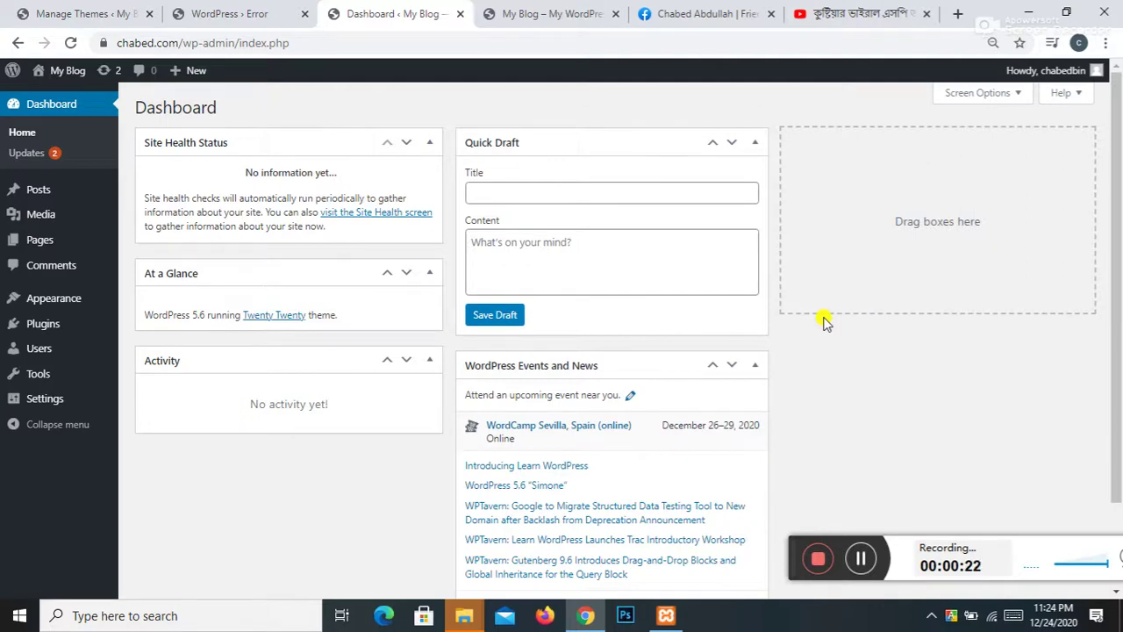
# Step: Go from the site's installed themes to adding a new theme and search the theme directory for Astra
pyautogui.moveTo(43, 298)
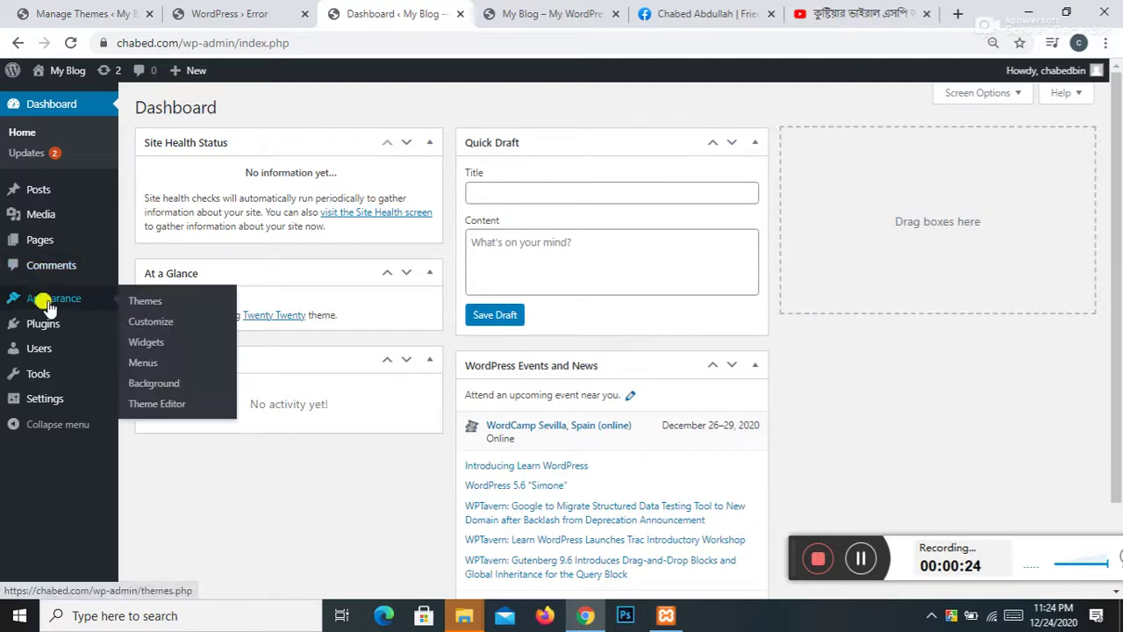
pyautogui.click(156, 299)
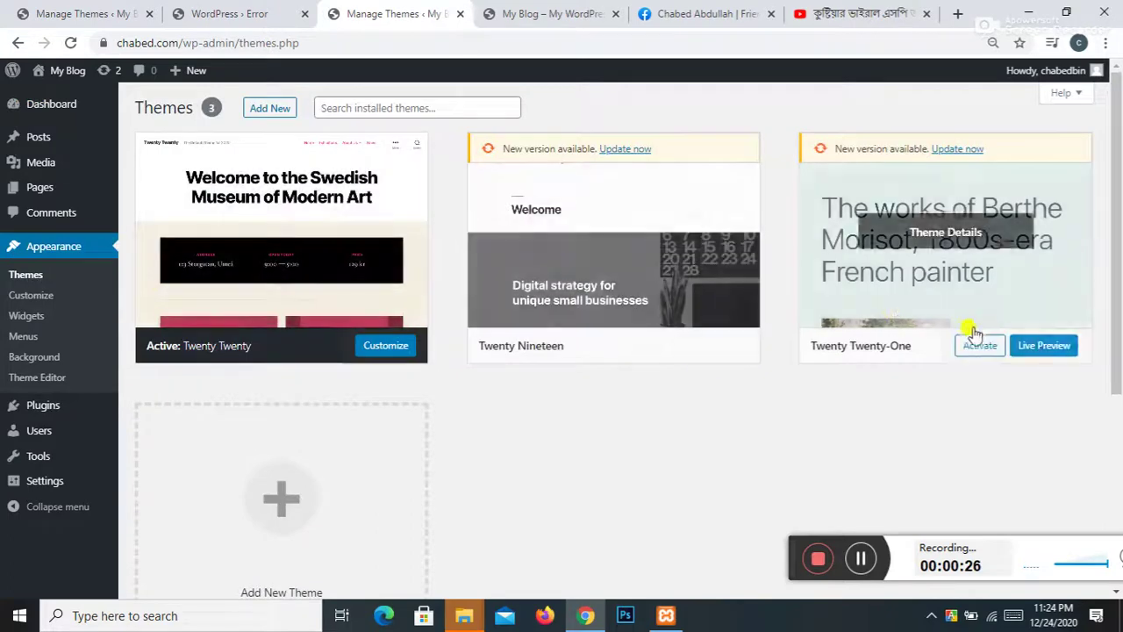
pyautogui.moveTo(969, 325)
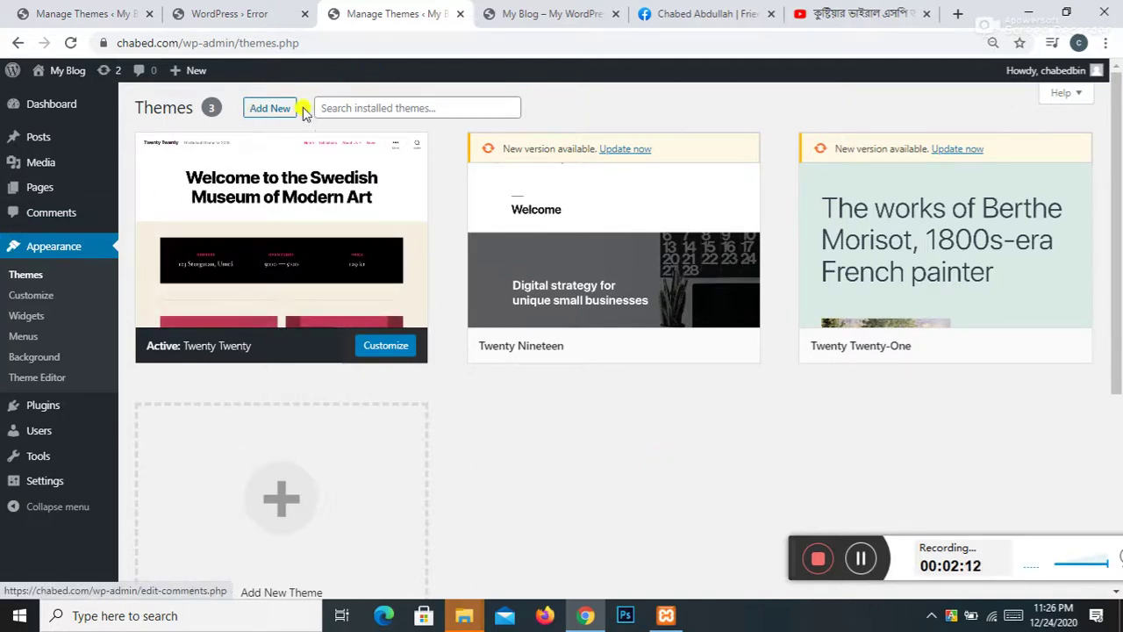
pyautogui.click(263, 107)
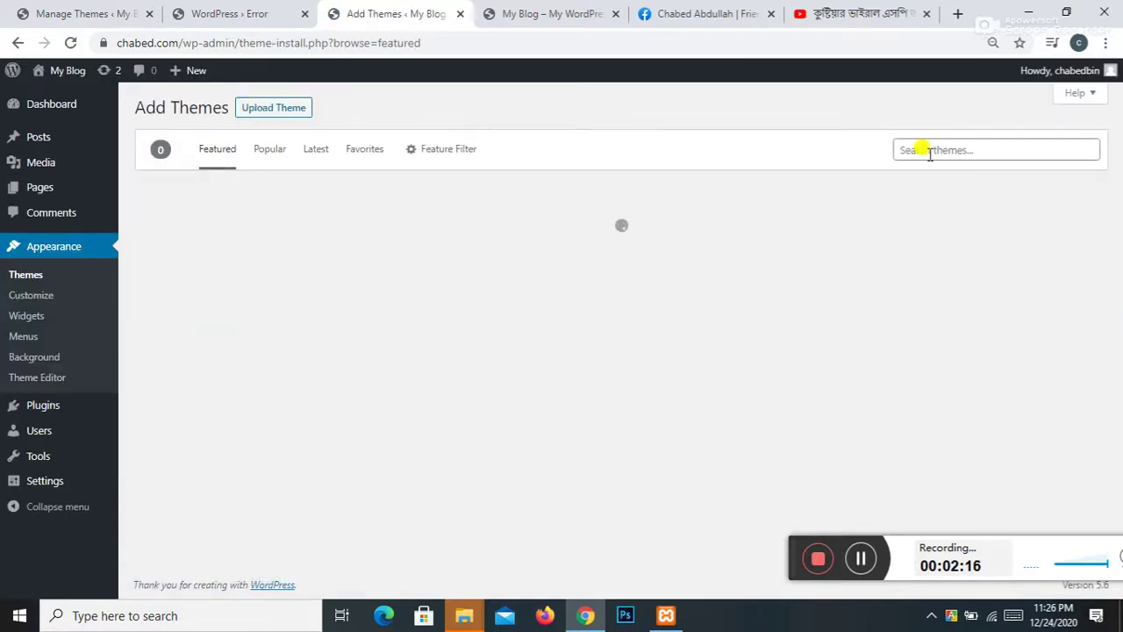
pyautogui.click(931, 151)
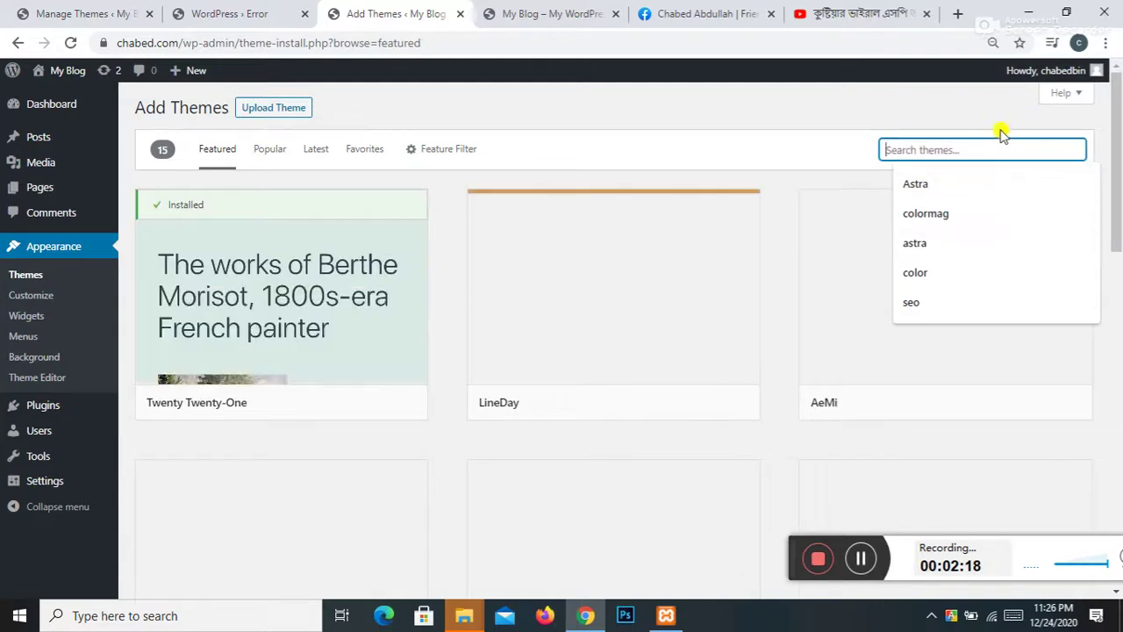
pyautogui.click(918, 183)
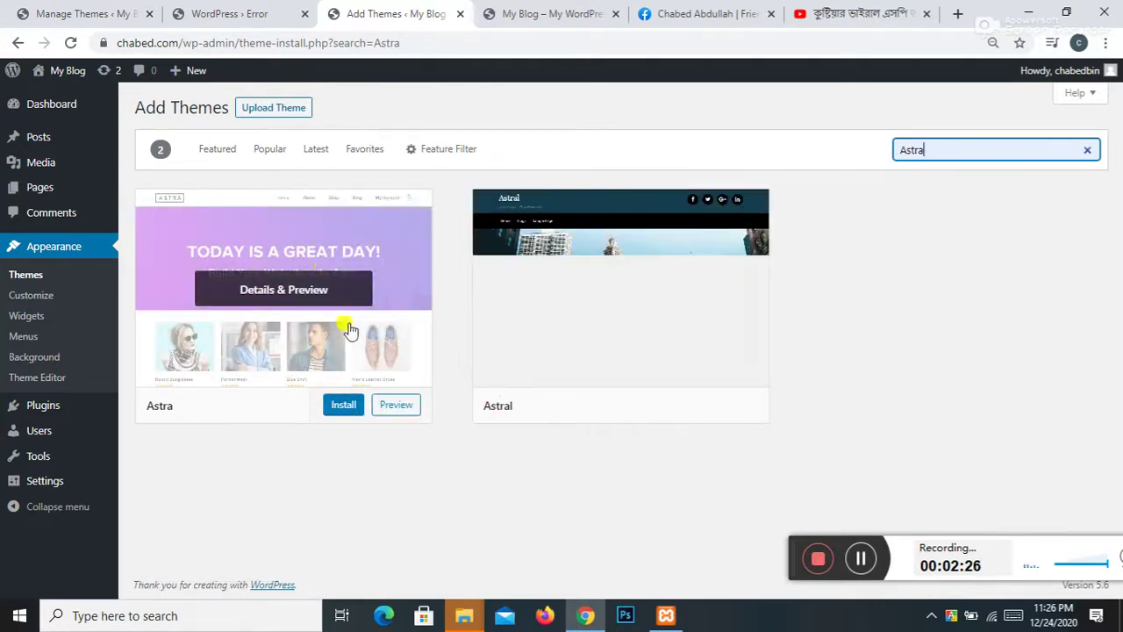
# Step: Install and activate the Astra theme, dismissing the activation notice
pyautogui.click(337, 404)
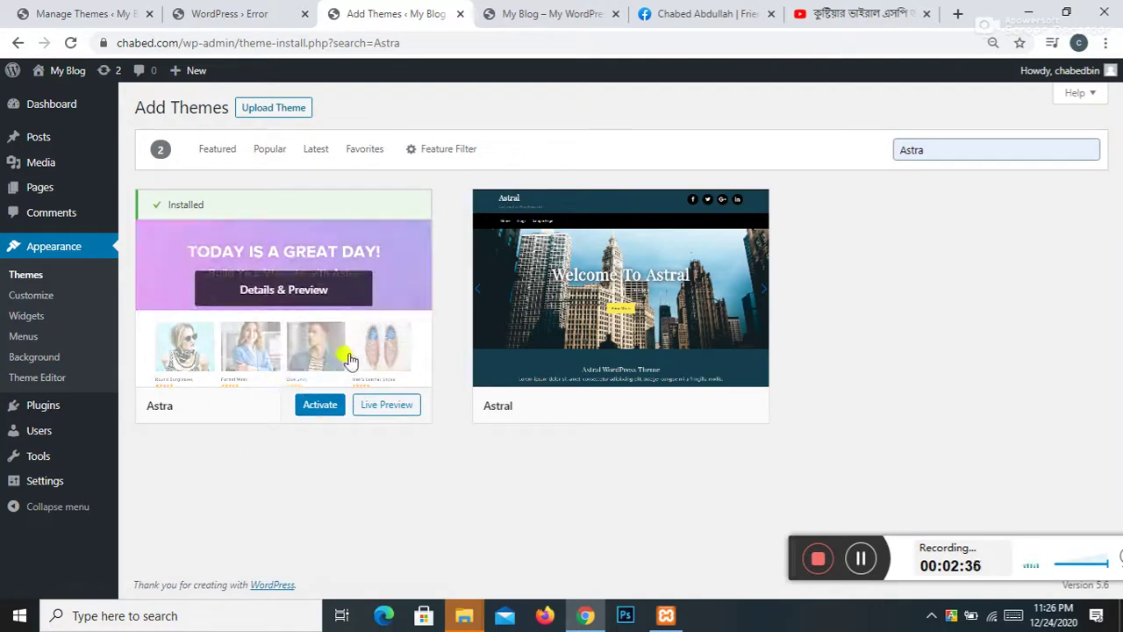
pyautogui.click(320, 405)
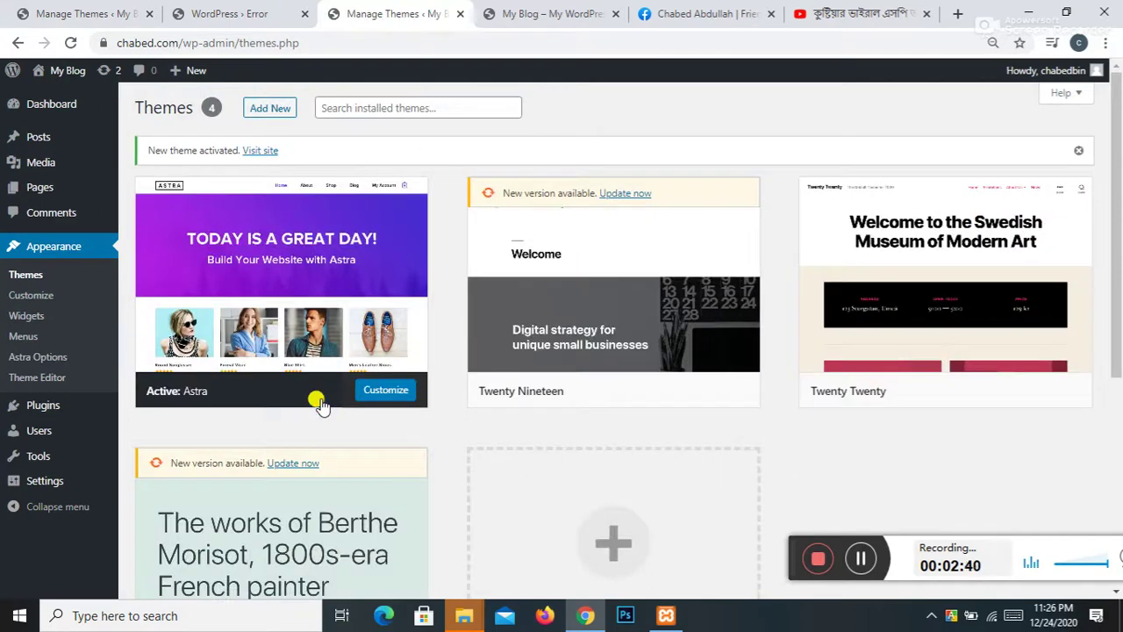
pyautogui.click(1079, 150)
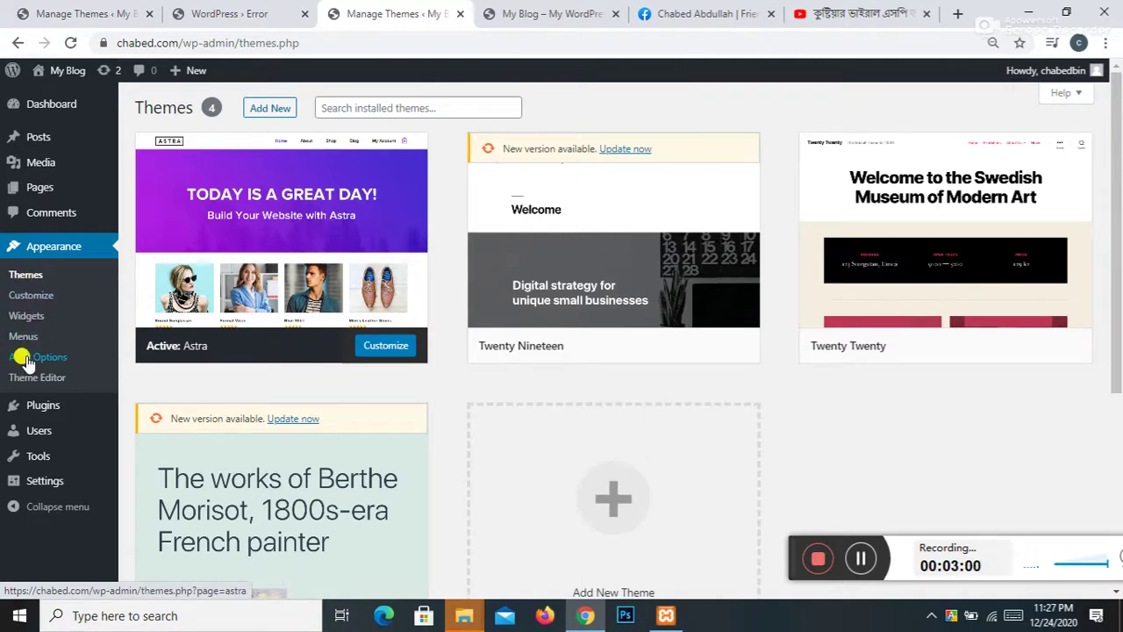
# Step: Install the starter template importer plugin from the Astra theme's options page and open the list of installed plugins
pyautogui.click(281, 289)
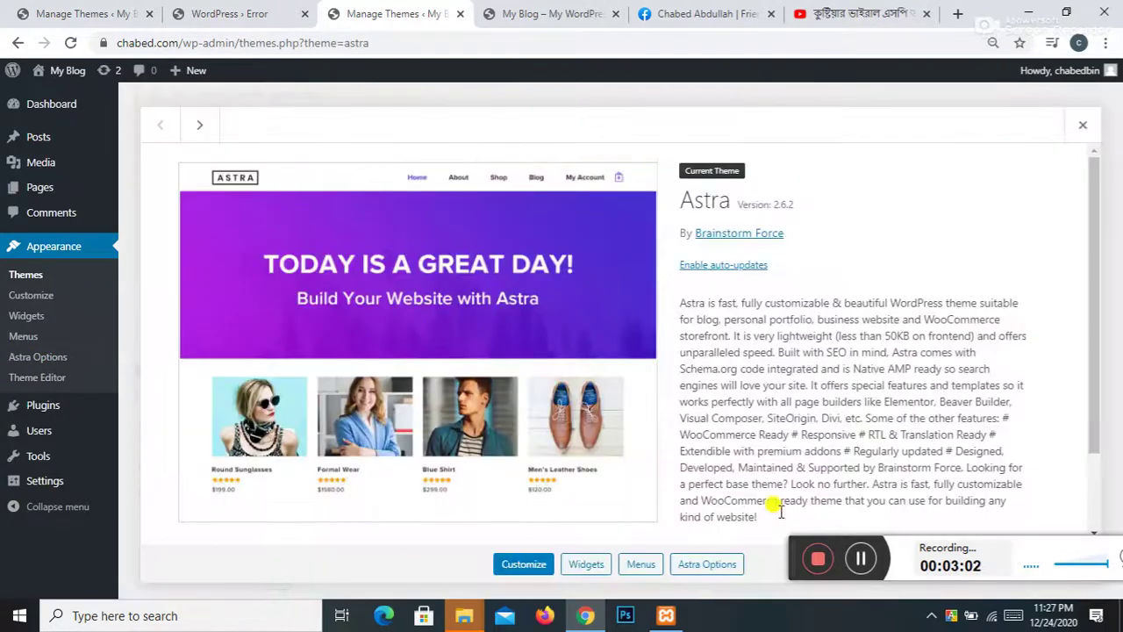
pyautogui.click(707, 565)
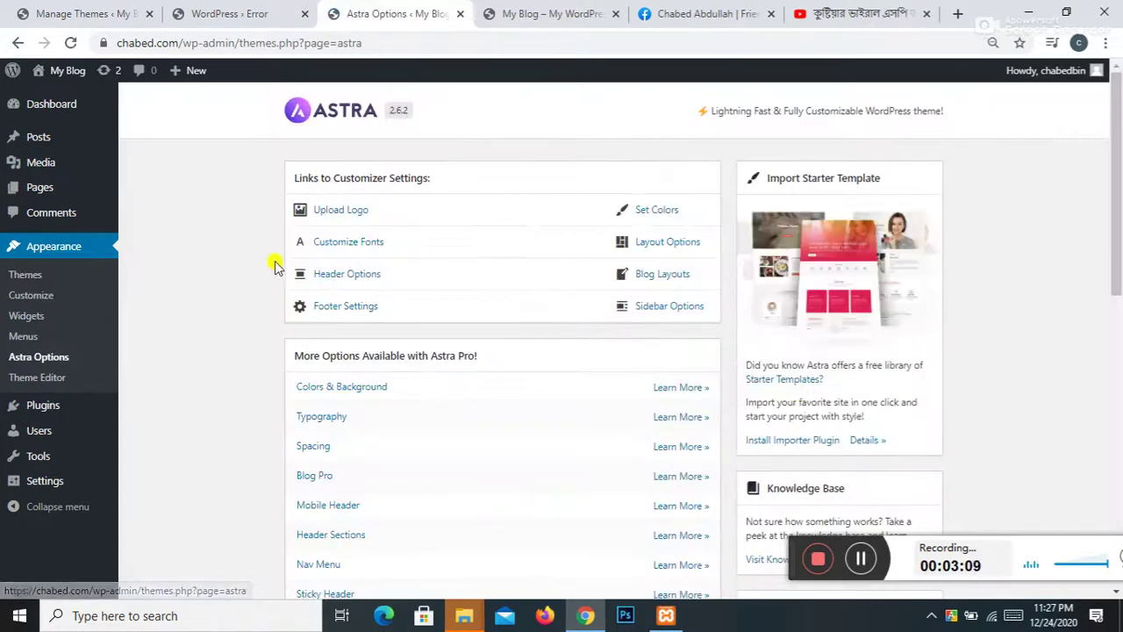
pyautogui.scroll(-2, 261, 248)
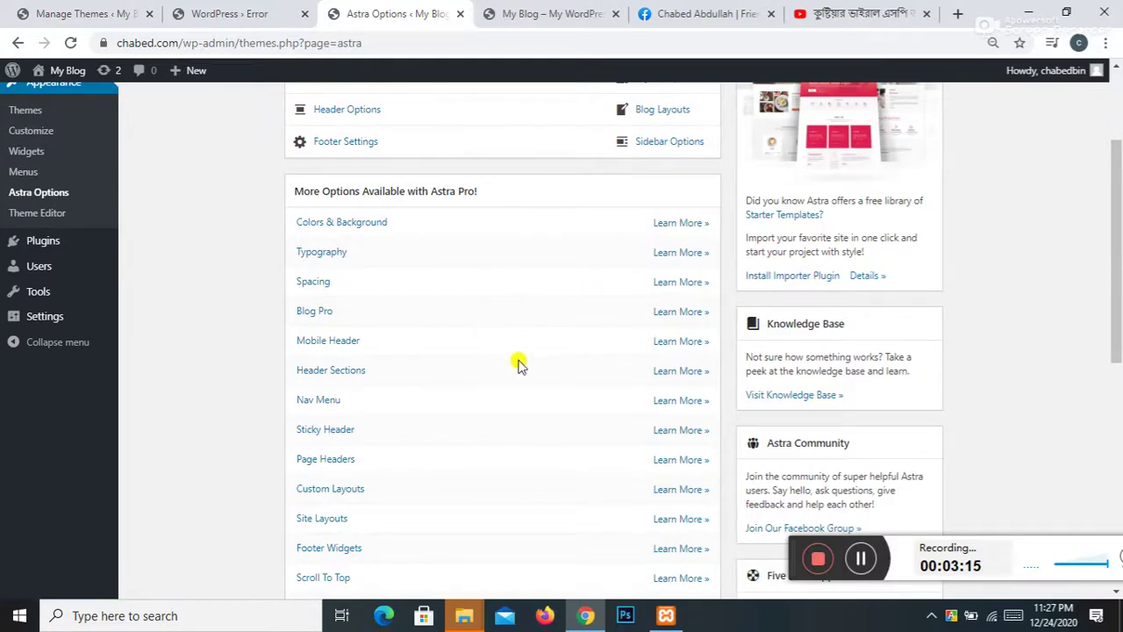
pyautogui.scroll(1, 602, 345)
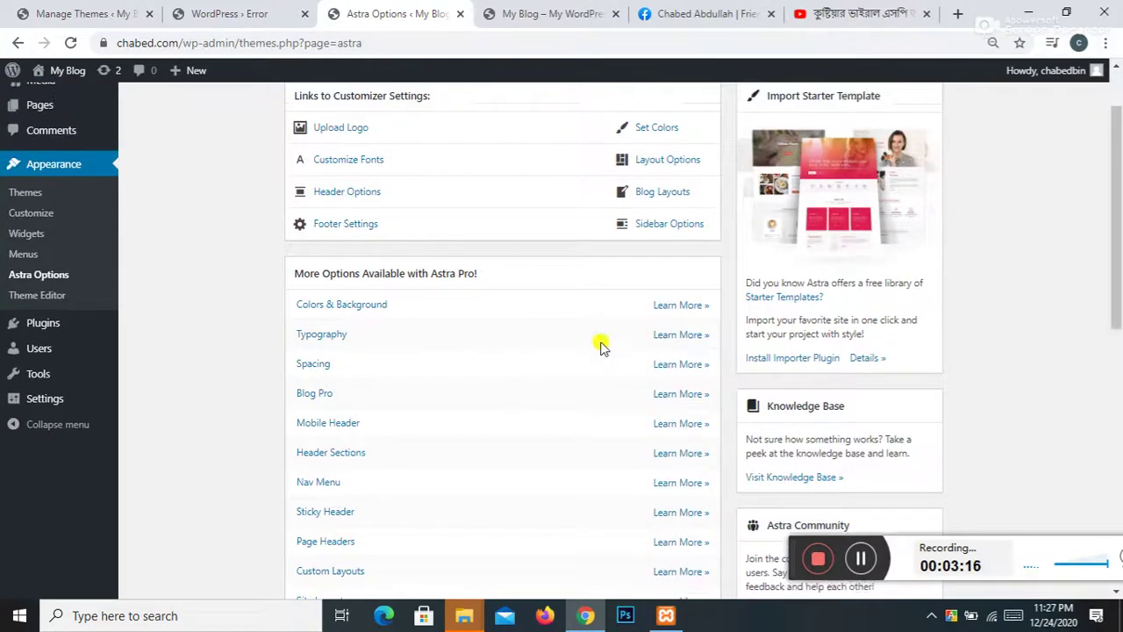
pyautogui.click(779, 358)
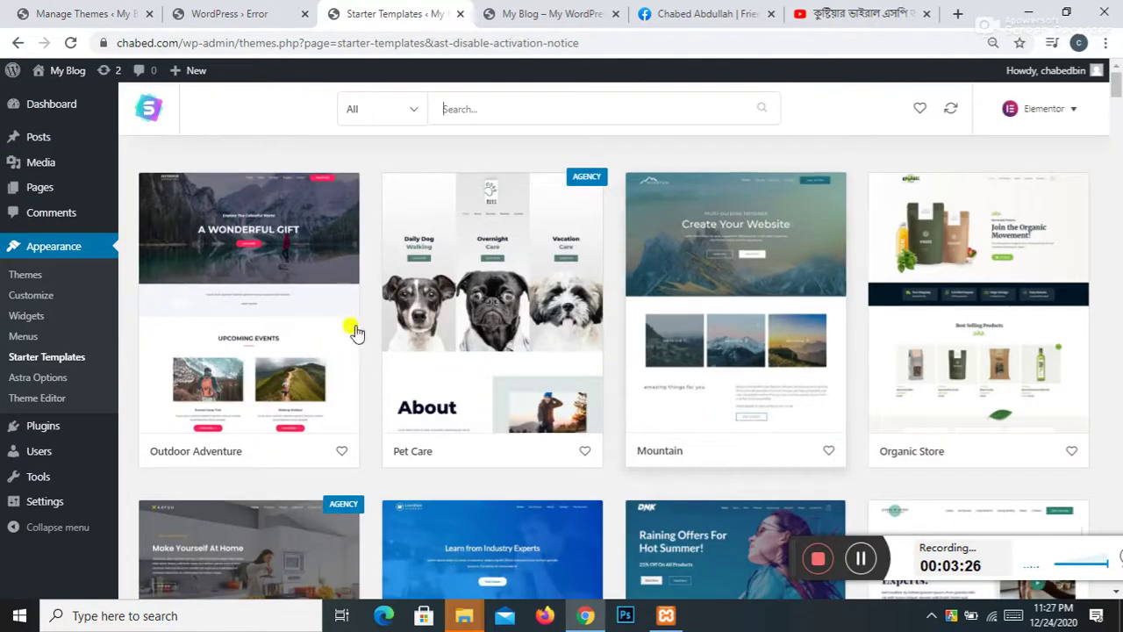
pyautogui.moveTo(31, 428)
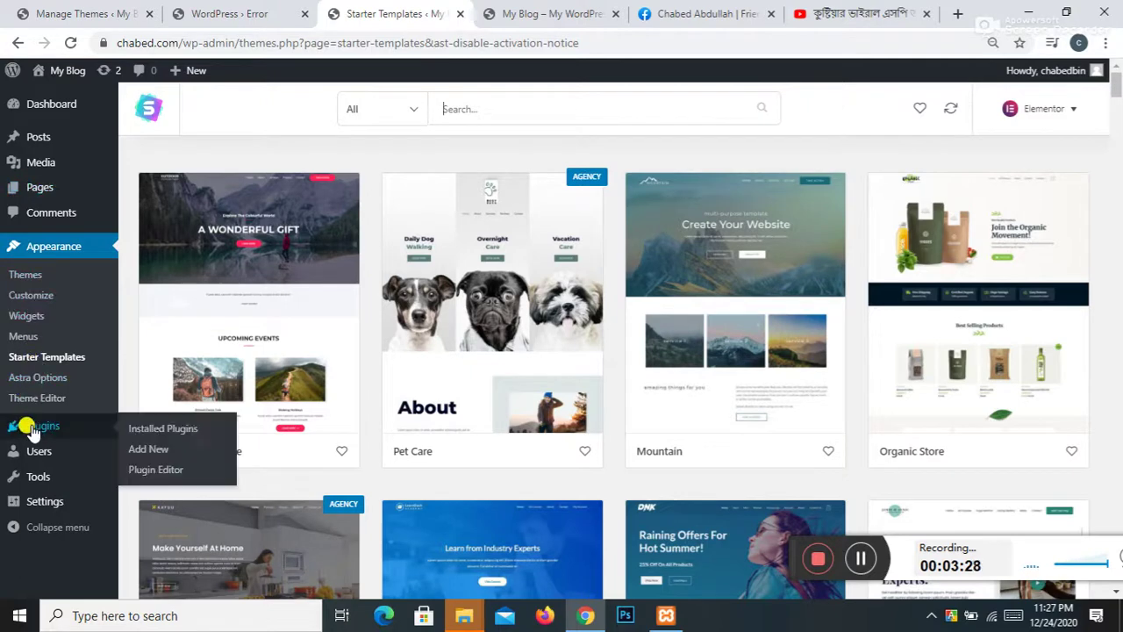
pyautogui.click(145, 430)
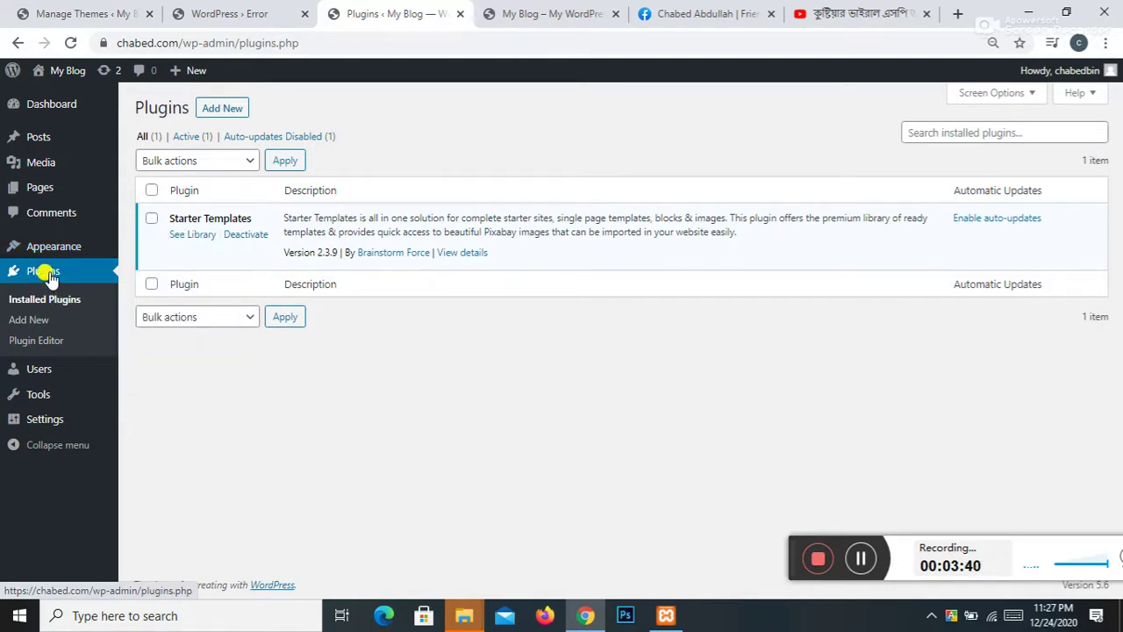
# Step: Return to the active Astra theme's options page and open its Starter Templates library
pyautogui.moveTo(42, 246)
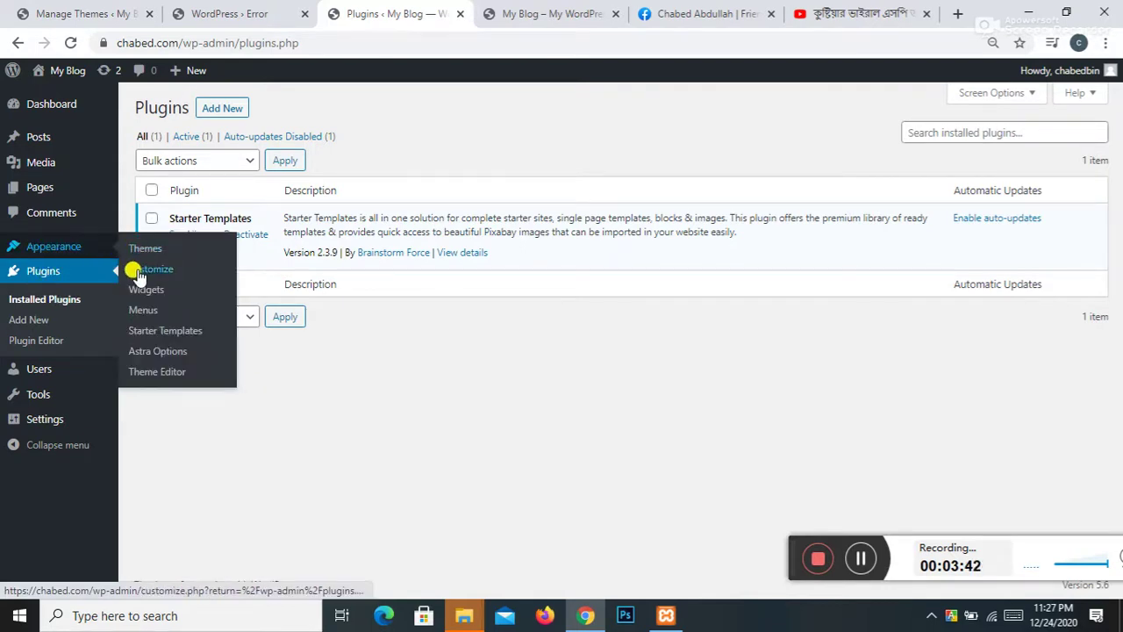
pyautogui.moveTo(83, 247)
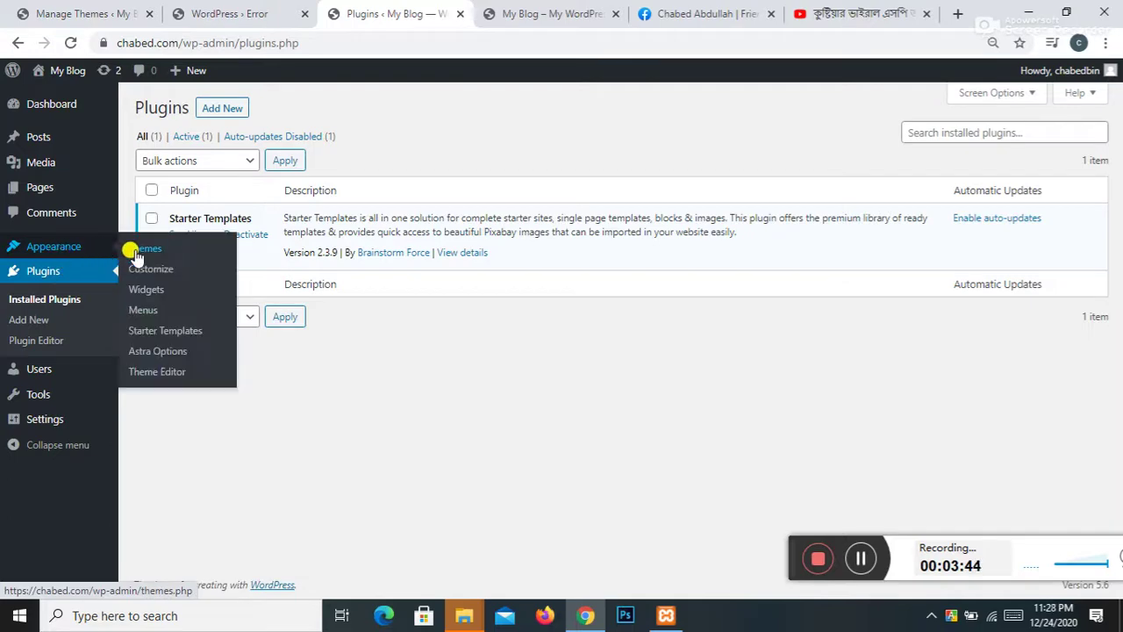
pyautogui.click(141, 250)
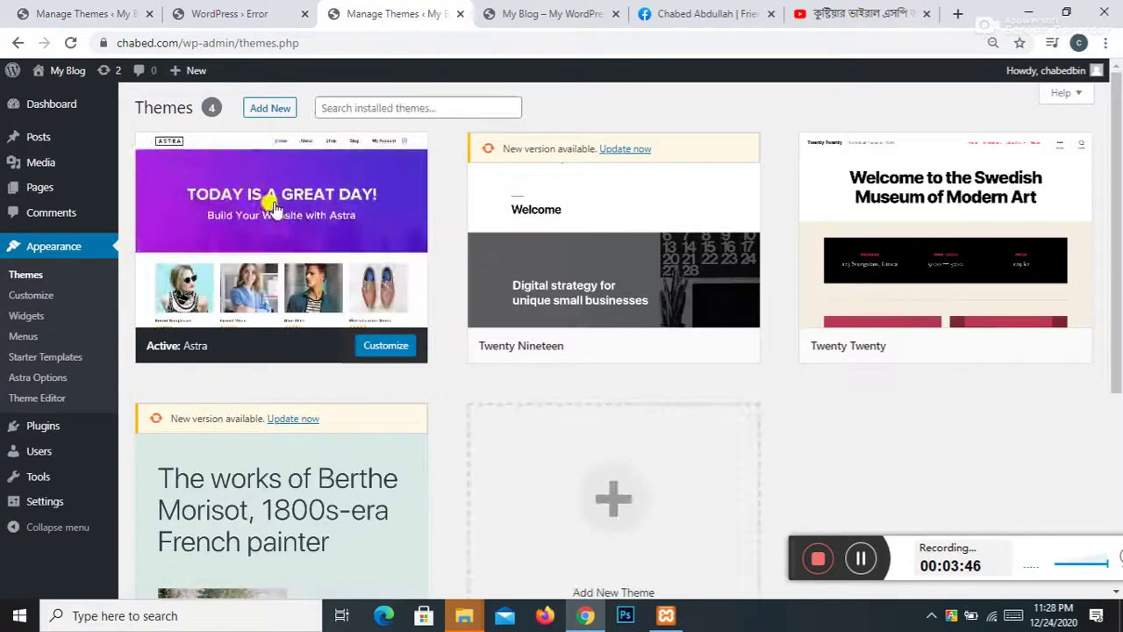
pyautogui.click(275, 272)
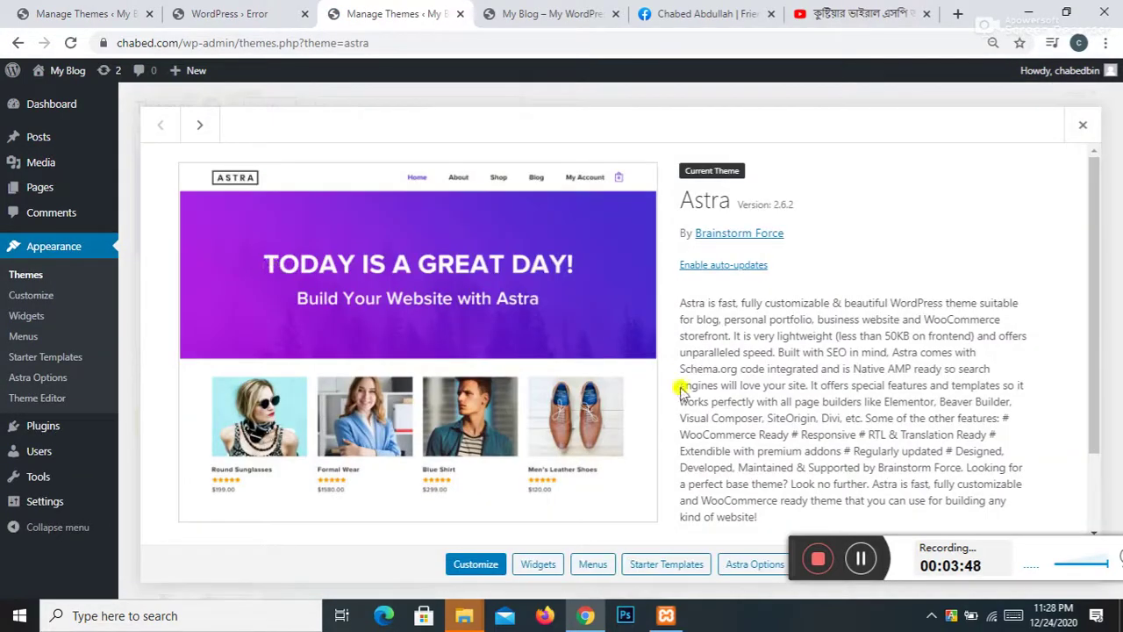
pyautogui.click(744, 569)
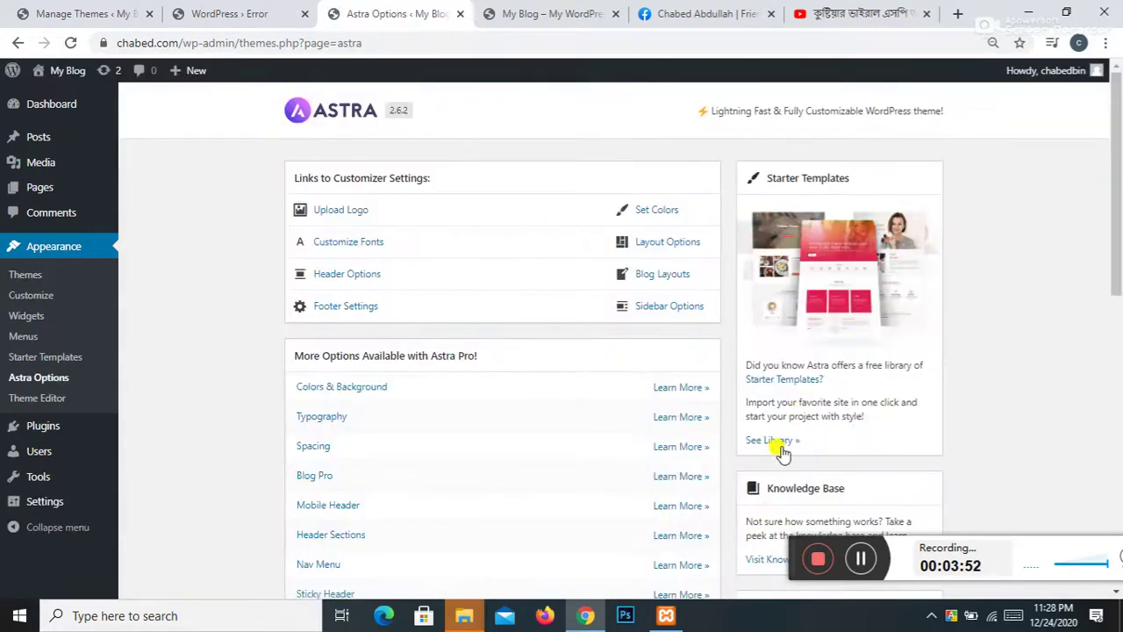
pyautogui.scroll(-2, 779, 450)
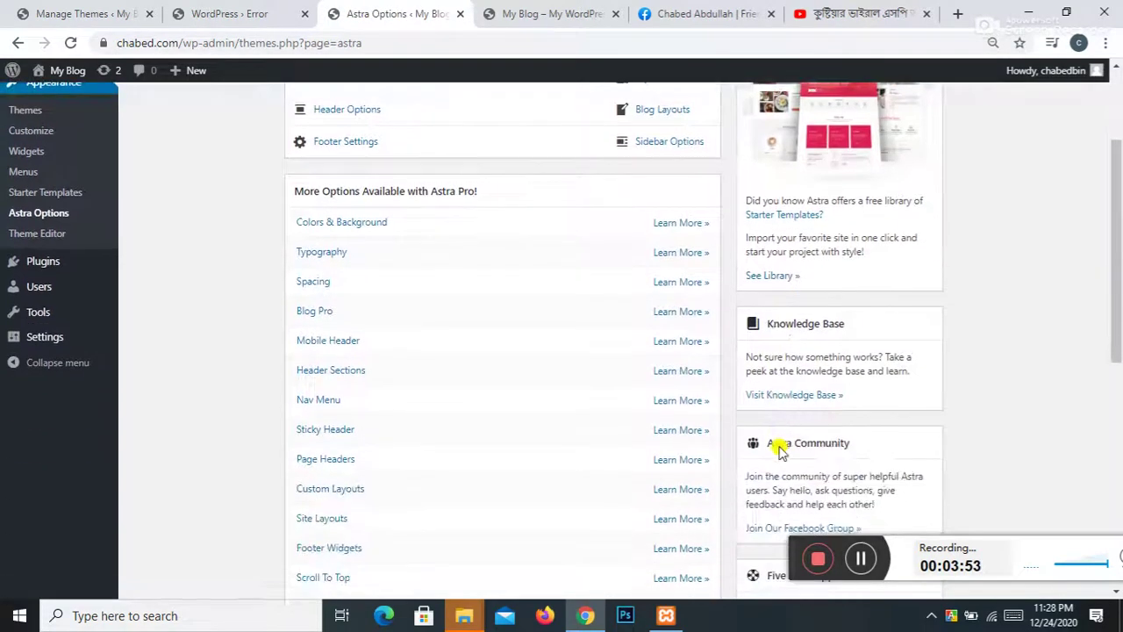
pyautogui.click(773, 278)
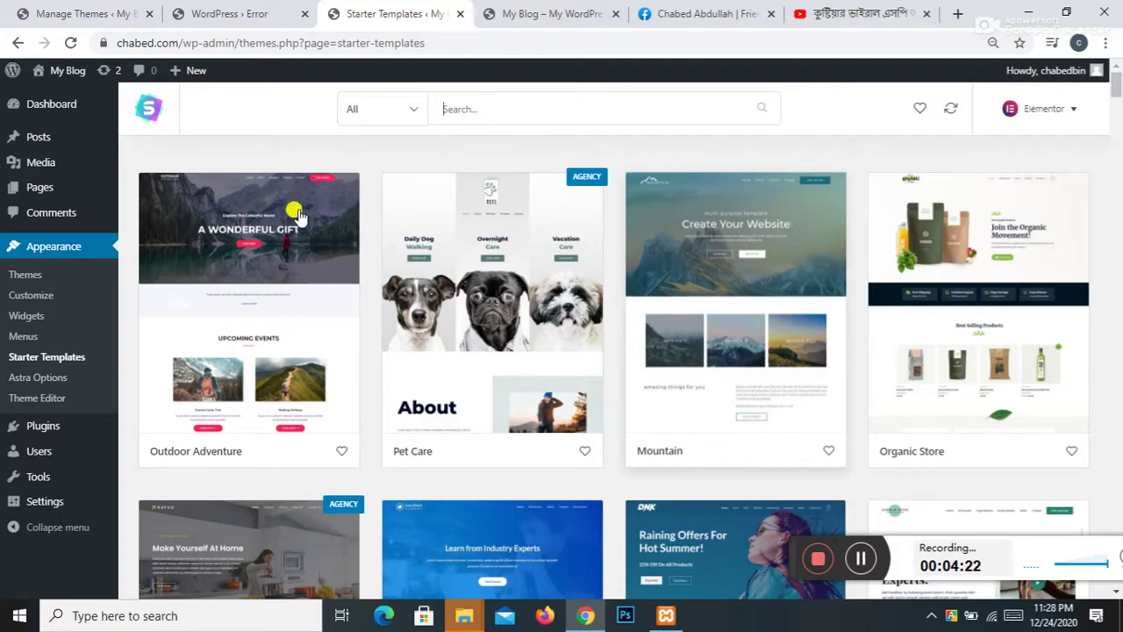
# Step: Skim the full set of starter templates and filter the library to the Business category
pyautogui.scroll(-5, 328, 378)
pyautogui.scroll(5, 562, 334)
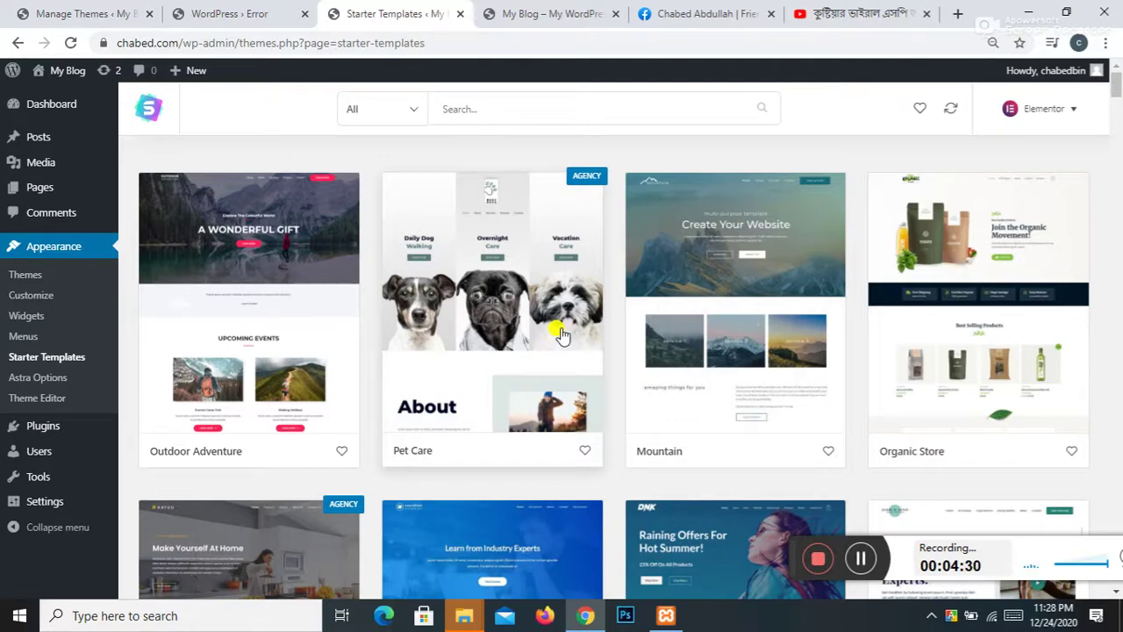
pyautogui.click(409, 117)
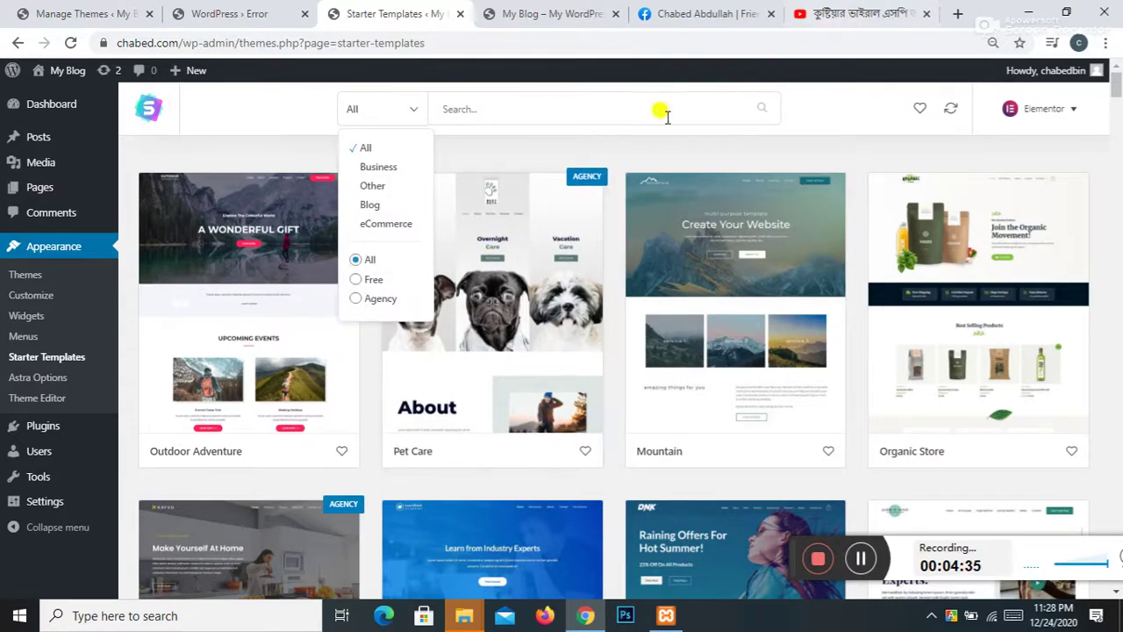
pyautogui.click(372, 171)
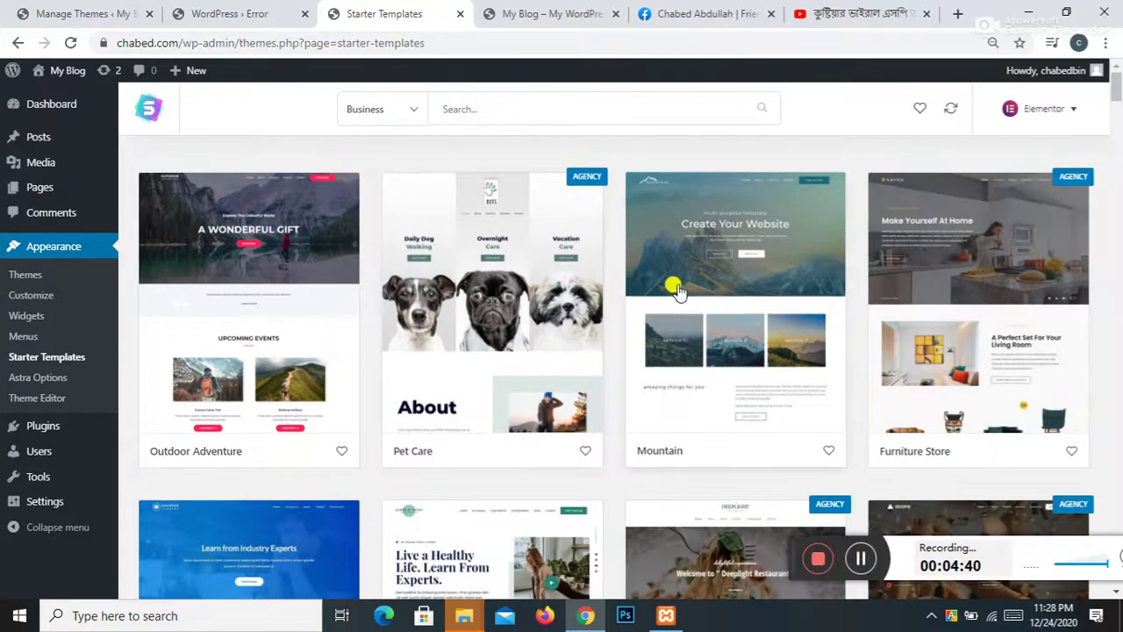
# Step: Browse the Business starter templates to compare the available free and Agency designs
pyautogui.scroll(-8, 672, 284)
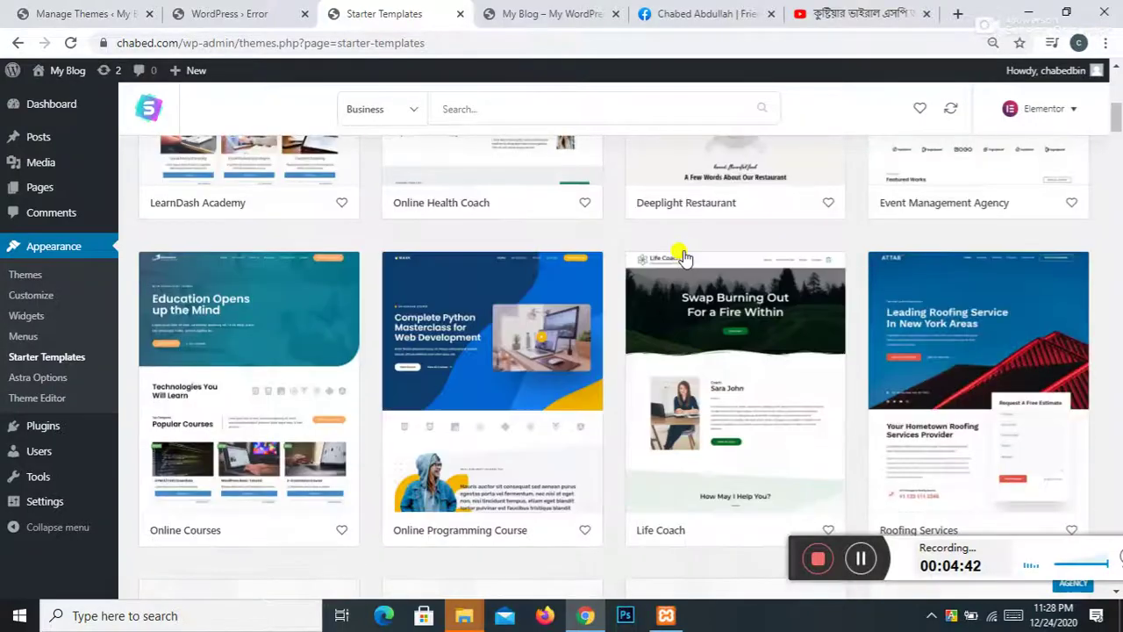
pyautogui.scroll(-2, 752, 263)
pyautogui.scroll(-2, 752, 301)
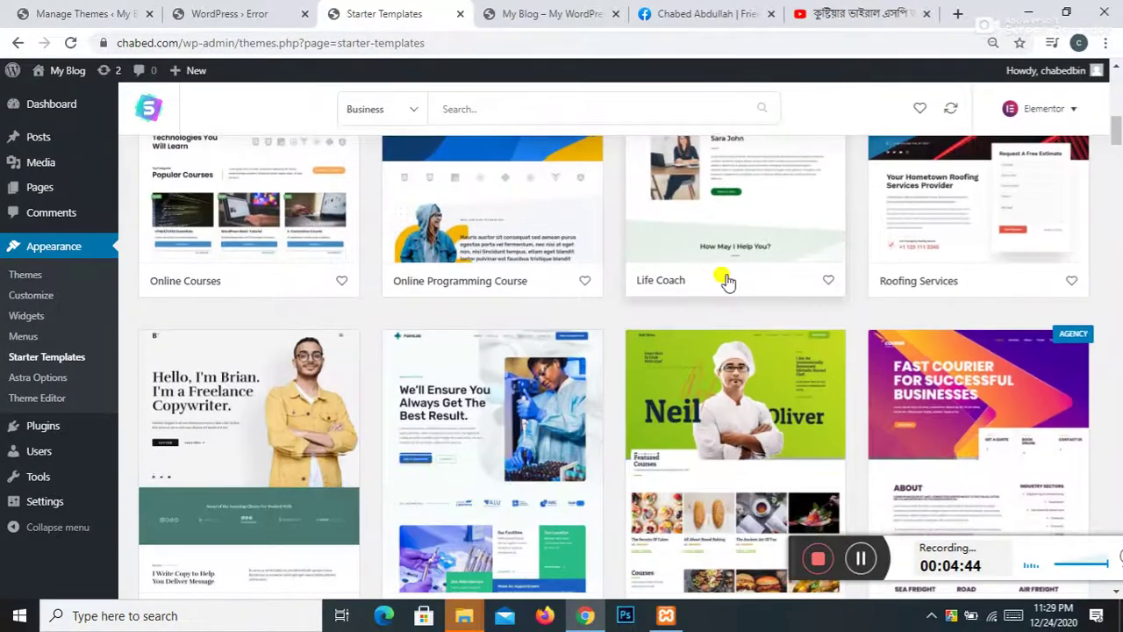
pyautogui.scroll(-5, 727, 284)
pyautogui.scroll(-5, 727, 281)
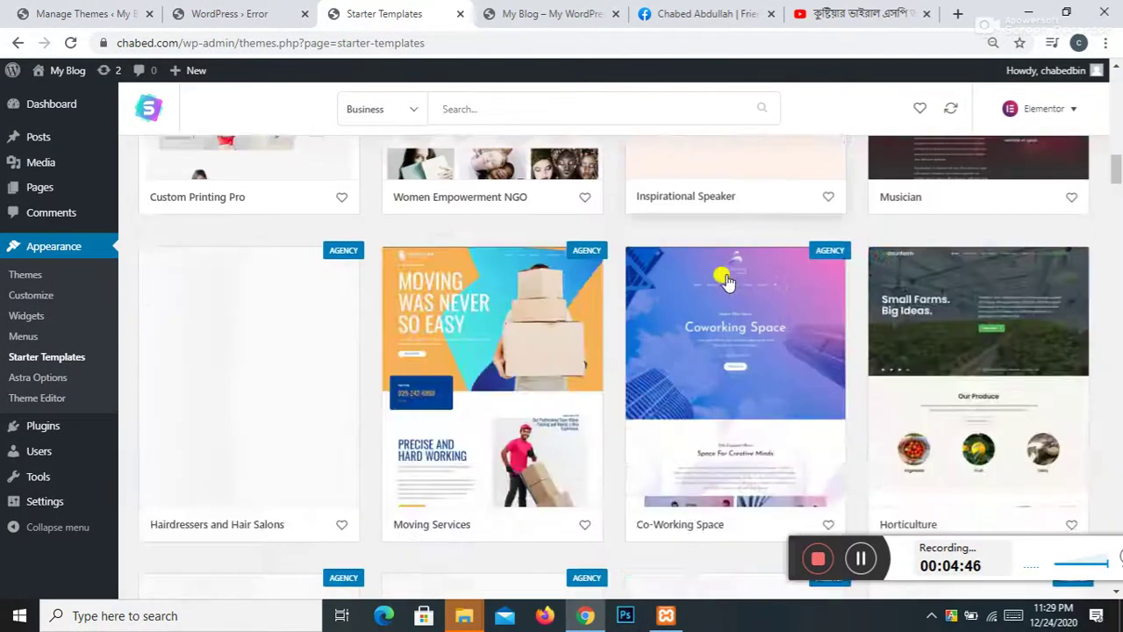
pyautogui.scroll(-3, 724, 279)
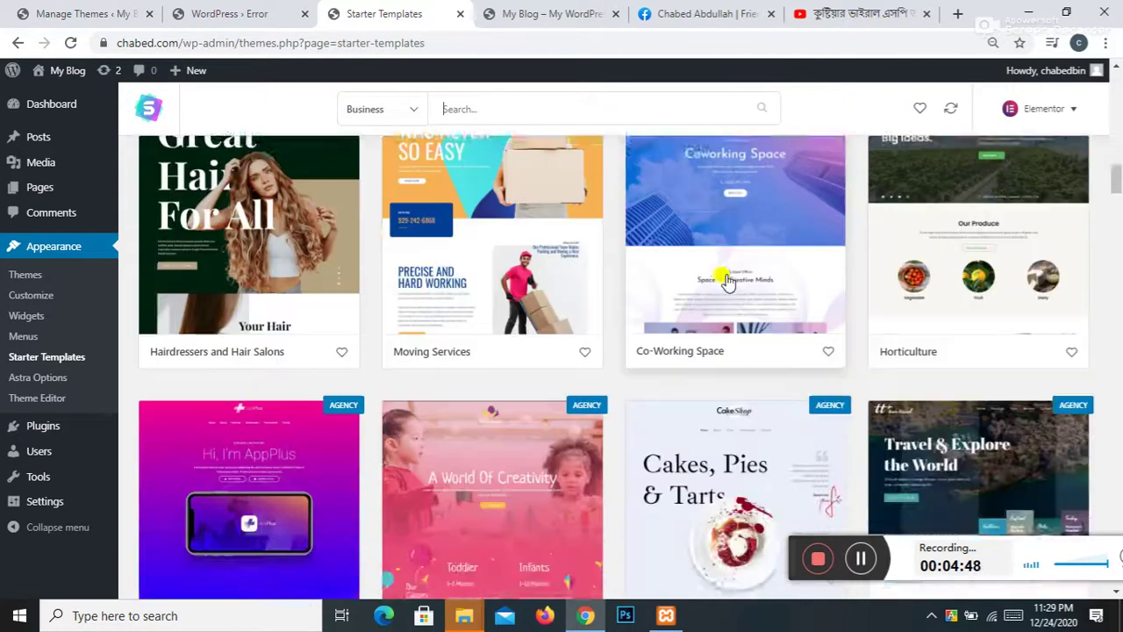
pyautogui.scroll(-1, 726, 279)
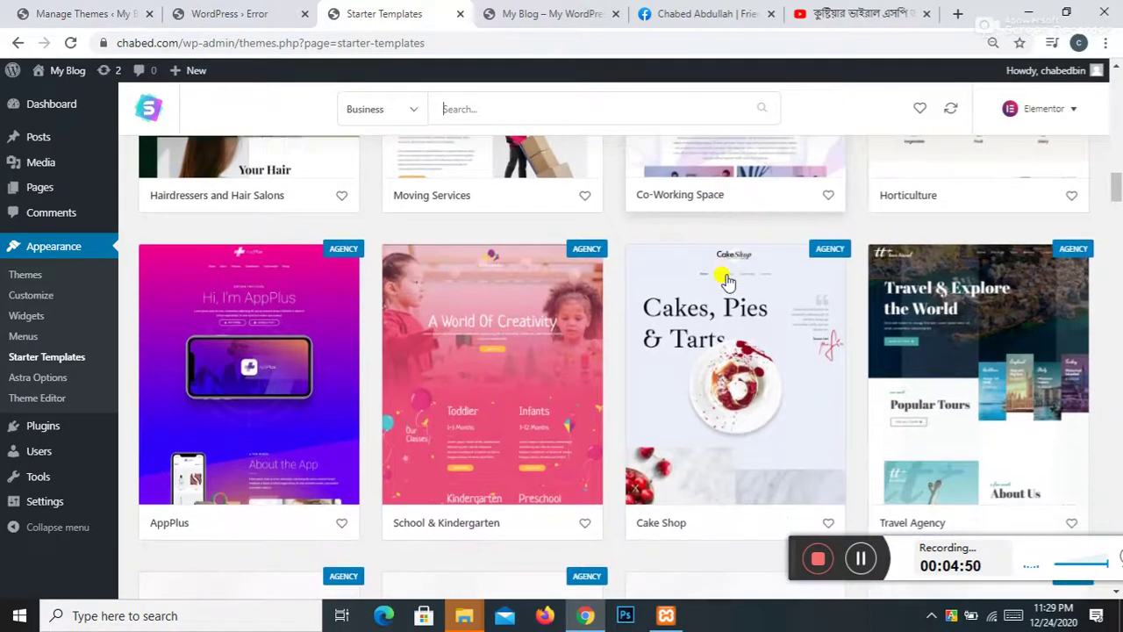
pyautogui.scroll(-4, 763, 263)
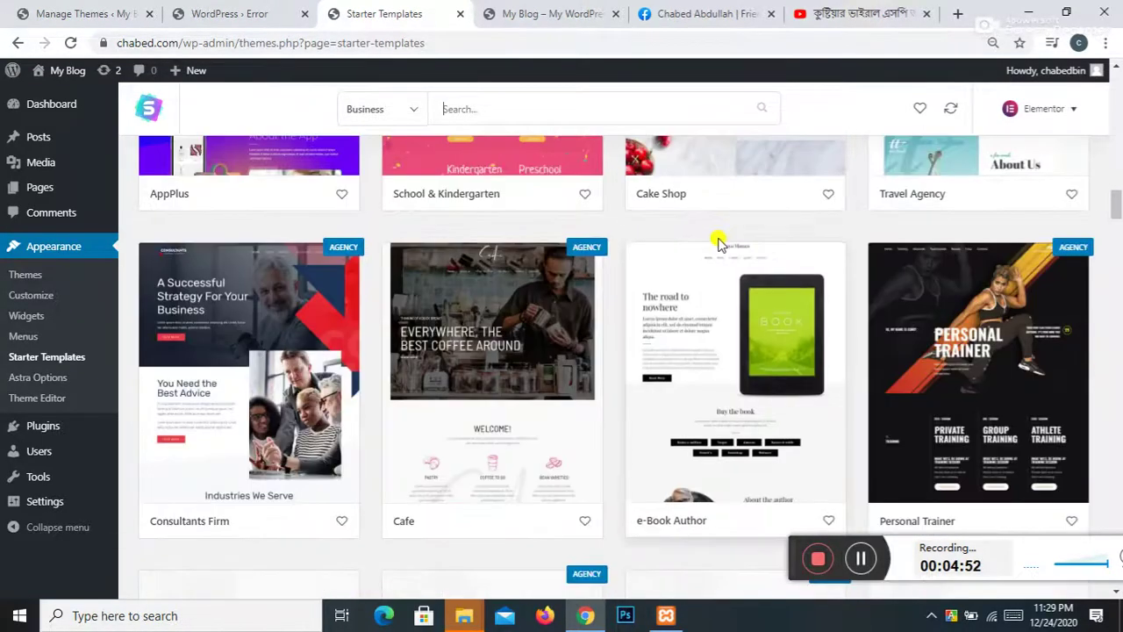
pyautogui.scroll(10, 721, 240)
pyautogui.scroll(2, 722, 240)
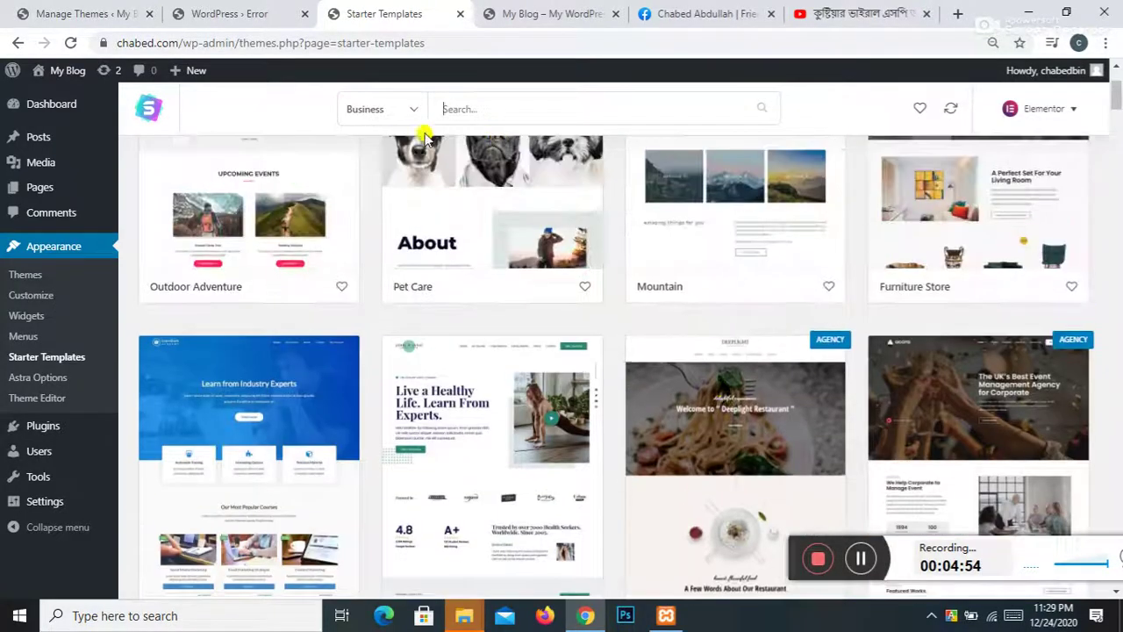
# Step: Switch the starter template filter to the Blog category
pyautogui.click(413, 114)
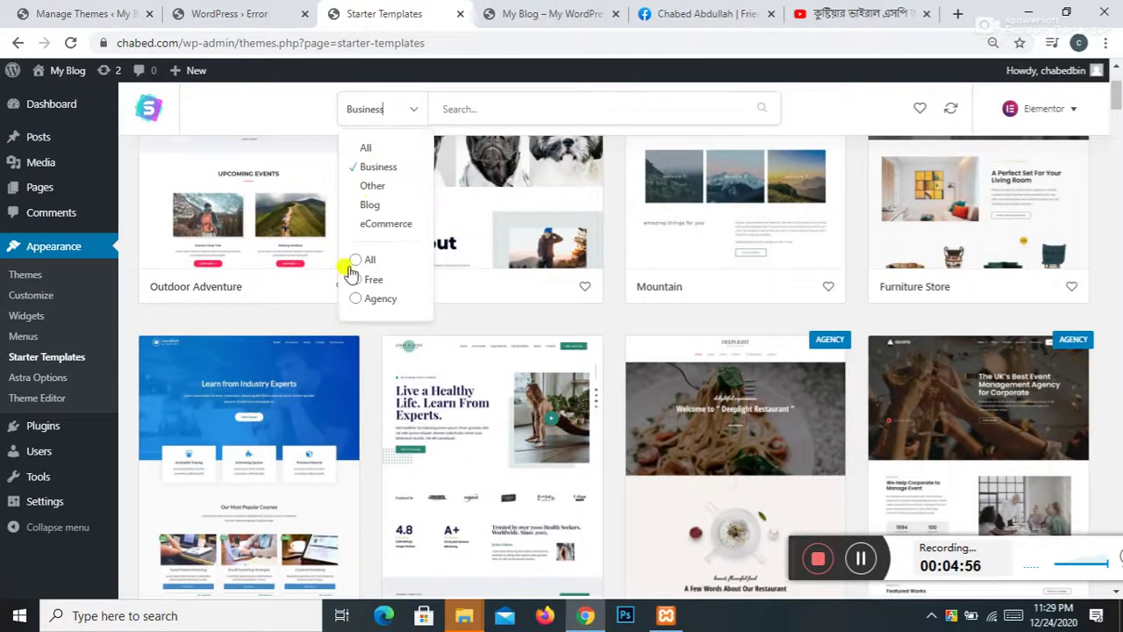
pyautogui.click(370, 205)
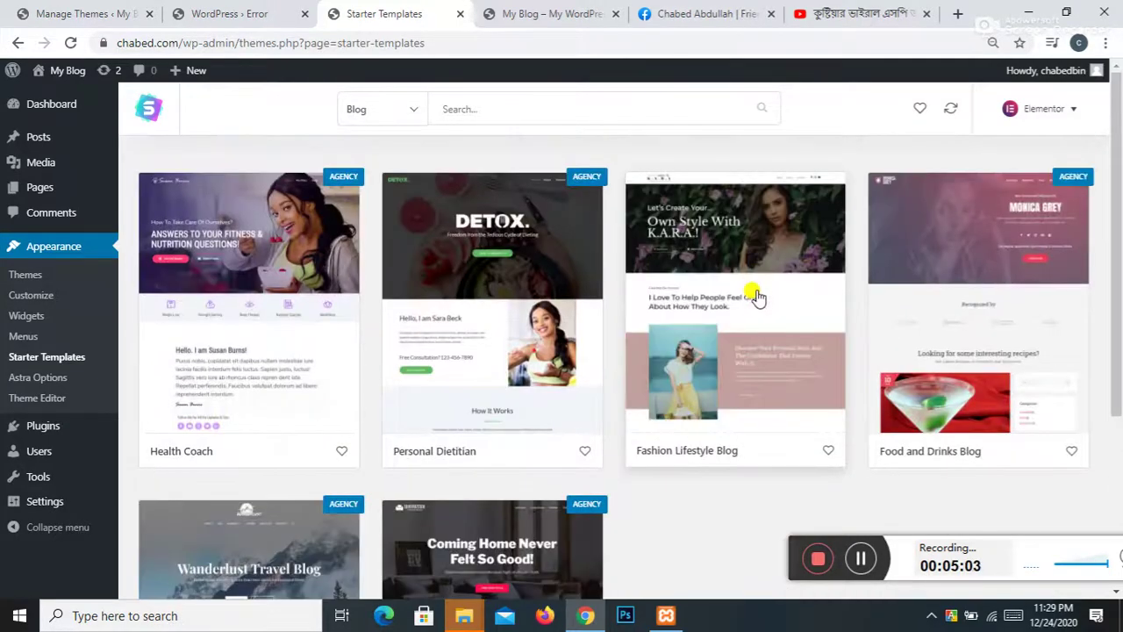
# Step: Skim the Blog starter templates, then filter the library to the eCommerce category and look through its designs
pyautogui.scroll(-2, 760, 259)
pyautogui.scroll(3, 760, 259)
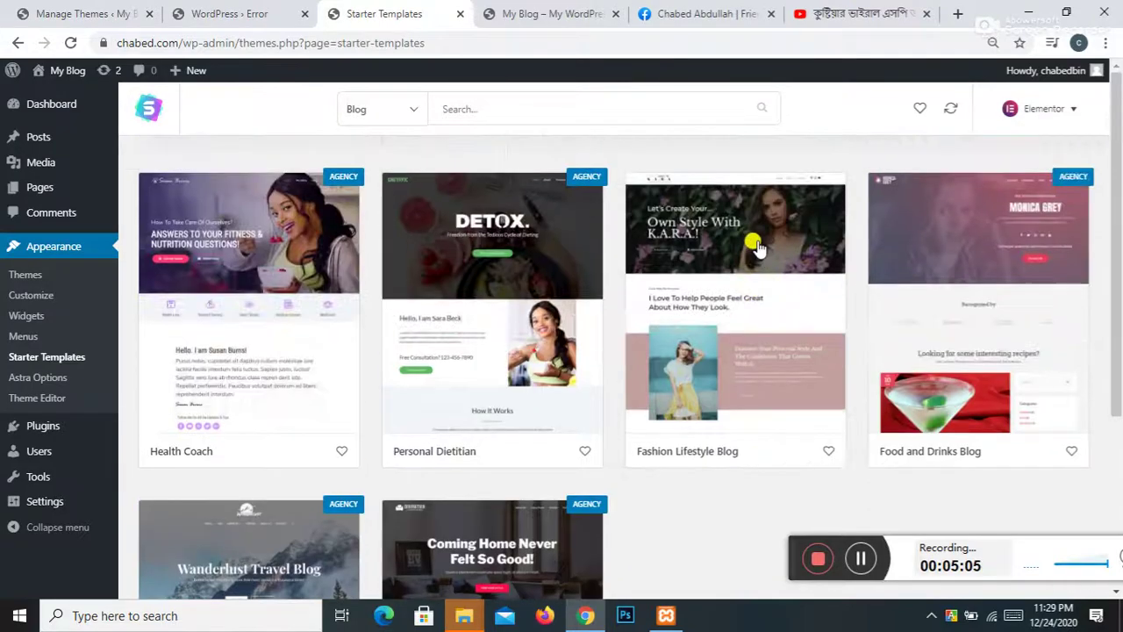
pyautogui.click(411, 112)
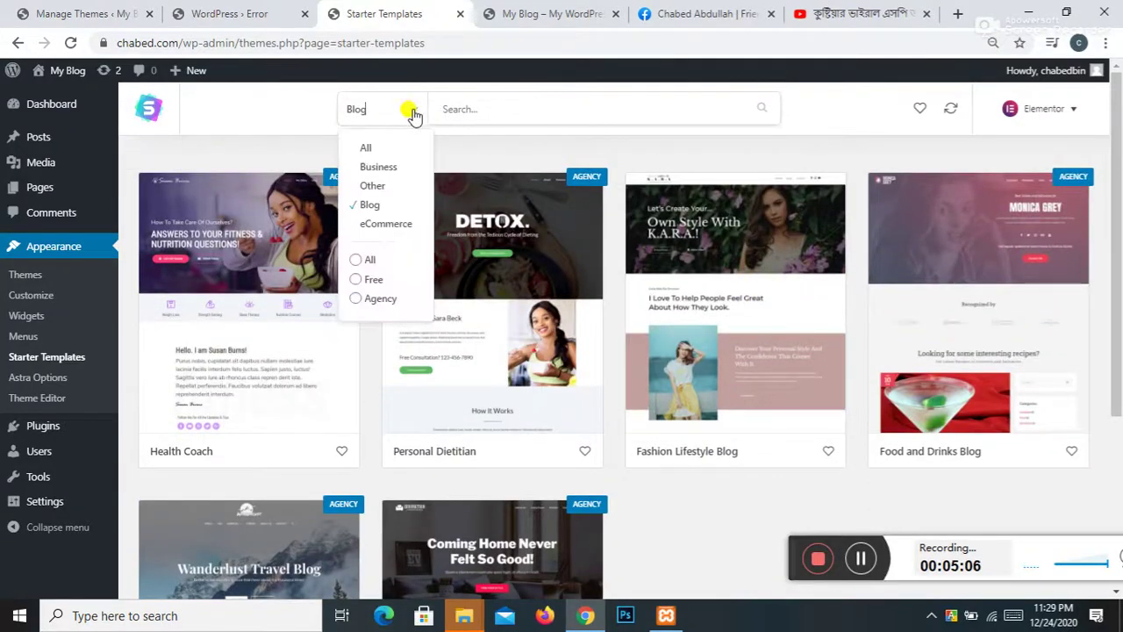
pyautogui.click(386, 223)
pyautogui.scroll(-4, 753, 218)
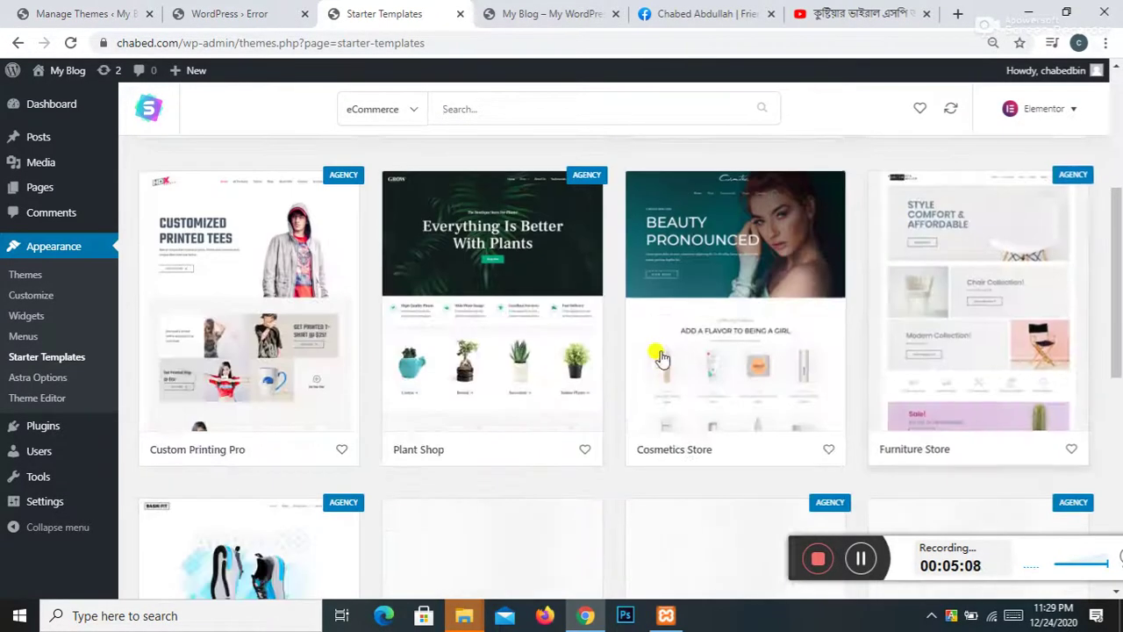
pyautogui.scroll(-3, 709, 321)
pyautogui.scroll(-3, 794, 294)
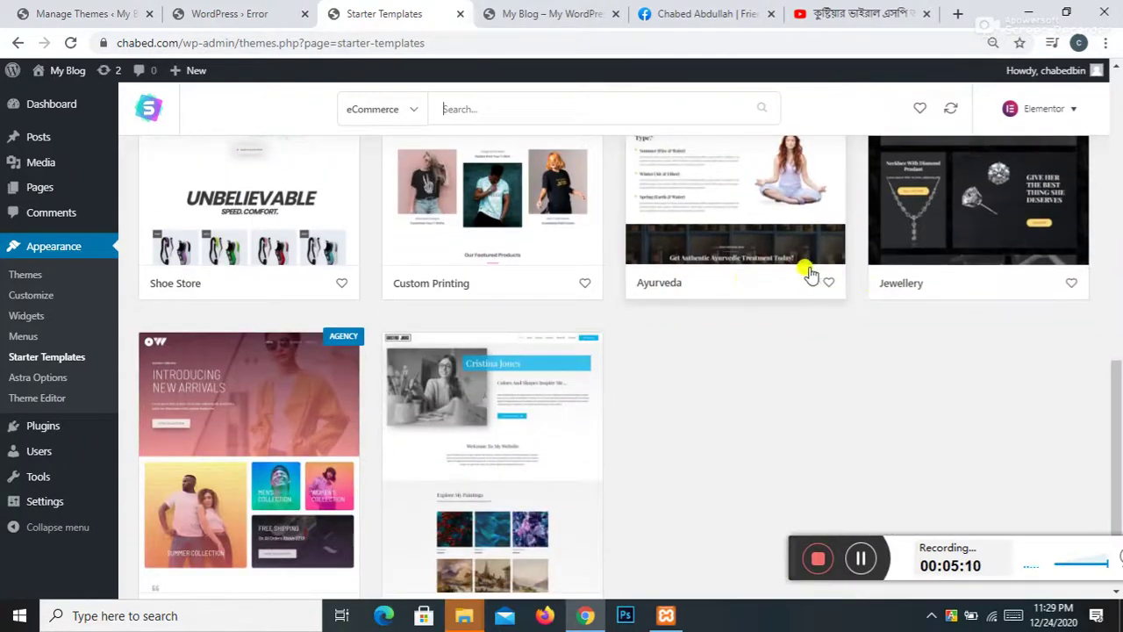
pyautogui.scroll(8, 746, 284)
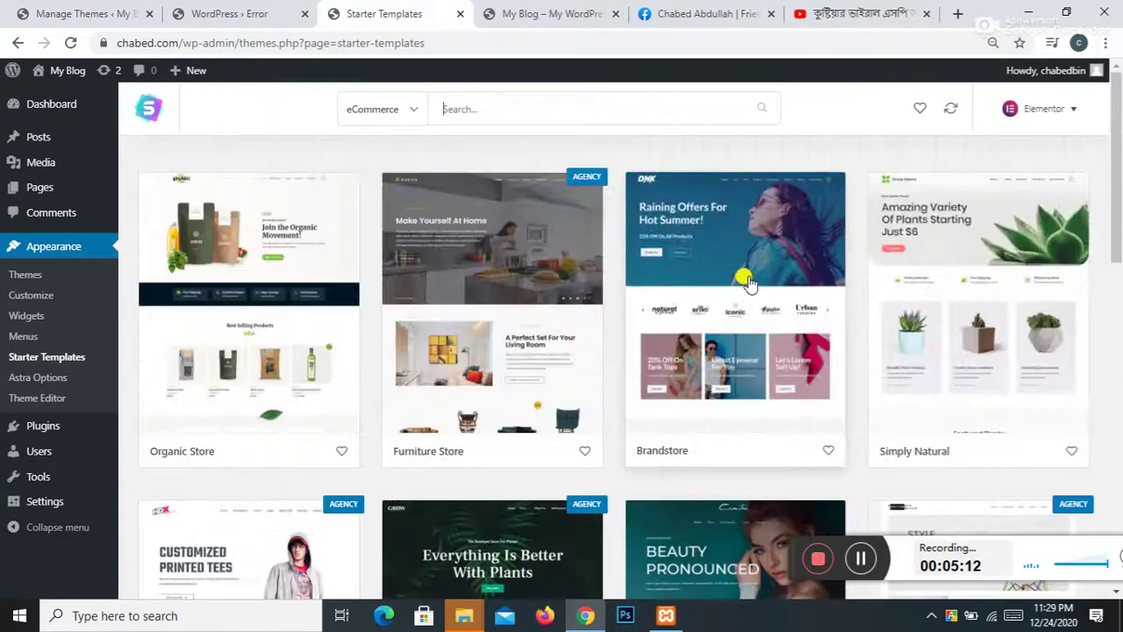
# Step: Limit the eCommerce starter templates to the Free ones and look through them
pyautogui.click(410, 111)
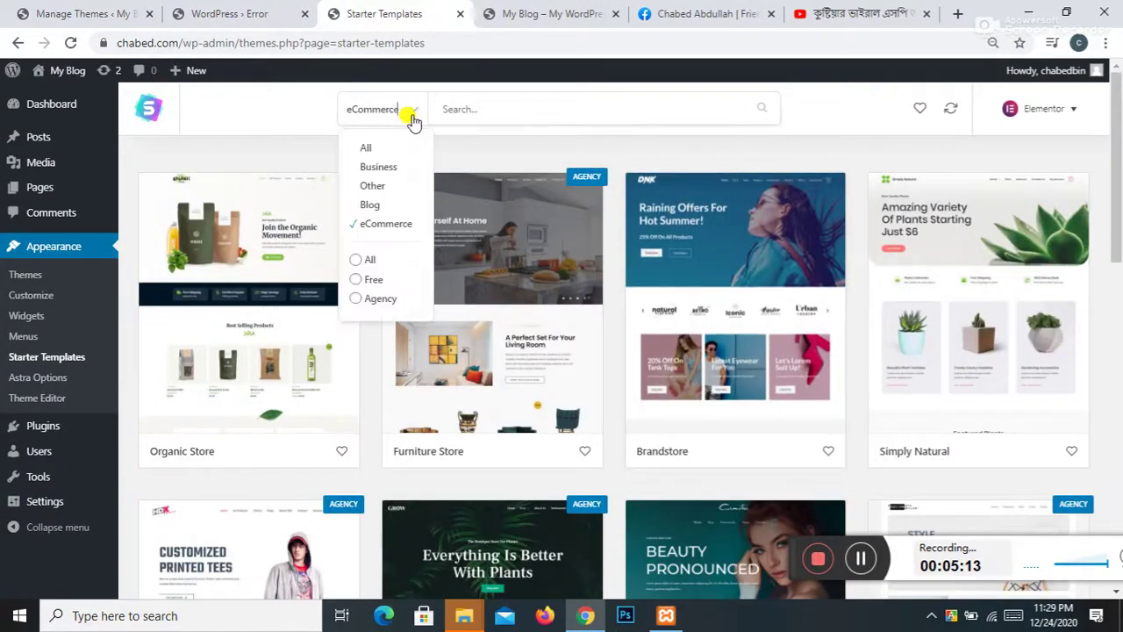
pyautogui.click(354, 281)
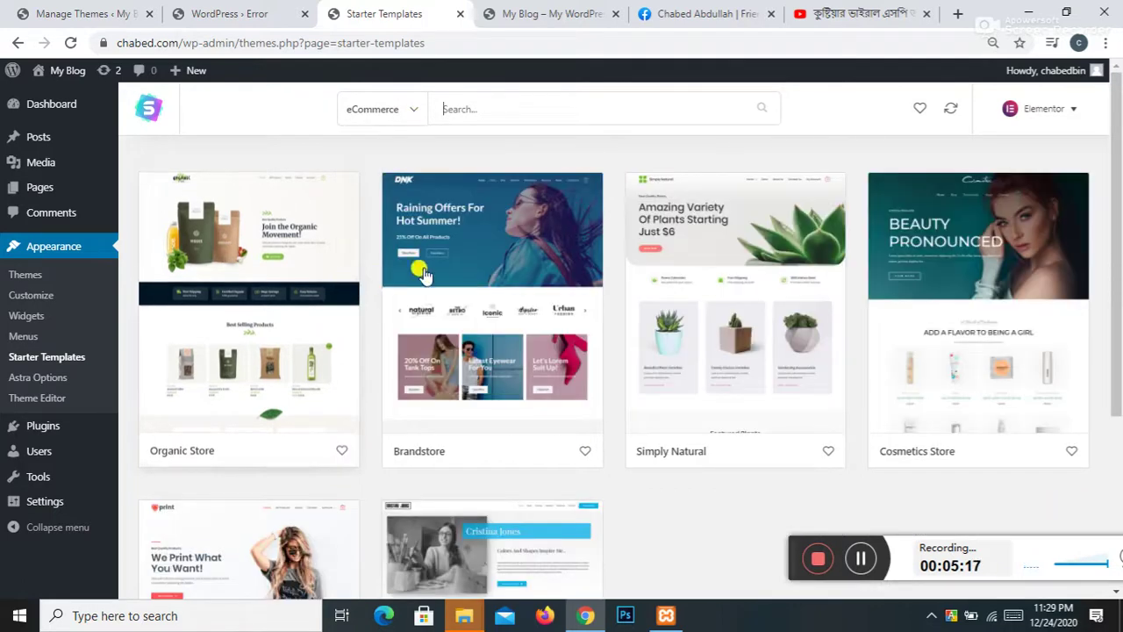
pyautogui.click(412, 115)
pyautogui.click(487, 109)
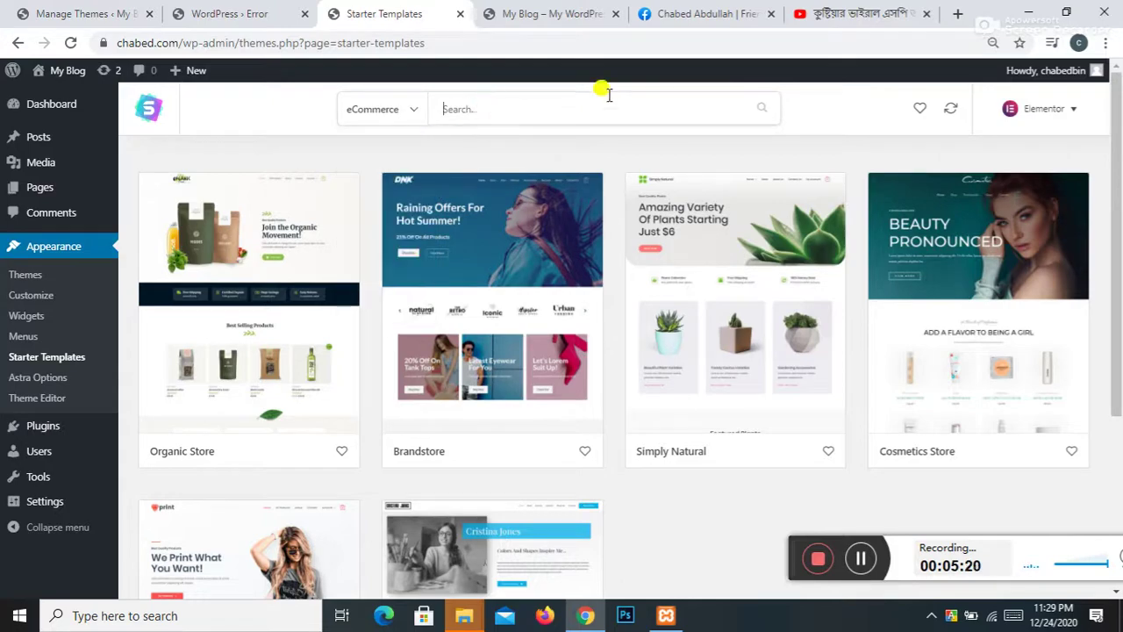
pyautogui.scroll(-3, 645, 219)
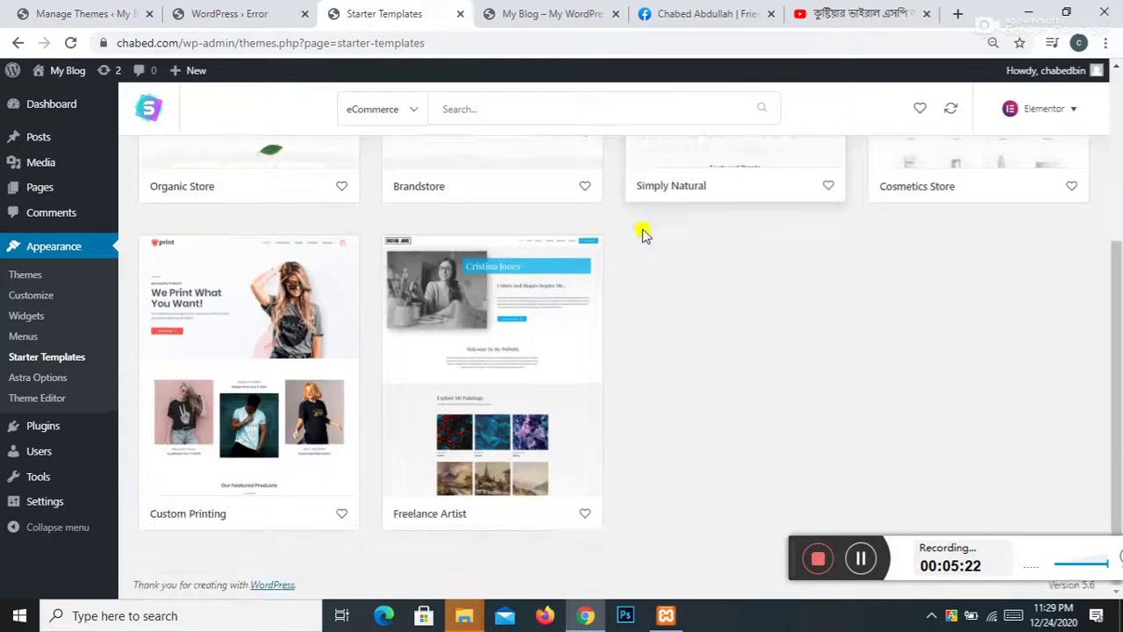
pyautogui.scroll(3, 645, 233)
# Step: Check the Blog category for free starter templates, then switch the category filter to Business
pyautogui.click(415, 114)
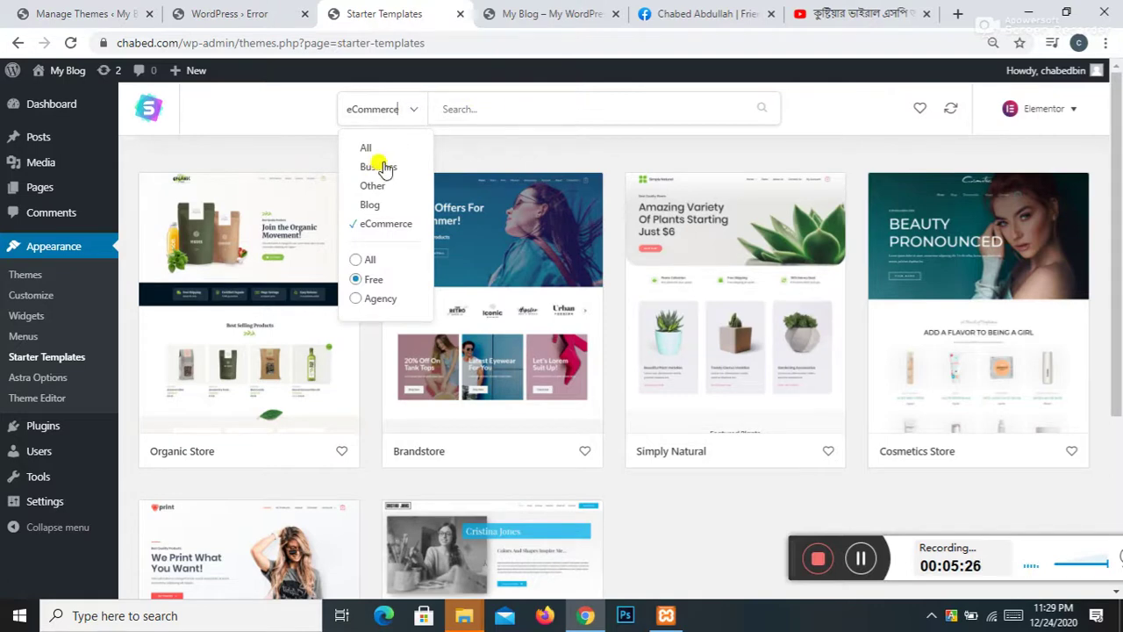
pyautogui.click(369, 204)
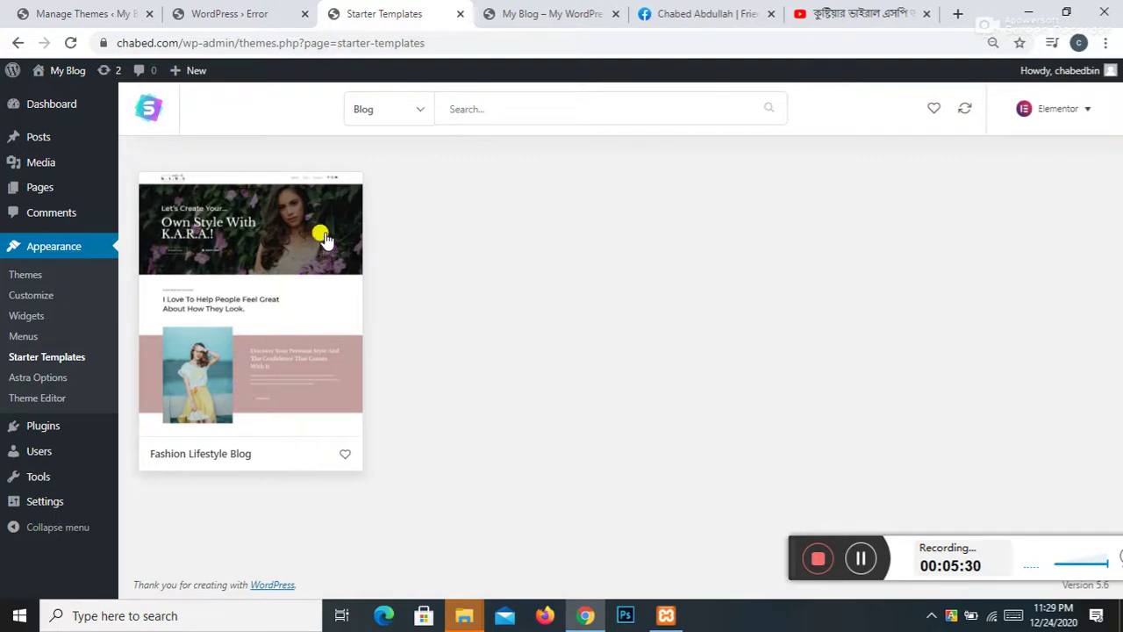
pyautogui.click(391, 112)
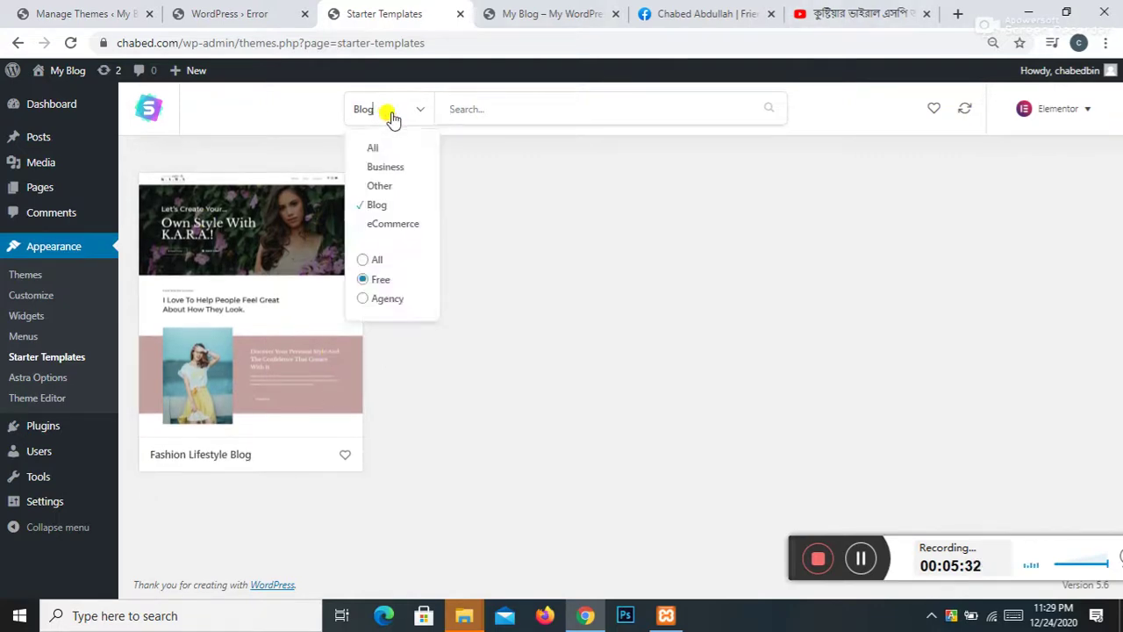
pyautogui.click(387, 167)
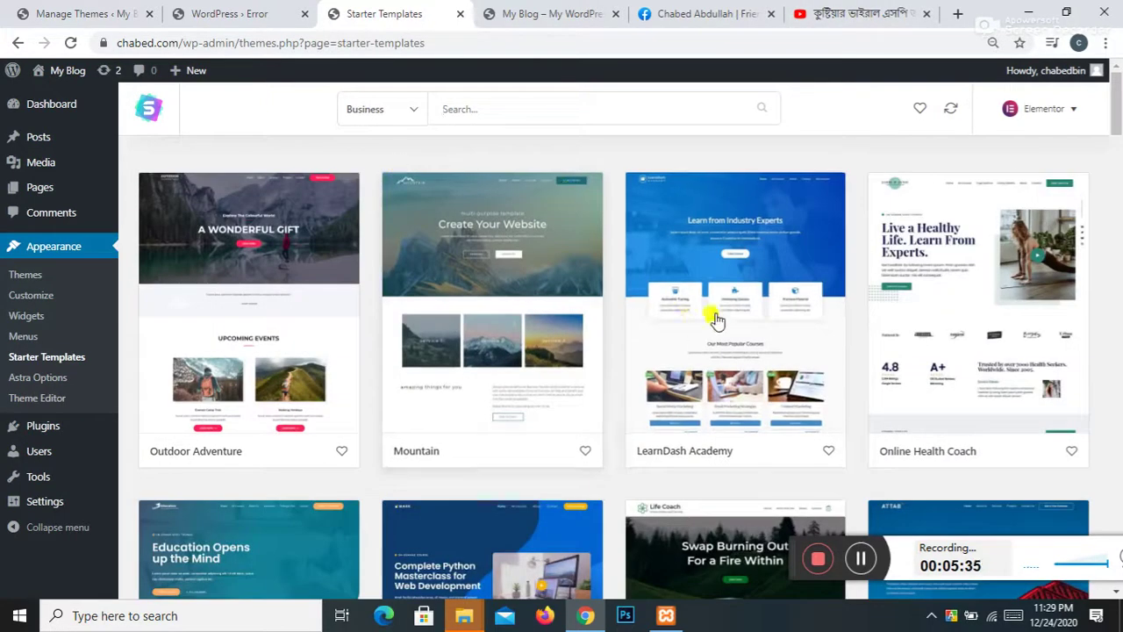
# Step: Browse the free Business starter templates to compare their designs
pyautogui.scroll(-5, 714, 318)
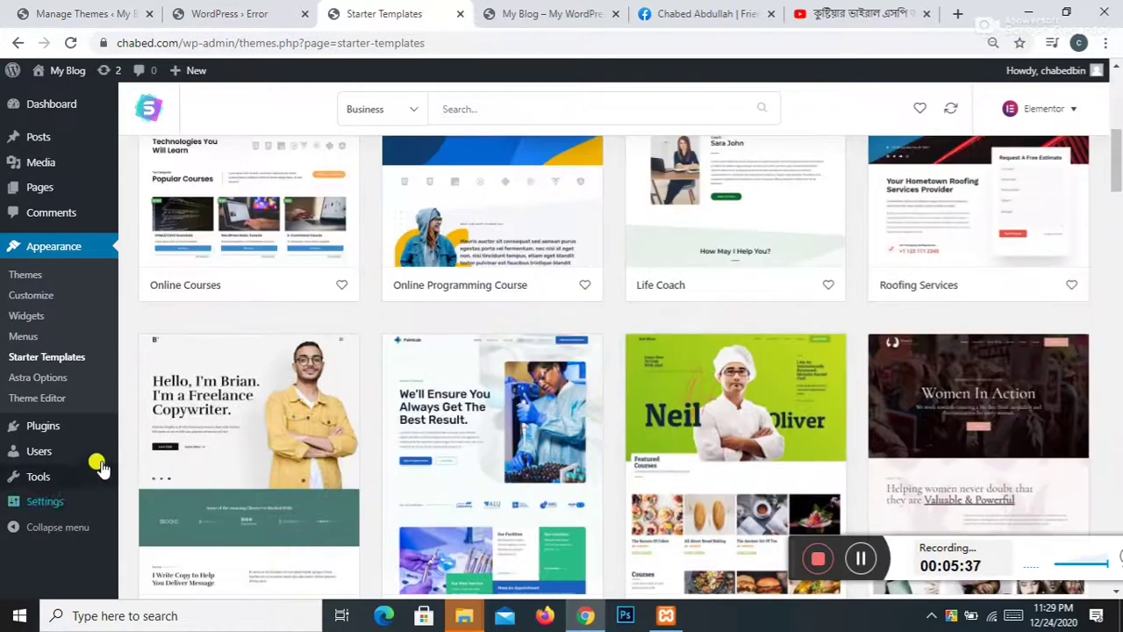
pyautogui.scroll(-2, 220, 271)
pyautogui.scroll(-1, 338, 272)
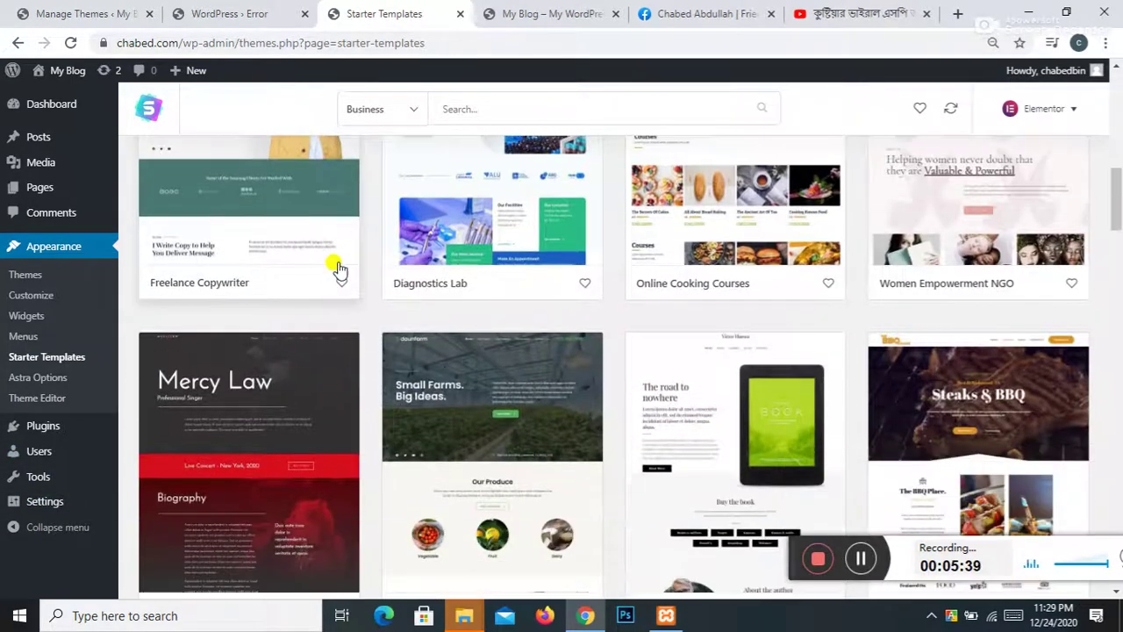
pyautogui.scroll(-2, 678, 225)
pyautogui.scroll(8, 662, 321)
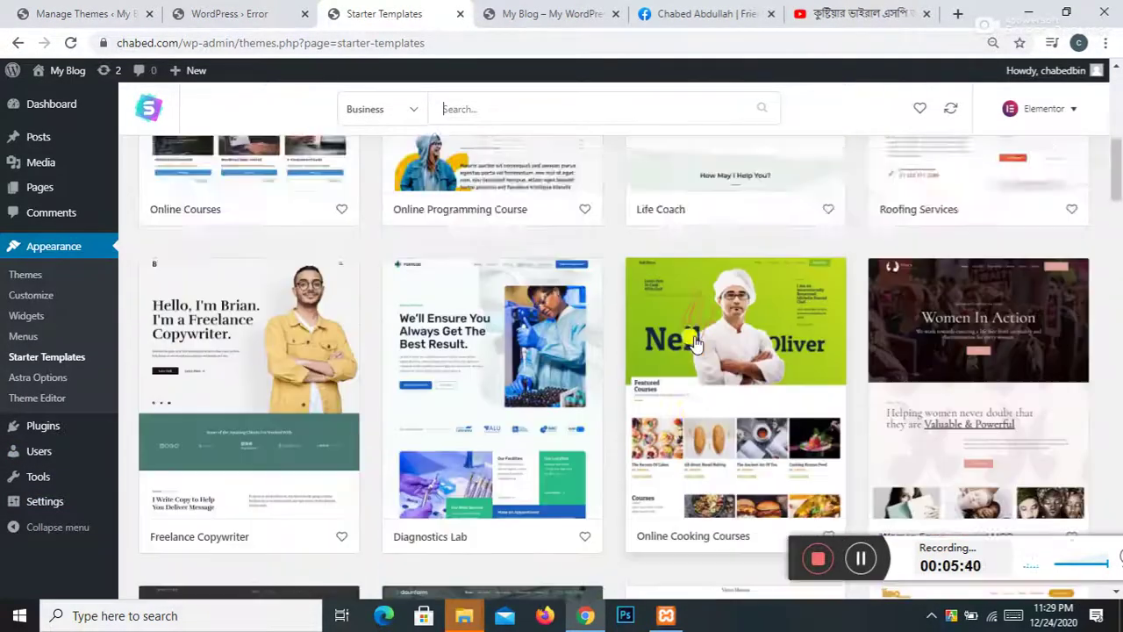
pyautogui.scroll(3, 692, 340)
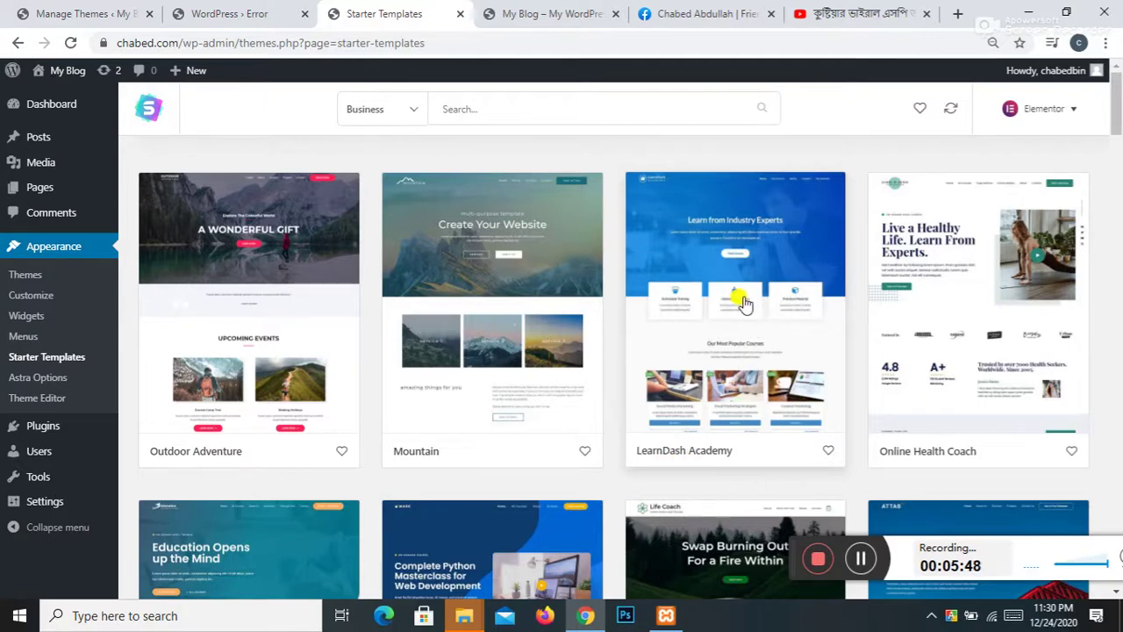
pyautogui.scroll(-1, 740, 303)
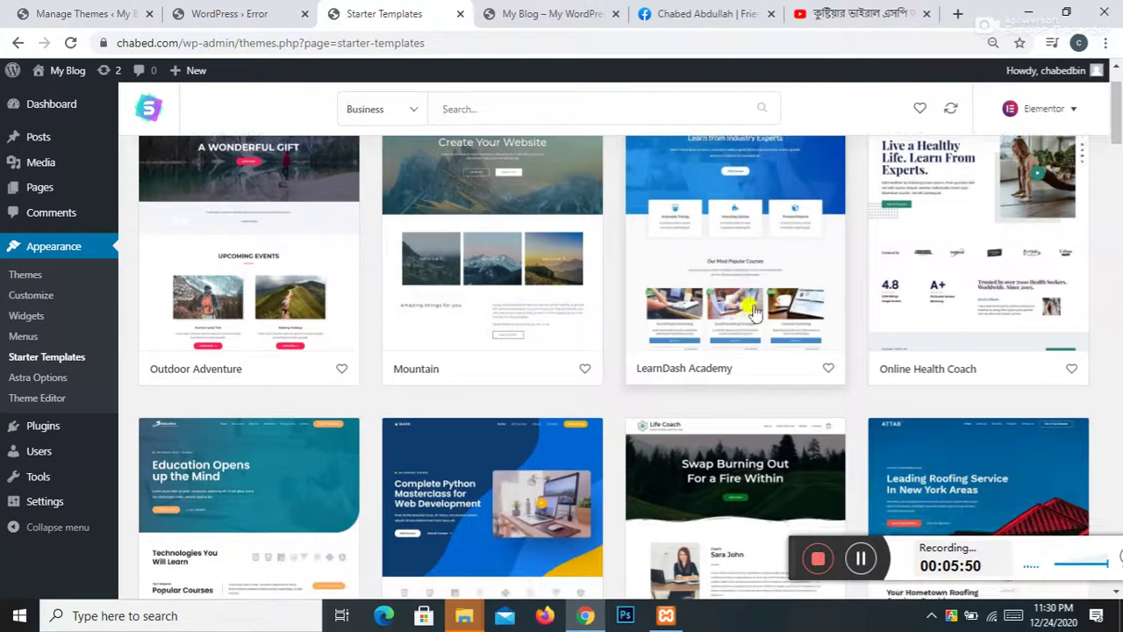
pyautogui.scroll(1, 735, 294)
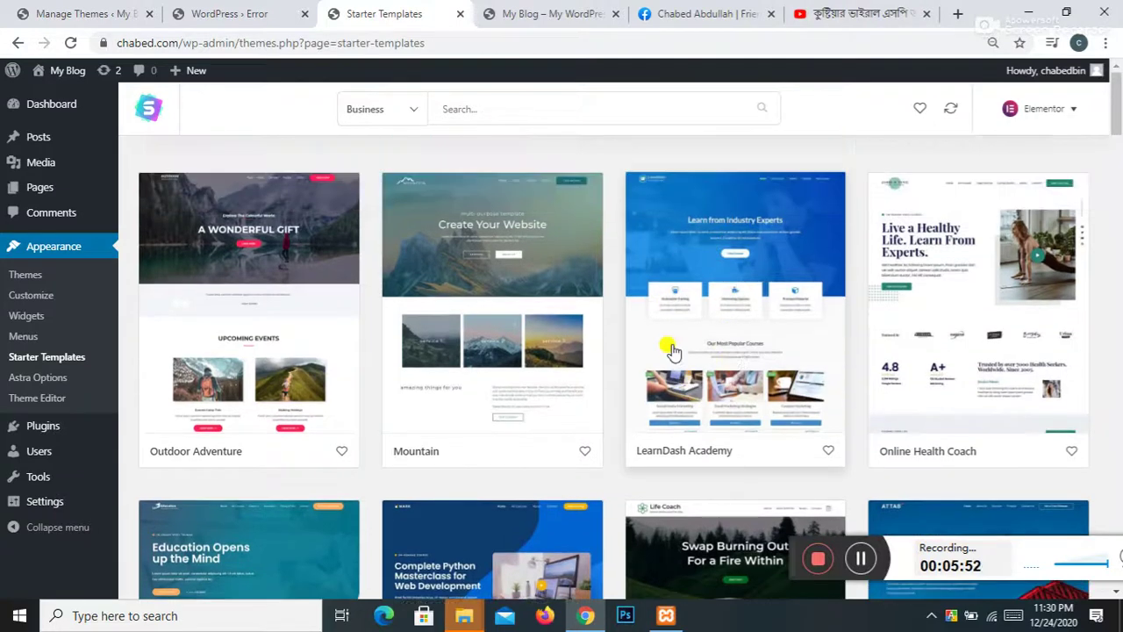
# Step: Open the LearnDash Academy template and start importing its complete site, skipping the missing premium plugins
pyautogui.click(711, 321)
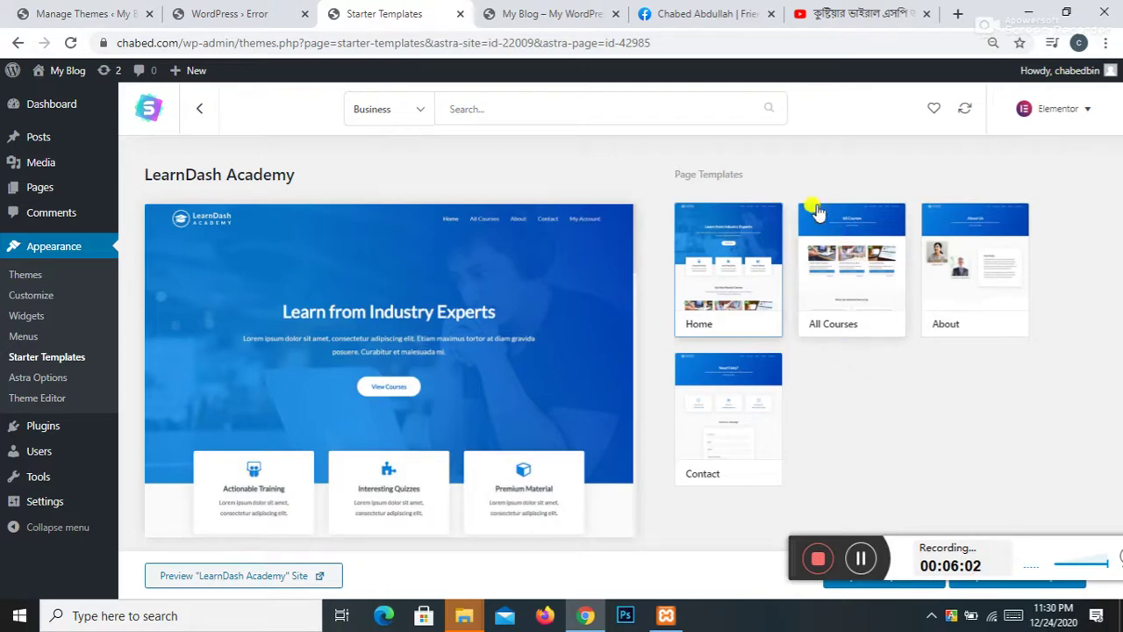
pyautogui.moveTo(796, 537); pyautogui.dragTo(907, 574)
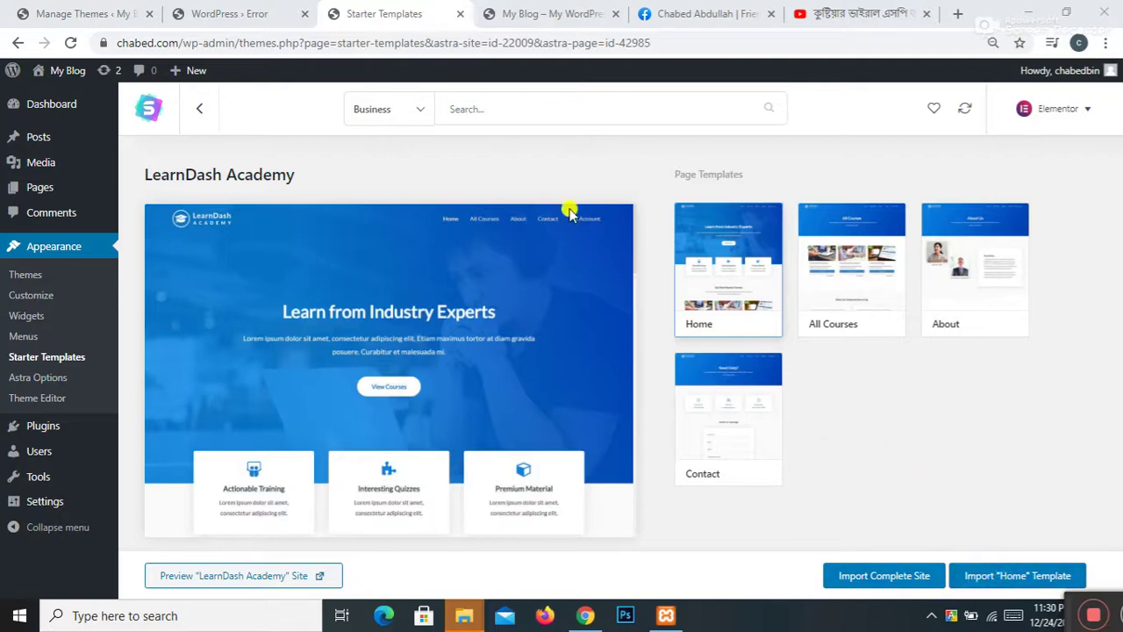
pyautogui.click(880, 576)
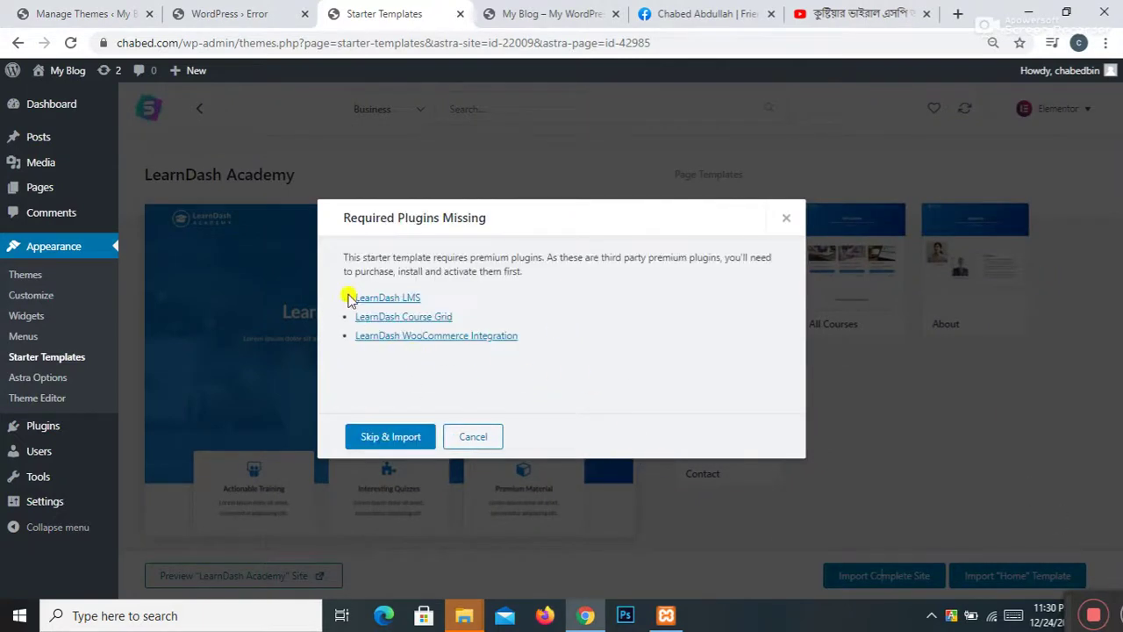
pyautogui.click(389, 436)
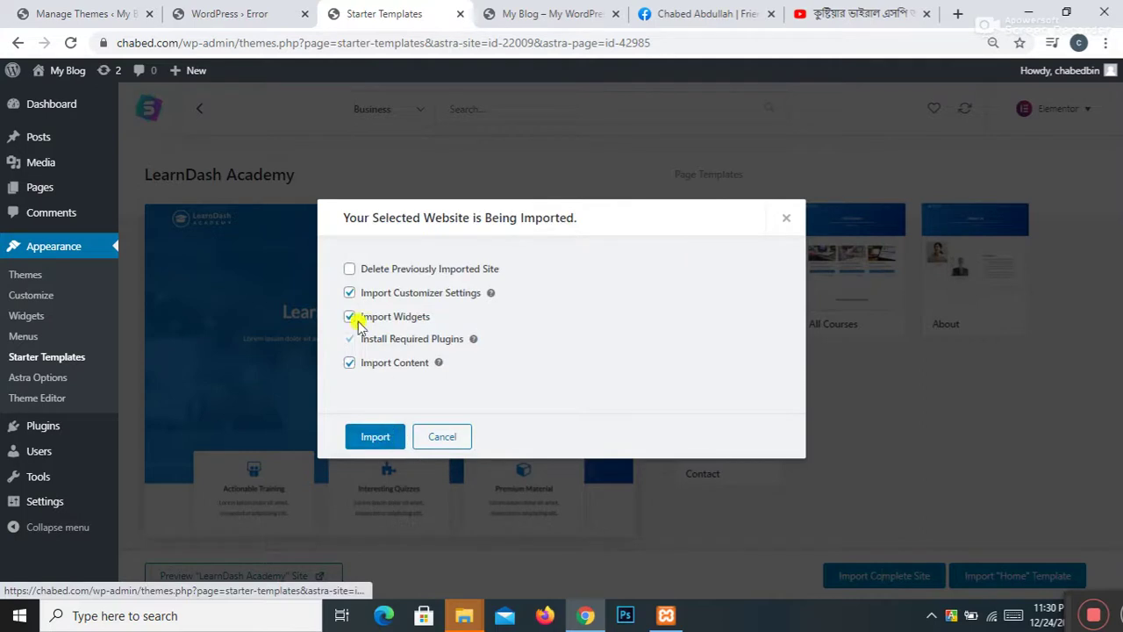
# Step: Try to import the LearnDash Academy site with deletion of the previously imported site enabled
pyautogui.click(348, 271)
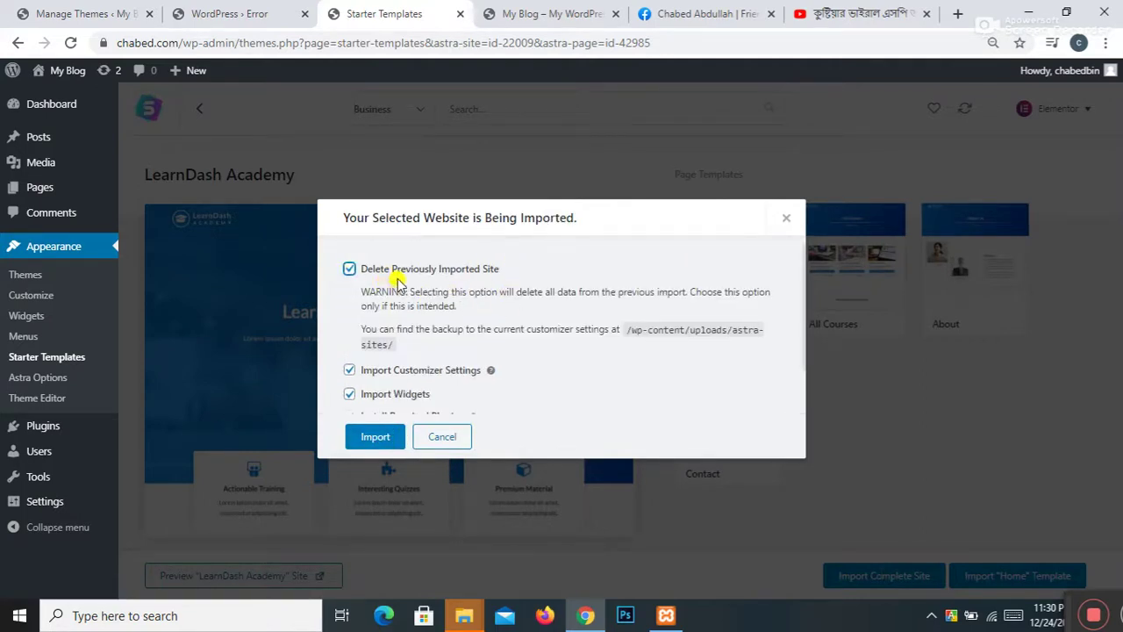
pyautogui.click(377, 437)
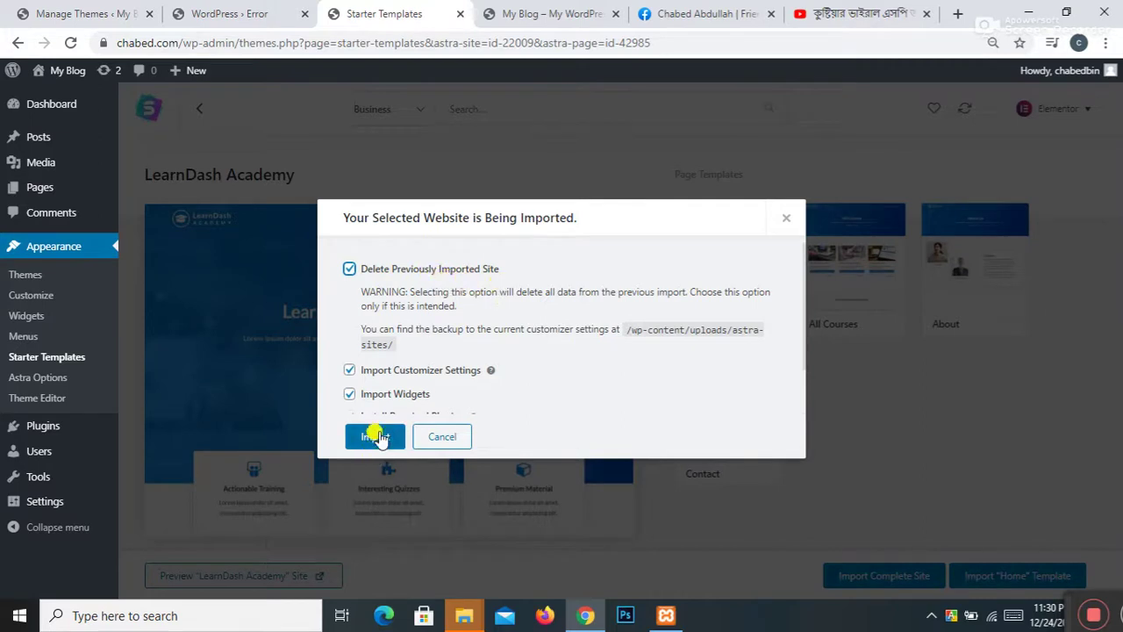
pyautogui.scroll(-2, 426, 351)
pyautogui.scroll(2, 456, 328)
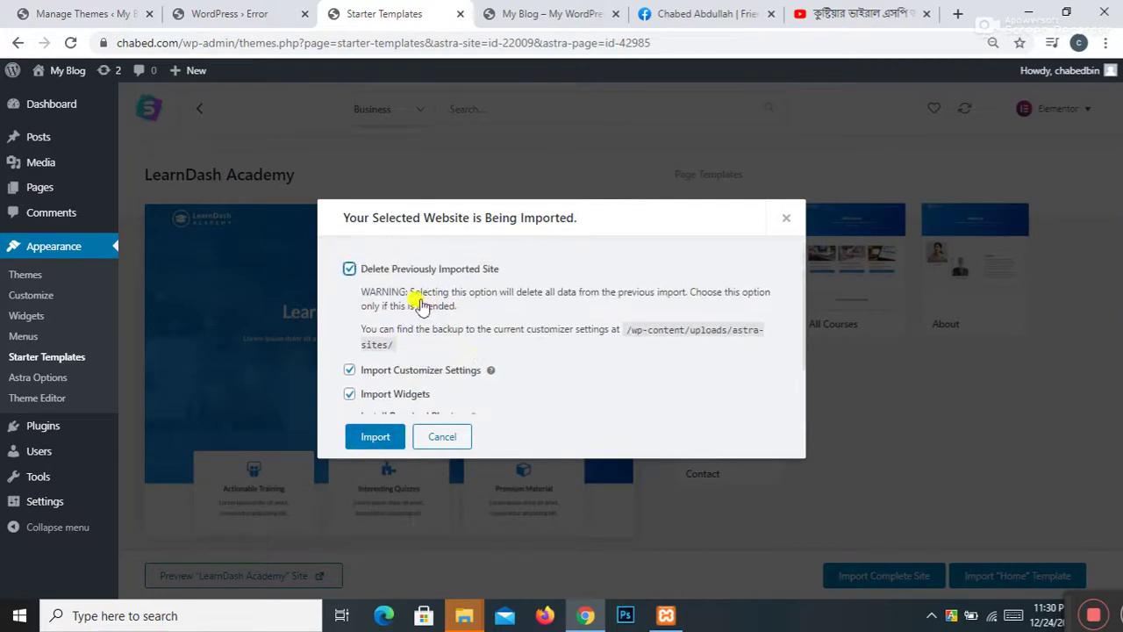
pyautogui.click(387, 436)
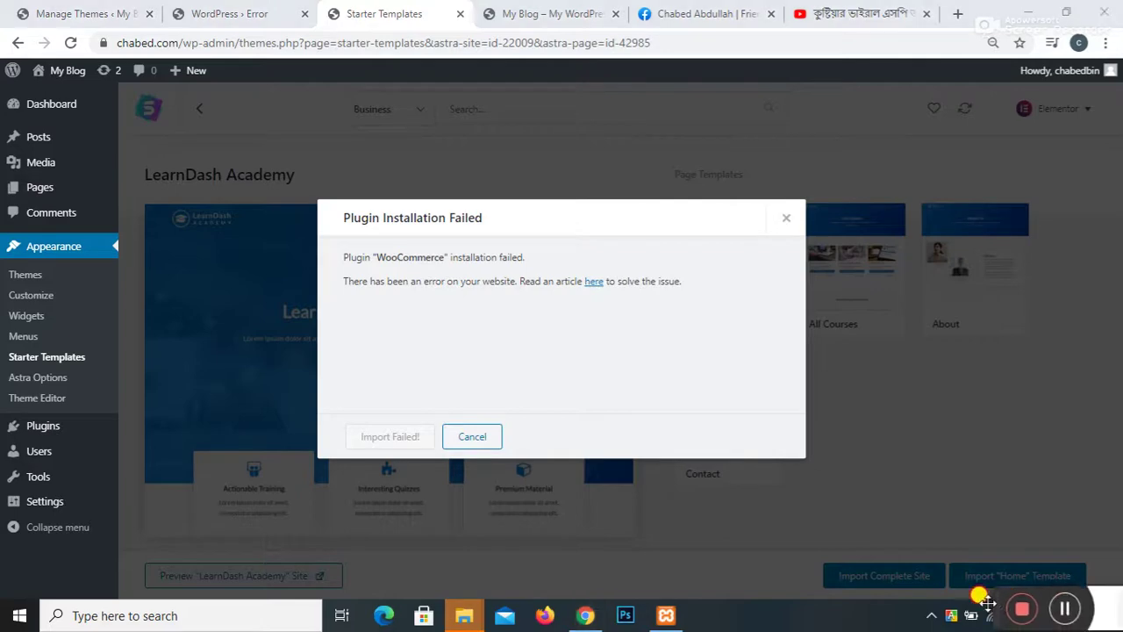
# Step: Import the complete Coach starter site with the previously imported site deleted, and dismiss the finished import dialog
pyautogui.click(946, 600)
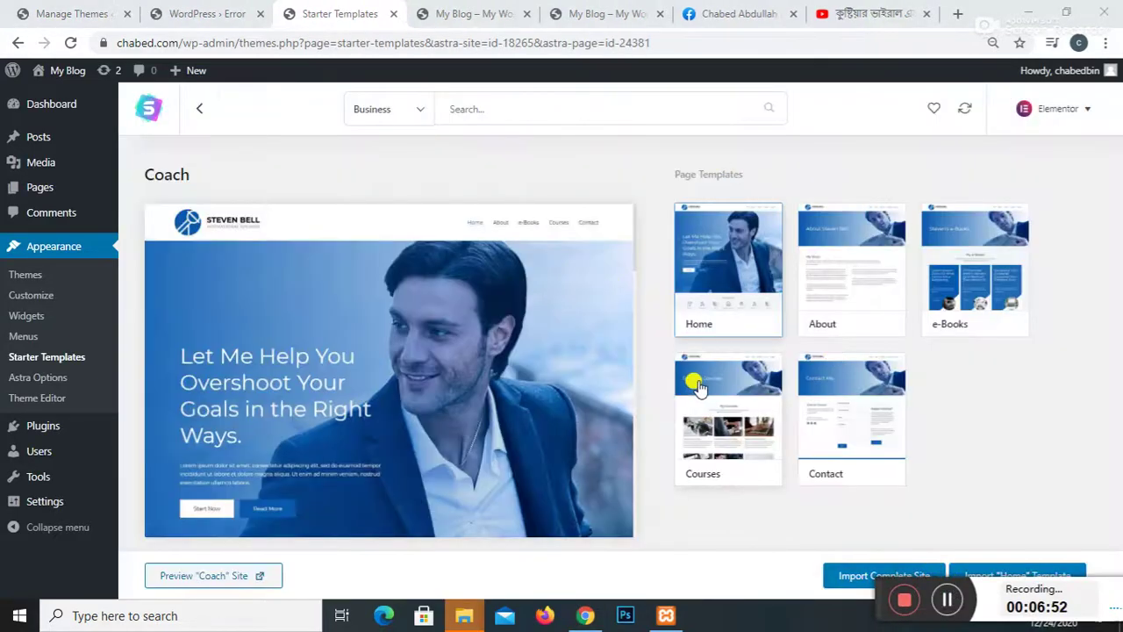
pyautogui.click(853, 574)
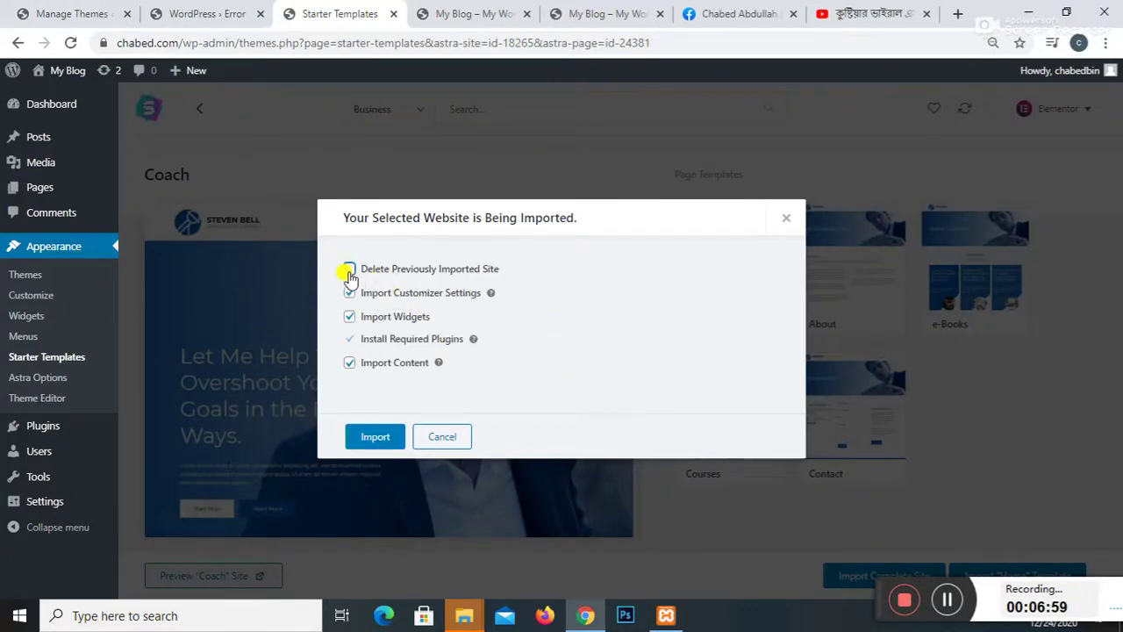
pyautogui.click(349, 269)
pyautogui.click(375, 435)
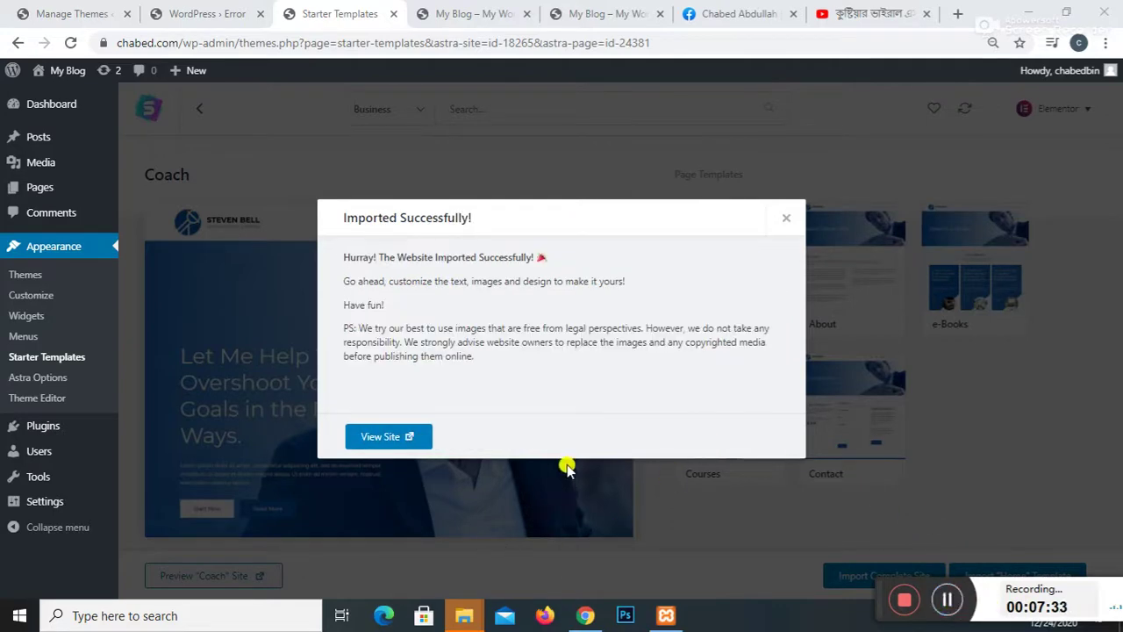
pyautogui.click(787, 218)
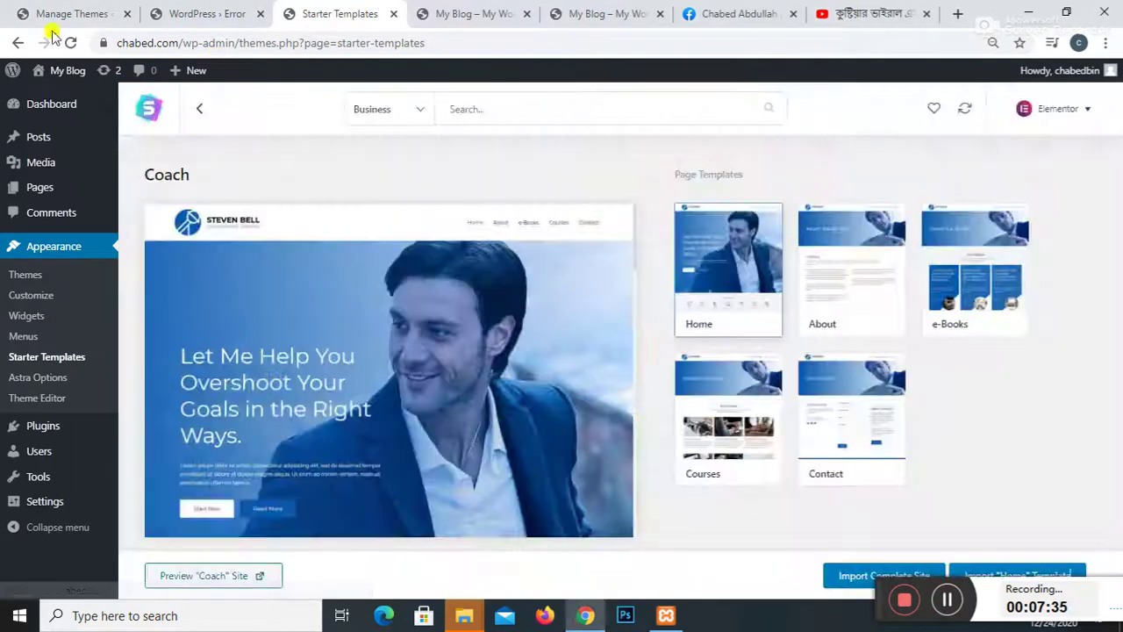
# Step: Reload the site's front page and look through the imported Coach home page
pyautogui.click(561, 12)
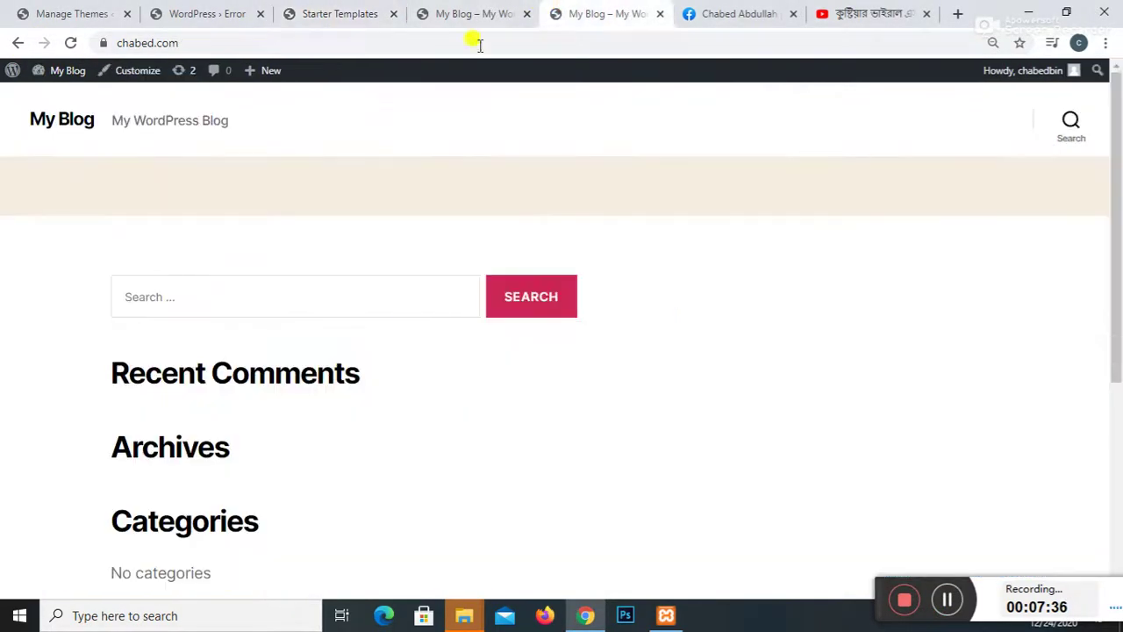
pyautogui.click(72, 43)
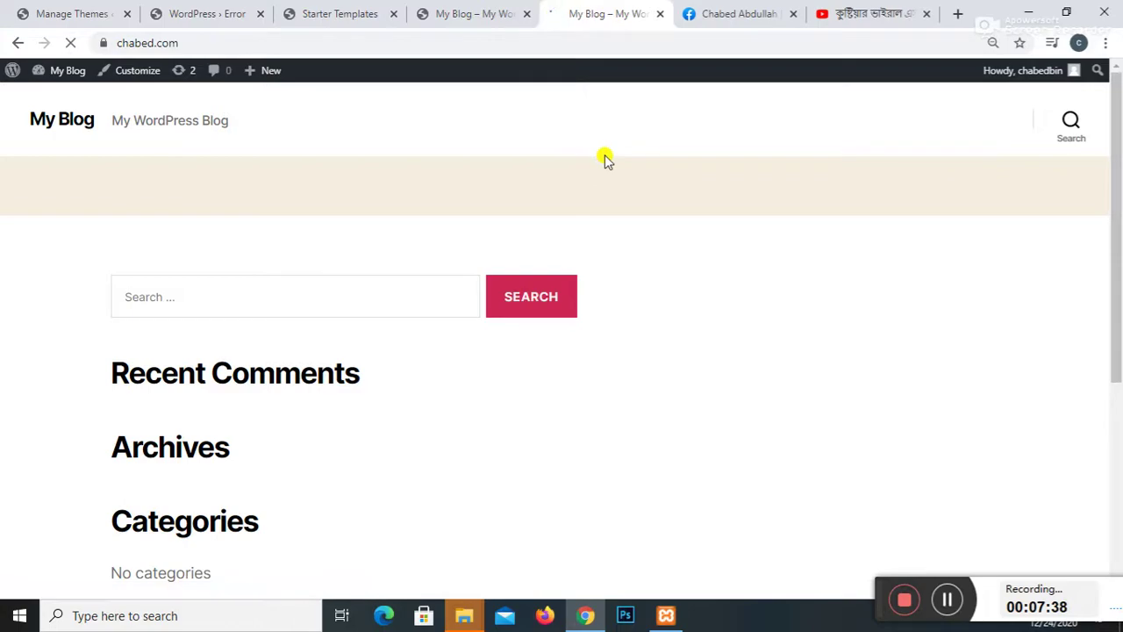
pyautogui.scroll(-15, 697, 238)
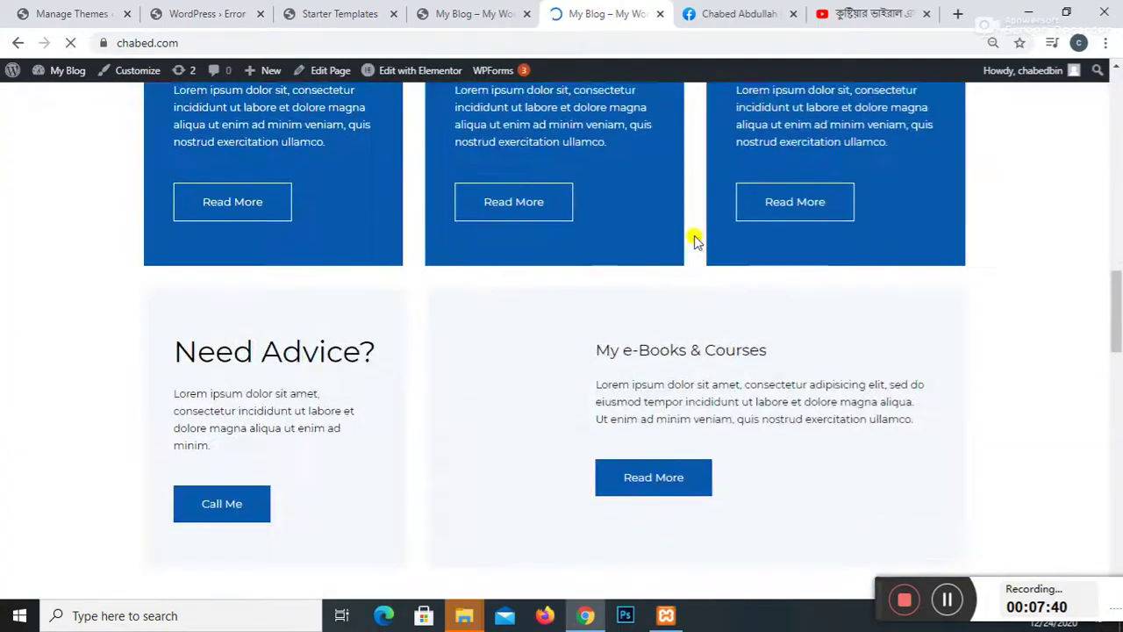
pyautogui.scroll(-6, 685, 237)
pyautogui.scroll(12, 682, 238)
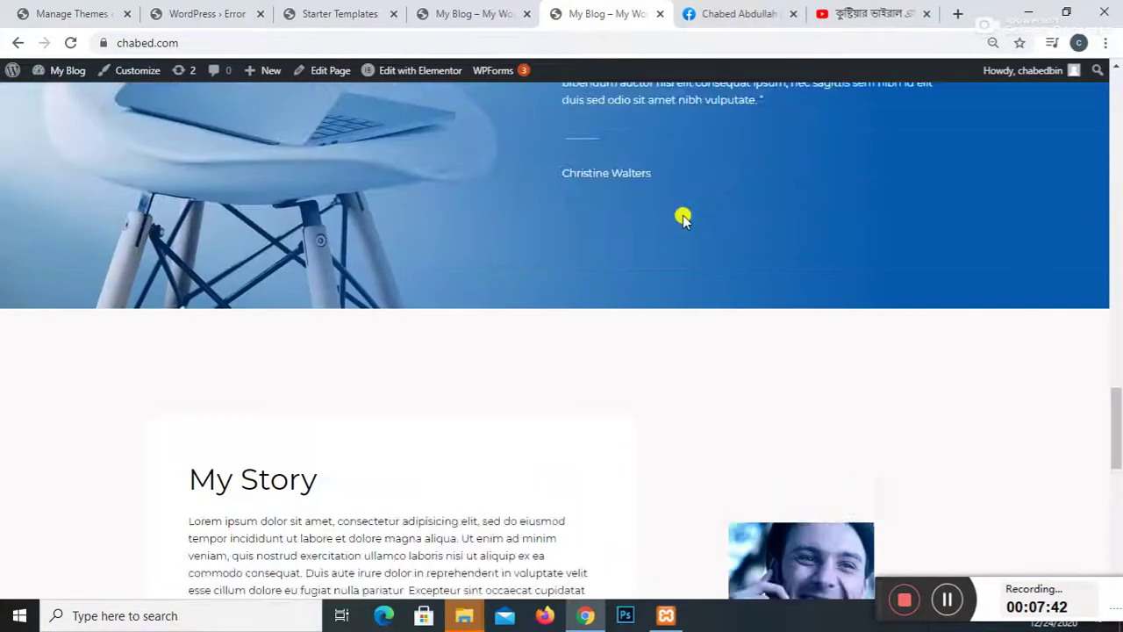
# Step: Look through the imported Coach home page and compare it with the site's earlier front page
pyautogui.scroll(5, 683, 219)
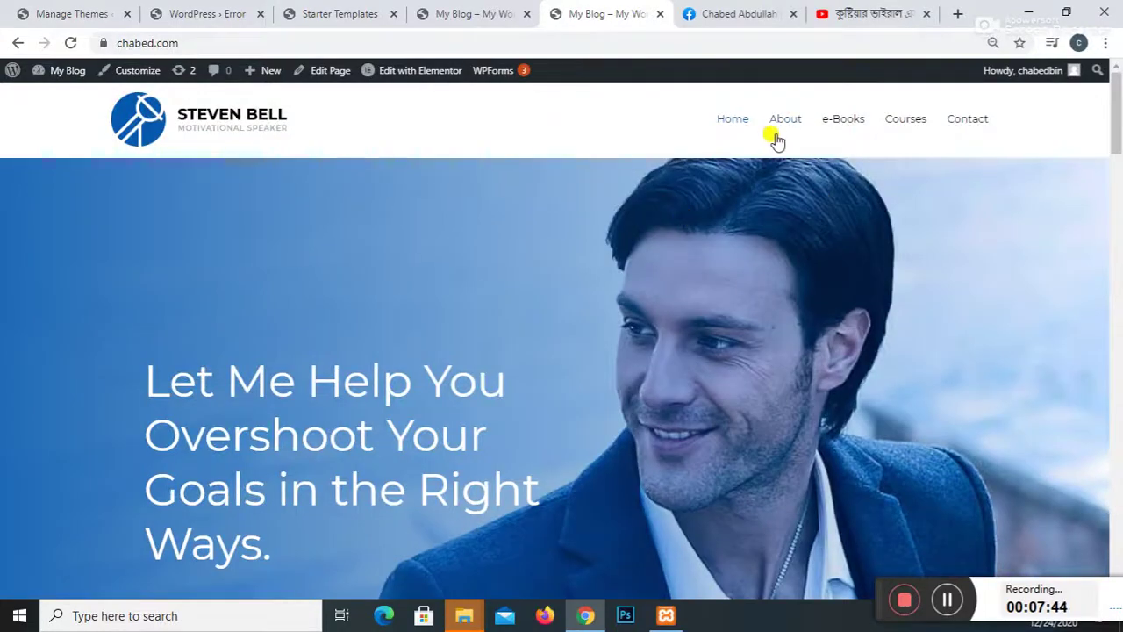
pyautogui.scroll(-16, 685, 263)
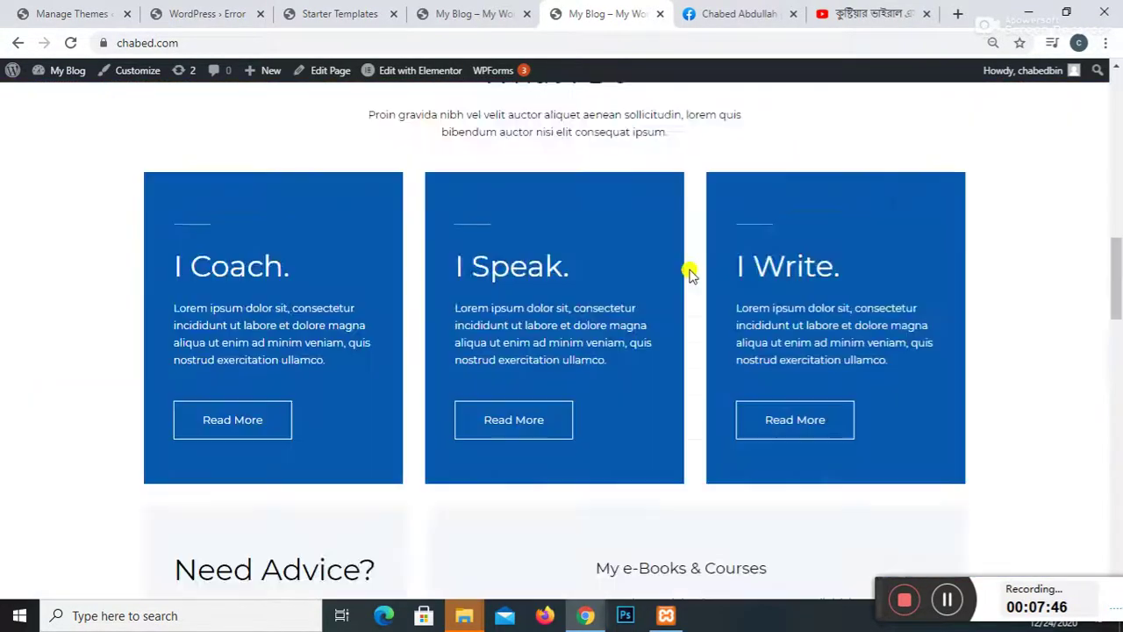
pyautogui.scroll(8, 691, 245)
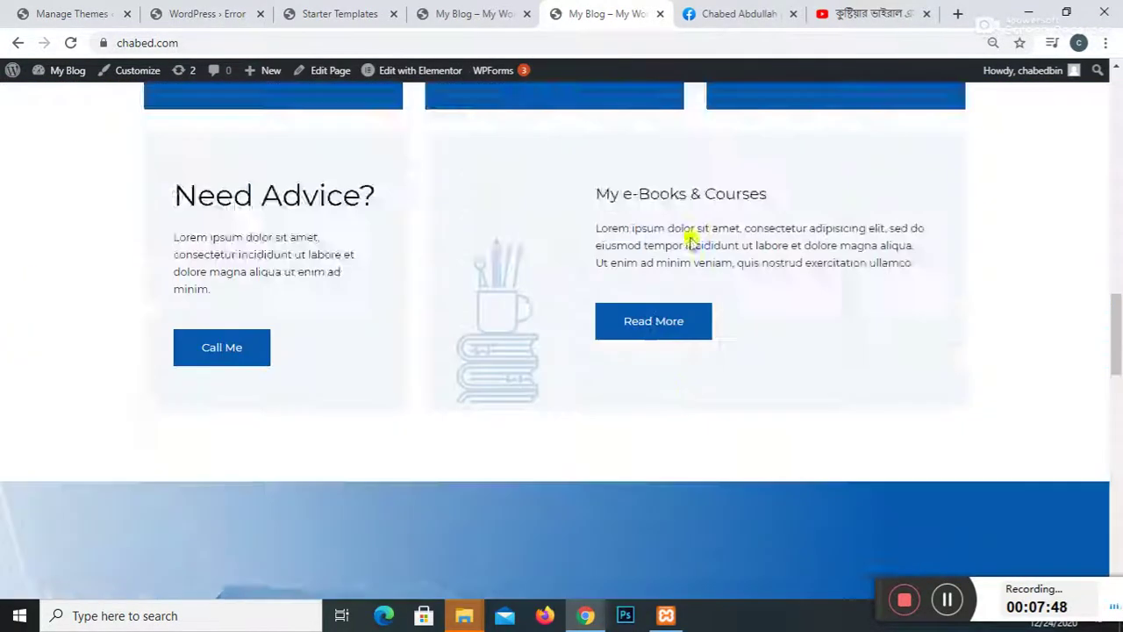
pyautogui.click(456, 16)
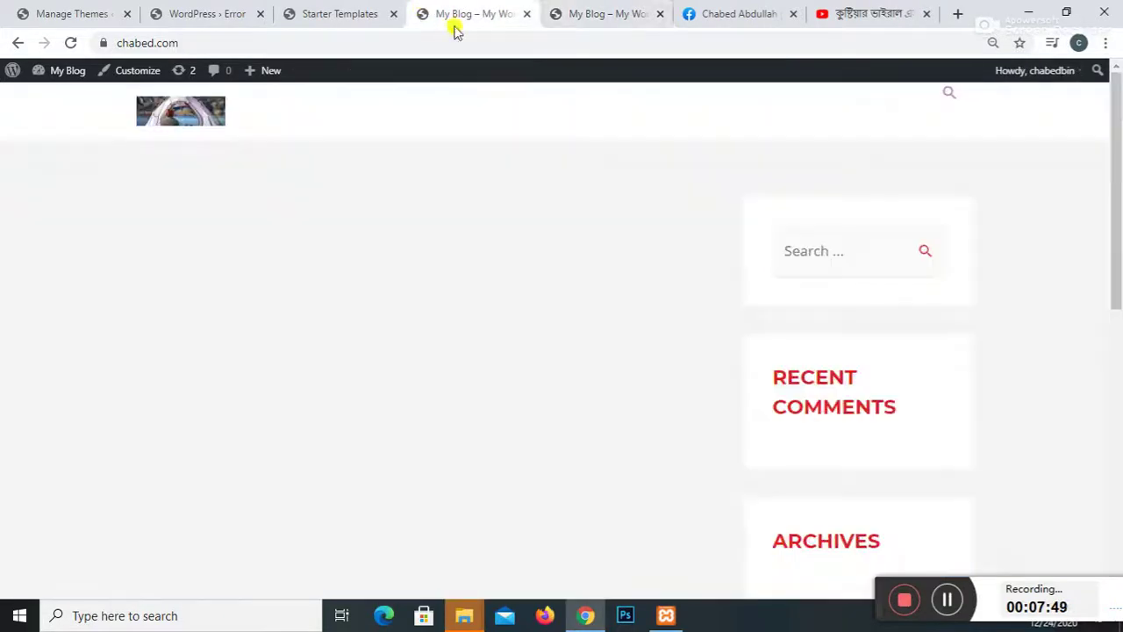
pyautogui.click(607, 18)
# Step: Open the Astra theme options from the WordPress admin and launch the logo upload setting in the Customizer
pyautogui.click(356, 15)
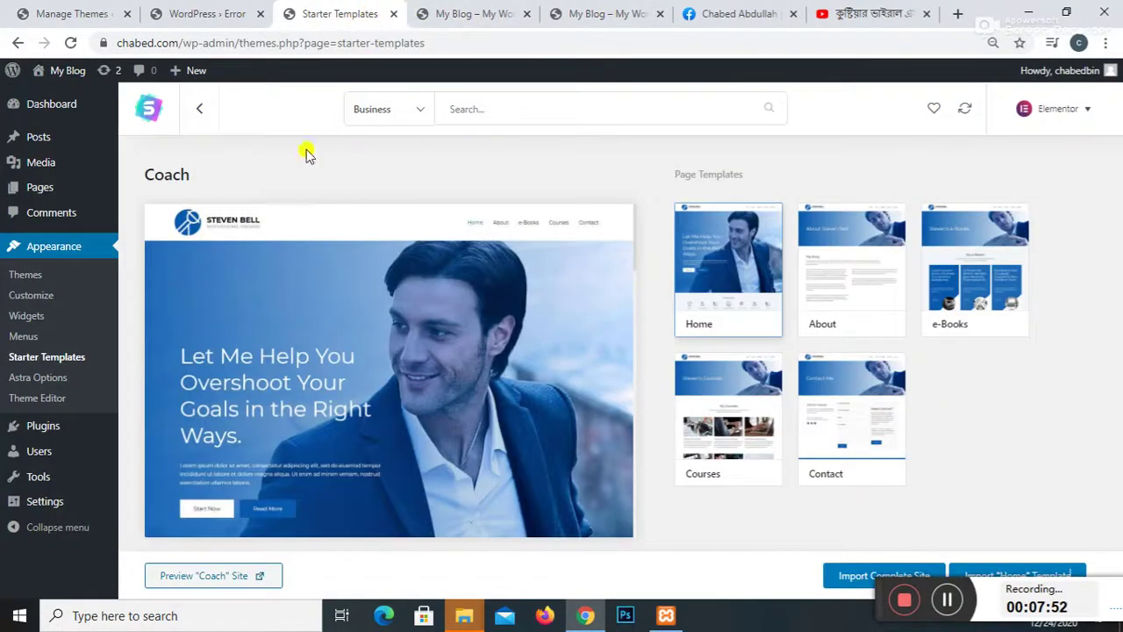
pyautogui.click(44, 375)
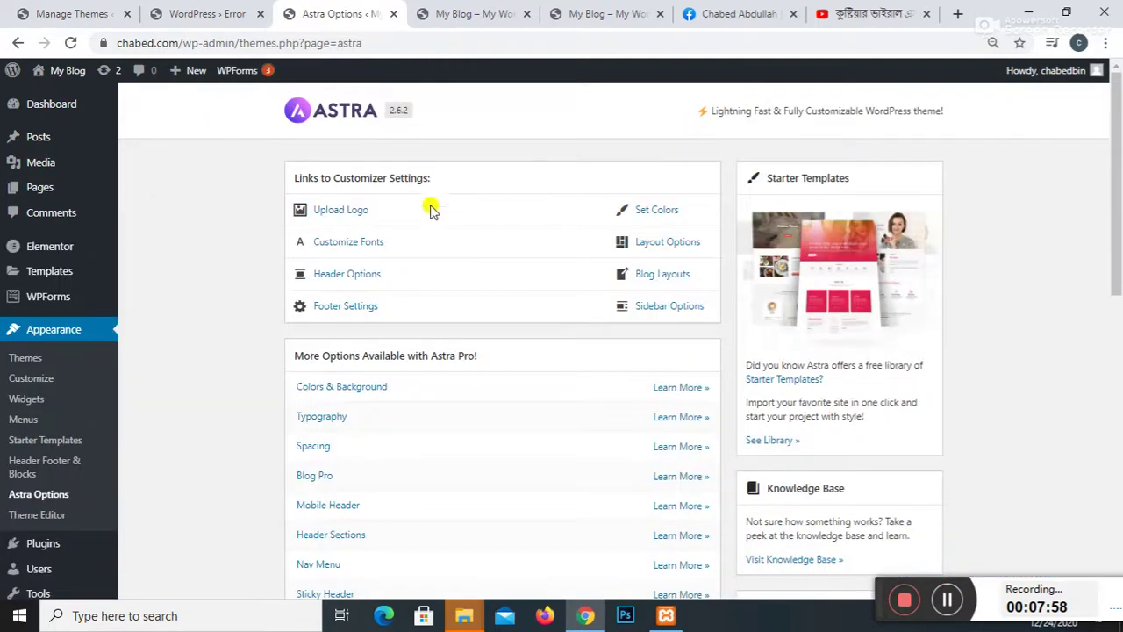
pyautogui.click(357, 213)
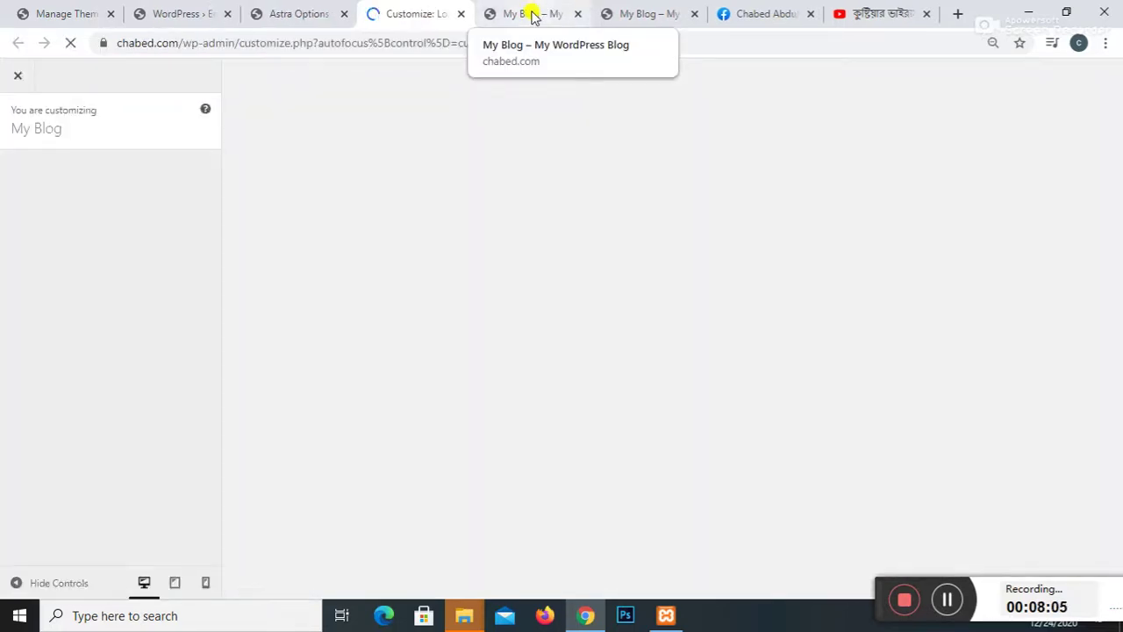
# Step: Compare the outdated front page with the imported Coach home page, and reload the outdated one through its site logo
pyautogui.click(539, 16)
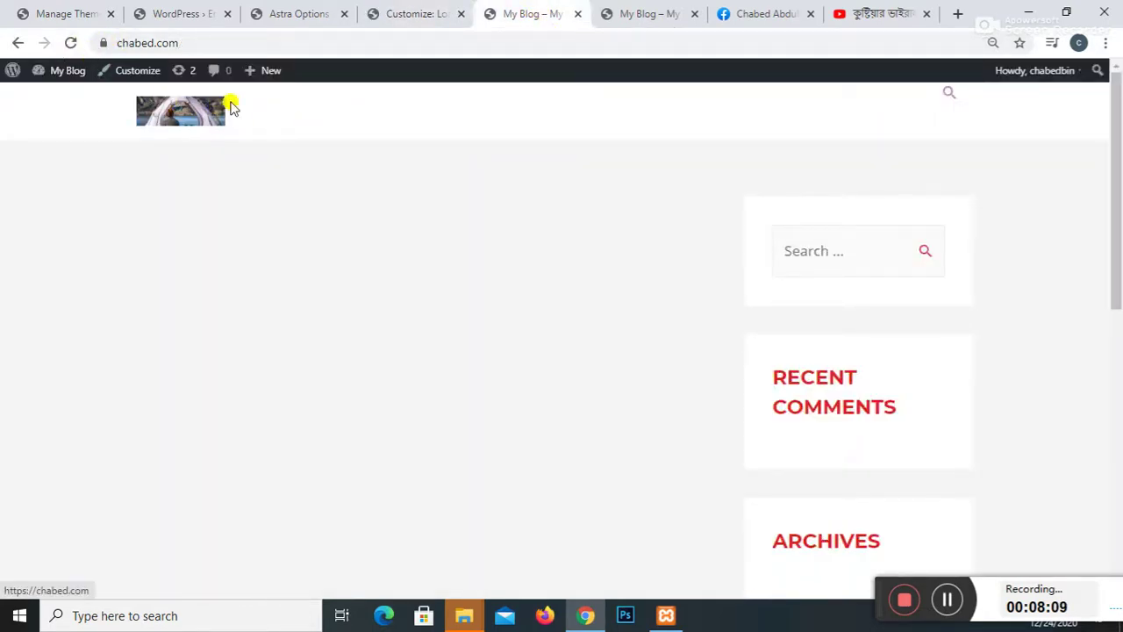
pyautogui.click(640, 15)
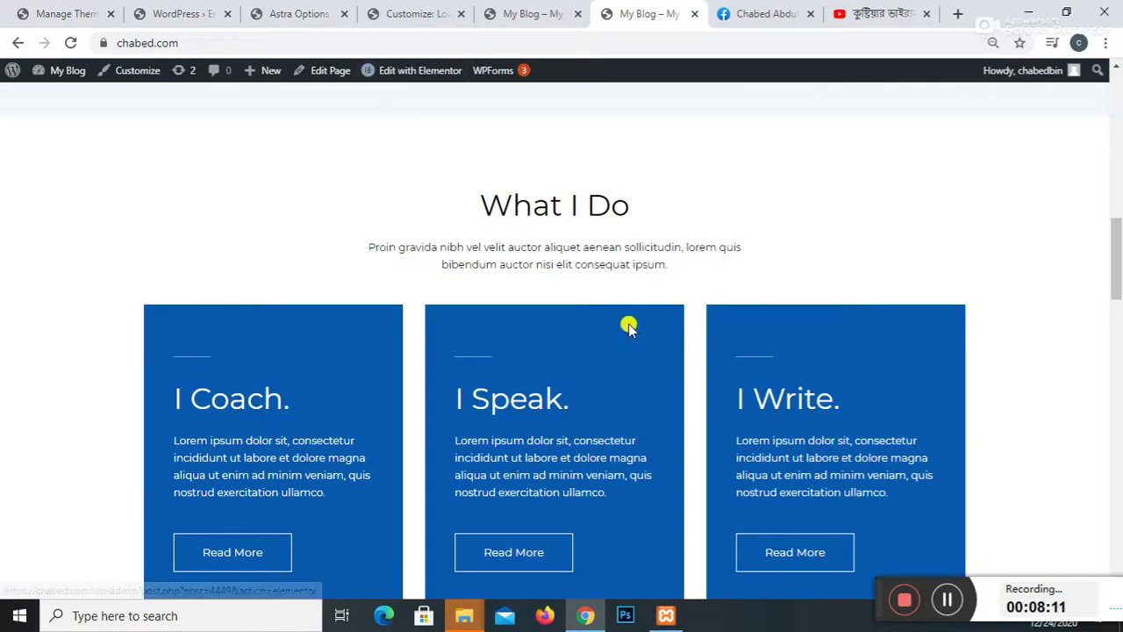
pyautogui.scroll(8, 629, 326)
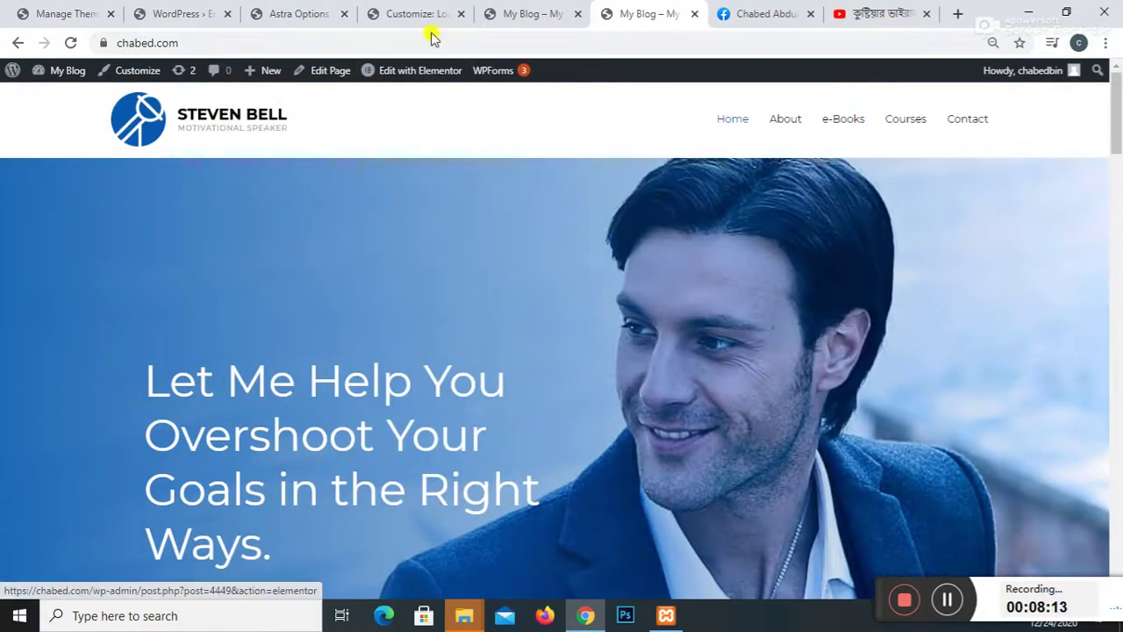
pyautogui.click(531, 12)
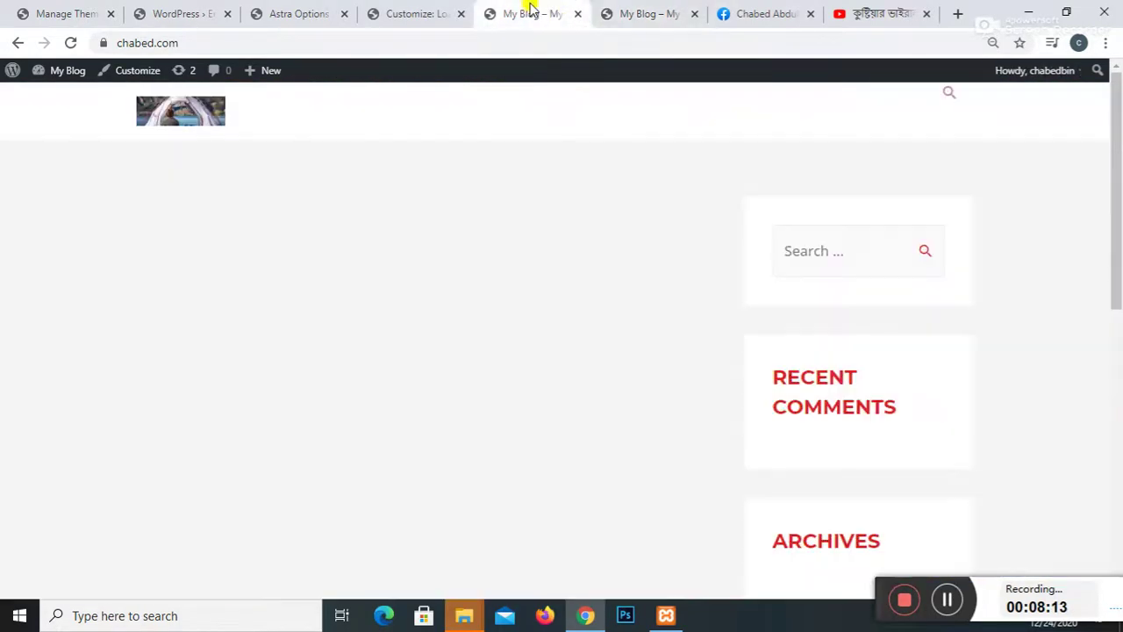
pyautogui.click(195, 120)
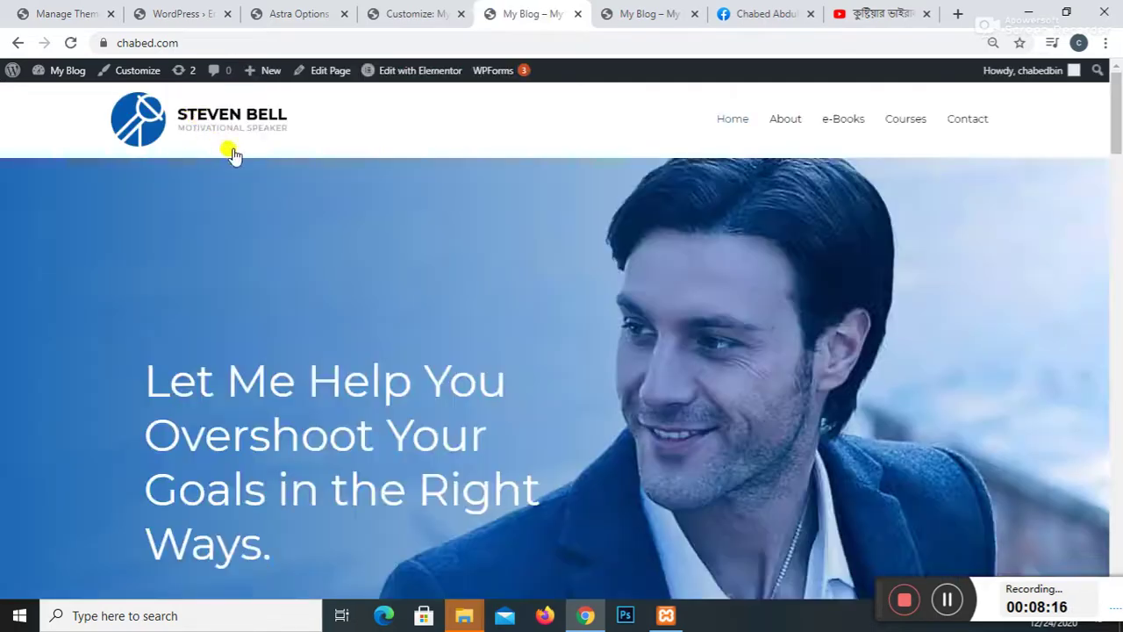
pyautogui.moveTo(372, 83)
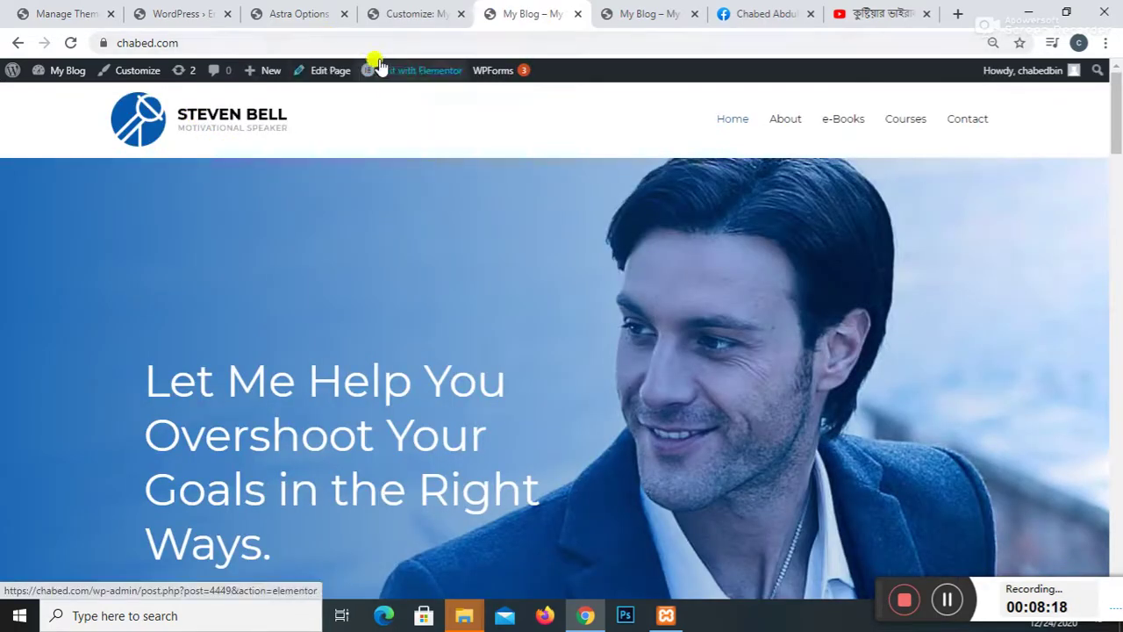
# Step: Return to the WordPress dashboard and open the theme Customizer for the site
pyautogui.click(18, 43)
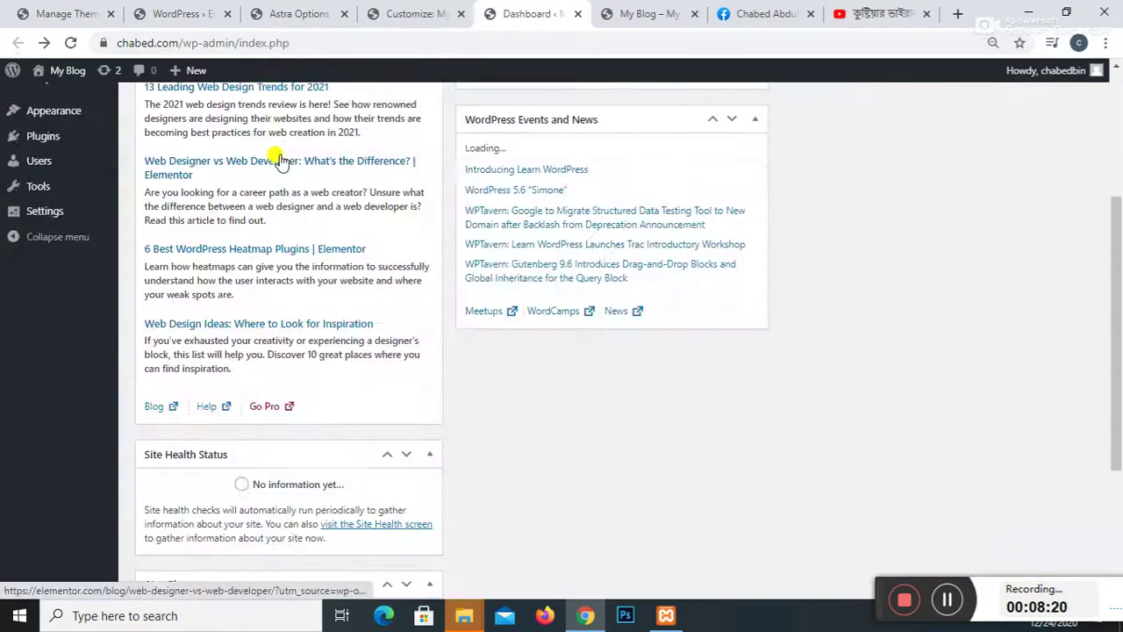
pyautogui.scroll(4, 452, 166)
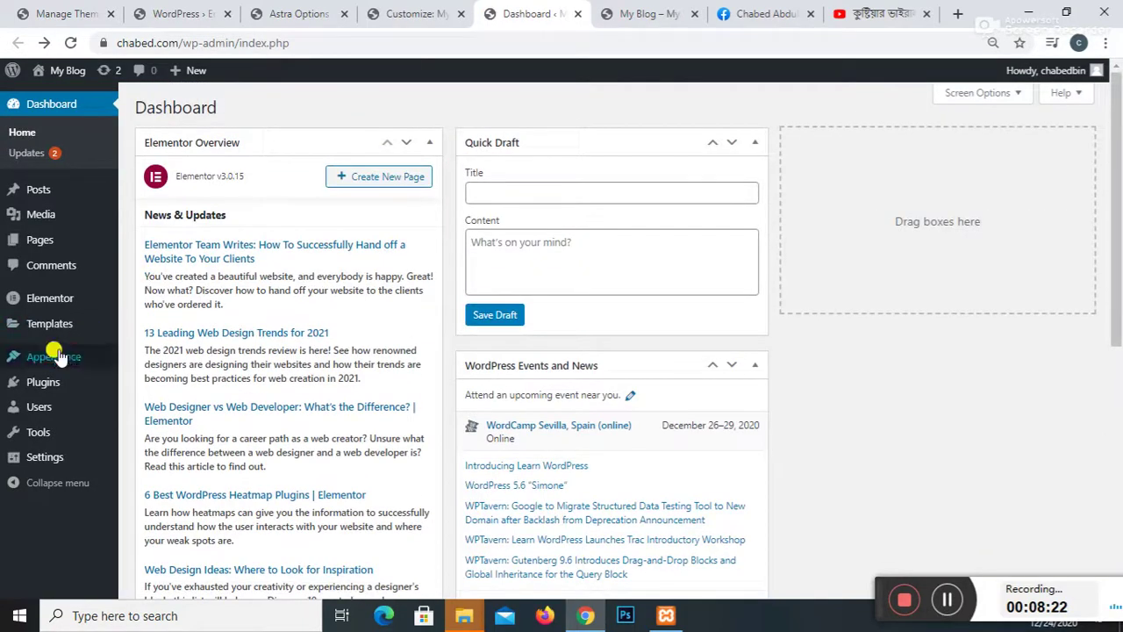
pyautogui.moveTo(53, 356)
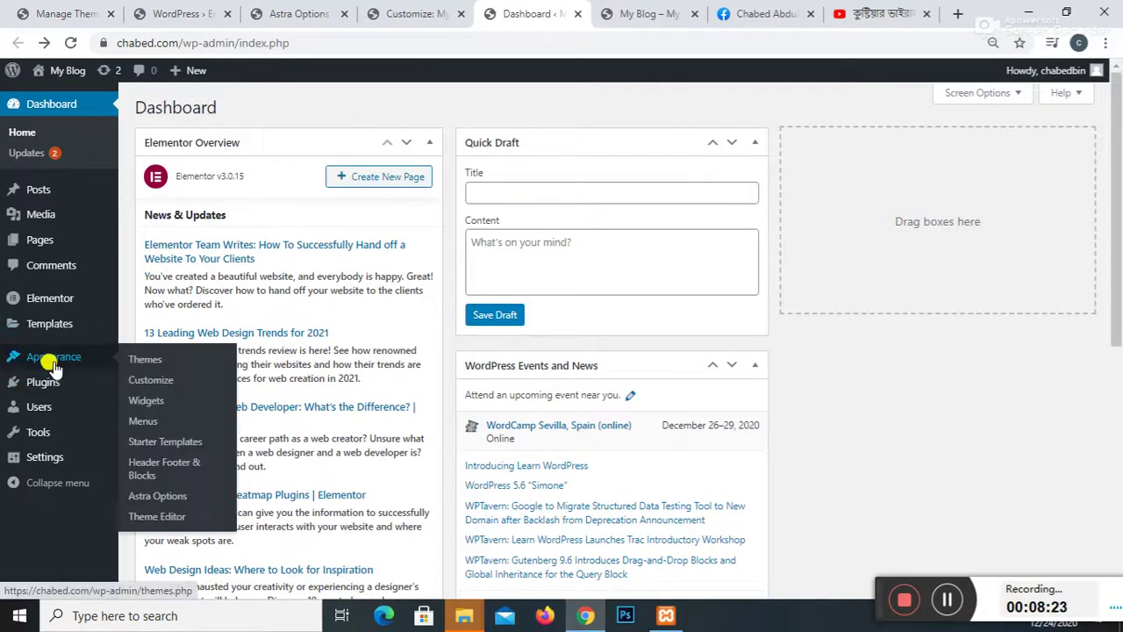
pyautogui.click(158, 383)
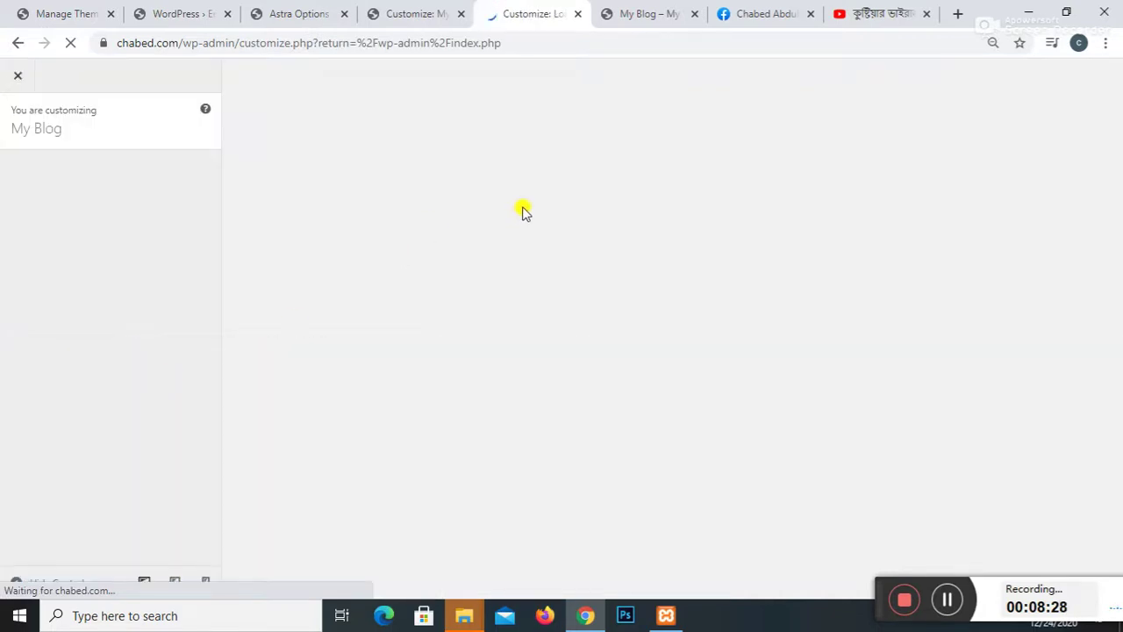
pyautogui.click(626, 24)
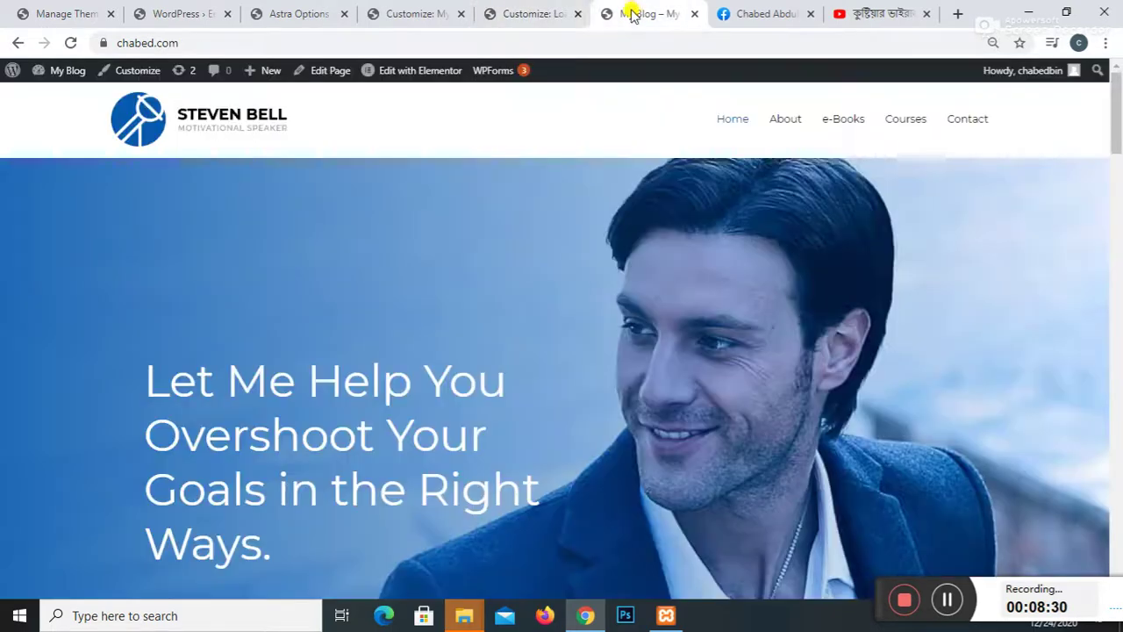
pyautogui.click(514, 19)
# Step: Open the Base Colors settings within the Customizer's Global section
pyautogui.click(44, 304)
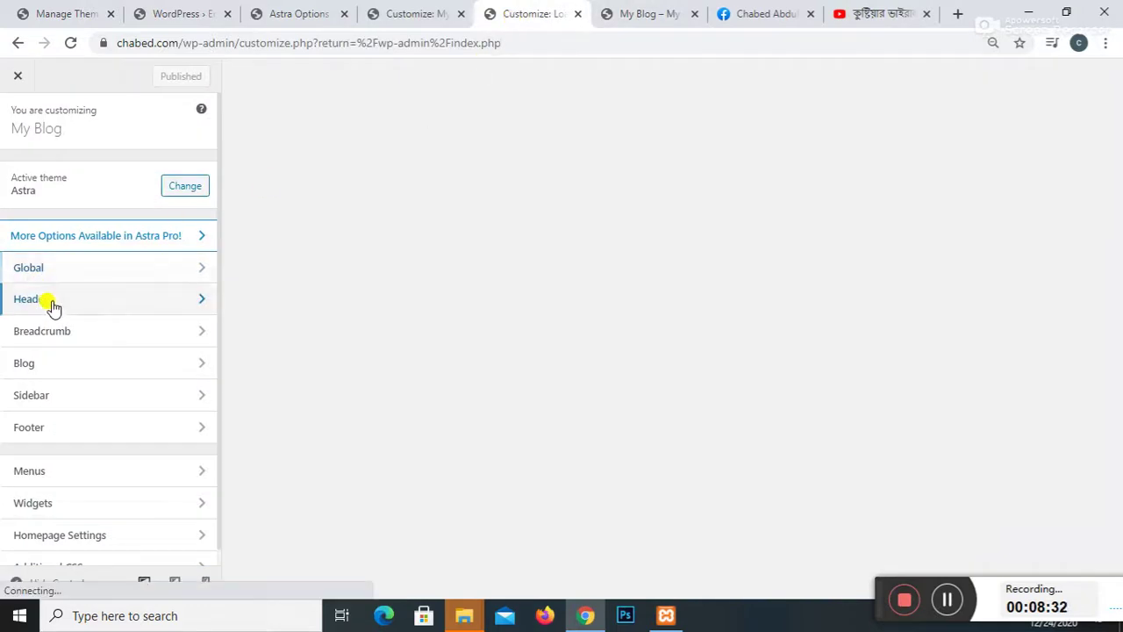
pyautogui.click(7, 95)
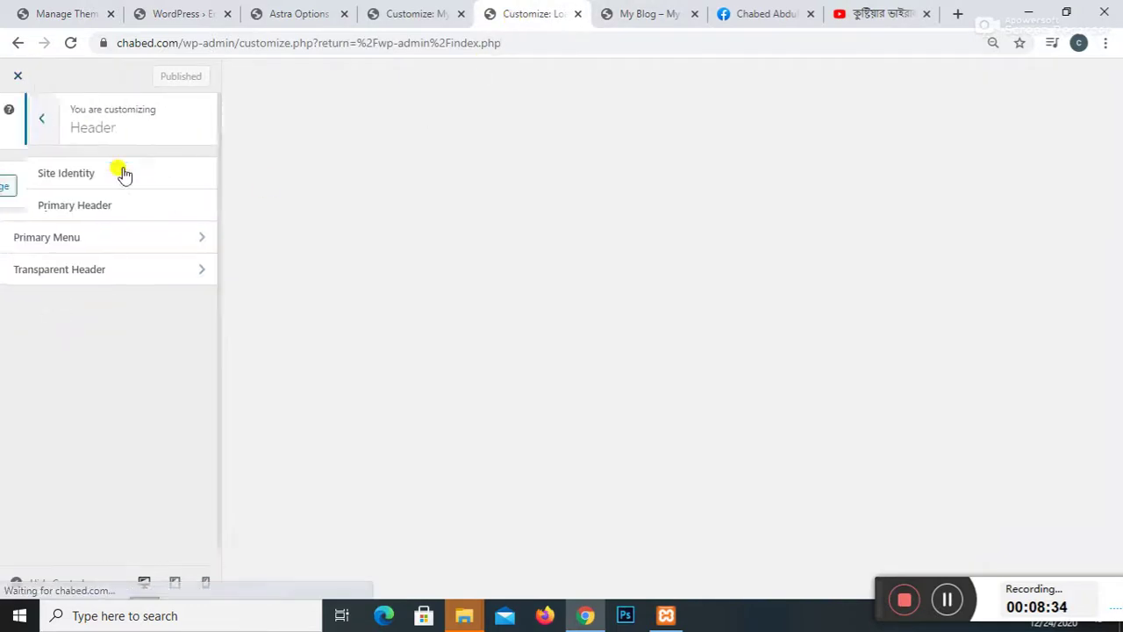
pyautogui.click(102, 271)
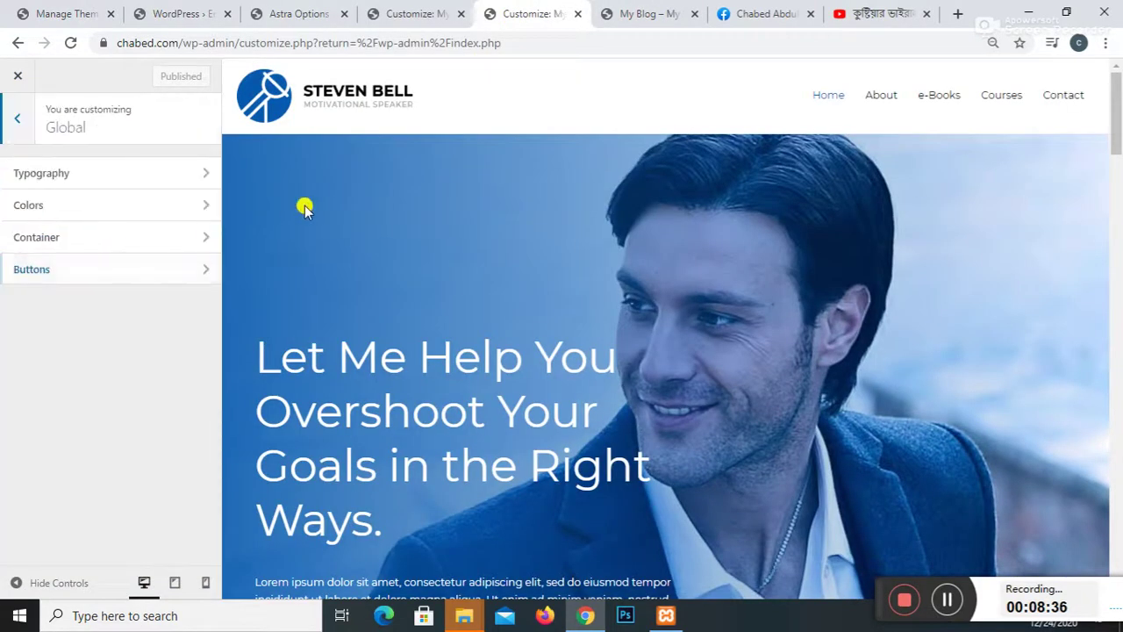
pyautogui.scroll(-20, 596, 324)
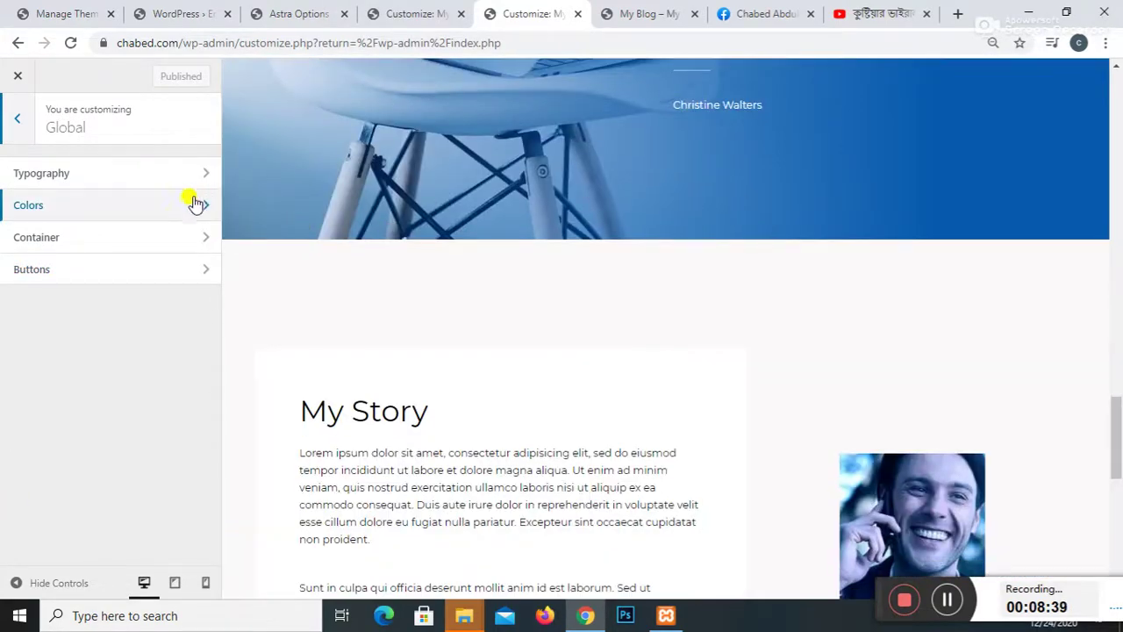
pyautogui.click(195, 203)
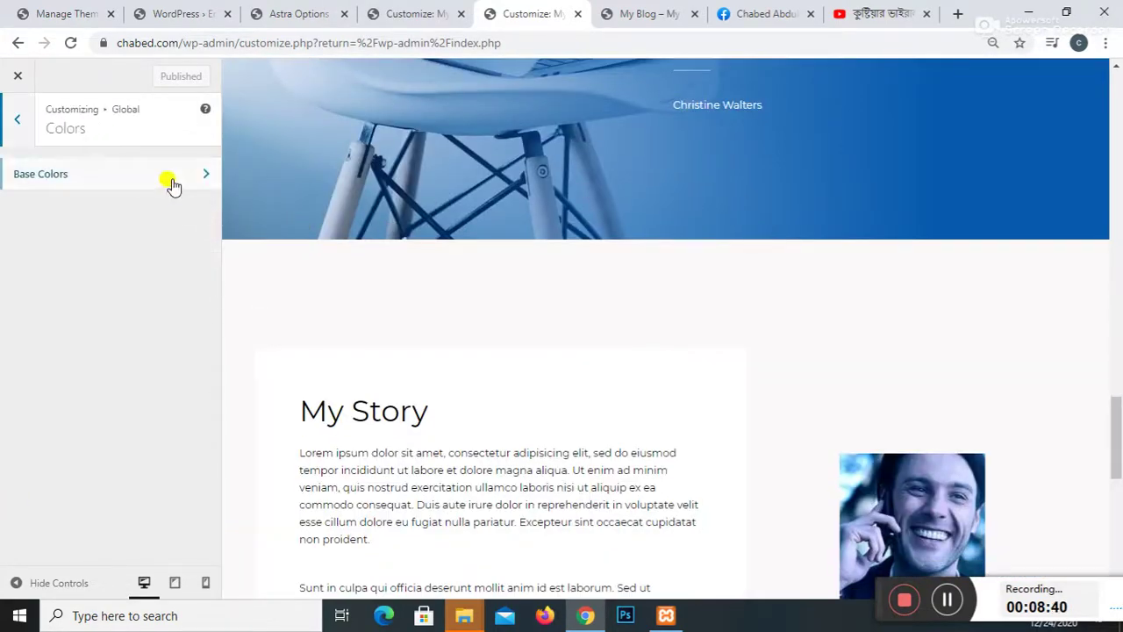
pyautogui.click(173, 183)
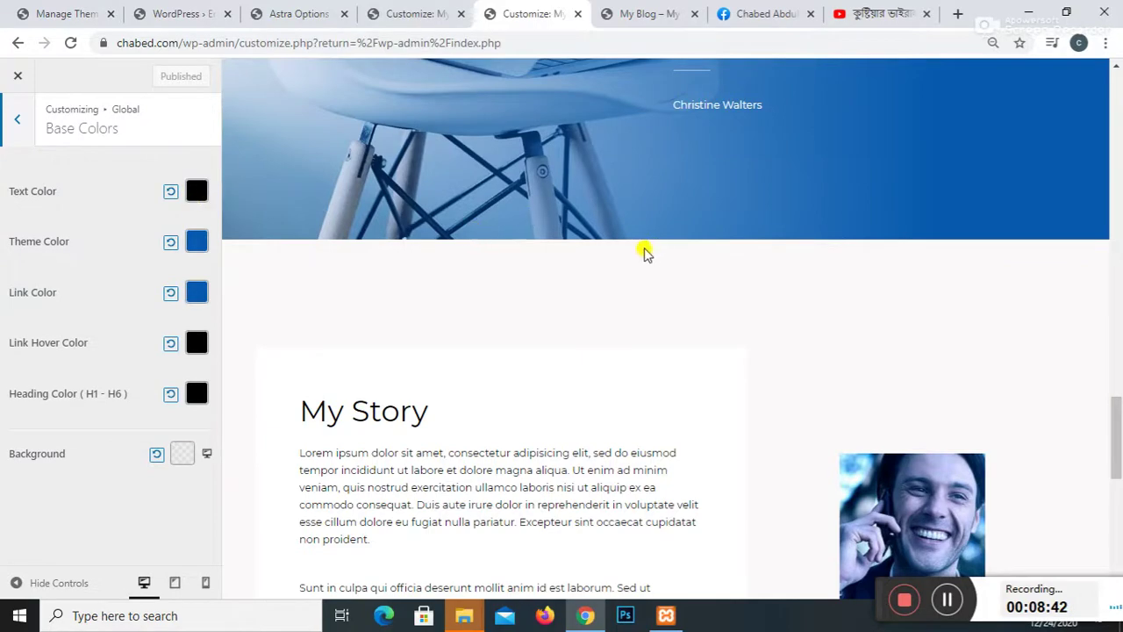
# Step: Try #c42f2f as the base text color and check the paragraph text throughout the page preview
pyautogui.scroll(-5, 614, 263)
pyautogui.scroll(15, 522, 285)
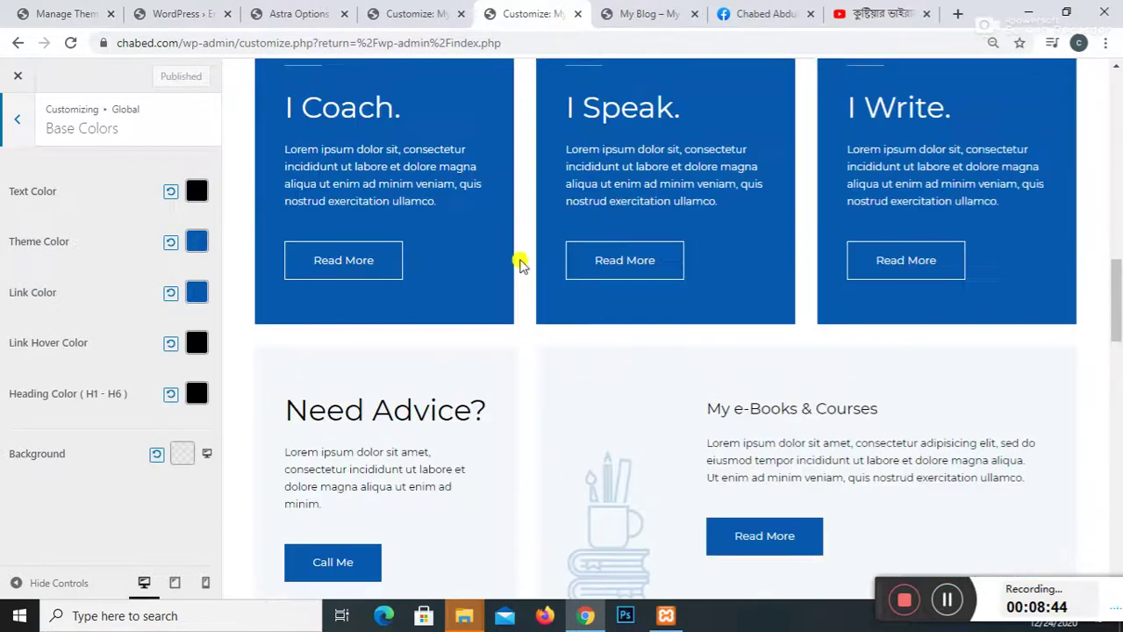
pyautogui.scroll(10, 521, 265)
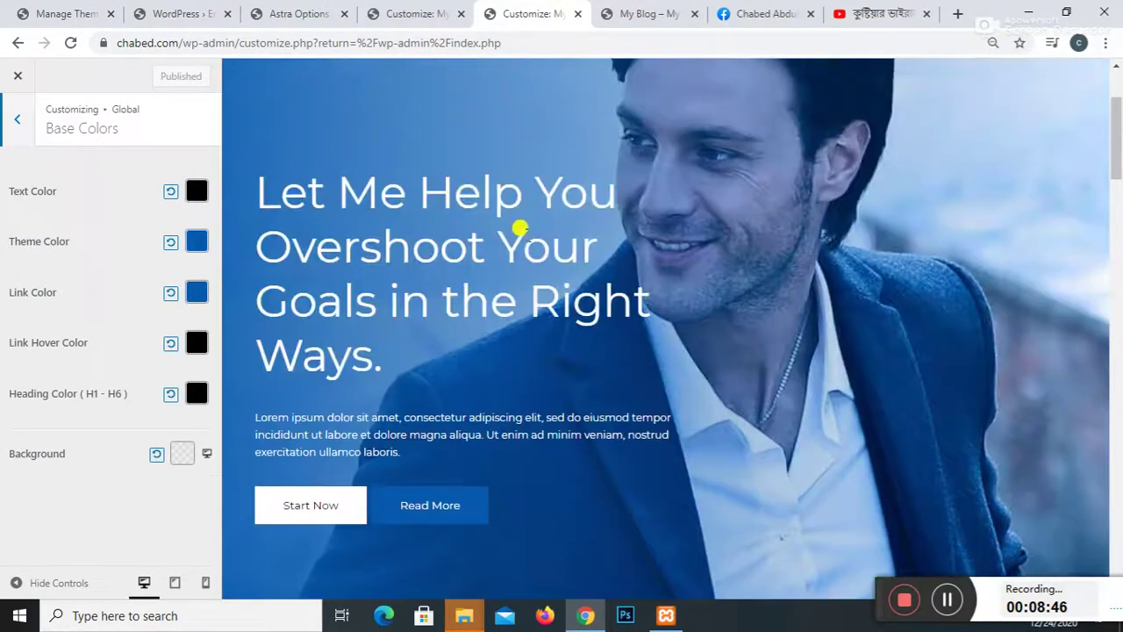
pyautogui.scroll(-10, 524, 242)
pyautogui.scroll(3, 248, 244)
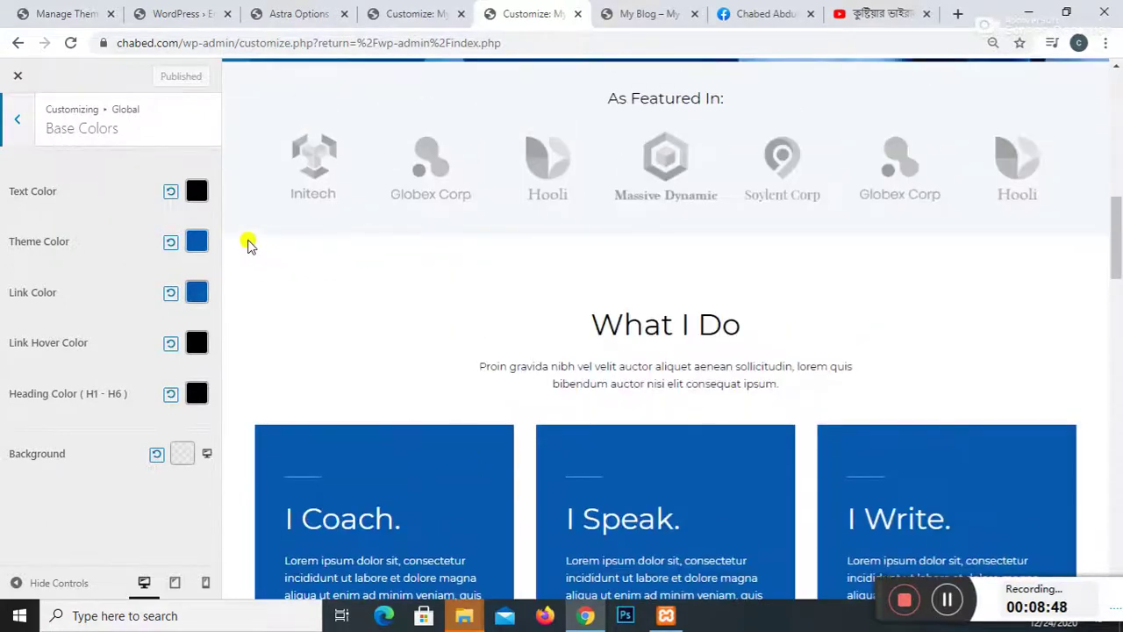
pyautogui.click(195, 192)
pyautogui.click(138, 276)
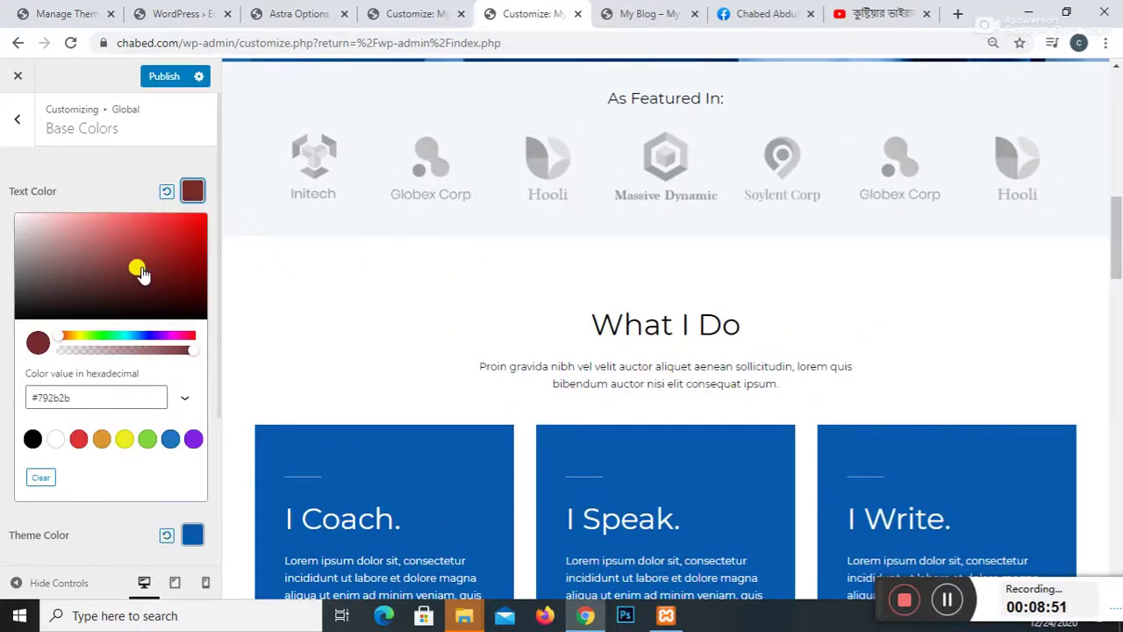
pyautogui.click(160, 238)
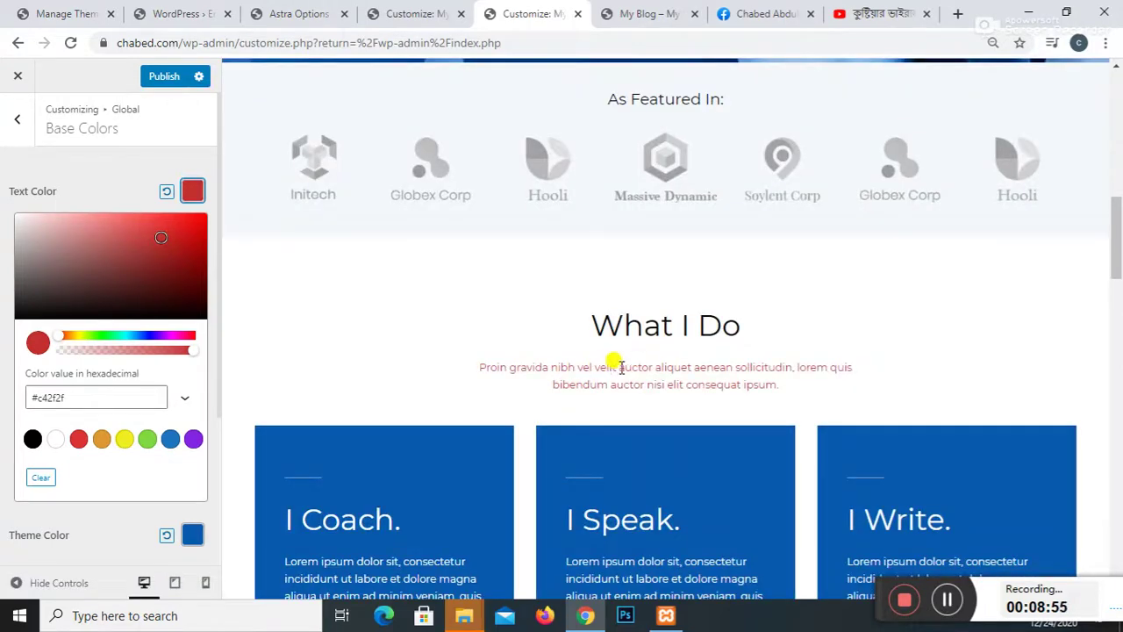
pyautogui.scroll(-10, 619, 360)
pyautogui.scroll(-5, 620, 348)
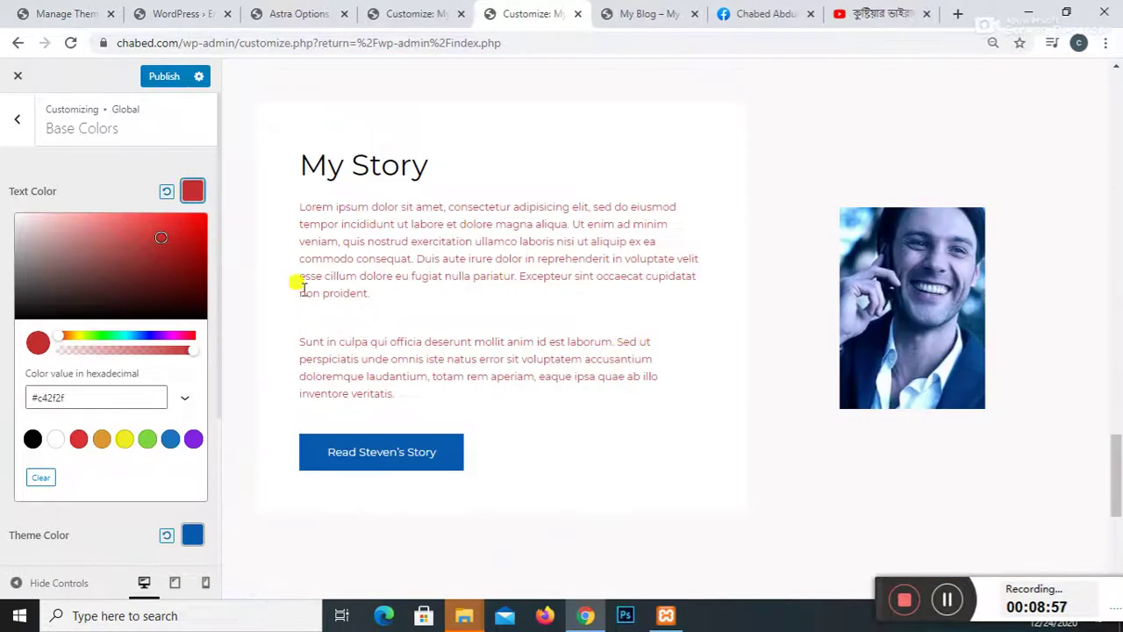
# Step: Set the base text color to #1c1a1a and return to the Global settings
pyautogui.moveTo(162, 246); pyautogui.dragTo(27, 309)
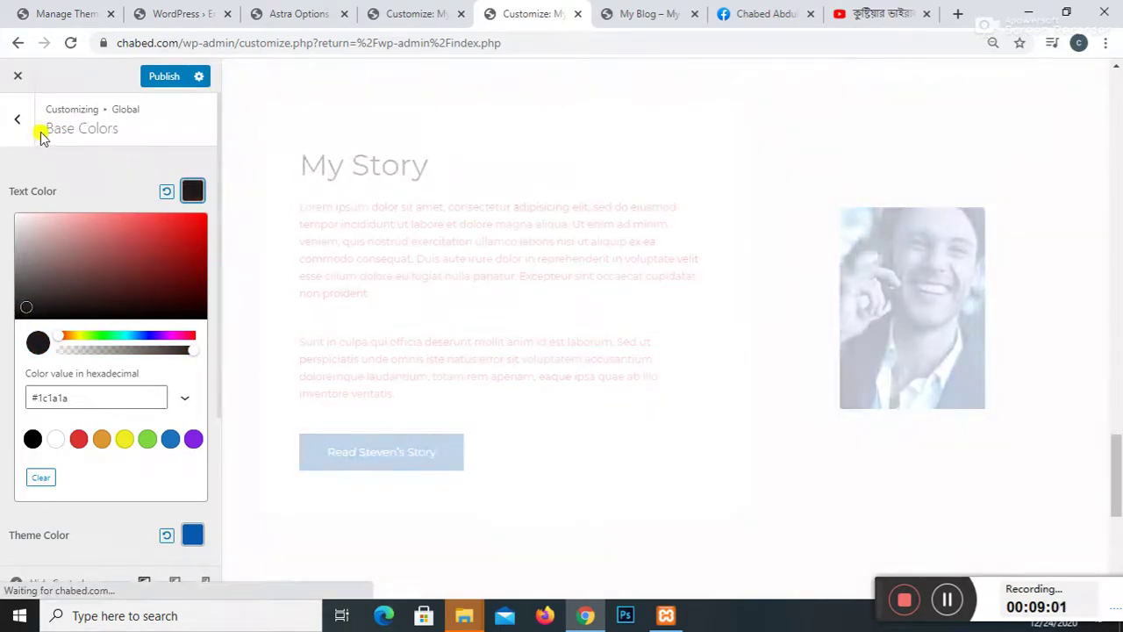
pyautogui.click(15, 117)
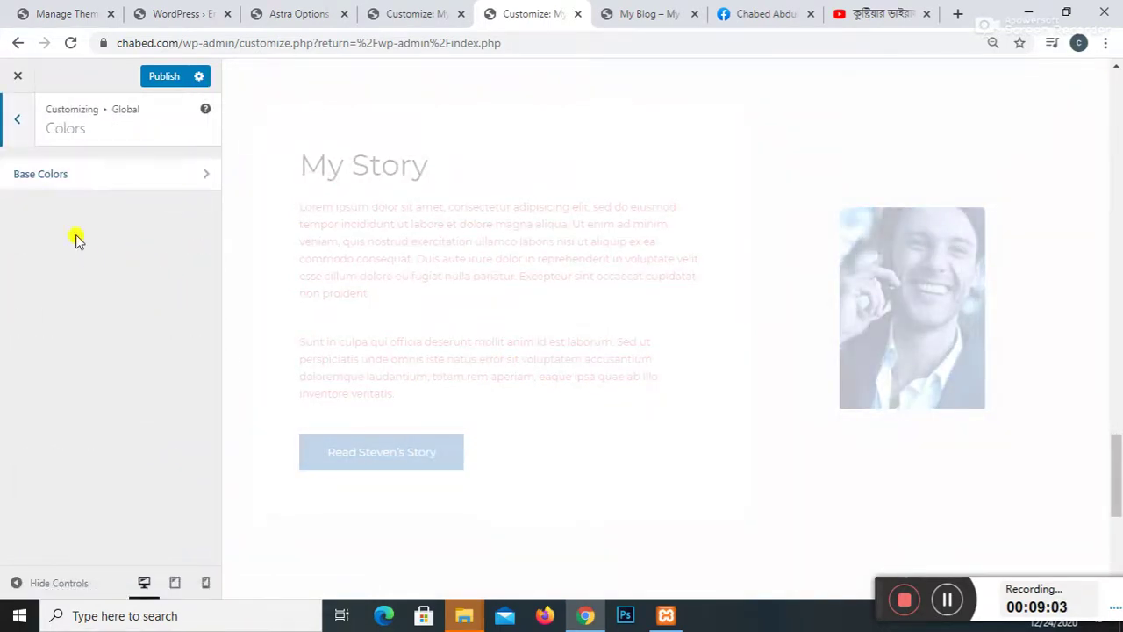
pyautogui.click(16, 120)
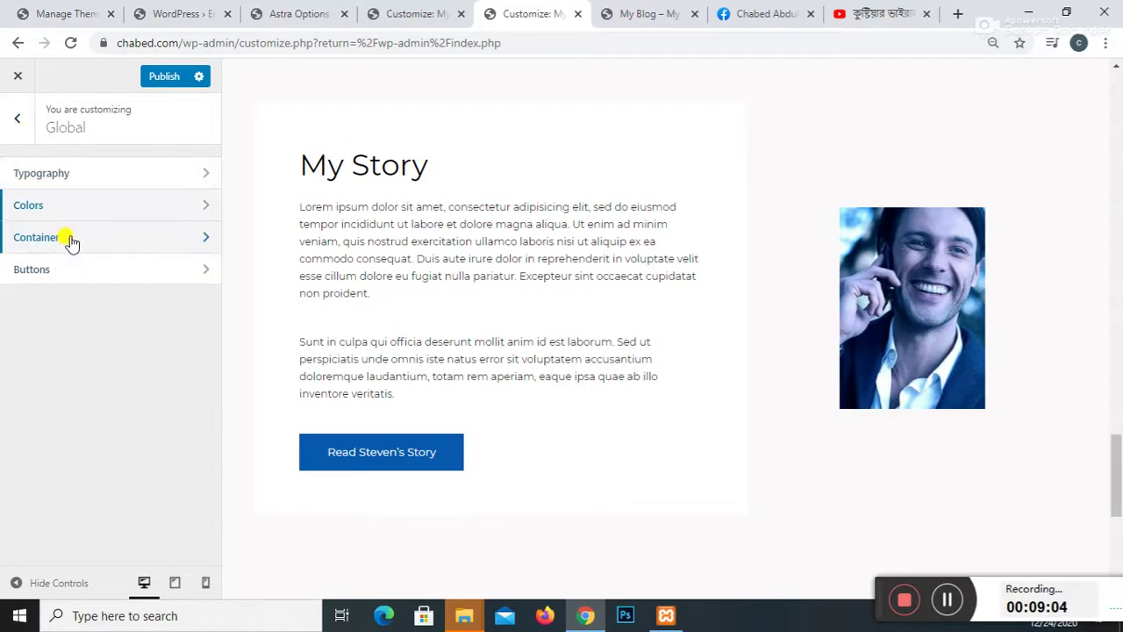
# Step: Open the global Buttons settings and locate the page's buttons in the preview
pyautogui.click(65, 275)
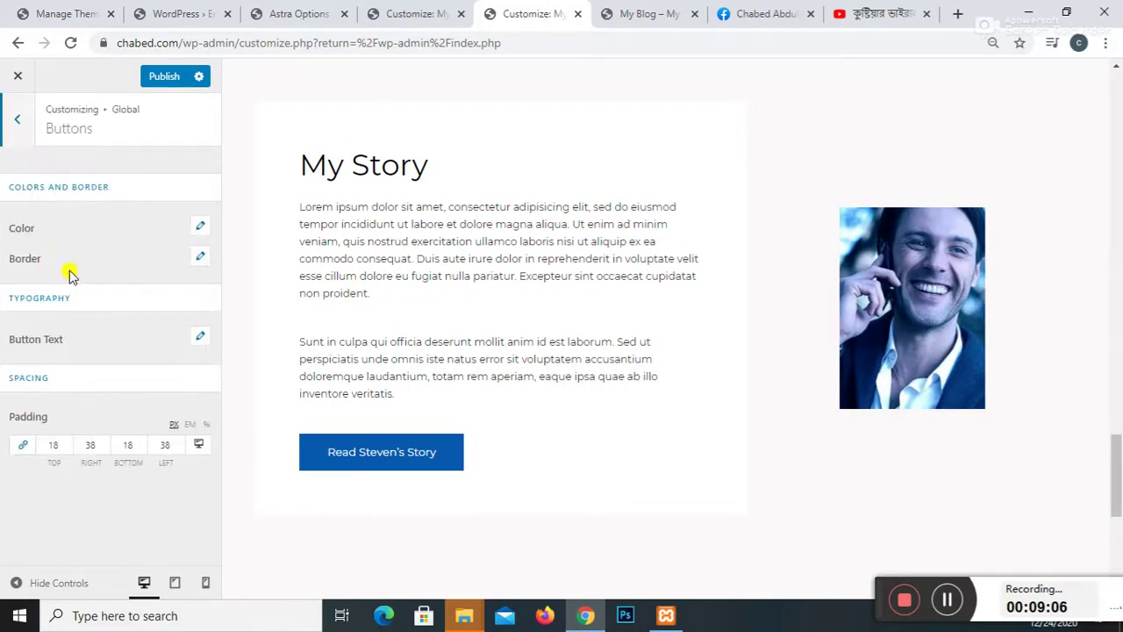
pyautogui.scroll(15, 894, 237)
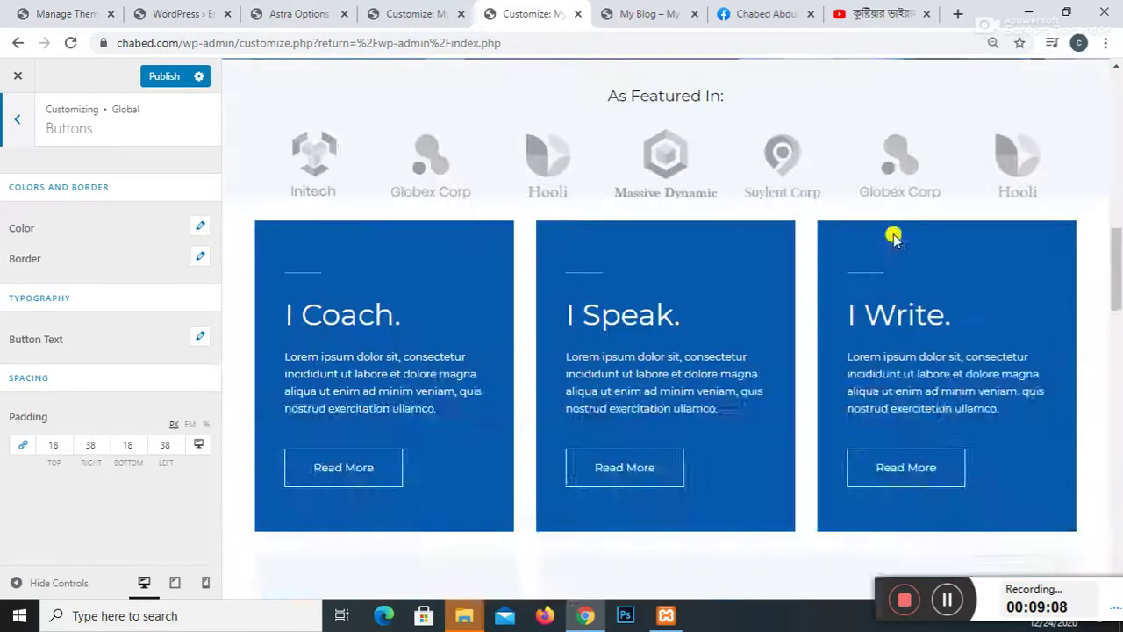
pyautogui.scroll(-11, 527, 218)
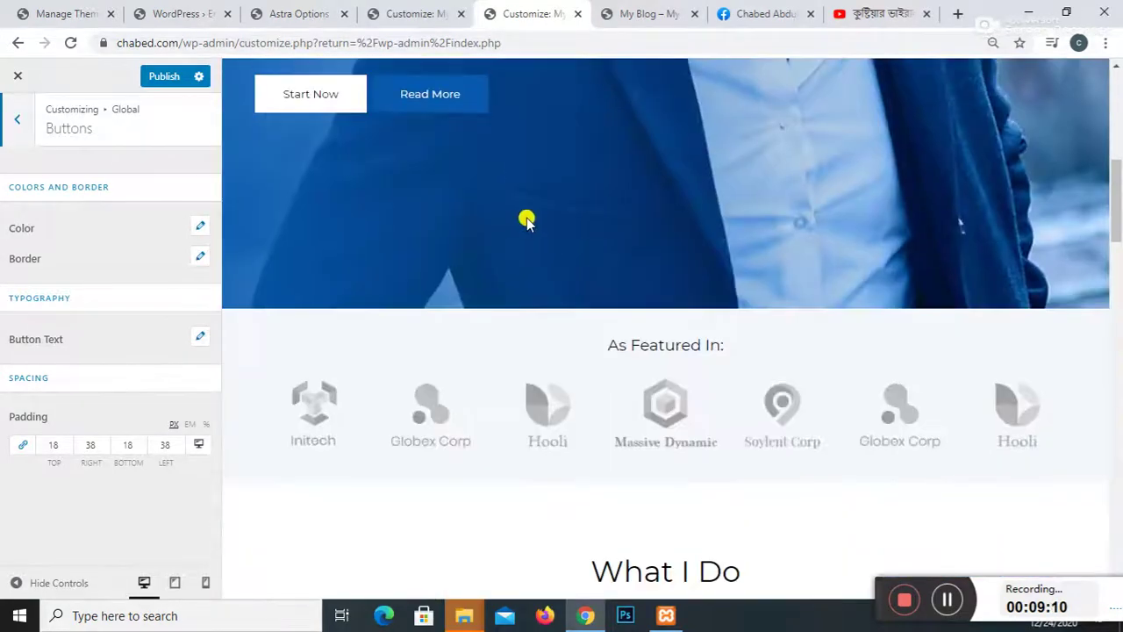
pyautogui.scroll(6, 527, 226)
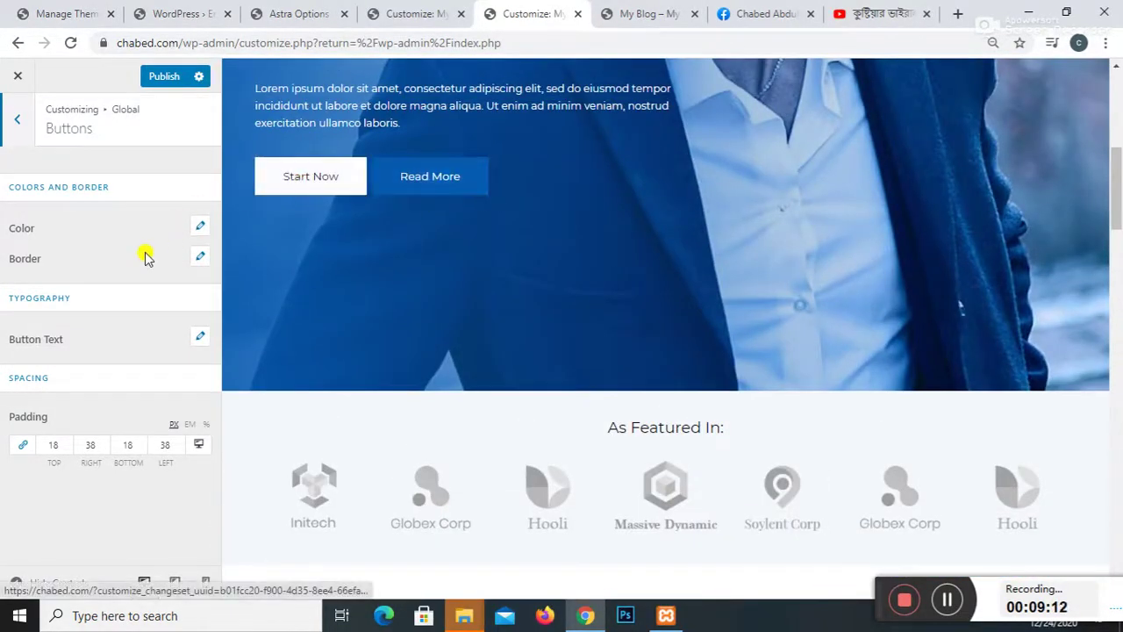
pyautogui.click(160, 301)
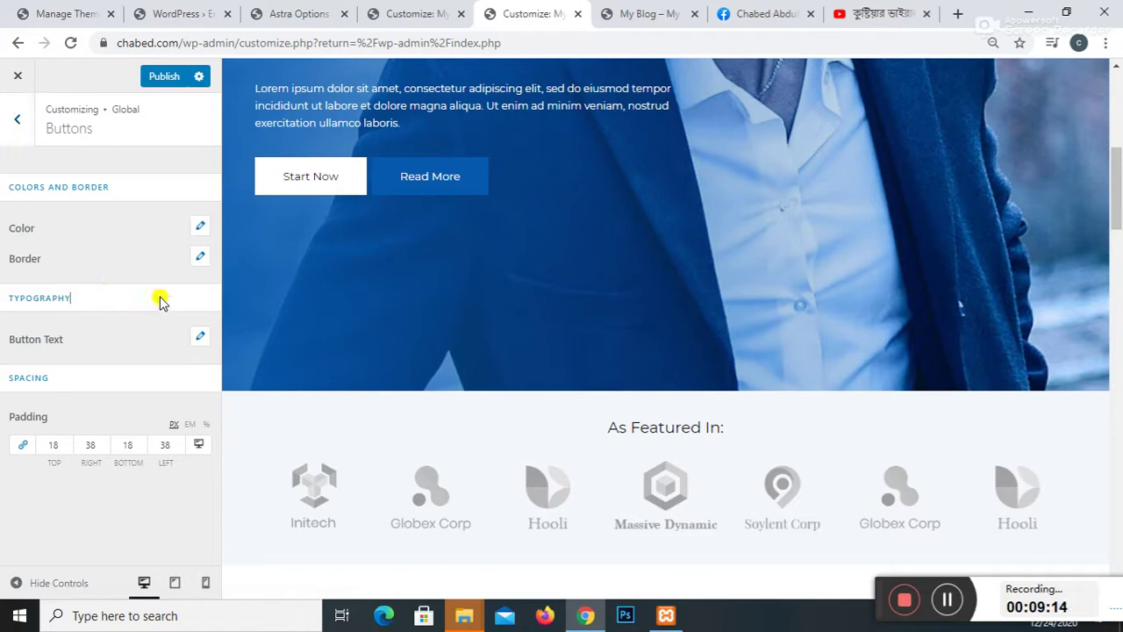
# Step: Set the buttons' normal background color to a green of about #5ad867
pyautogui.click(199, 227)
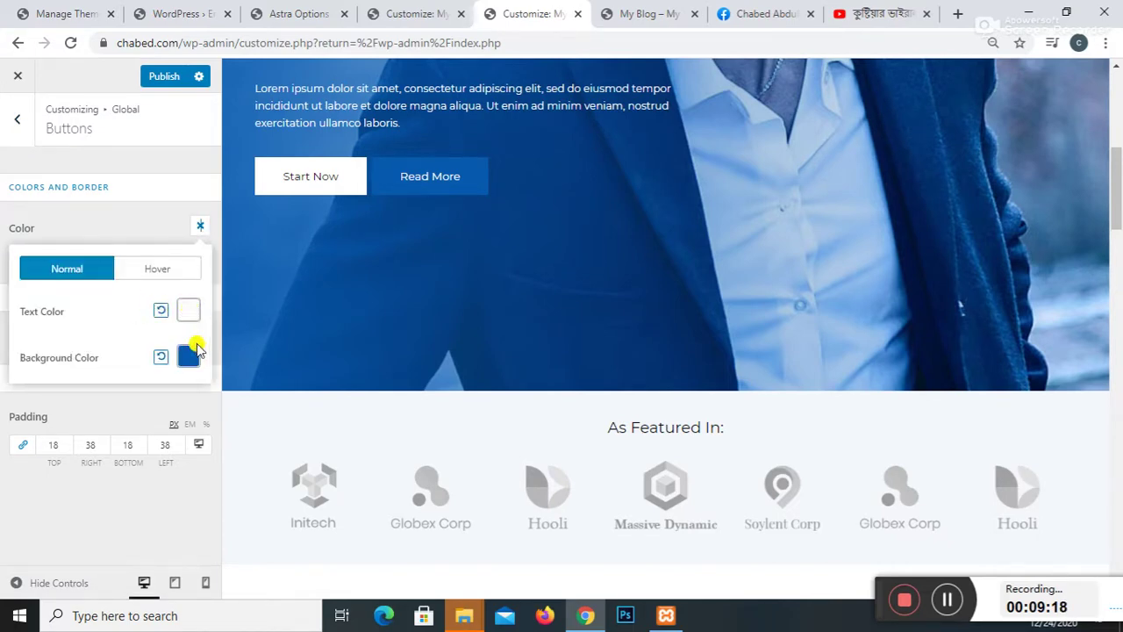
pyautogui.click(189, 354)
pyautogui.moveTo(171, 404); pyautogui.dragTo(70, 409)
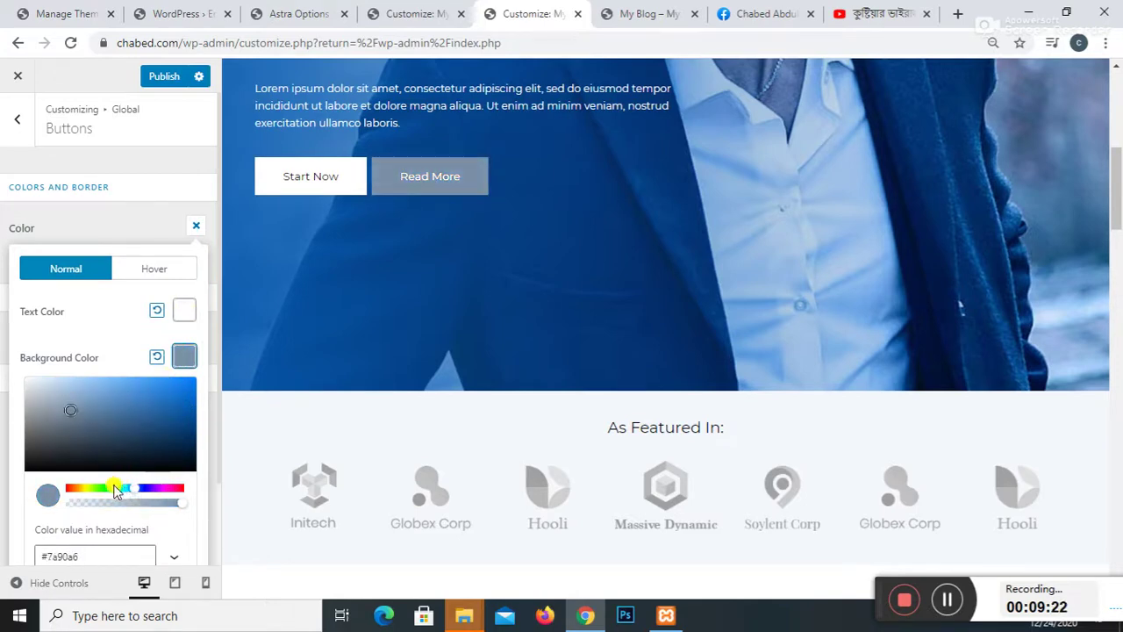
pyautogui.moveTo(116, 491); pyautogui.dragTo(110, 493)
pyautogui.moveTo(79, 403); pyautogui.dragTo(125, 399)
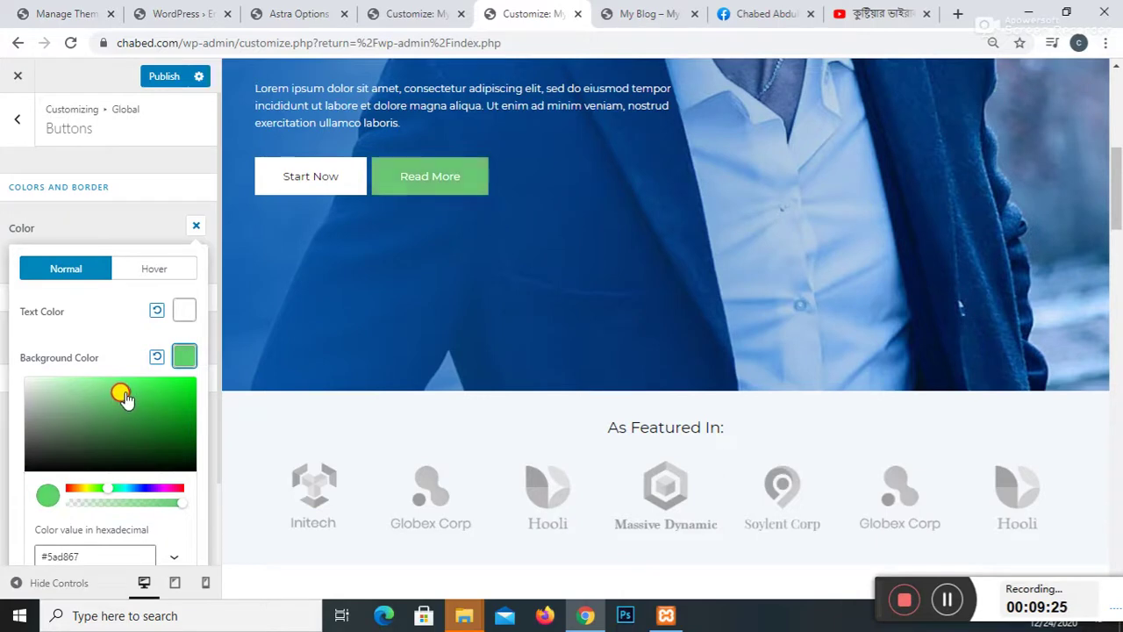
pyautogui.click(152, 96)
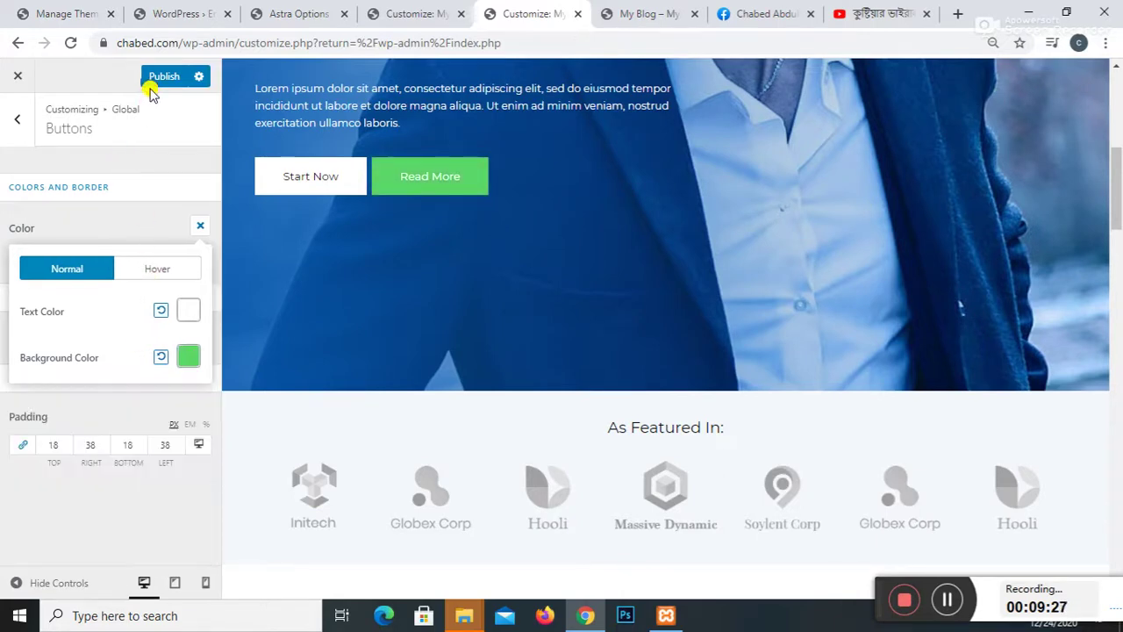
# Step: Set the buttons' hover background color to light blue #85c2f8 and check it on the Read More button
pyautogui.click(157, 270)
pyautogui.click(184, 358)
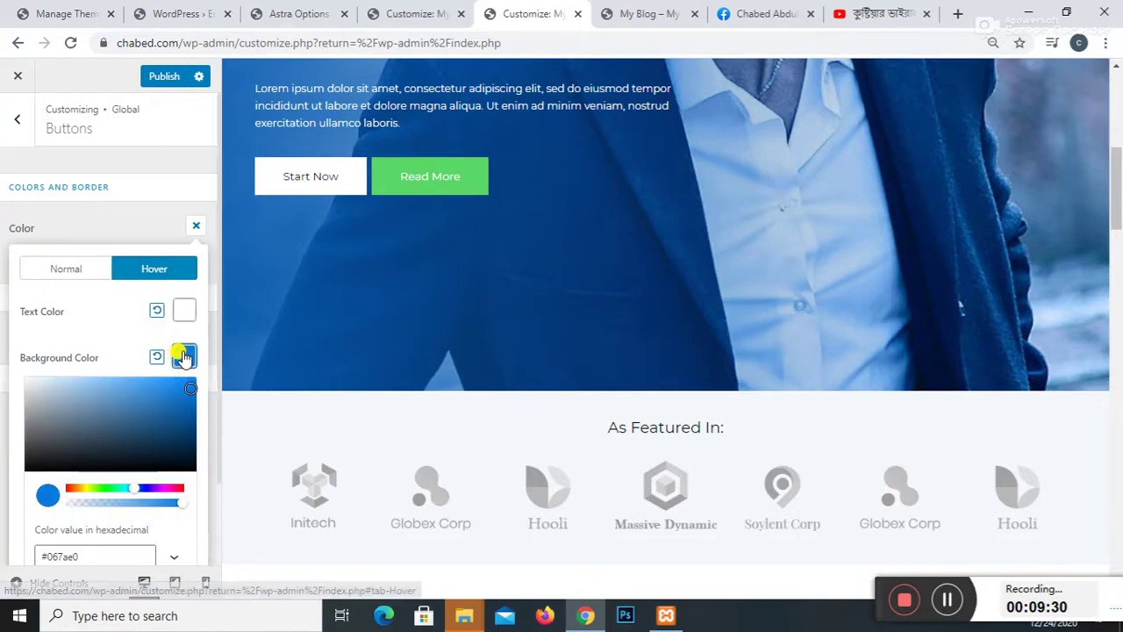
pyautogui.moveTo(143, 414); pyautogui.dragTo(69, 398)
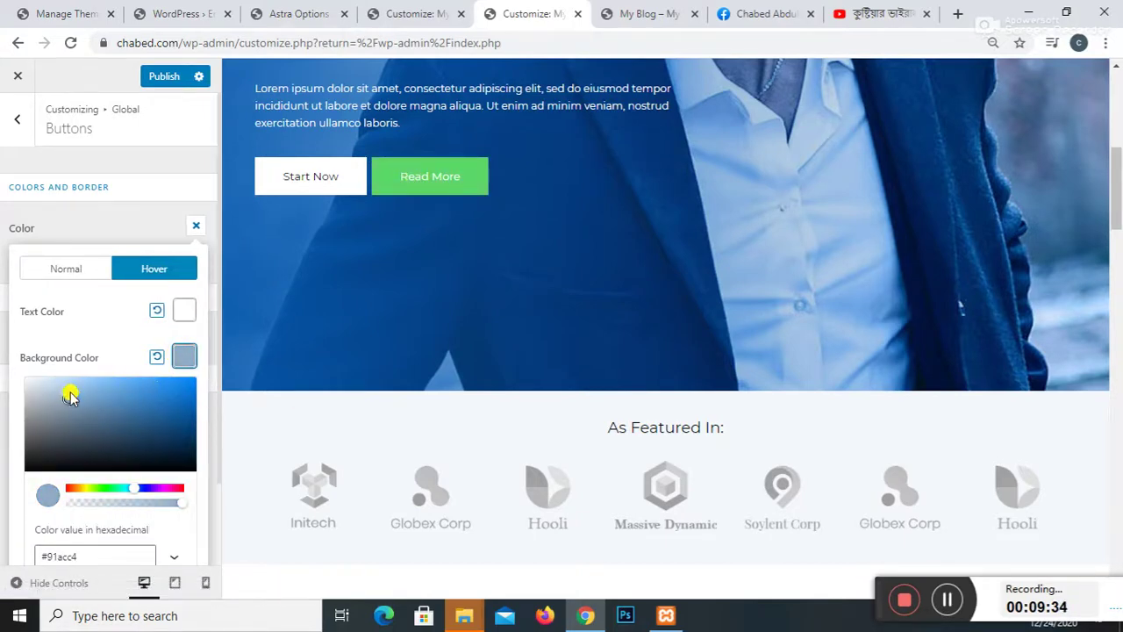
pyautogui.moveTo(70, 397); pyautogui.dragTo(103, 380)
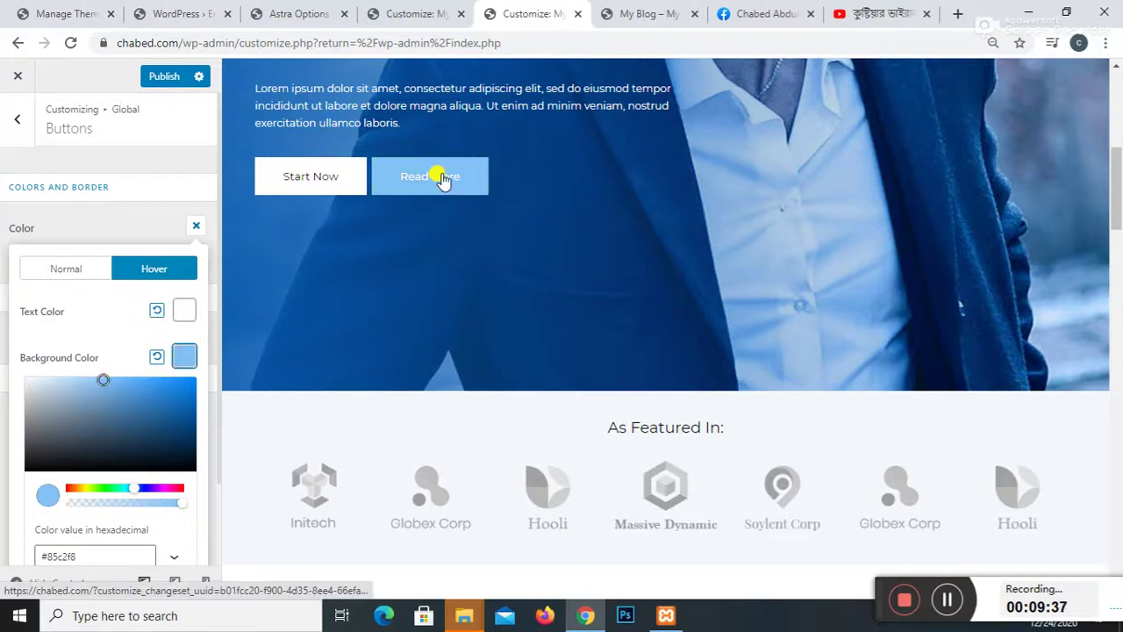
# Step: Publish the button color changes and check the buttons throughout the page preview
pyautogui.click(164, 76)
pyautogui.scroll(-10, 554, 234)
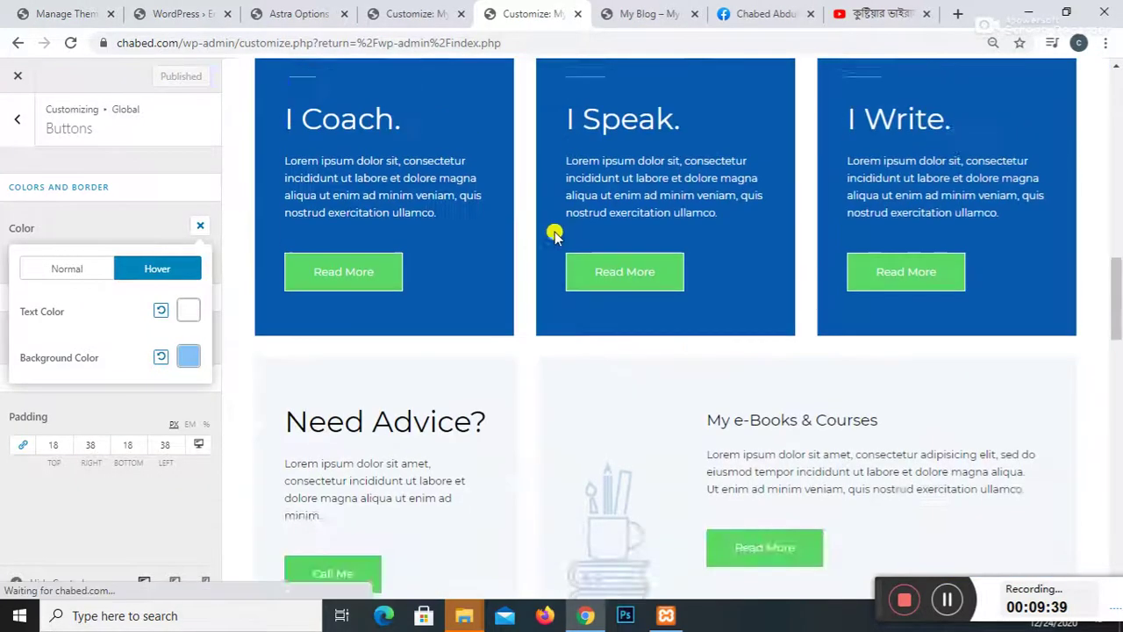
pyautogui.scroll(-8, 742, 293)
pyautogui.scroll(12, 742, 293)
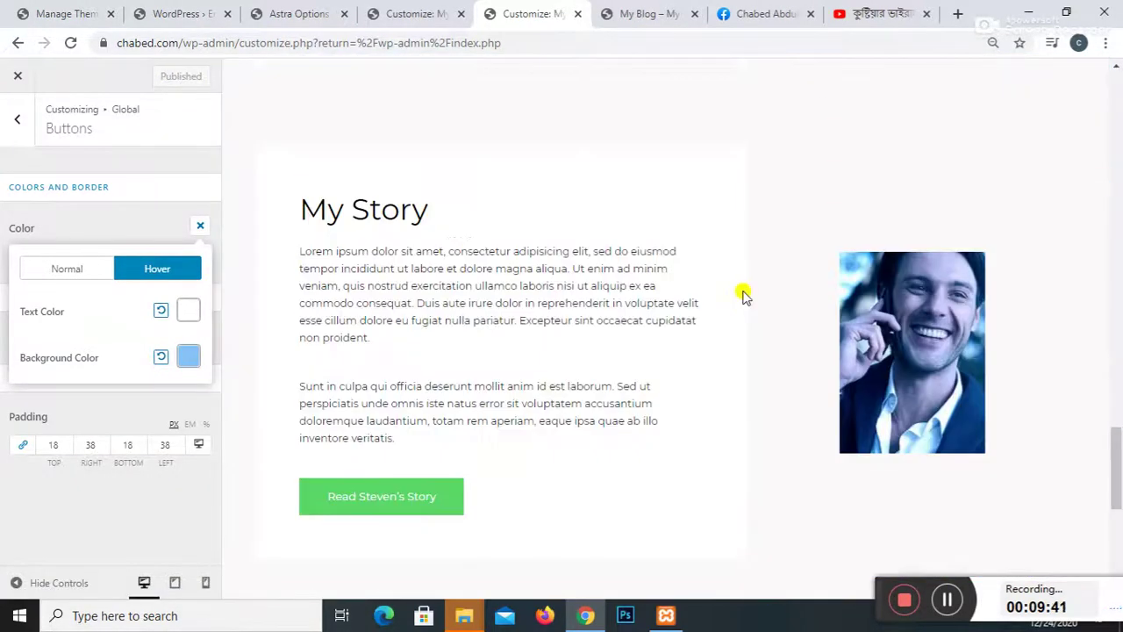
# Step: Leave the Buttons settings and open the Base Typography settings in the Global section
pyautogui.click(10, 118)
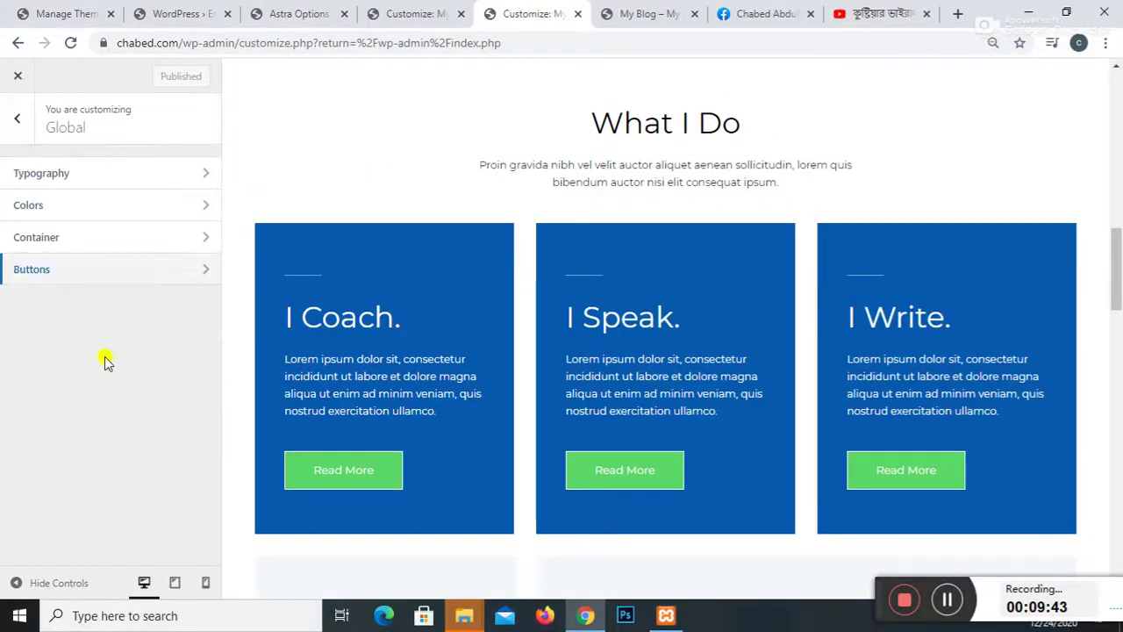
pyautogui.click(77, 272)
pyautogui.click(16, 123)
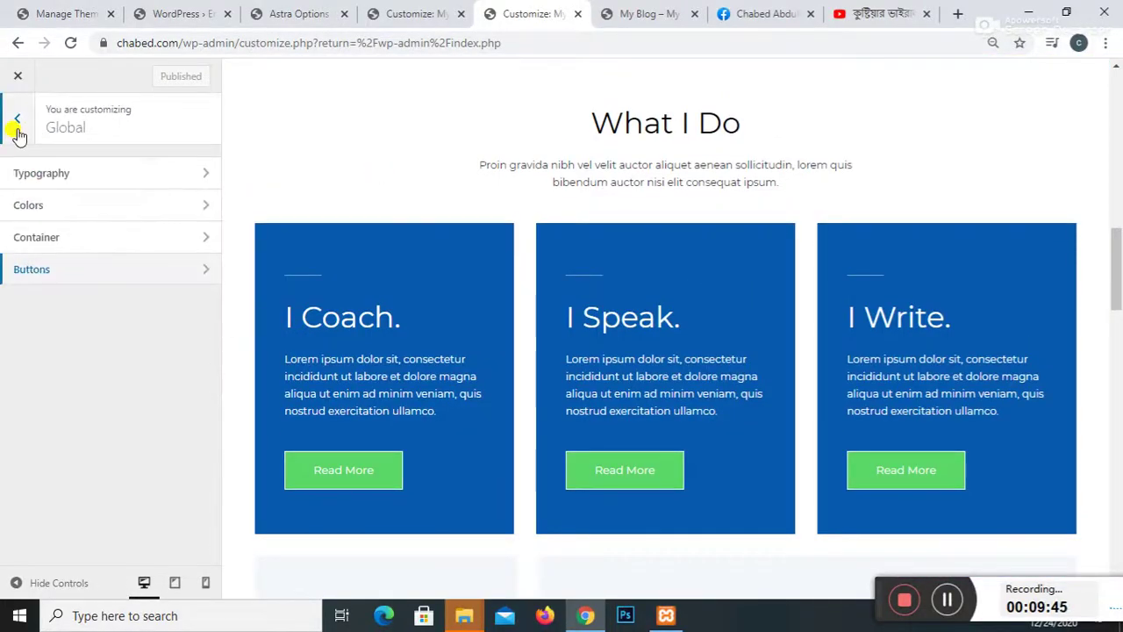
pyautogui.click(38, 174)
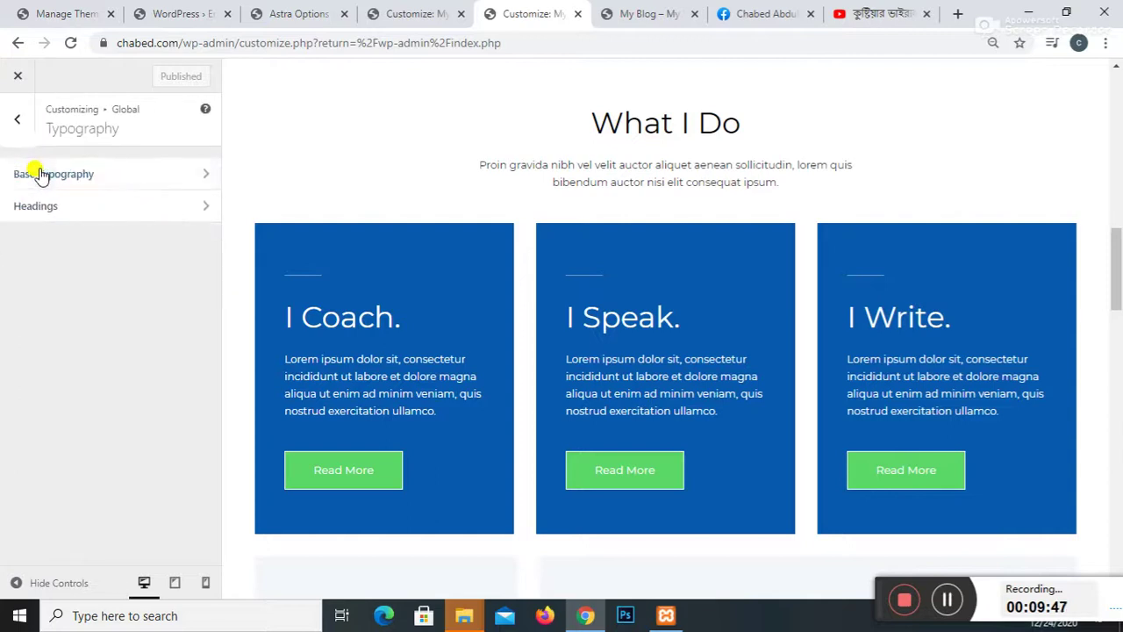
pyautogui.click(143, 177)
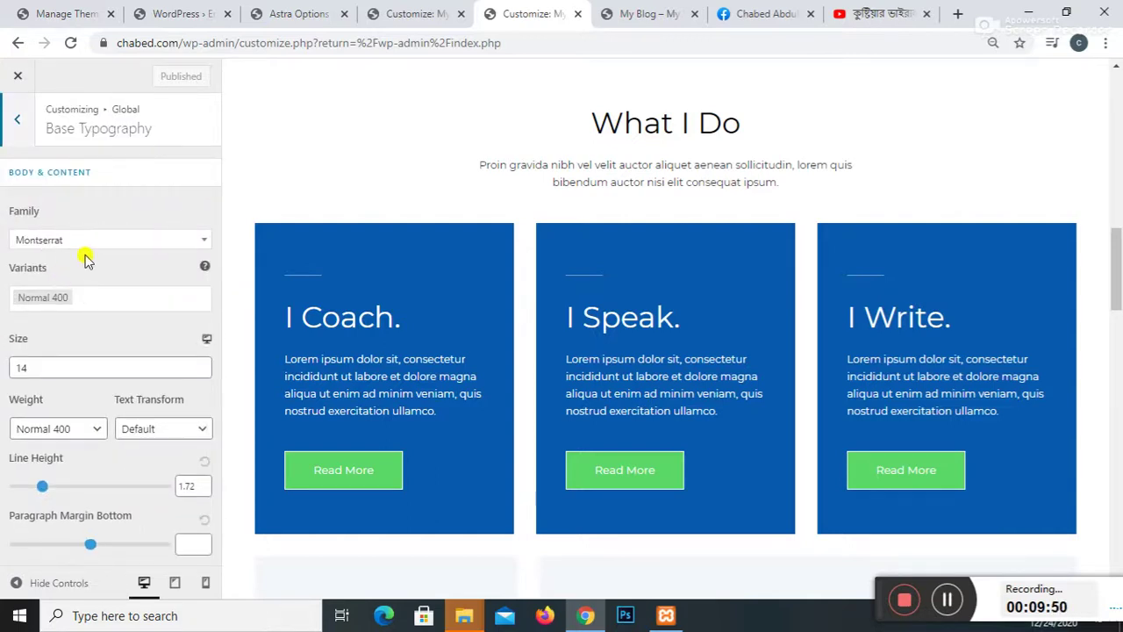
# Step: Try Mr Dafoe as the body and content font family and check the text in the page preview
pyautogui.scroll(10, 732, 304)
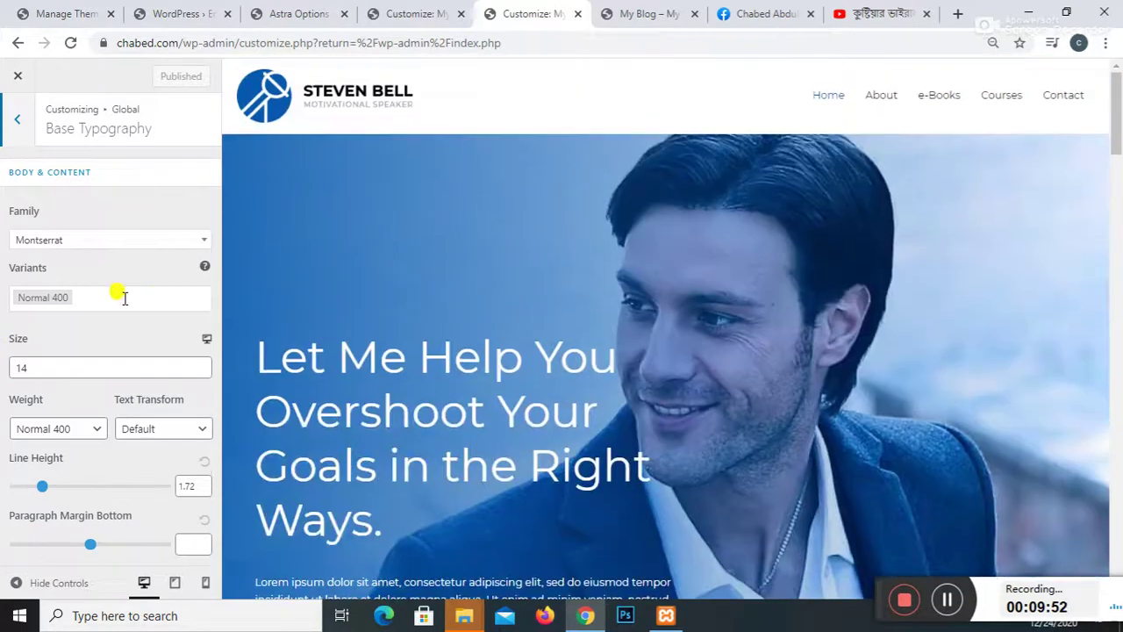
pyautogui.click(180, 242)
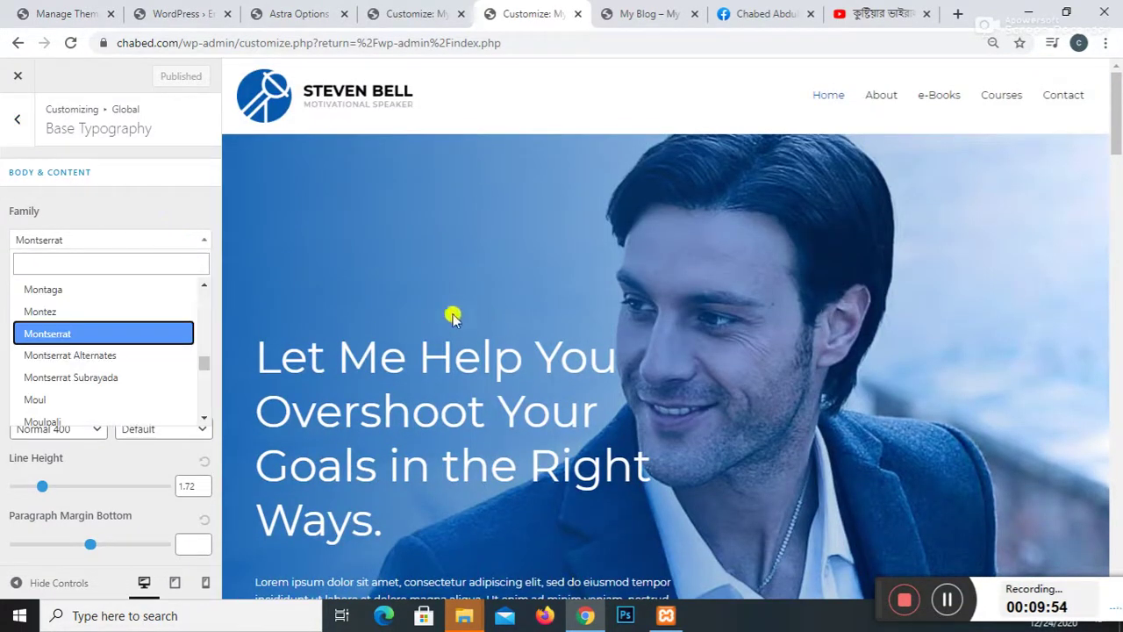
pyautogui.scroll(-2, 61, 377)
pyautogui.scroll(-1, 57, 375)
pyautogui.click(44, 344)
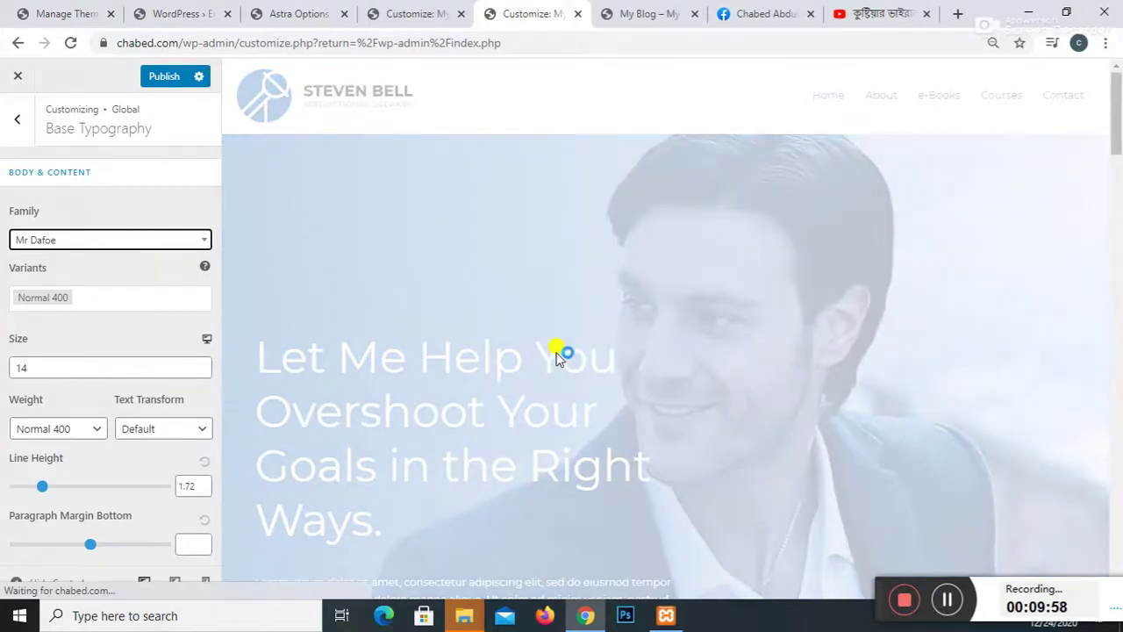
pyautogui.scroll(-1, 560, 354)
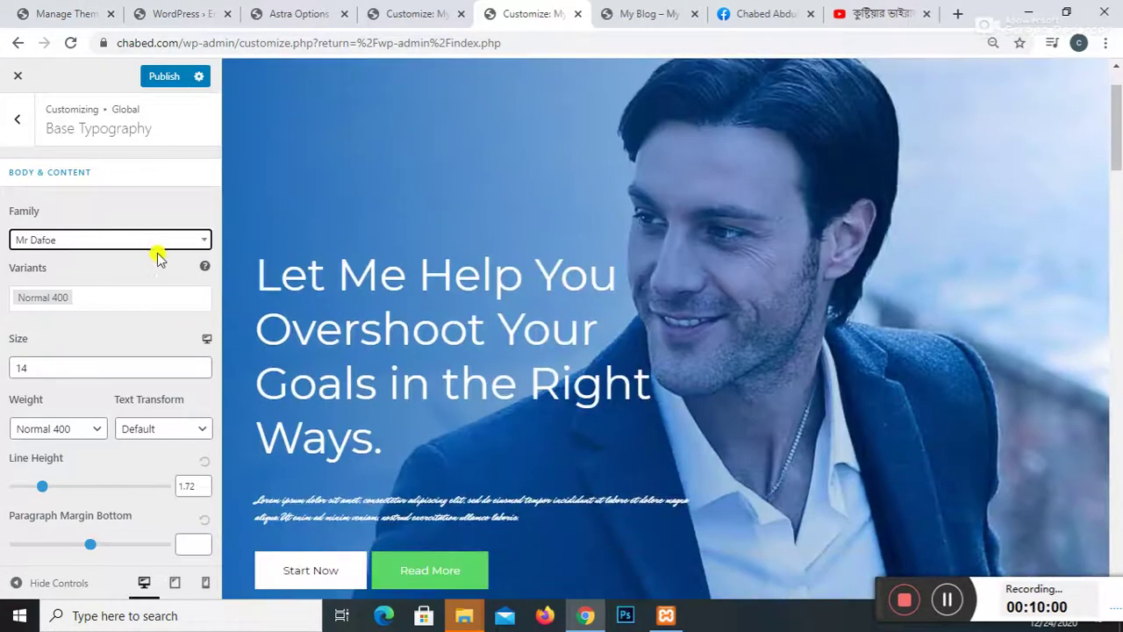
# Step: Try Strait as the body and content font family and check the paragraph text in the page preview
pyautogui.click(167, 244)
pyautogui.scroll(-15, 114, 368)
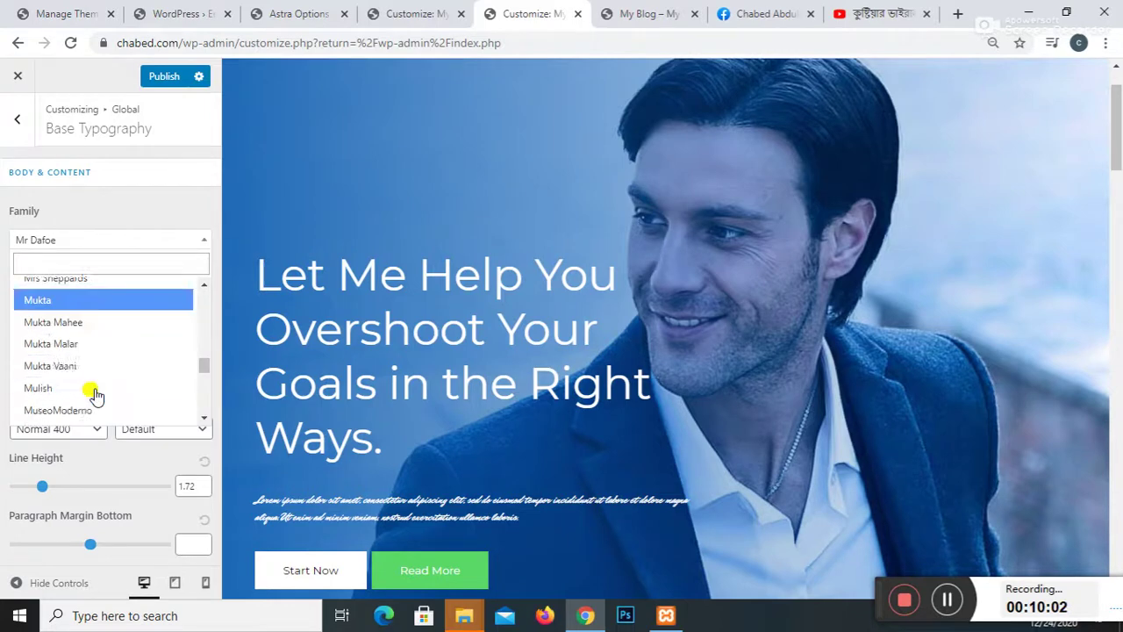
pyautogui.scroll(-15, 102, 380)
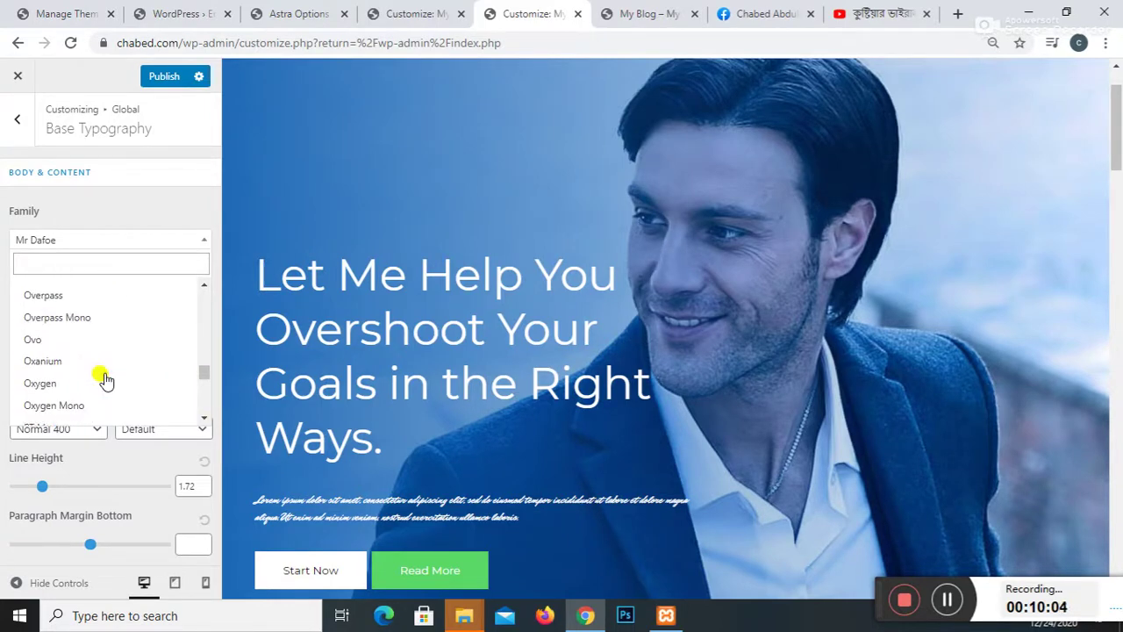
pyautogui.scroll(-15, 103, 369)
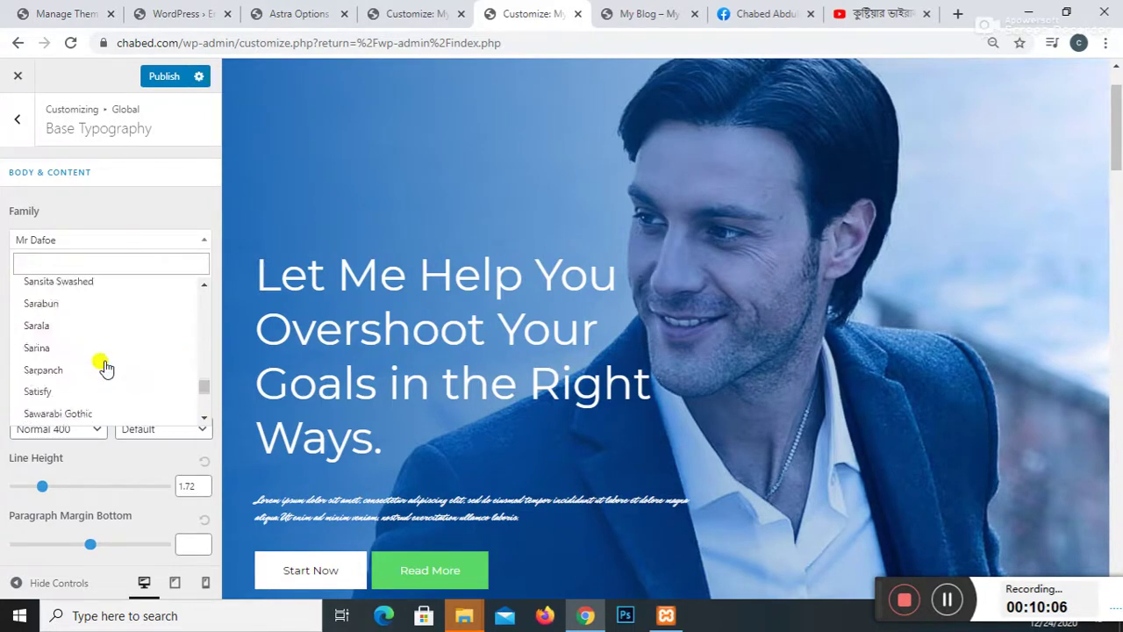
pyautogui.scroll(-10, 104, 367)
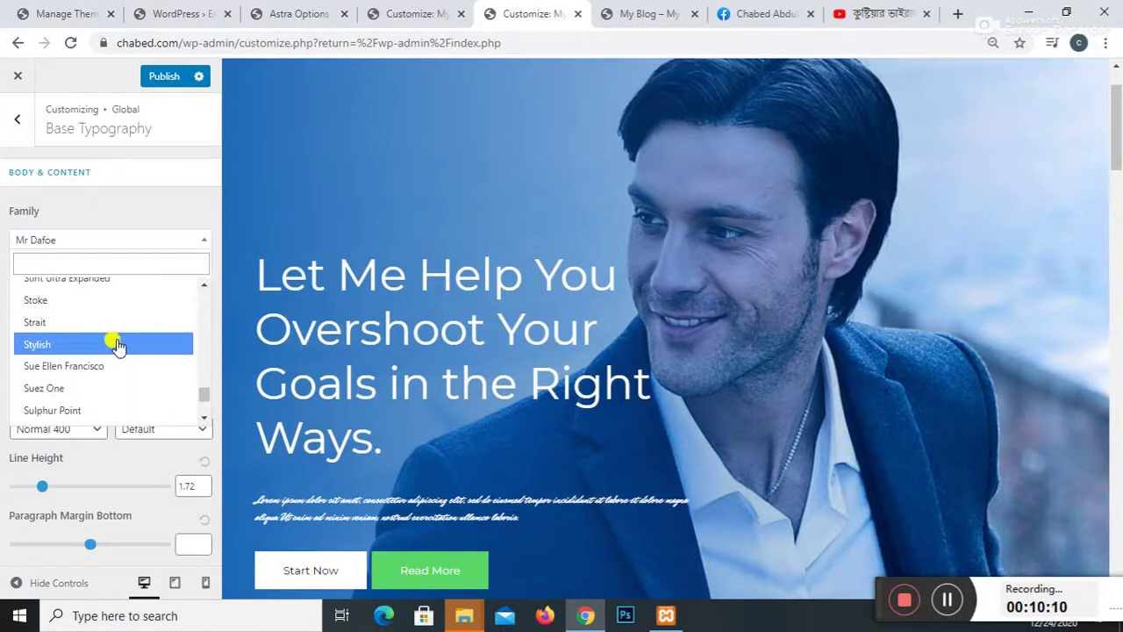
pyautogui.click(63, 324)
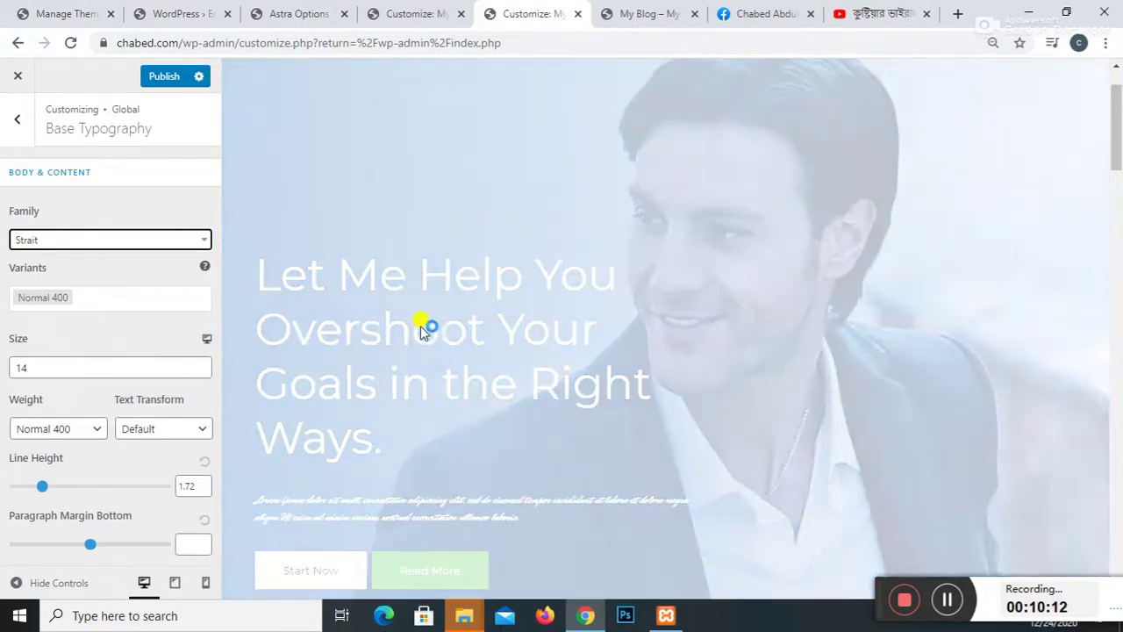
pyautogui.scroll(-5, 481, 313)
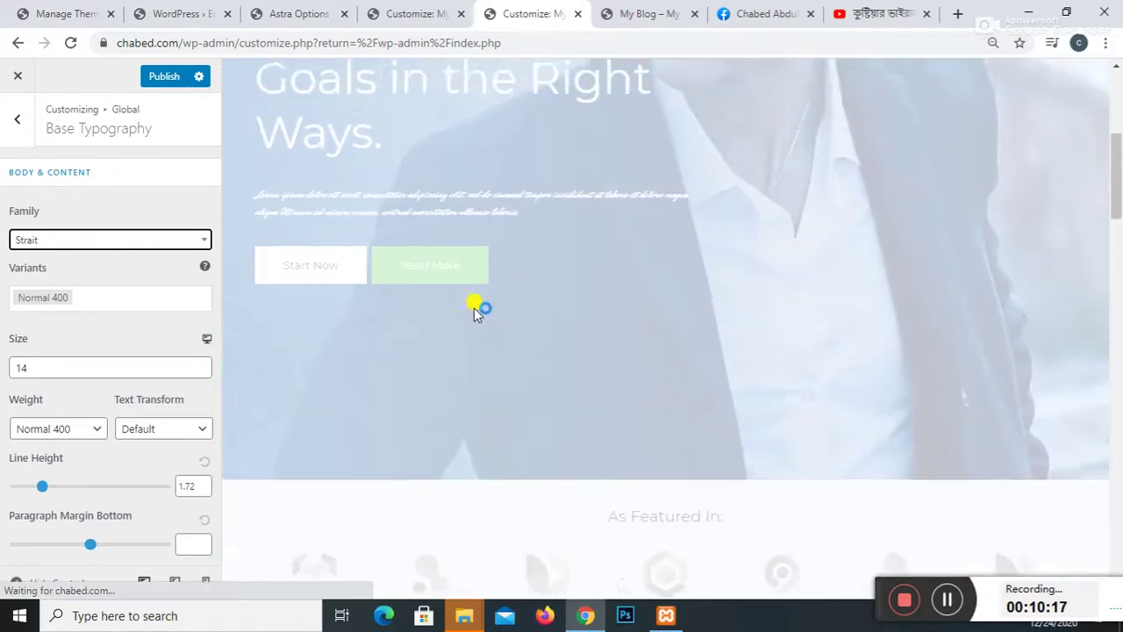
pyautogui.scroll(-10, 474, 309)
pyautogui.scroll(5, 456, 309)
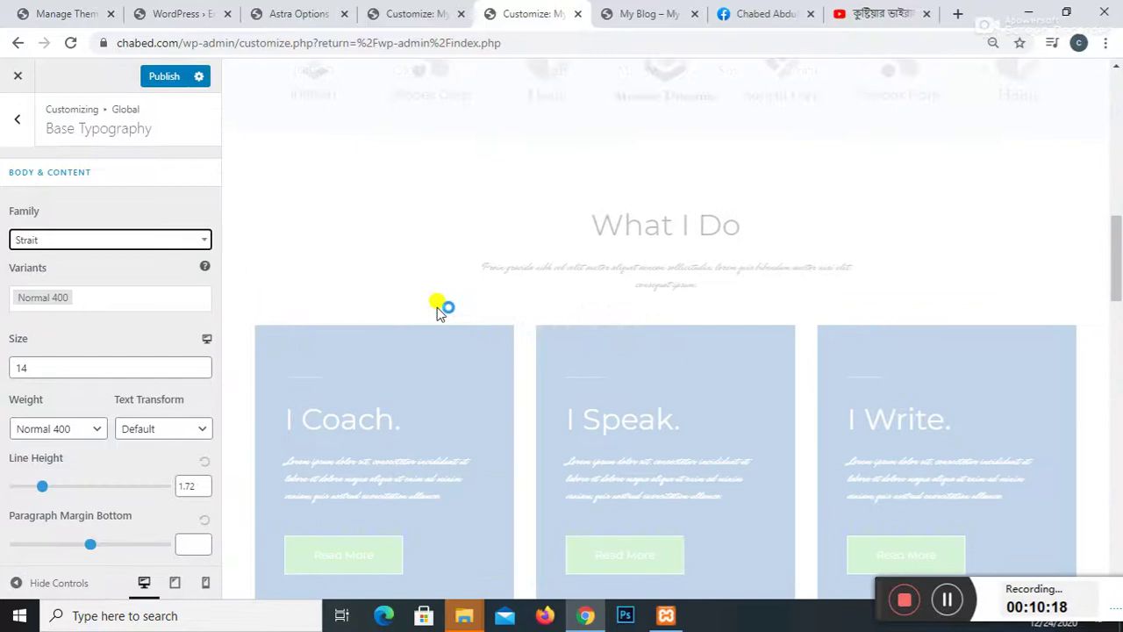
# Step: Set the body and content font family to Timmana and check the text around the What I Do heading
pyautogui.click(183, 240)
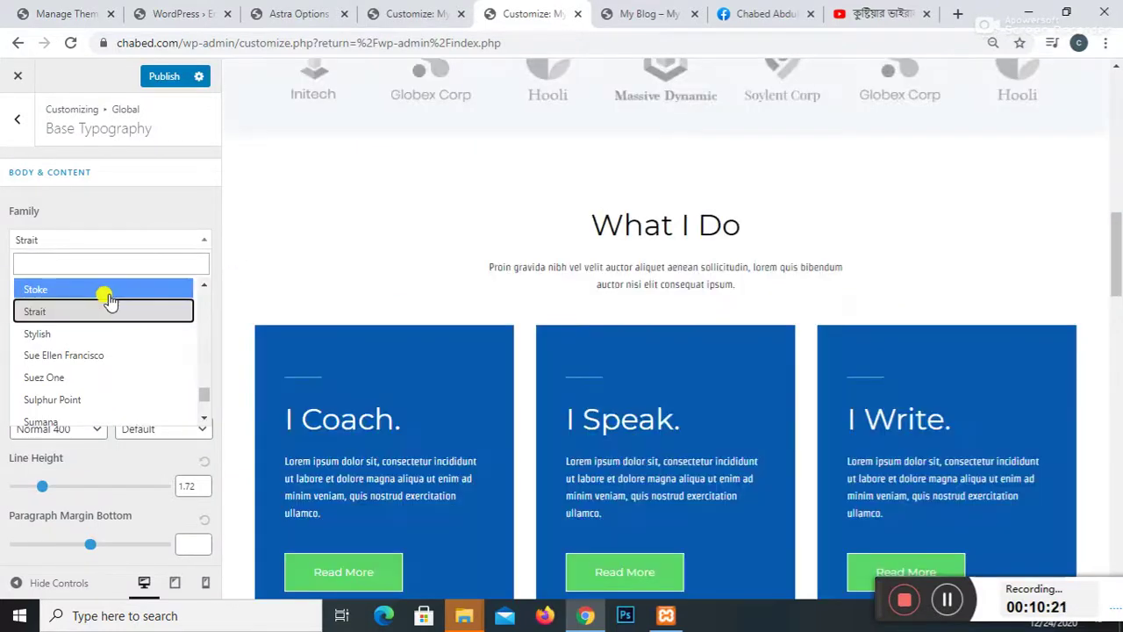
pyautogui.scroll(-3, 103, 324)
pyautogui.scroll(-2, 83, 338)
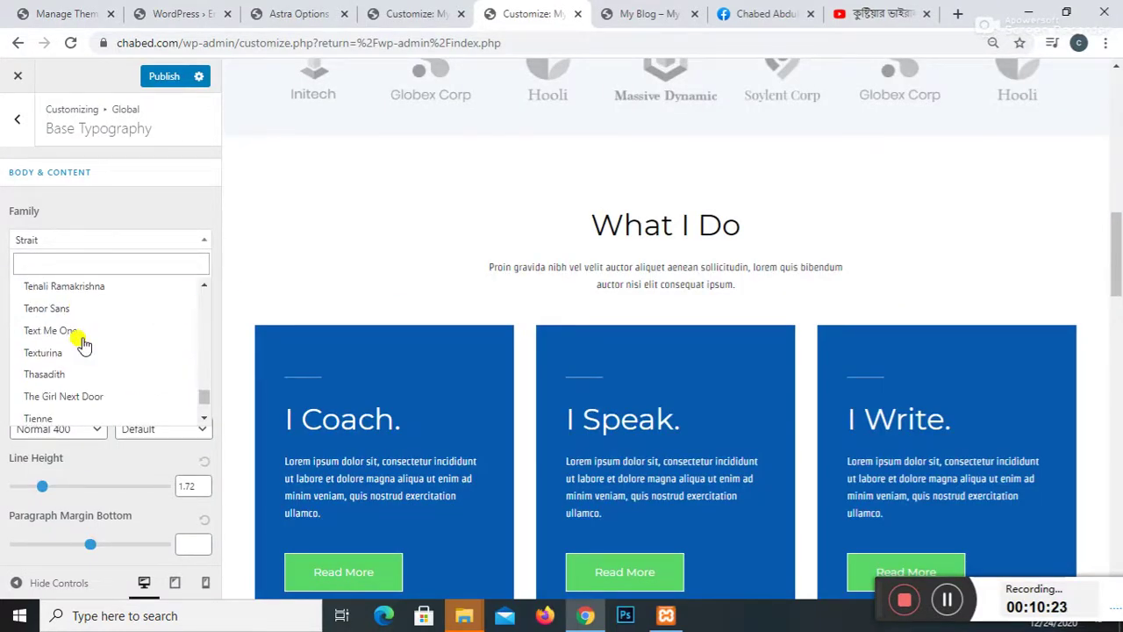
pyautogui.scroll(-2, 88, 327)
pyautogui.scroll(-2, 82, 325)
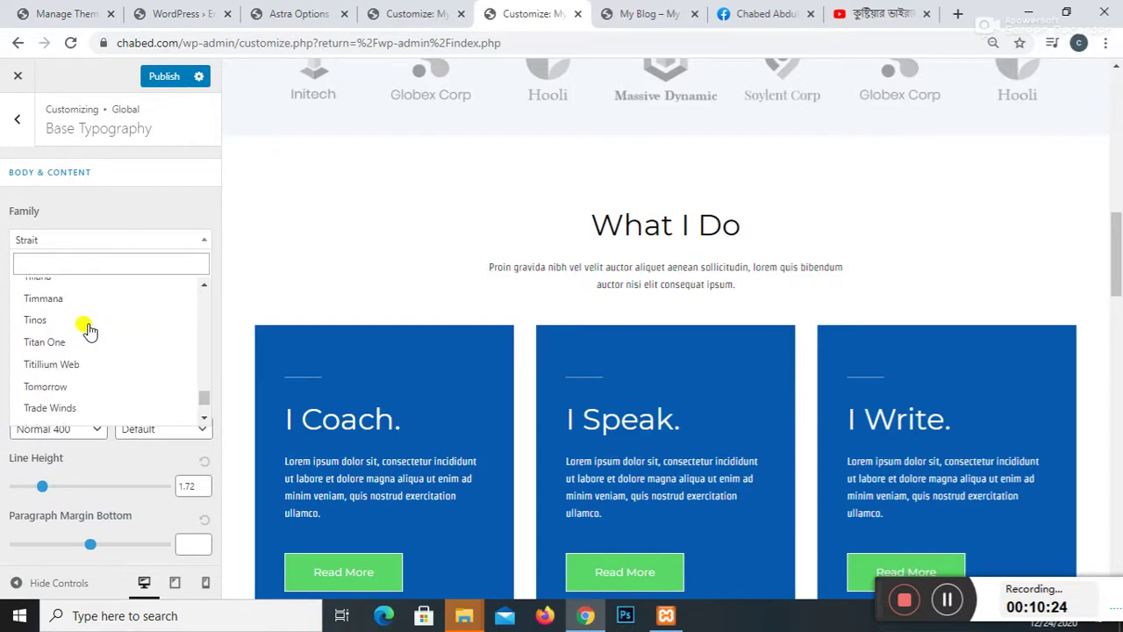
pyautogui.click(67, 302)
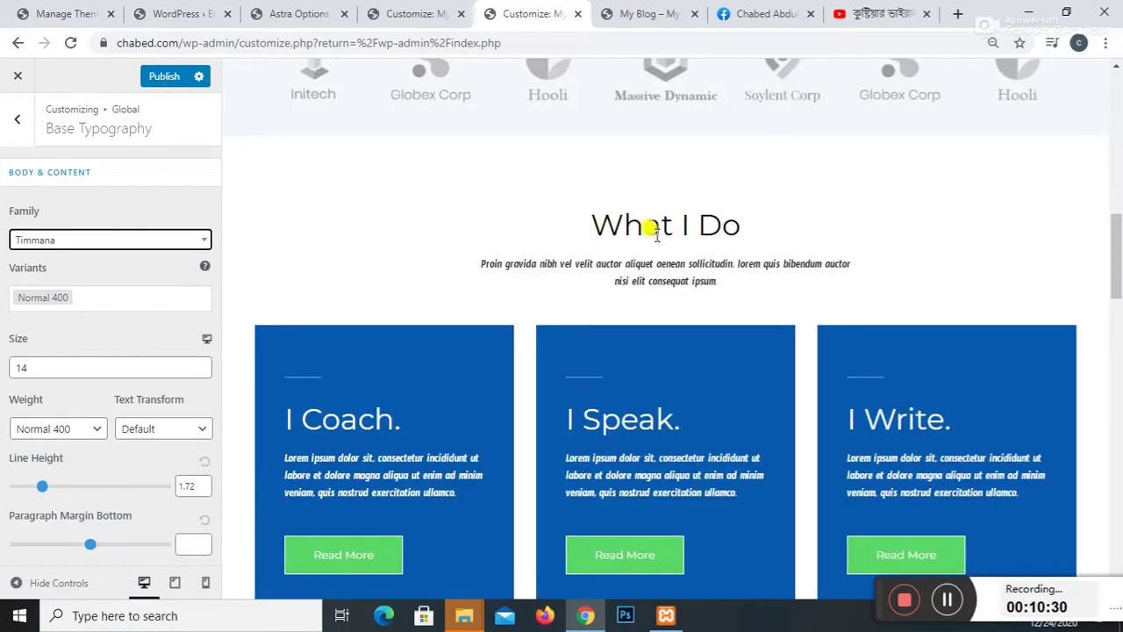
pyautogui.moveTo(600, 217); pyautogui.dragTo(680, 214)
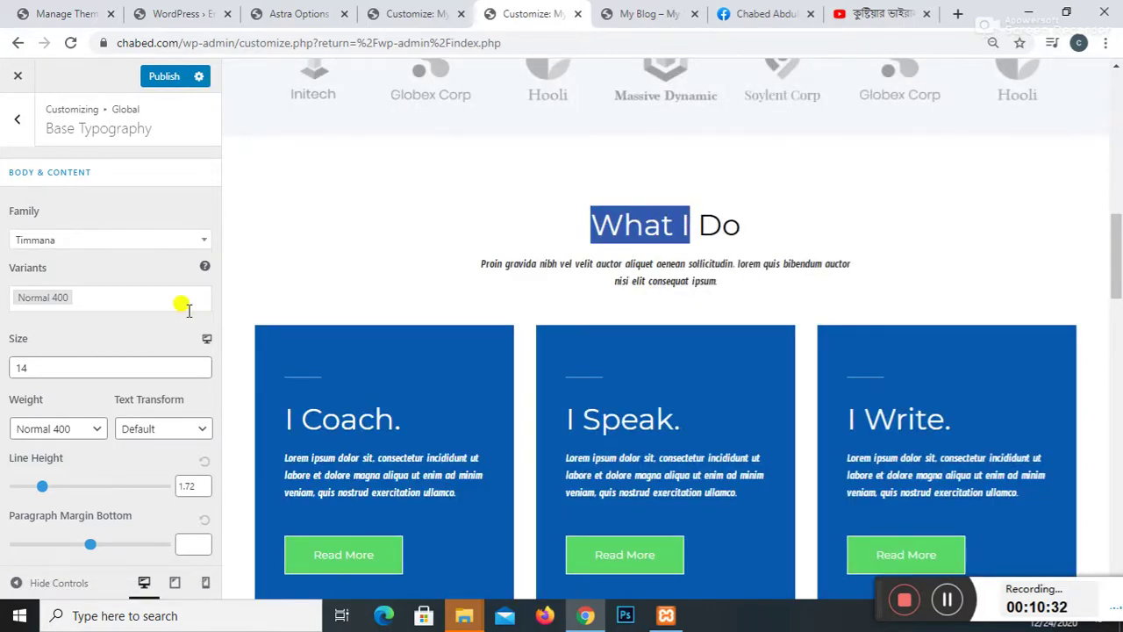
# Step: Set the body and content font size to 15 and keep its weight at Normal 400
pyautogui.click(120, 368)
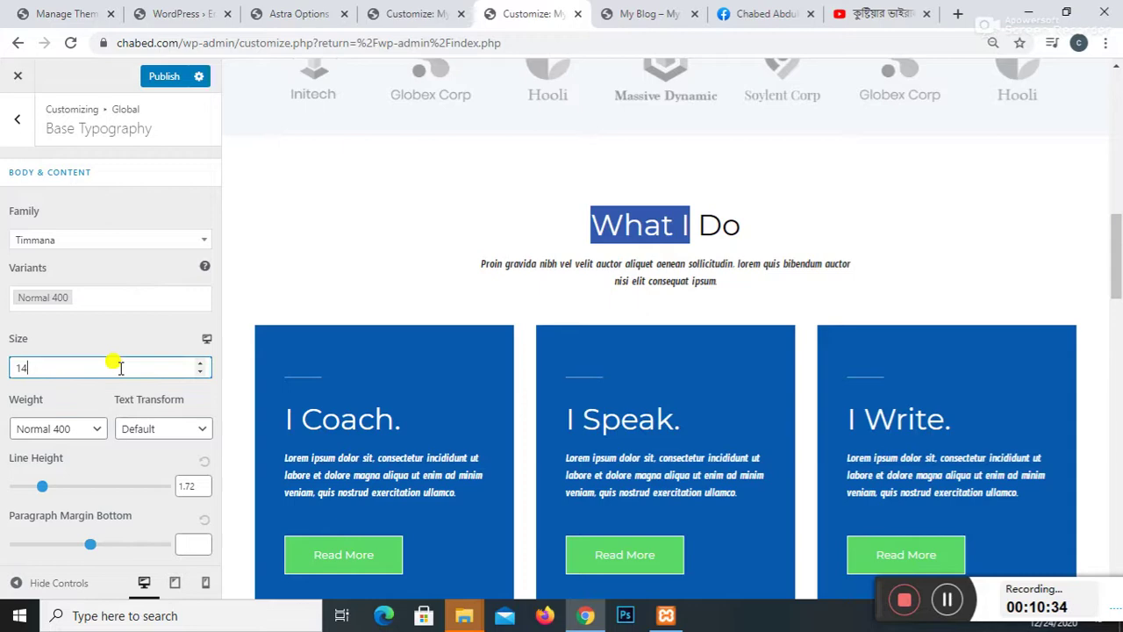
pyautogui.click(201, 363)
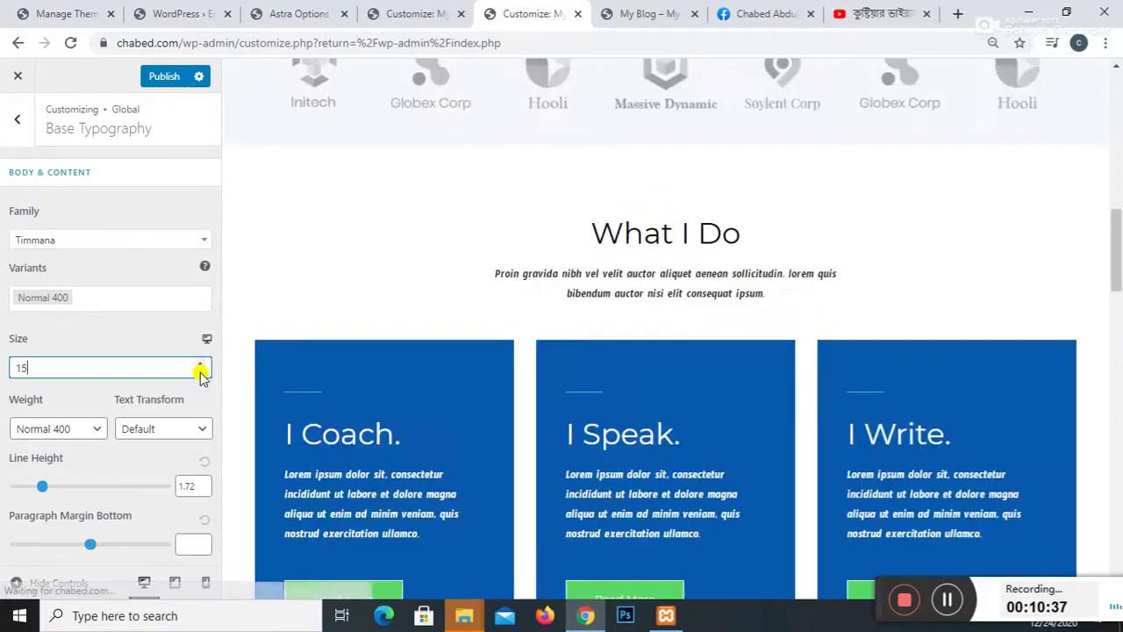
pyautogui.click(202, 372)
pyautogui.click(202, 372)
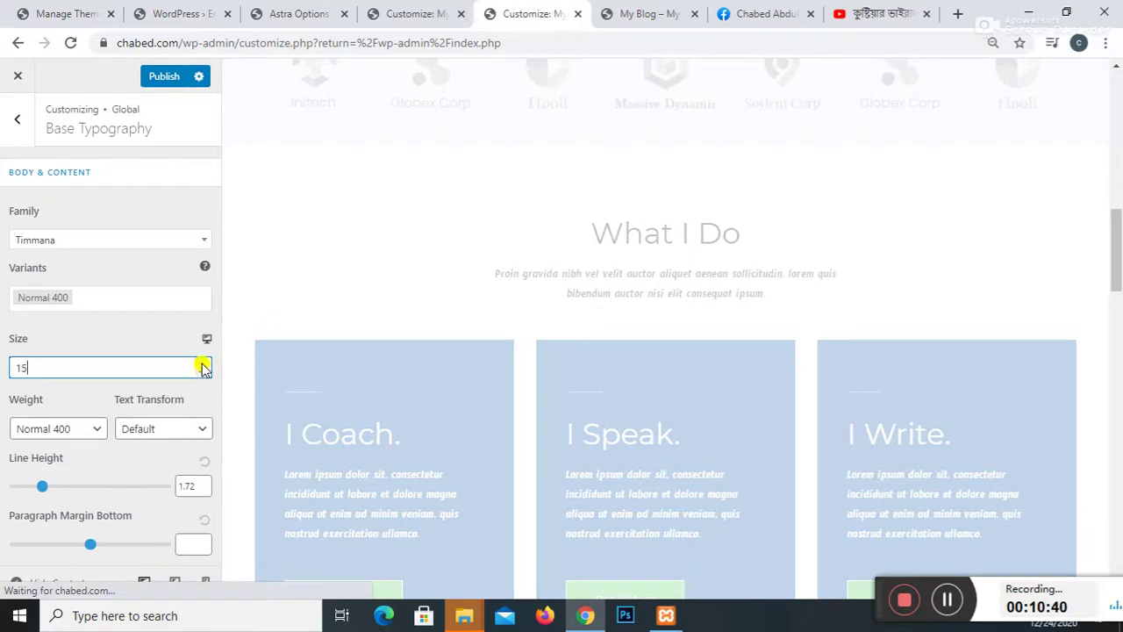
pyautogui.click(88, 430)
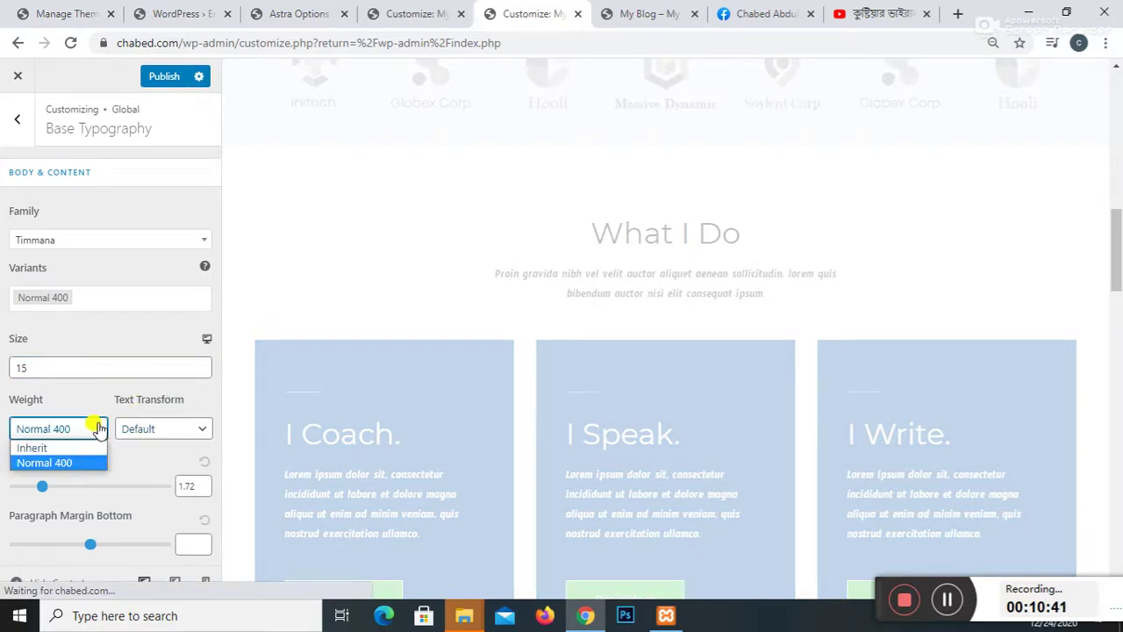
pyautogui.click(55, 459)
# Step: Set the body text transform to Capitalize and check the paragraph text in the page preview
pyautogui.click(150, 429)
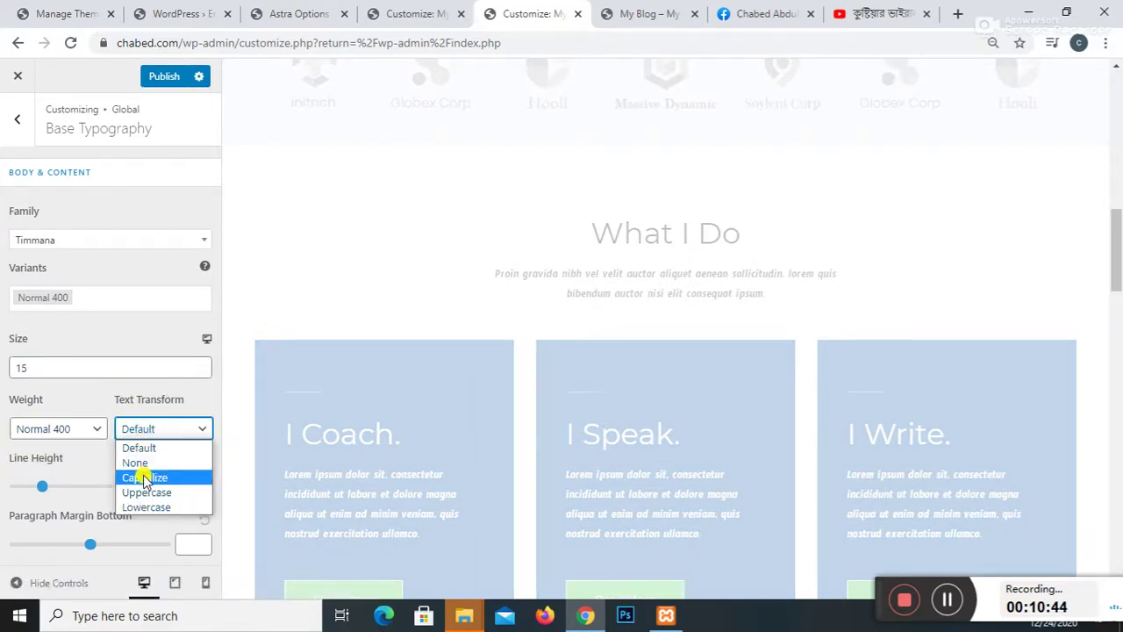
pyautogui.click(143, 476)
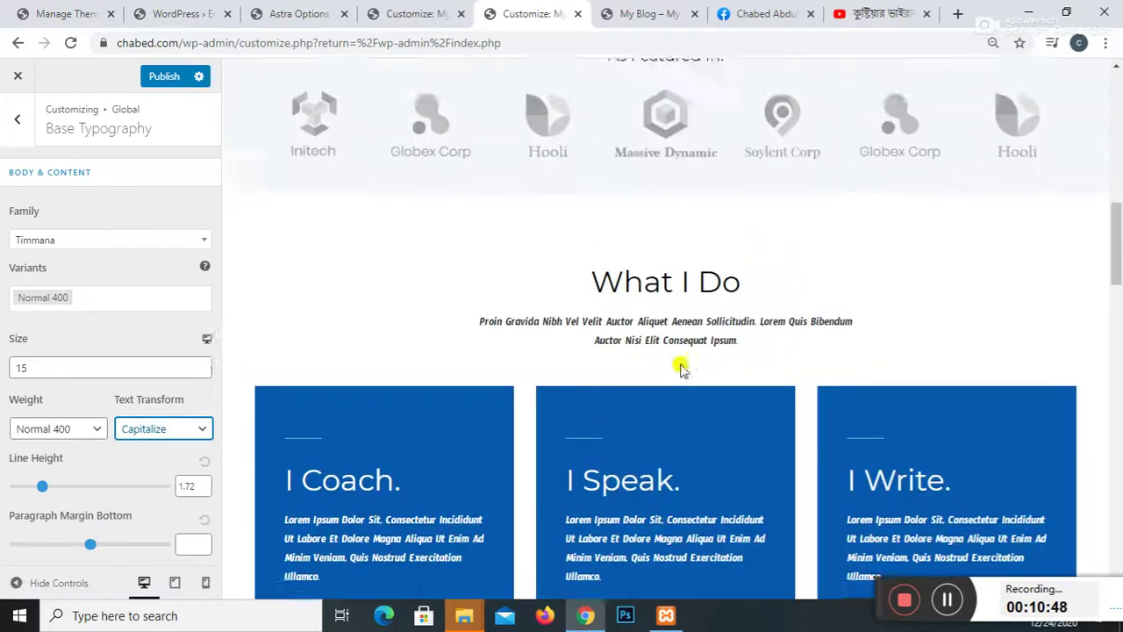
pyautogui.scroll(7, 681, 367)
pyautogui.scroll(-4, 569, 367)
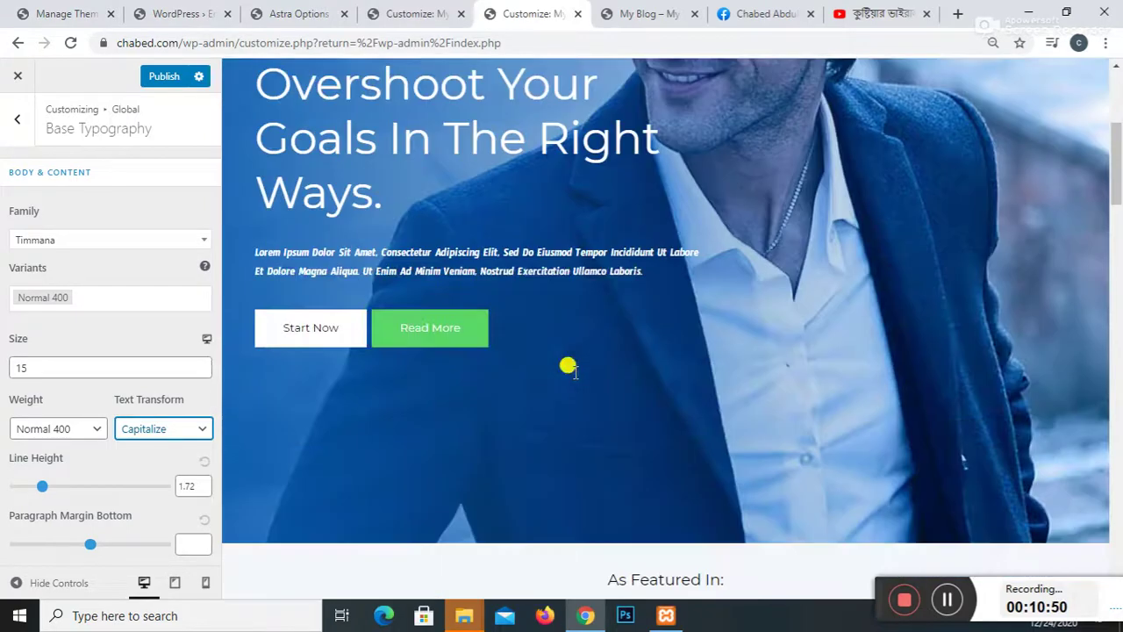
# Step: Set the body line height to 2 and the paragraph bottom margin to 2.9, and publish the changes
pyautogui.click(42, 486)
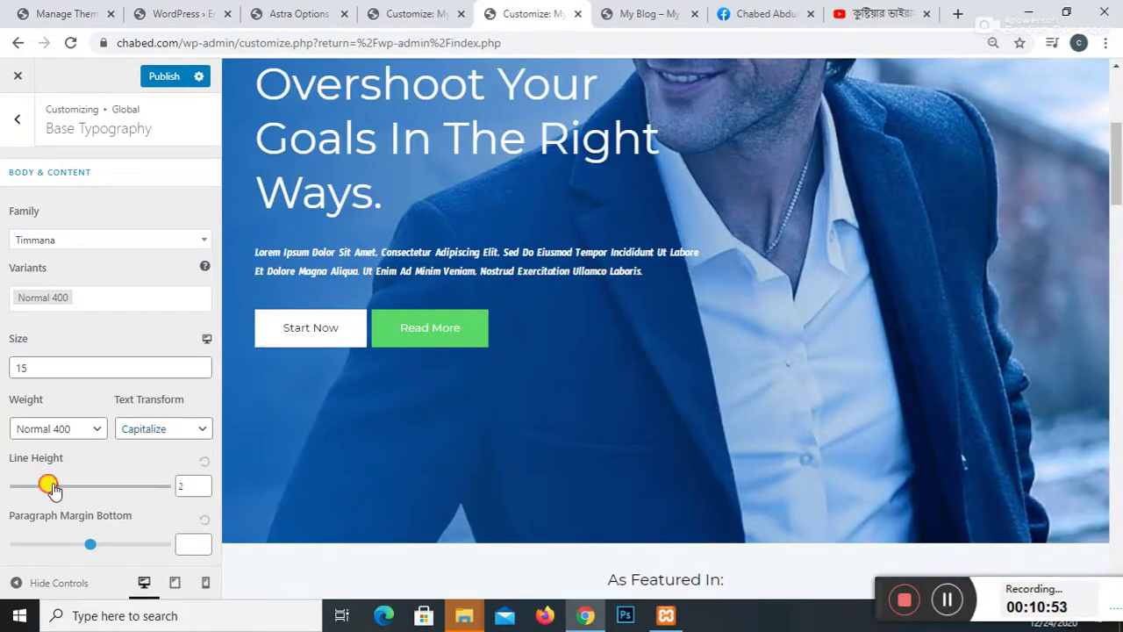
pyautogui.moveTo(51, 489); pyautogui.dragTo(53, 483)
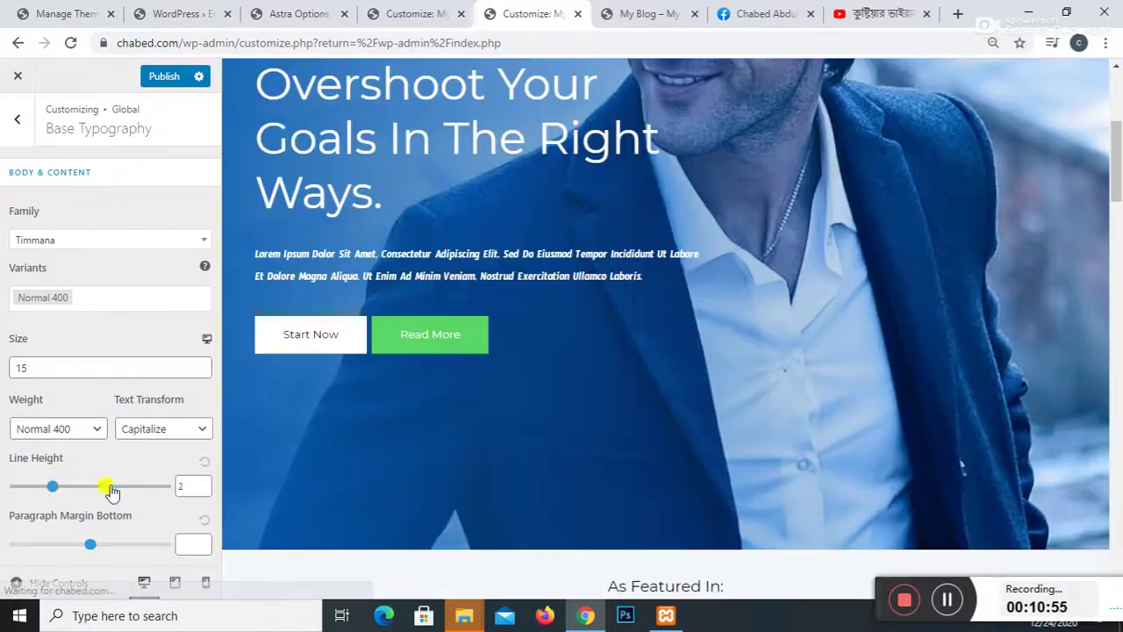
pyautogui.moveTo(89, 543); pyautogui.dragTo(95, 545)
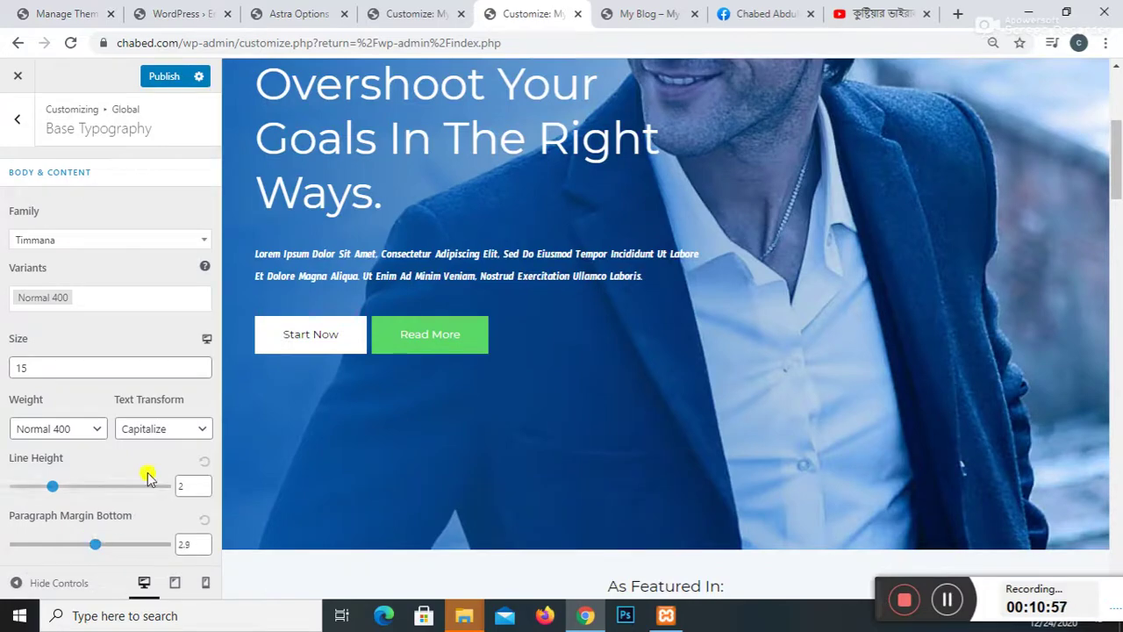
pyautogui.click(158, 76)
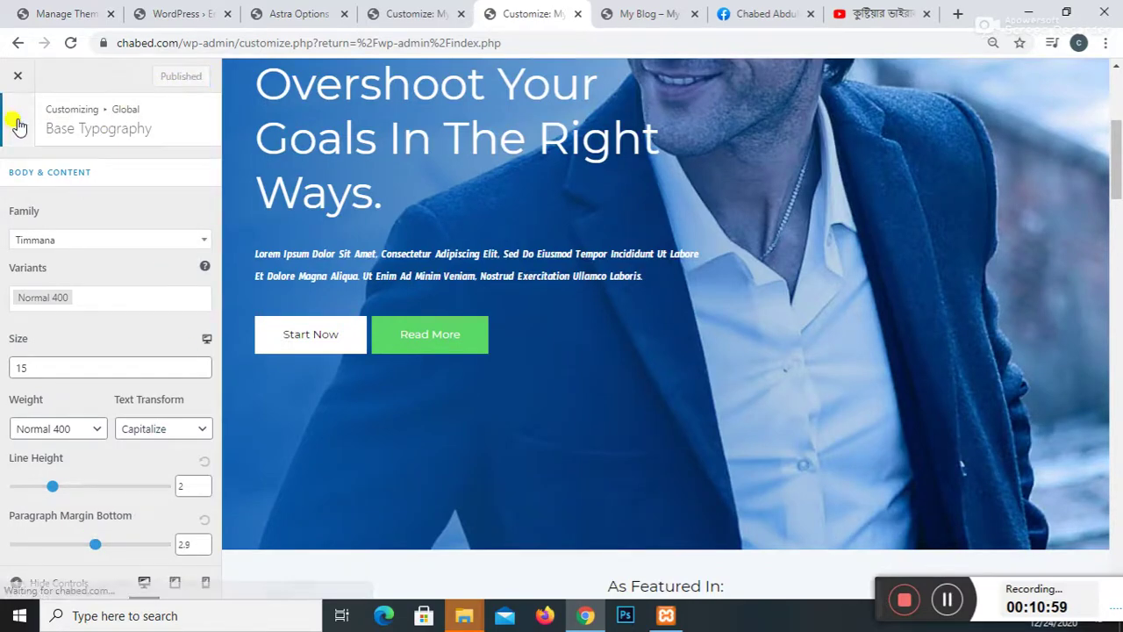
# Step: Leave the Base Typography settings and review the body text down the page preview to the My Story section
pyautogui.click(17, 126)
pyautogui.scroll(-10, 632, 364)
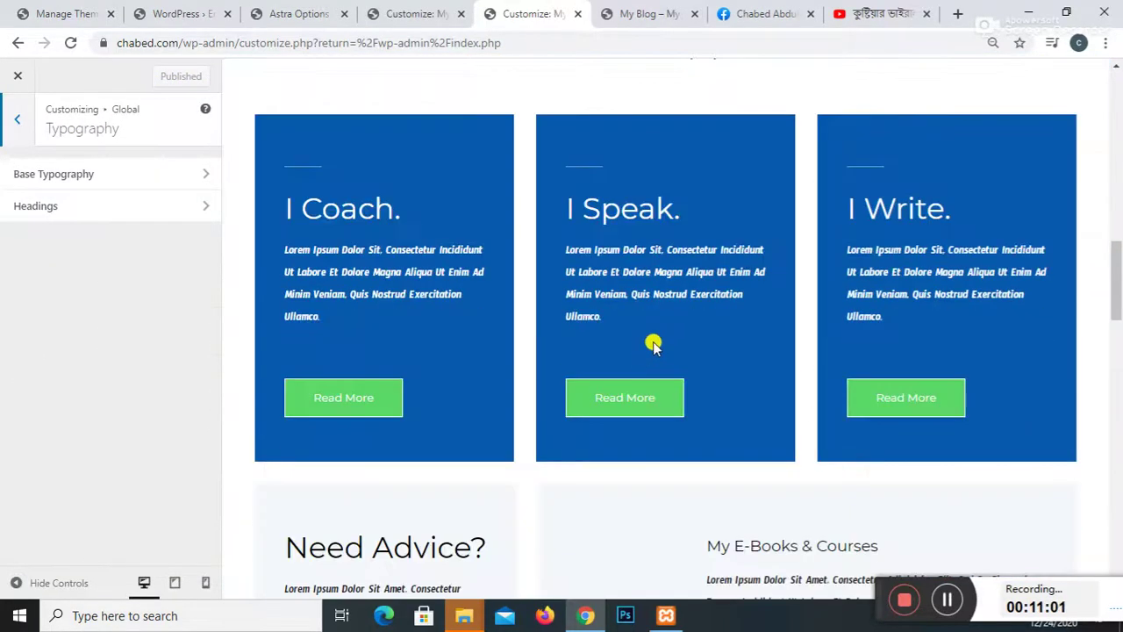
pyautogui.scroll(-15, 654, 345)
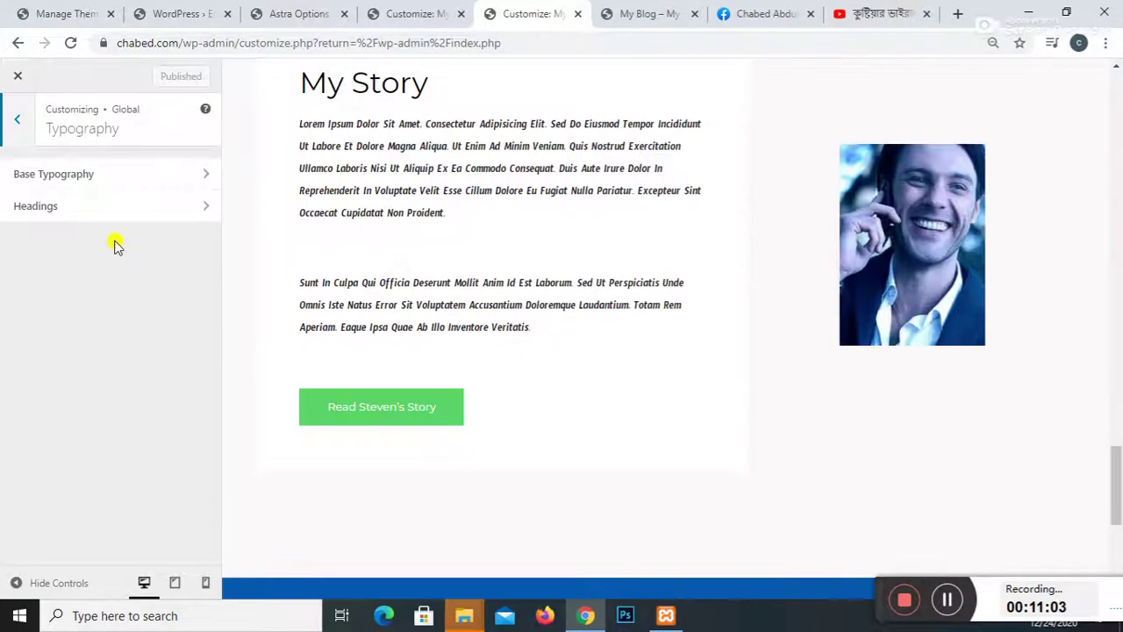
# Step: Leave the Global section and open the Primary Header settings in the Header section
pyautogui.click(20, 120)
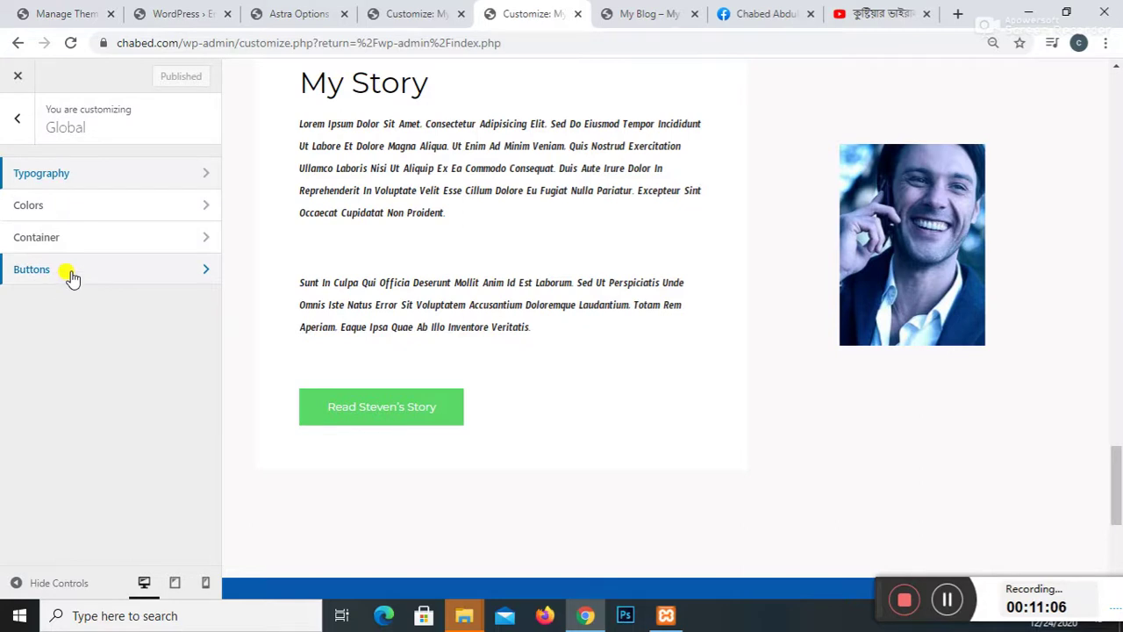
pyautogui.click(70, 272)
pyautogui.click(16, 120)
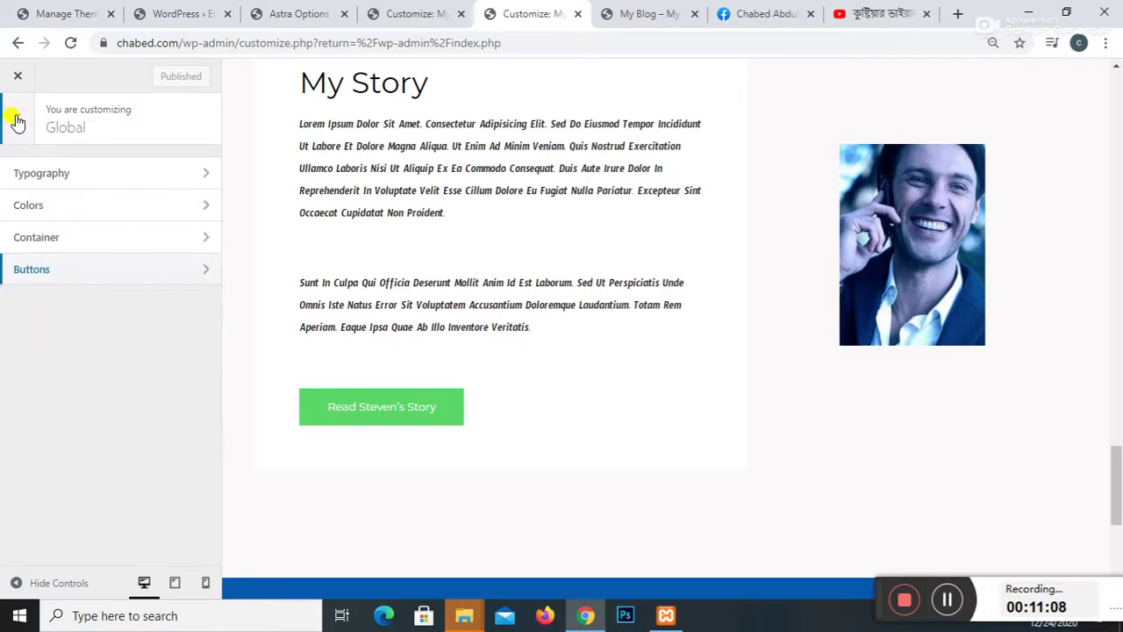
pyautogui.click(16, 120)
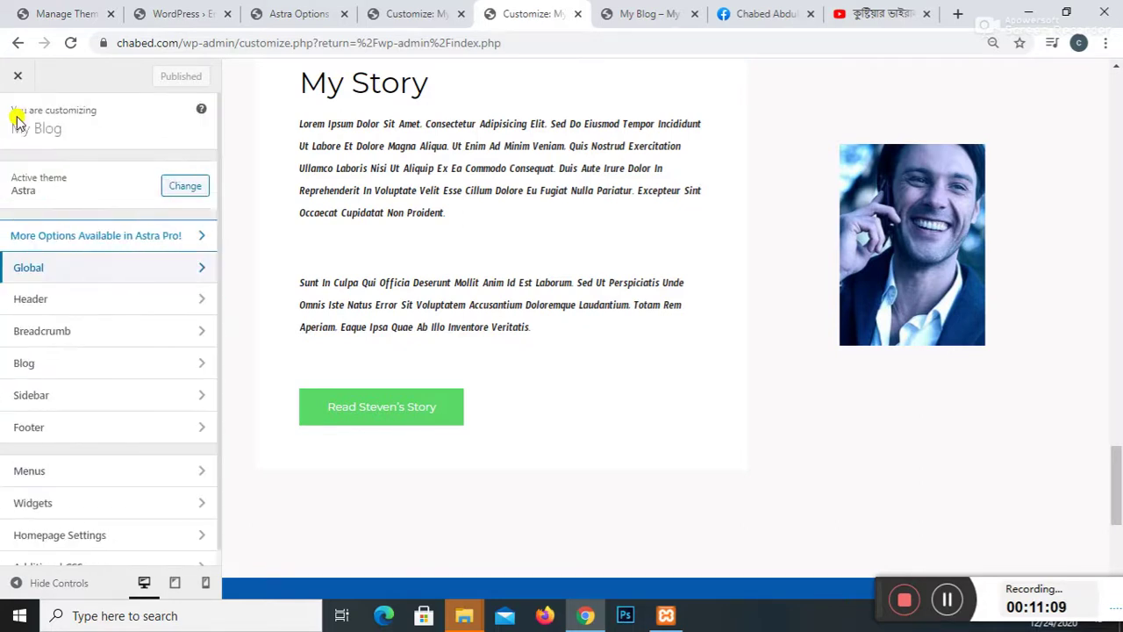
pyautogui.click(104, 307)
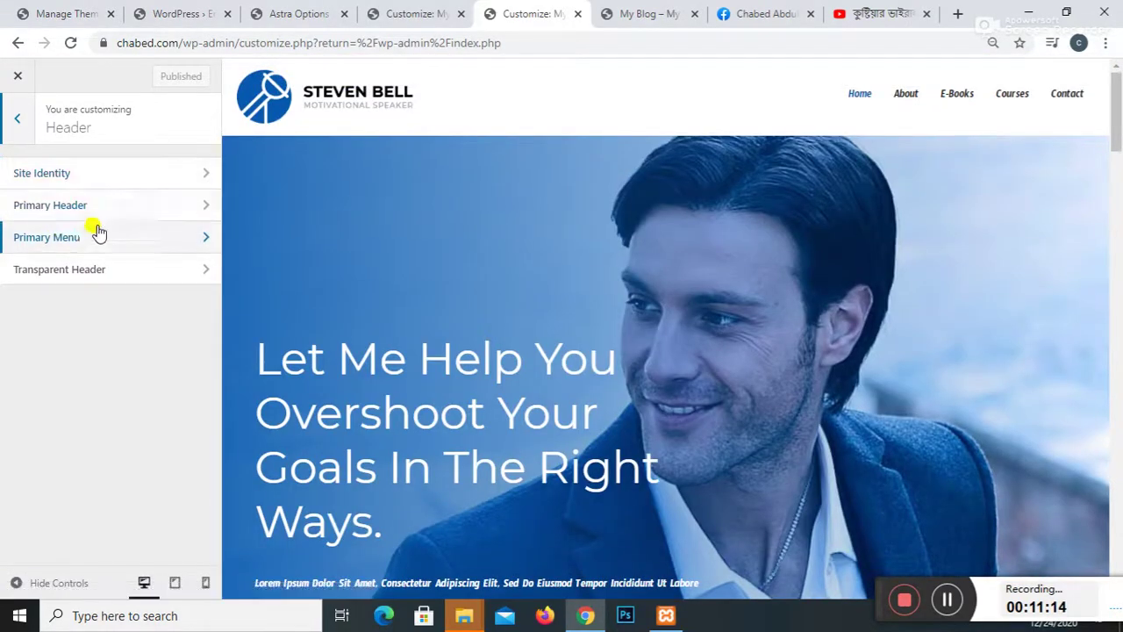
pyautogui.click(124, 215)
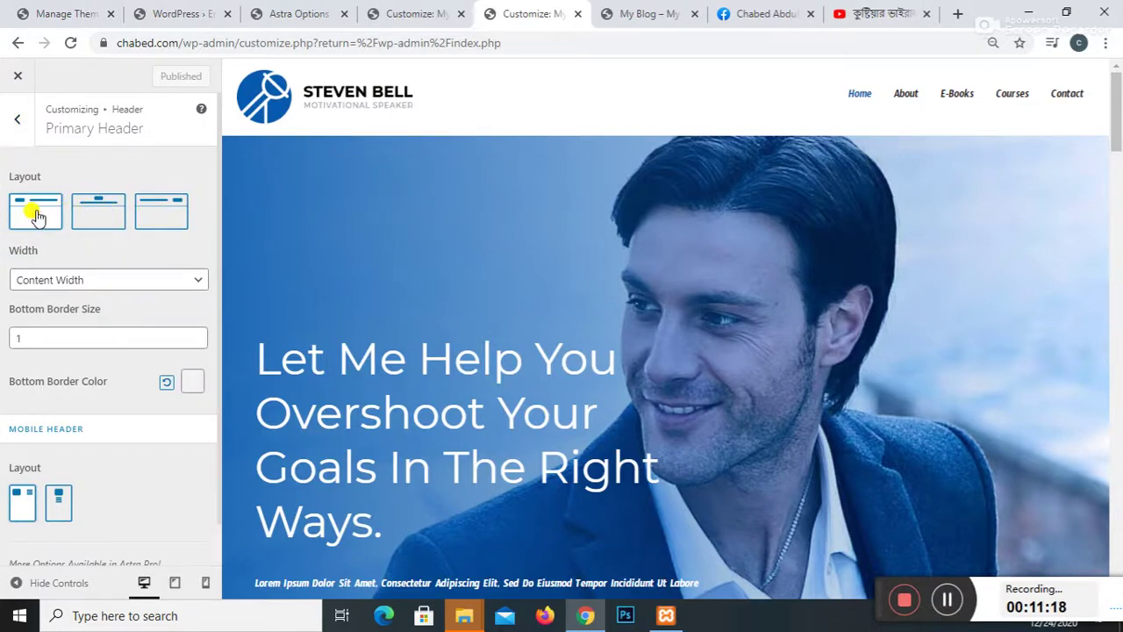
# Step: Compare the centred and logo-right primary header layouts in the preview and apply the one with the logo centred above the menu
pyautogui.click(93, 212)
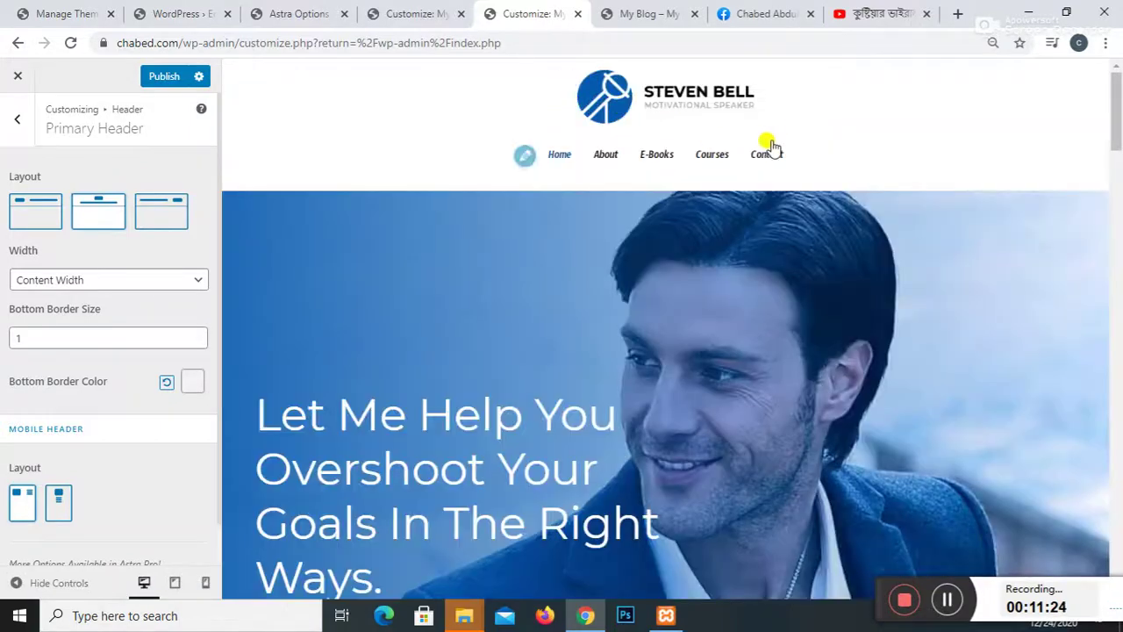
pyautogui.scroll(-5, 840, 233)
pyautogui.scroll(5, 840, 235)
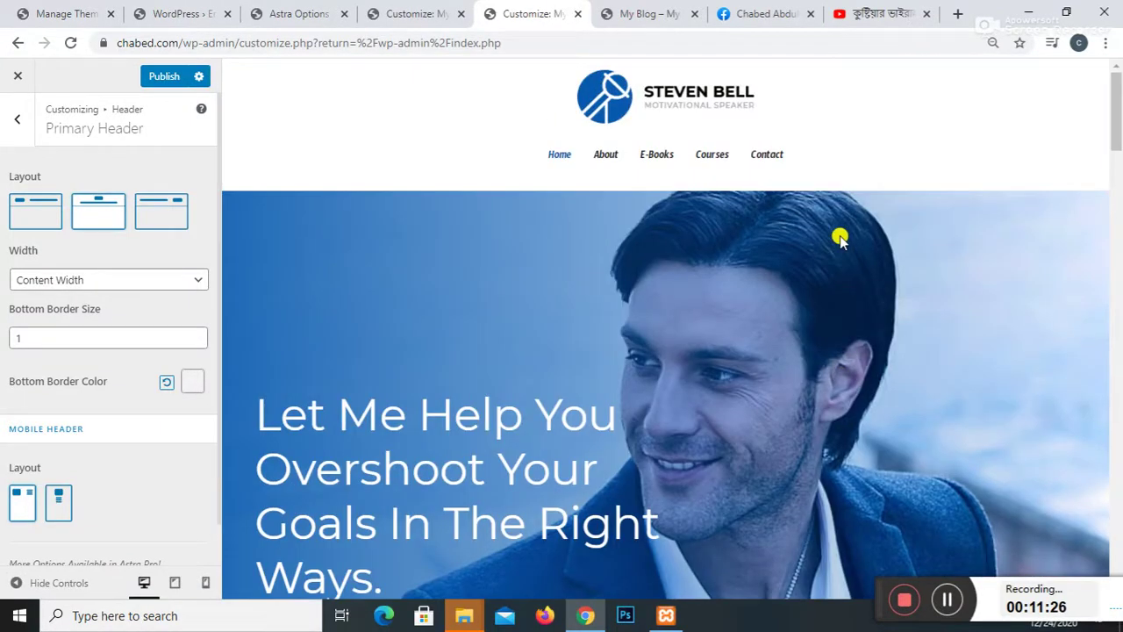
pyautogui.click(171, 226)
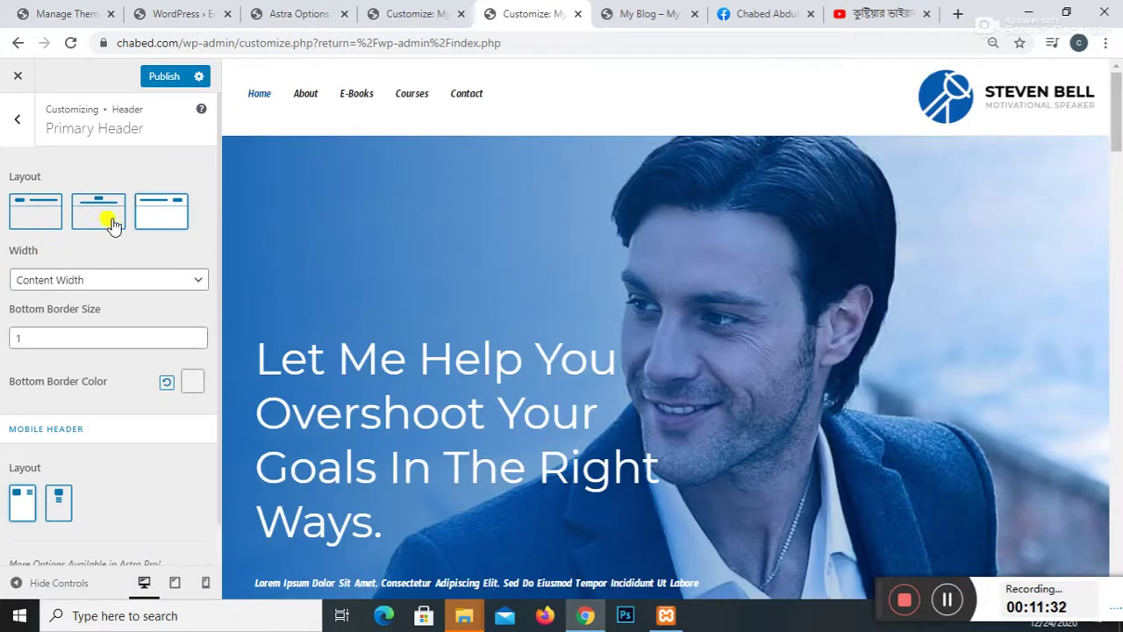
pyautogui.click(113, 225)
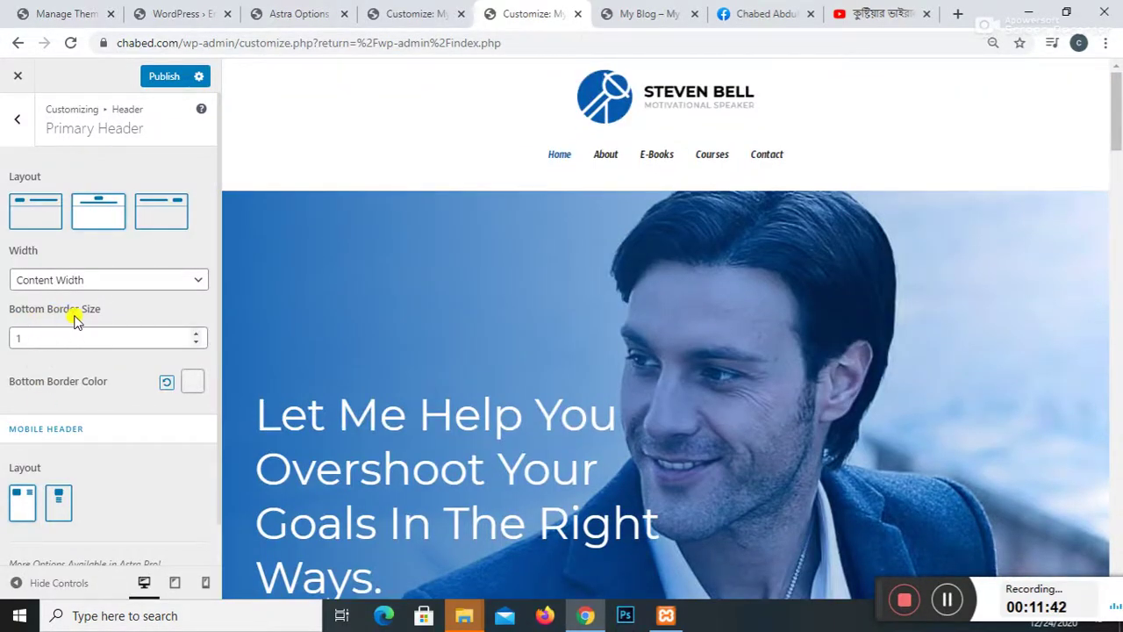
# Step: Set the primary header's bottom border size to 6
pyautogui.click(194, 334)
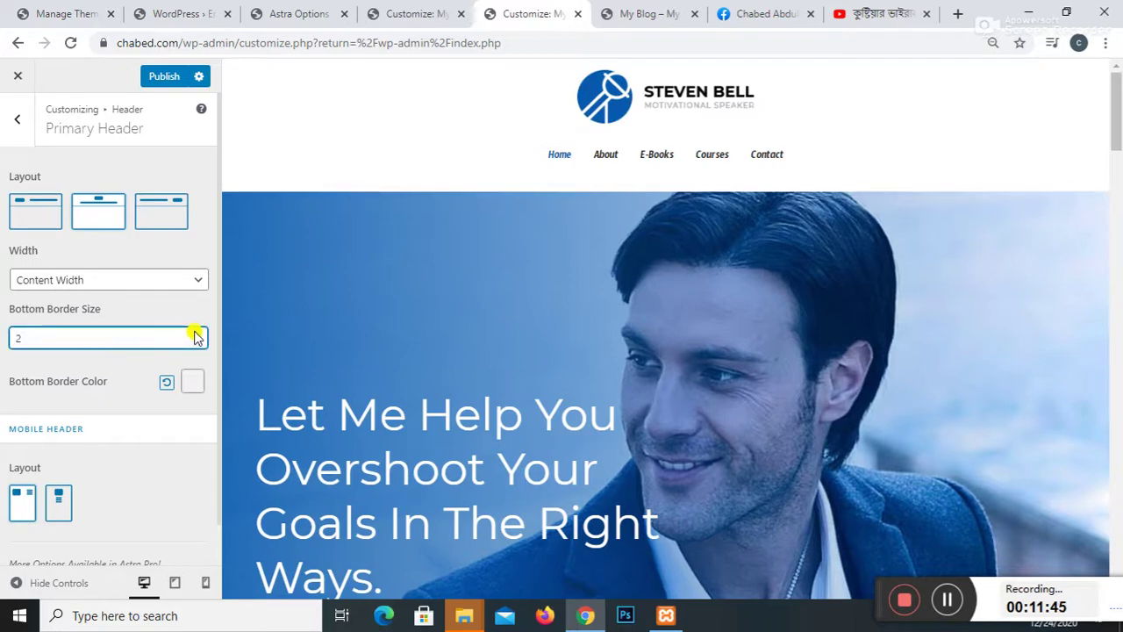
pyautogui.click(196, 334)
pyautogui.click(195, 334)
pyautogui.click(196, 333)
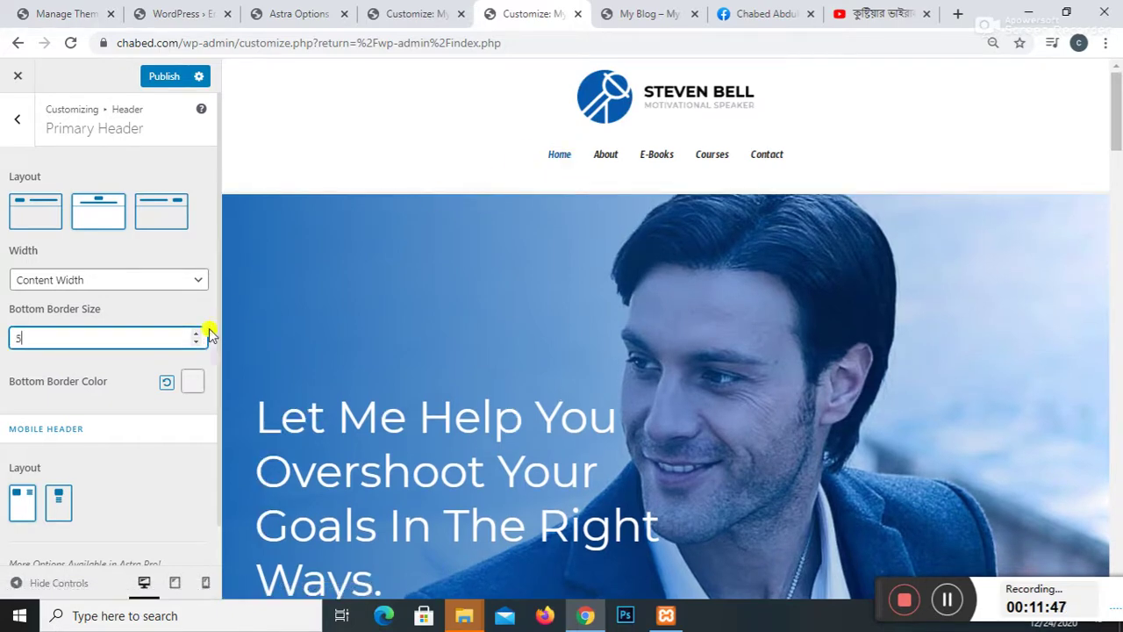
pyautogui.click(196, 335)
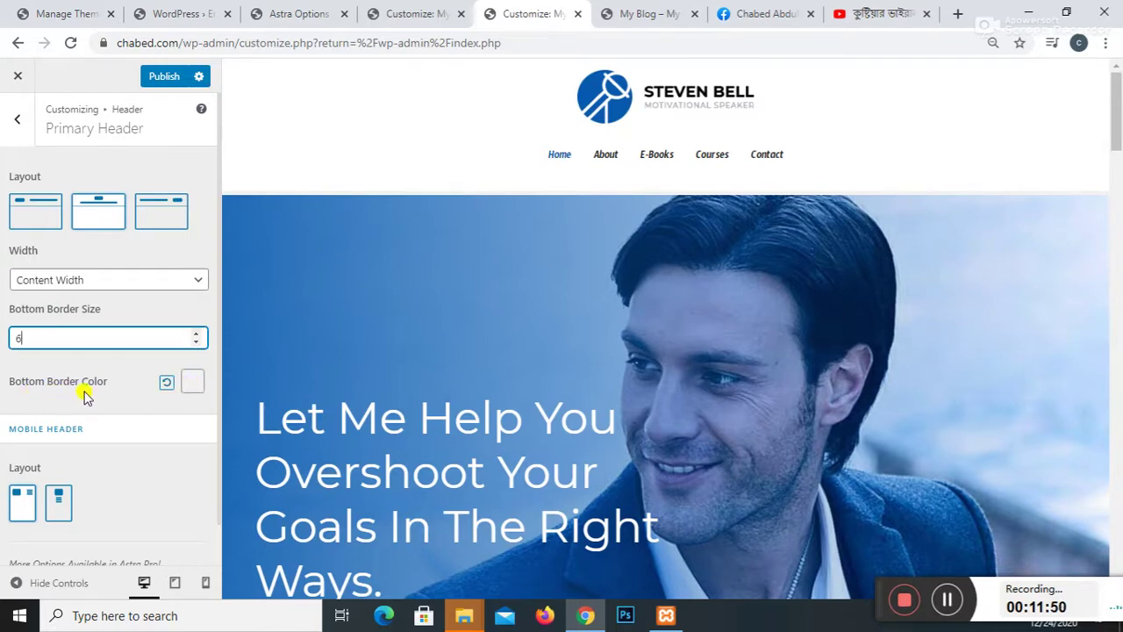
# Step: Set the header's bottom border color to a pale greyish pink and publish the changes
pyautogui.click(188, 385)
pyautogui.moveTo(23, 399)
pyautogui.mouseDown()
pyautogui.moveTo(52, 409)
pyautogui.moveTo(36, 427)
pyautogui.mouseUp()
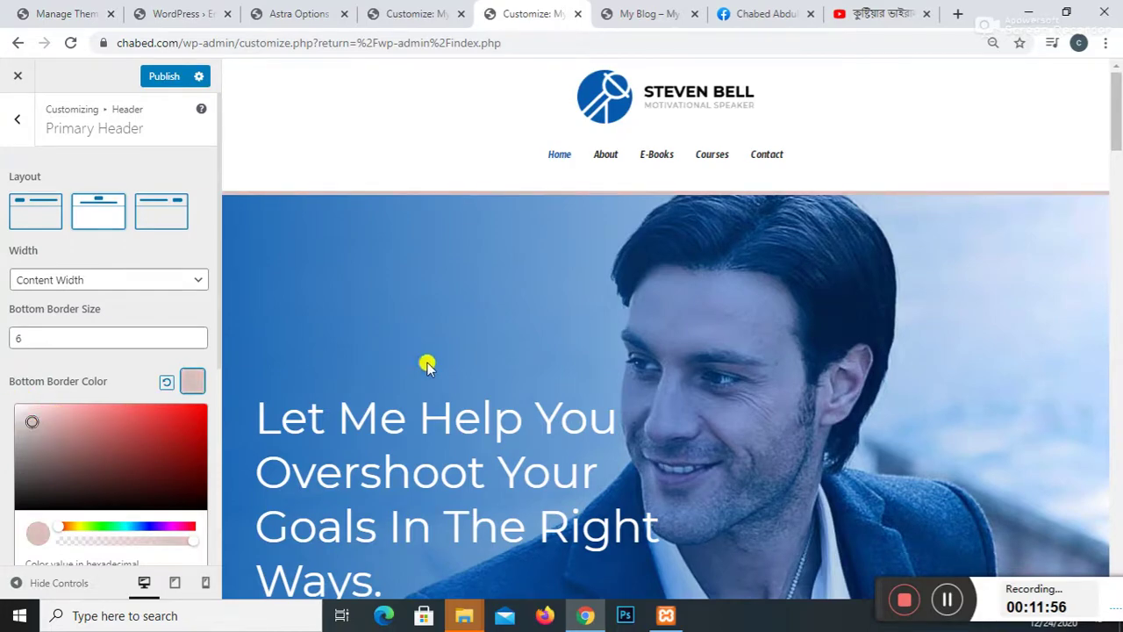
pyautogui.scroll(-6, 428, 366)
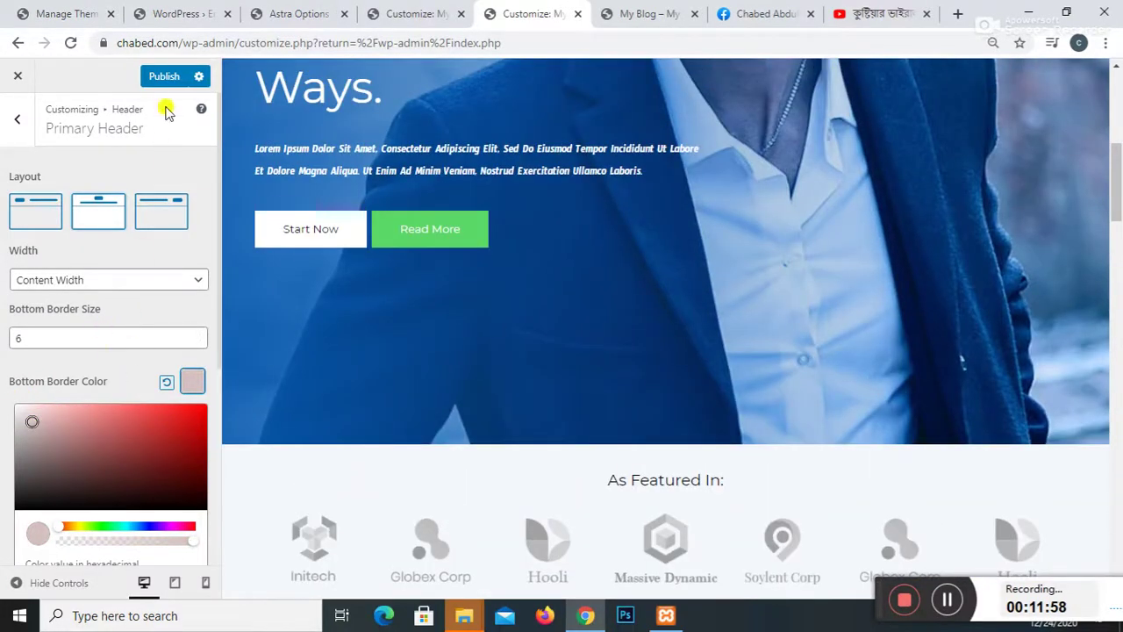
pyautogui.click(164, 76)
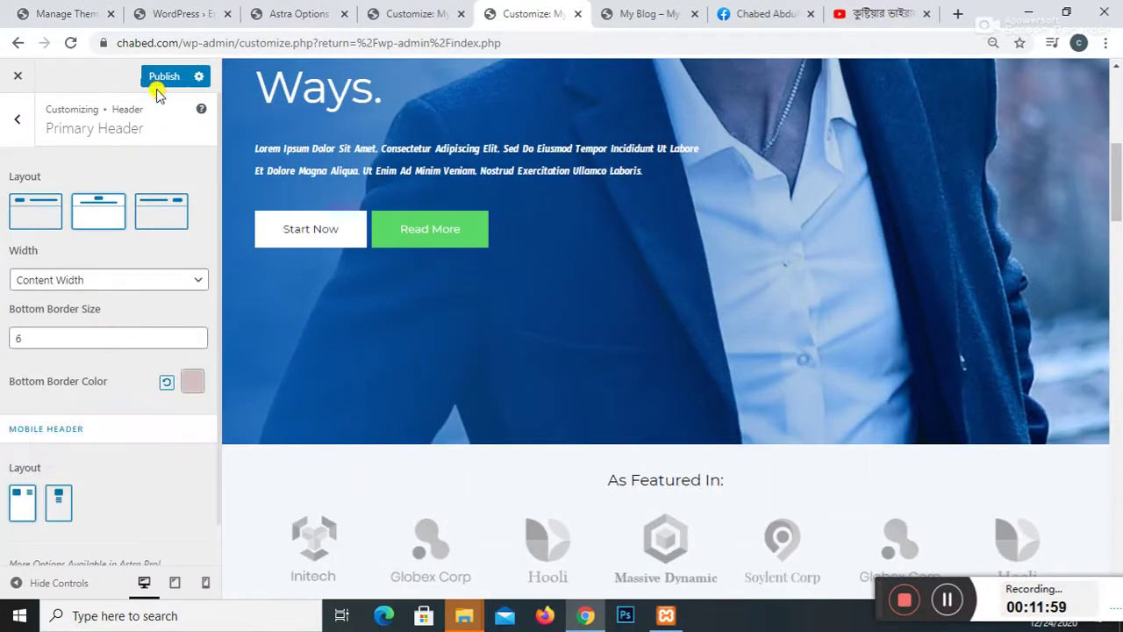
# Step: In the Primary Menu settings, set the submenu container animation to Slide Down and its border to 5 on all sides
pyautogui.click(20, 120)
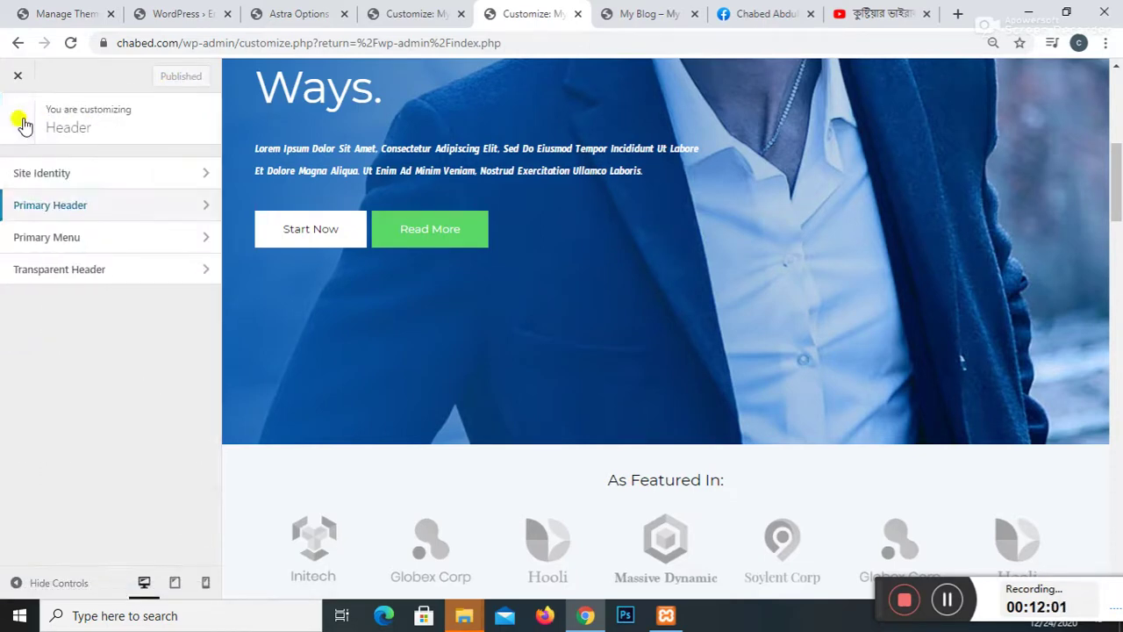
pyautogui.click(98, 245)
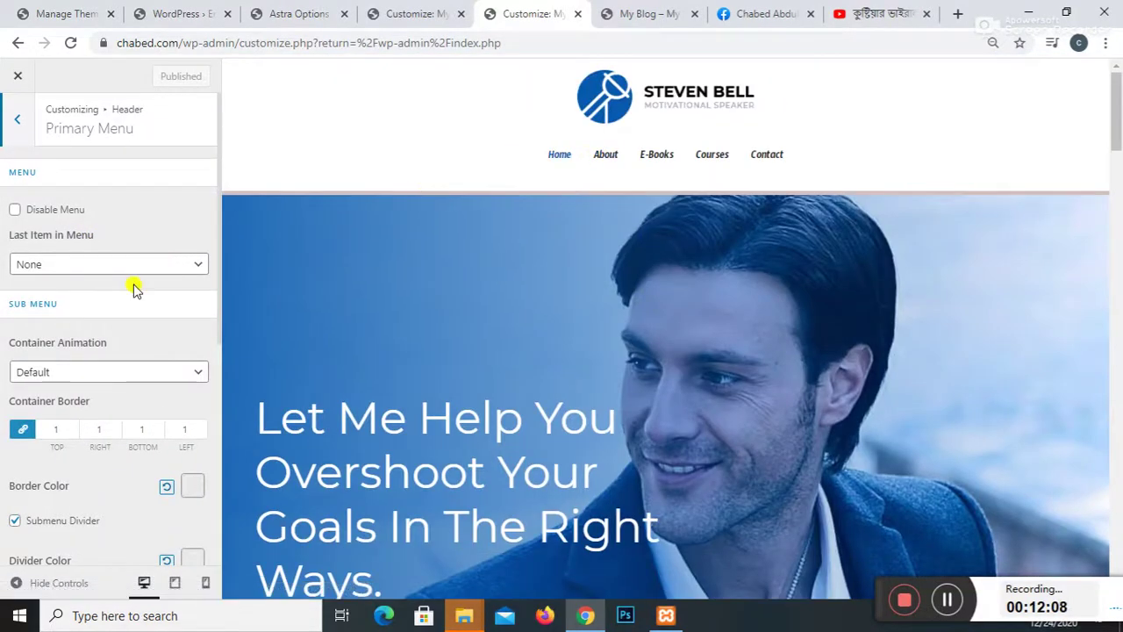
pyautogui.click(137, 369)
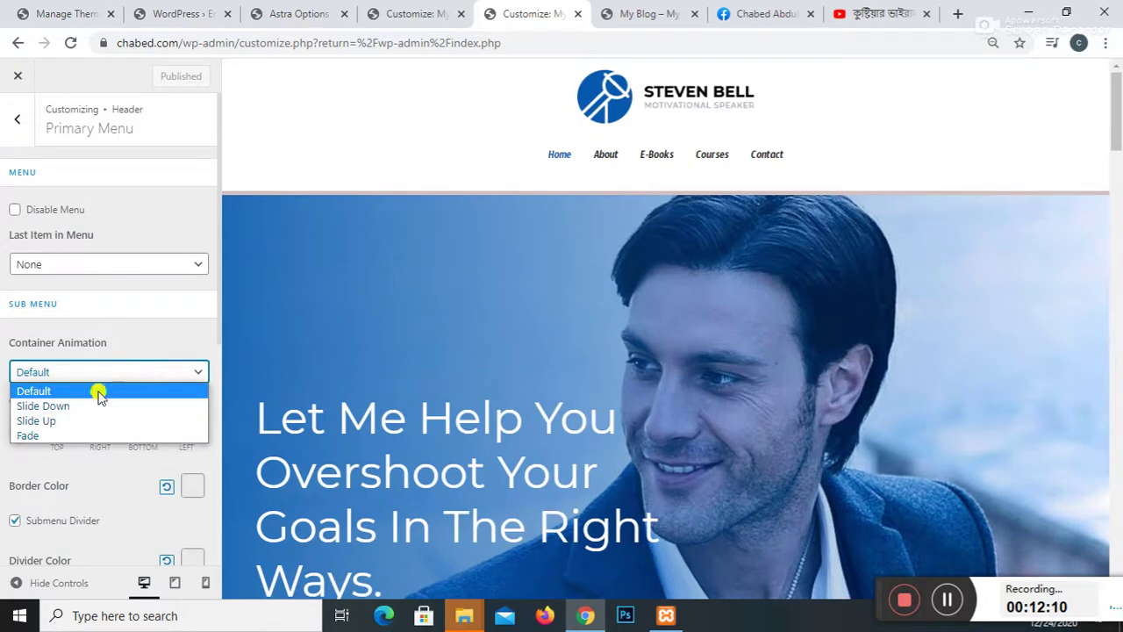
pyautogui.click(62, 406)
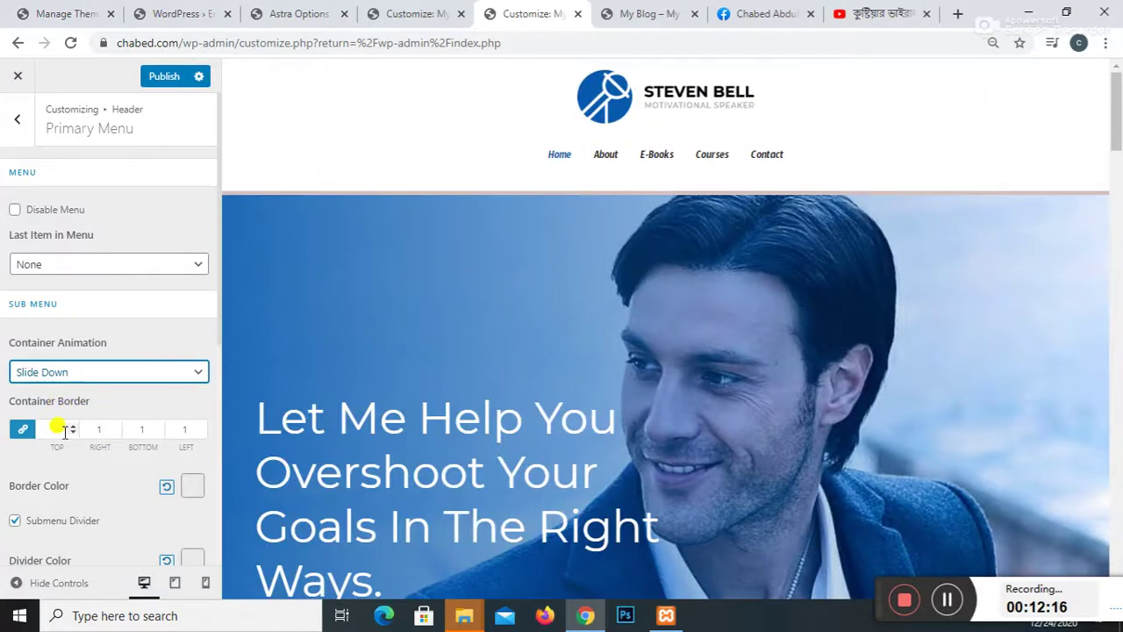
pyautogui.click(64, 431)
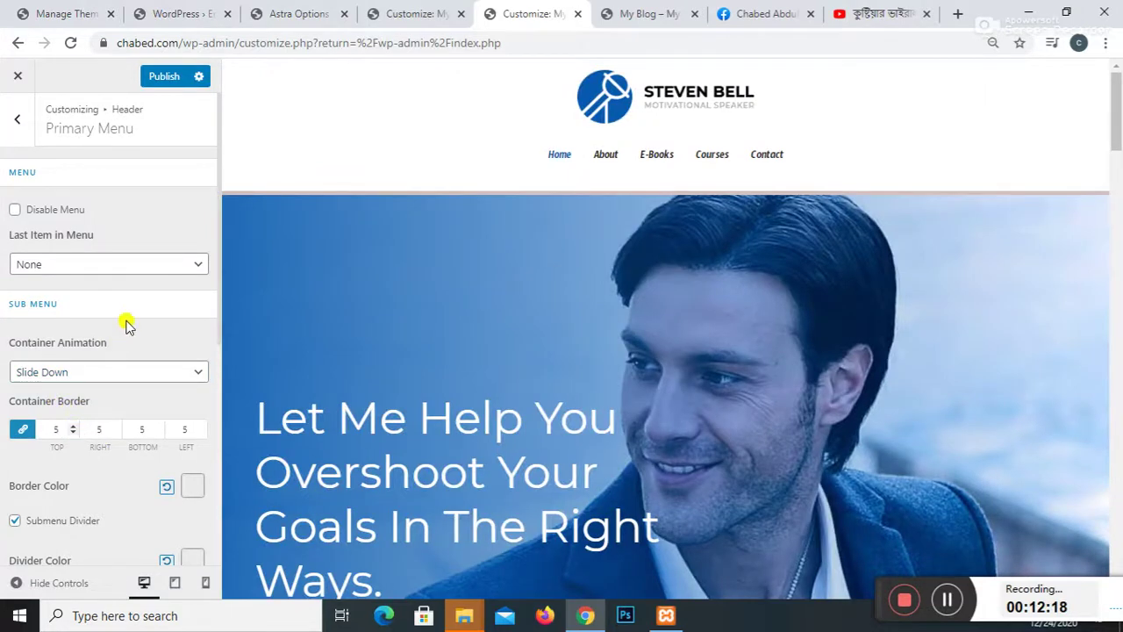
# Step: Set the mobile menu breakpoint to 460 in the Primary Menu settings
pyautogui.scroll(-3, 120, 220)
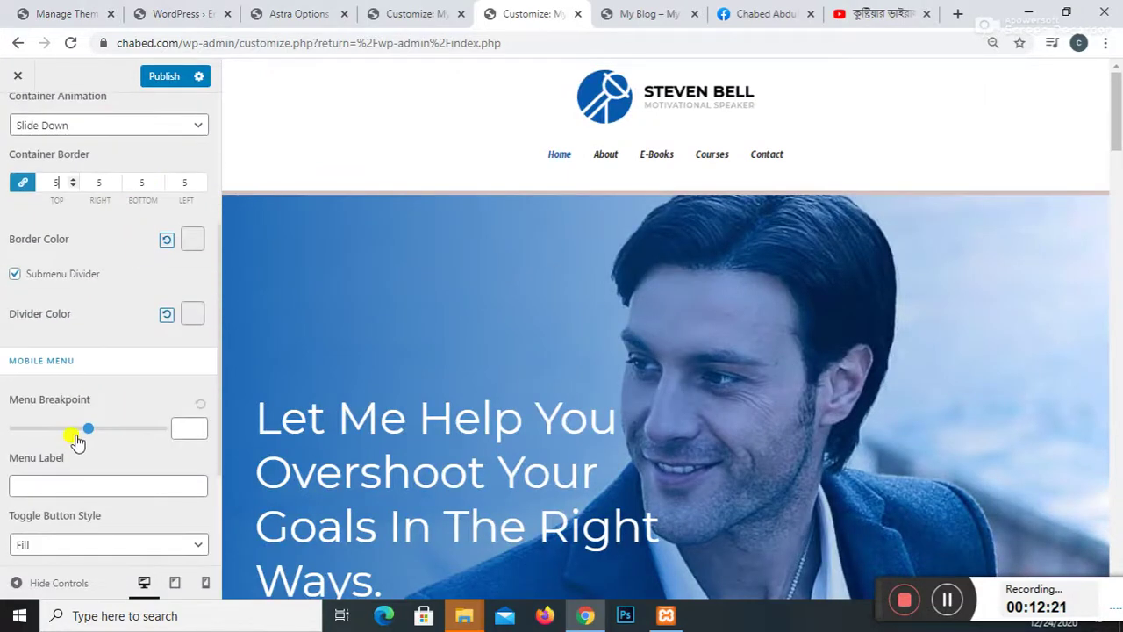
pyautogui.moveTo(84, 432)
pyautogui.mouseDown()
pyautogui.moveTo(100, 427)
pyautogui.moveTo(86, 430)
pyautogui.mouseUp()
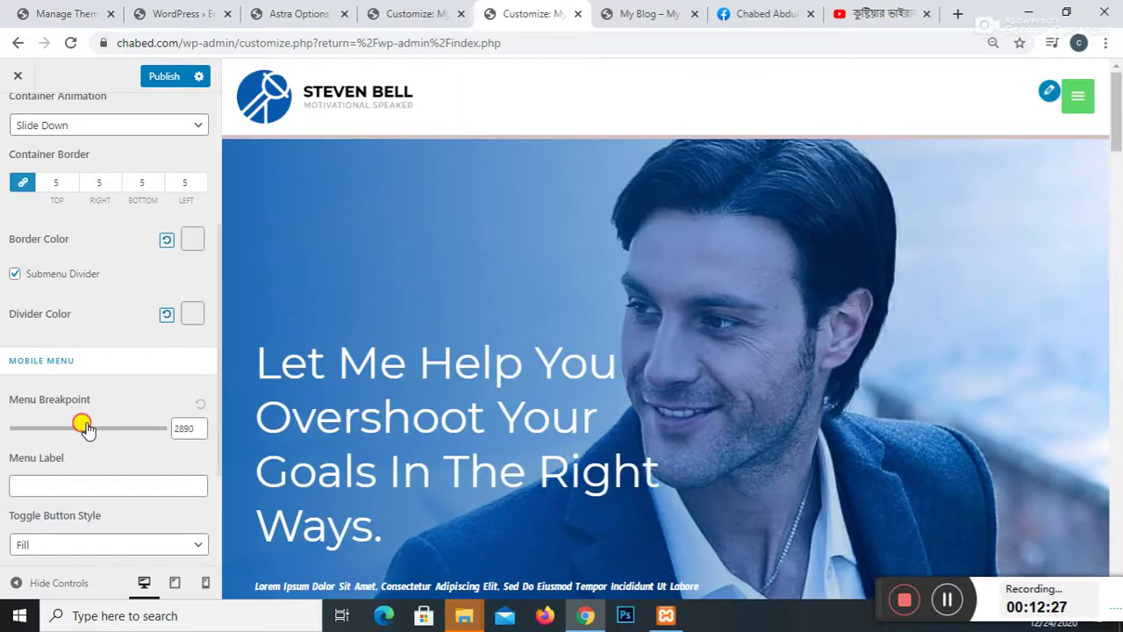
pyautogui.moveTo(92, 427); pyautogui.dragTo(27, 429)
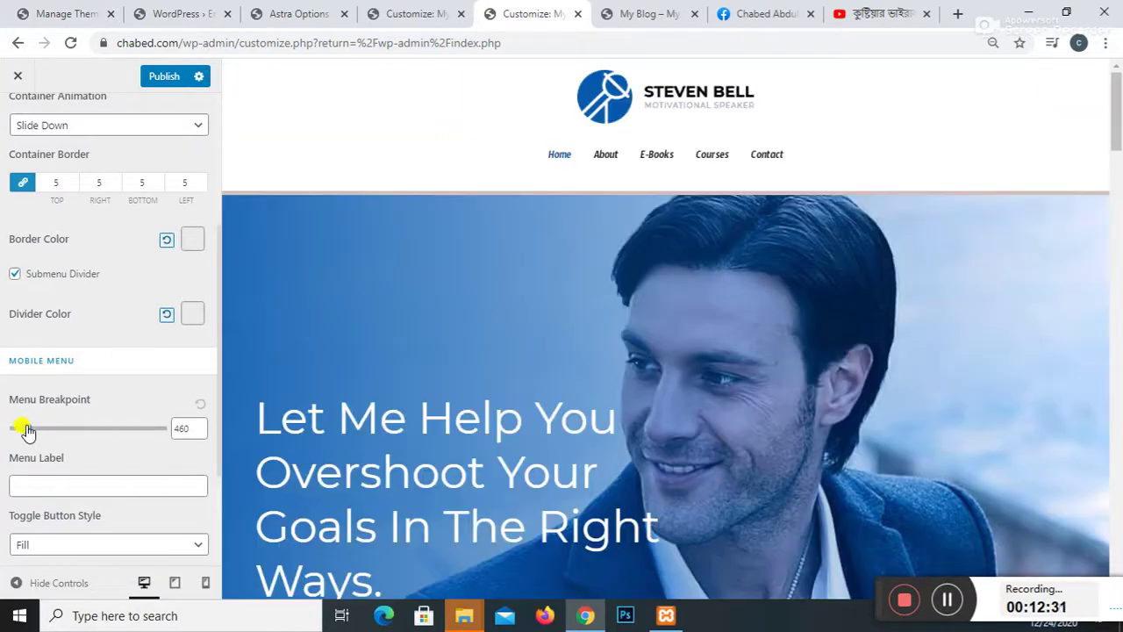
# Step: Set the mobile menu's toggle button border radius to 40 and its dropdown target to Link
pyautogui.scroll(-2, 103, 478)
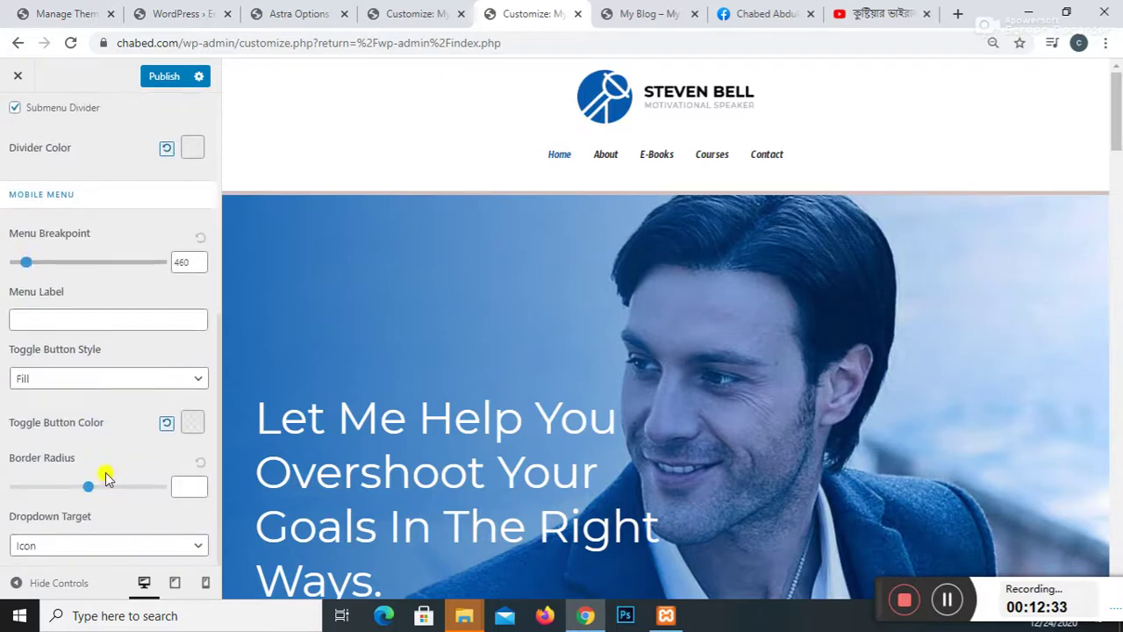
pyautogui.moveTo(90, 492)
pyautogui.mouseDown()
pyautogui.moveTo(59, 494)
pyautogui.moveTo(73, 494)
pyautogui.mouseUp()
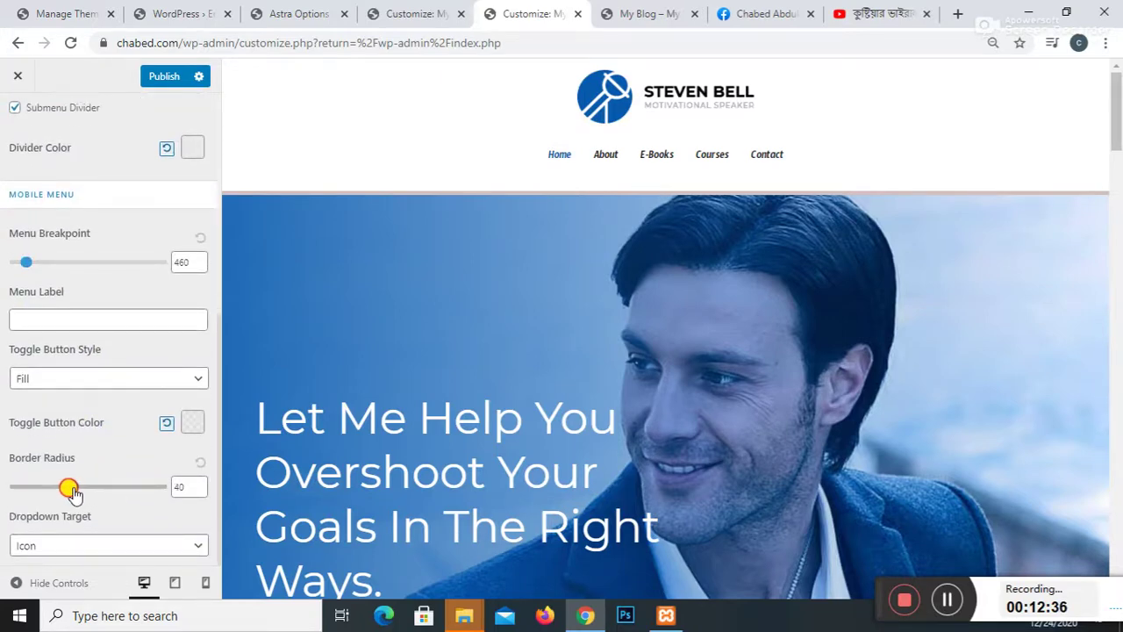
pyautogui.click(183, 551)
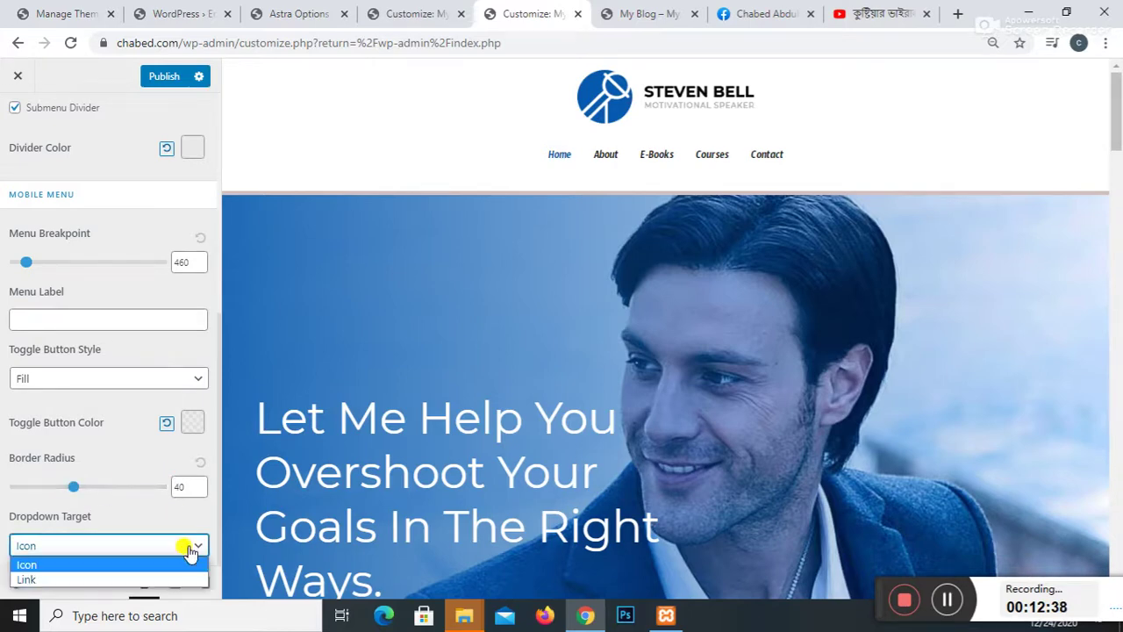
pyautogui.click(41, 577)
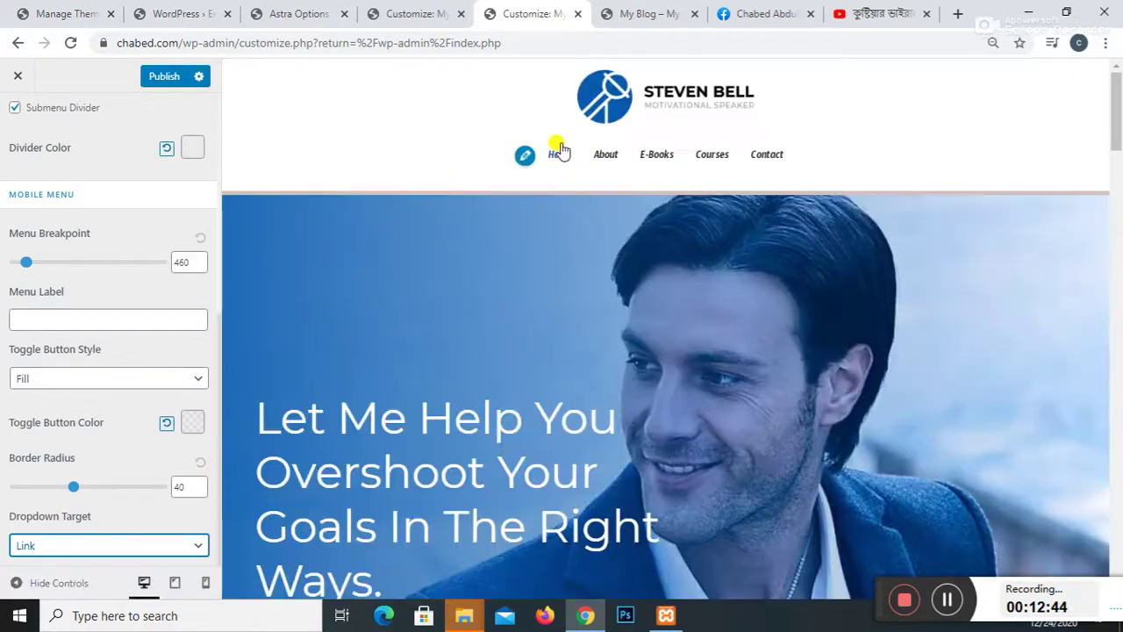
# Step: Preview the homepage and its menu at tablet and mobile sizes, and return to the desktop preview
pyautogui.scroll(-4, 465, 238)
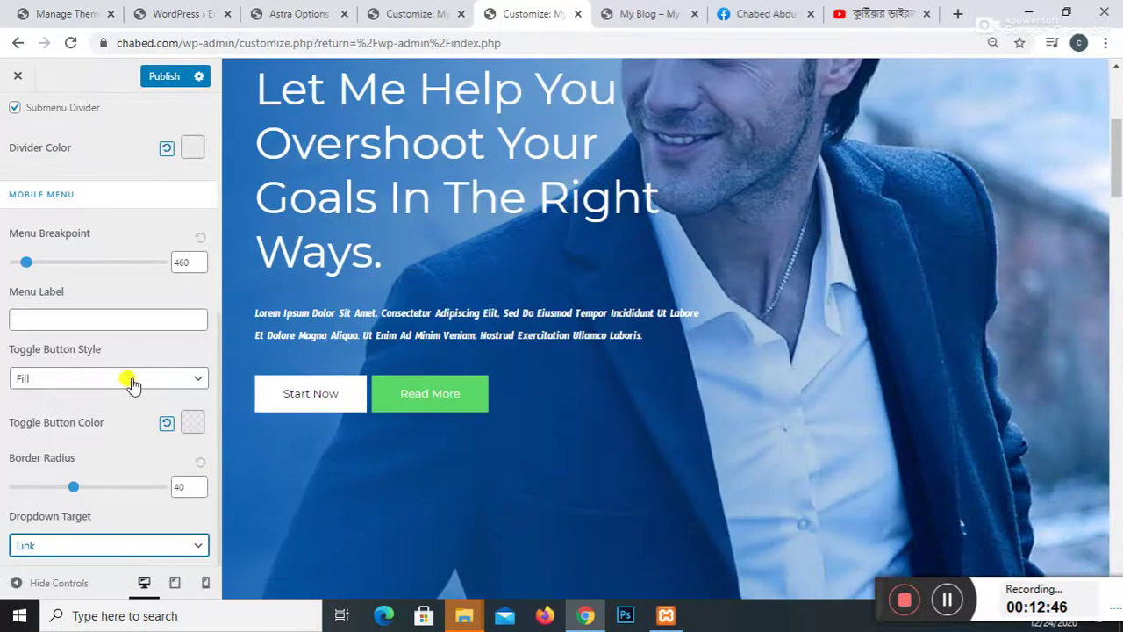
pyautogui.click(175, 583)
pyautogui.scroll(1, 747, 251)
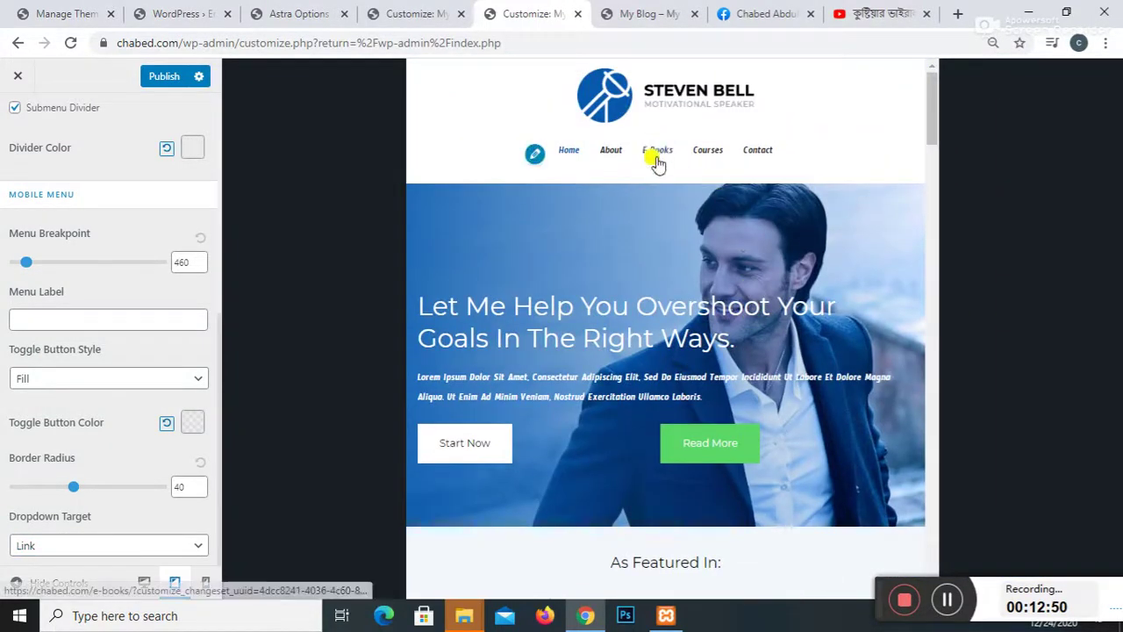
pyautogui.click(206, 583)
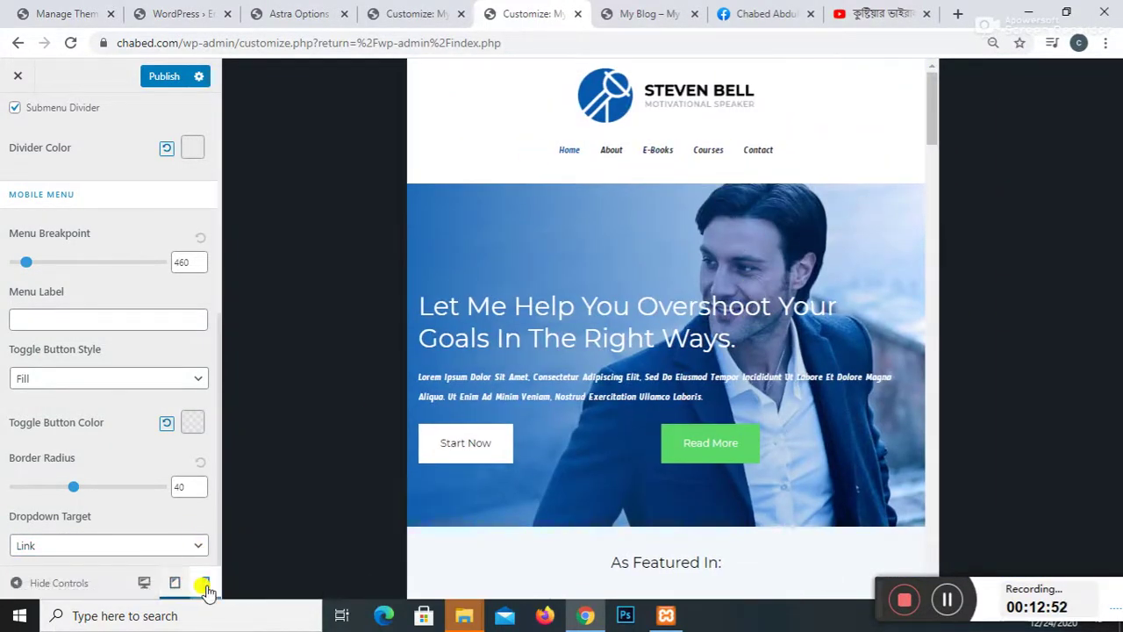
pyautogui.click(149, 582)
# Step: Publish the Primary Menu changes
pyautogui.scroll(1, 184, 241)
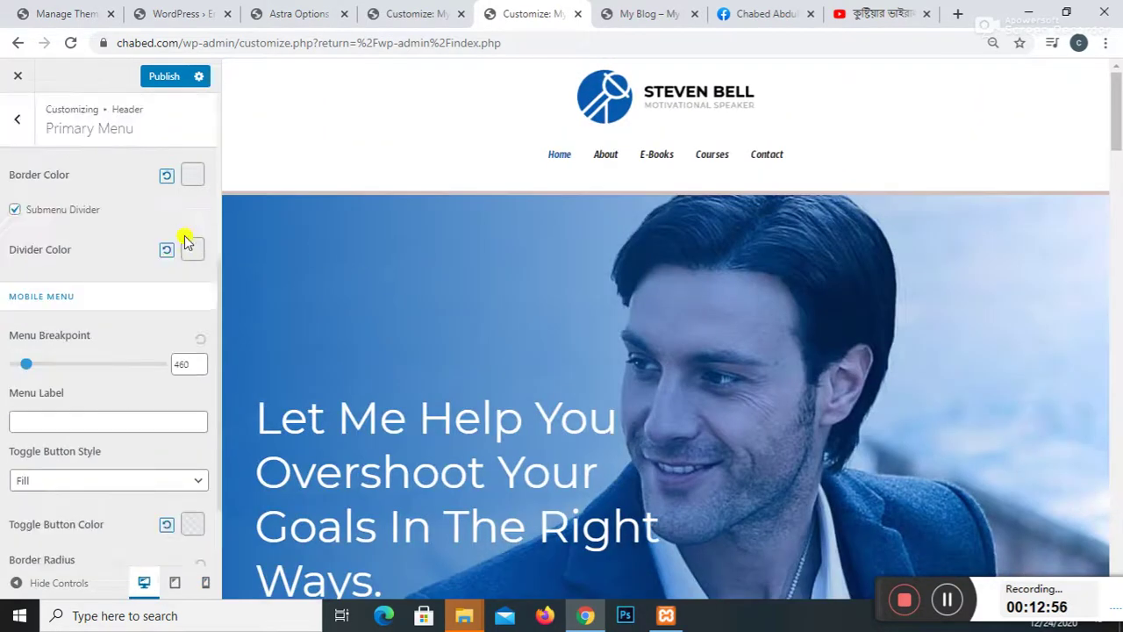
pyautogui.scroll(4, 184, 242)
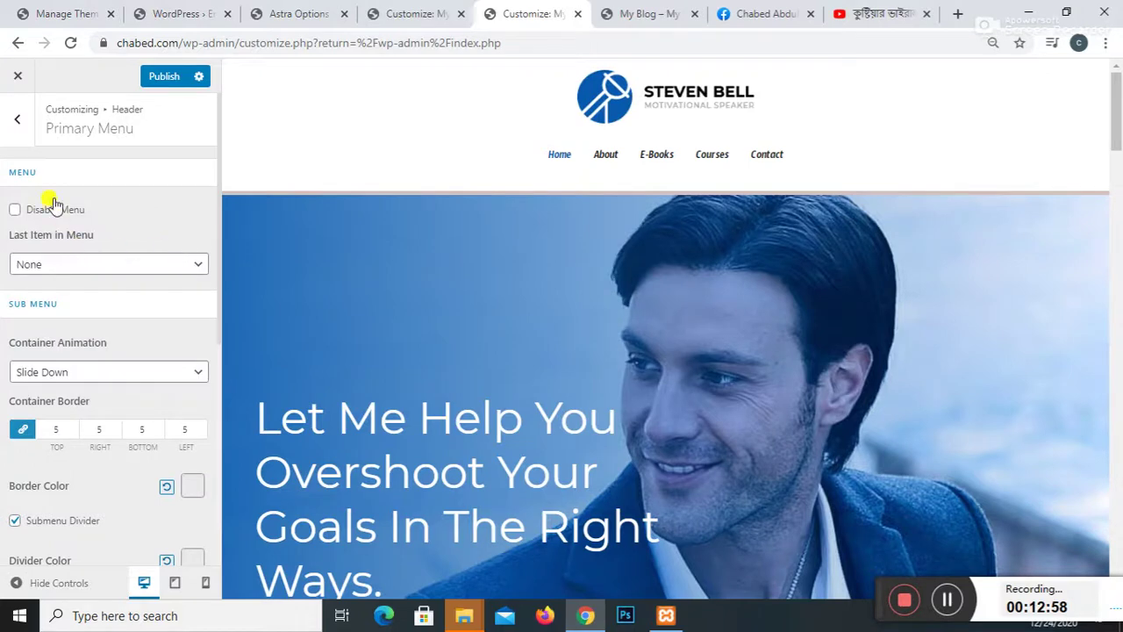
pyautogui.click(158, 76)
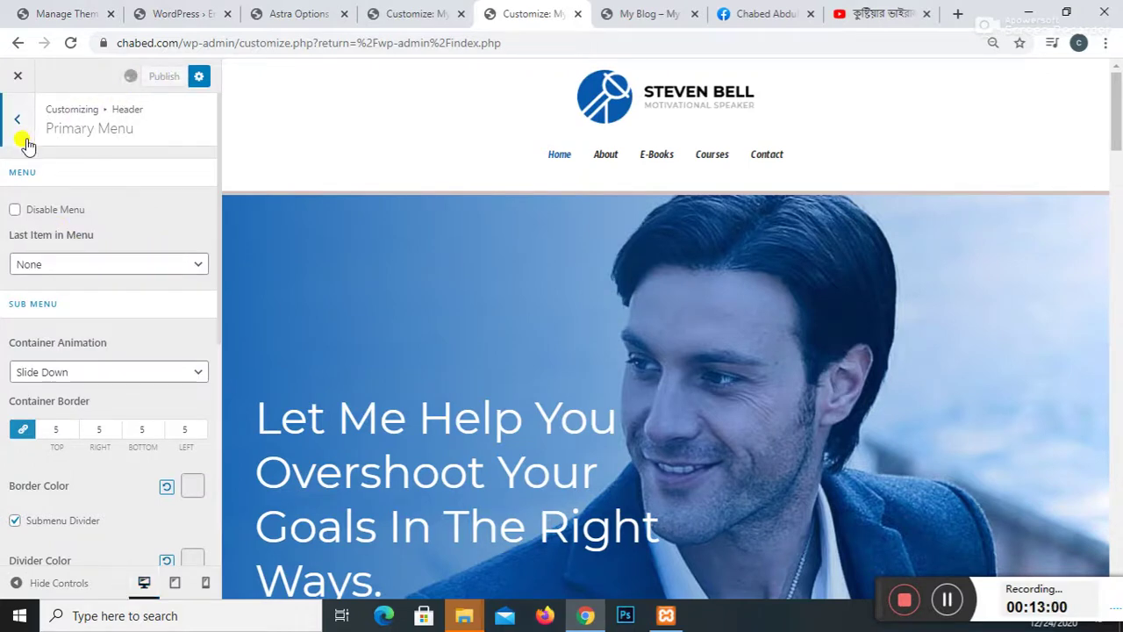
# Step: Try disabling the primary menu in the Primary Menu settings, enable it again and return to the Header settings
pyautogui.click(25, 126)
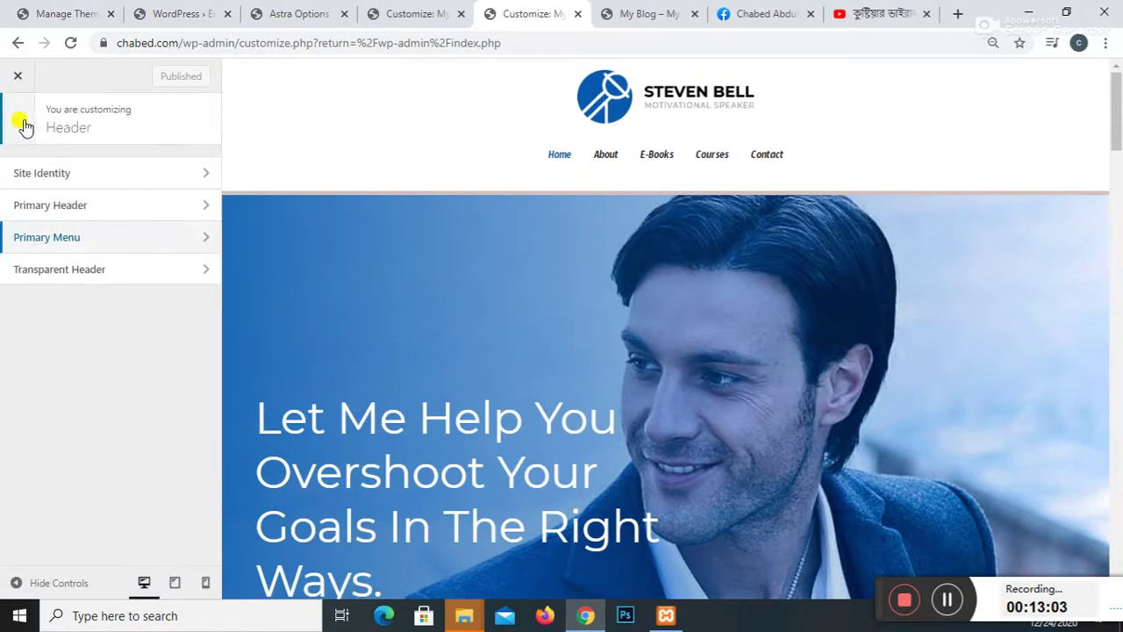
pyautogui.click(30, 236)
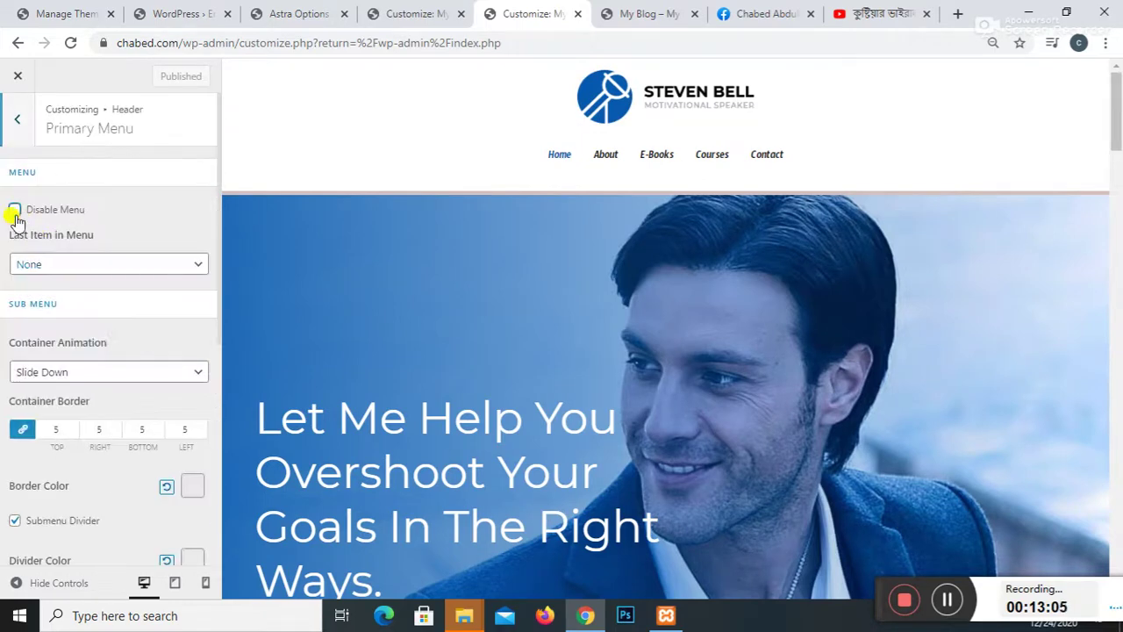
pyautogui.click(15, 211)
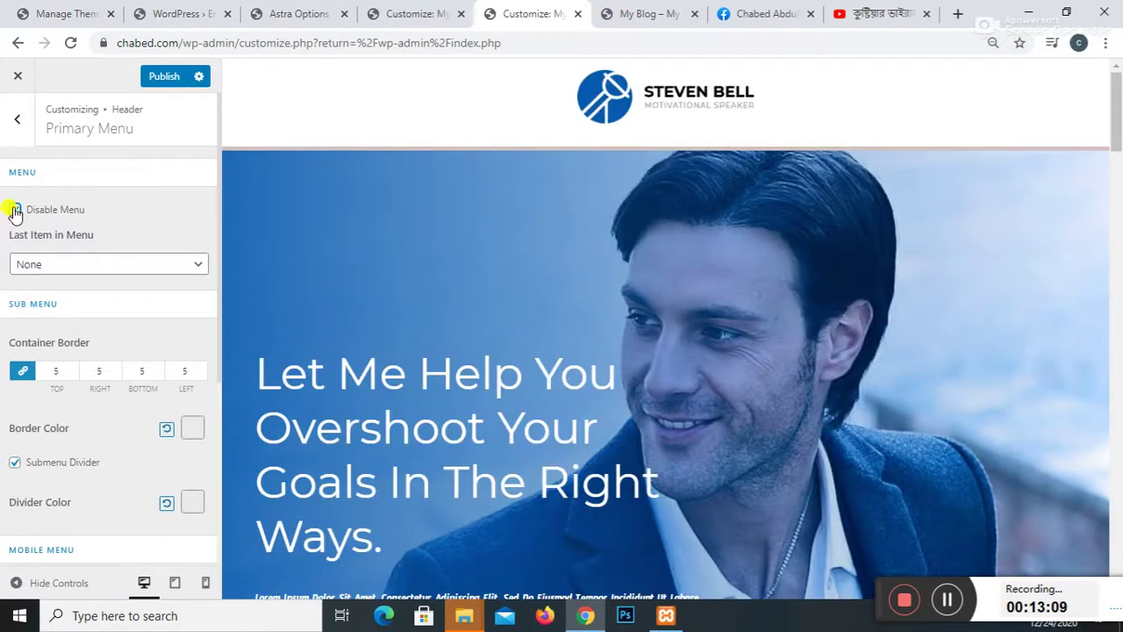
pyautogui.click(15, 211)
pyautogui.click(17, 118)
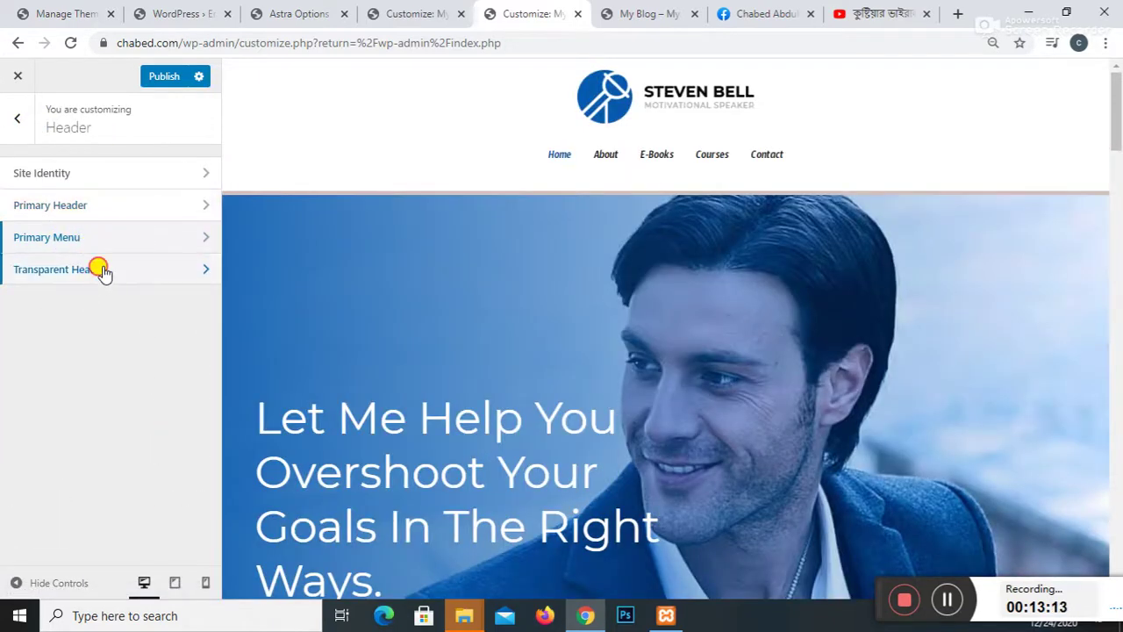
# Step: In the Transparent Header settings, set it to be enabled on Mobile and switch the preview to tablet size
pyautogui.click(103, 273)
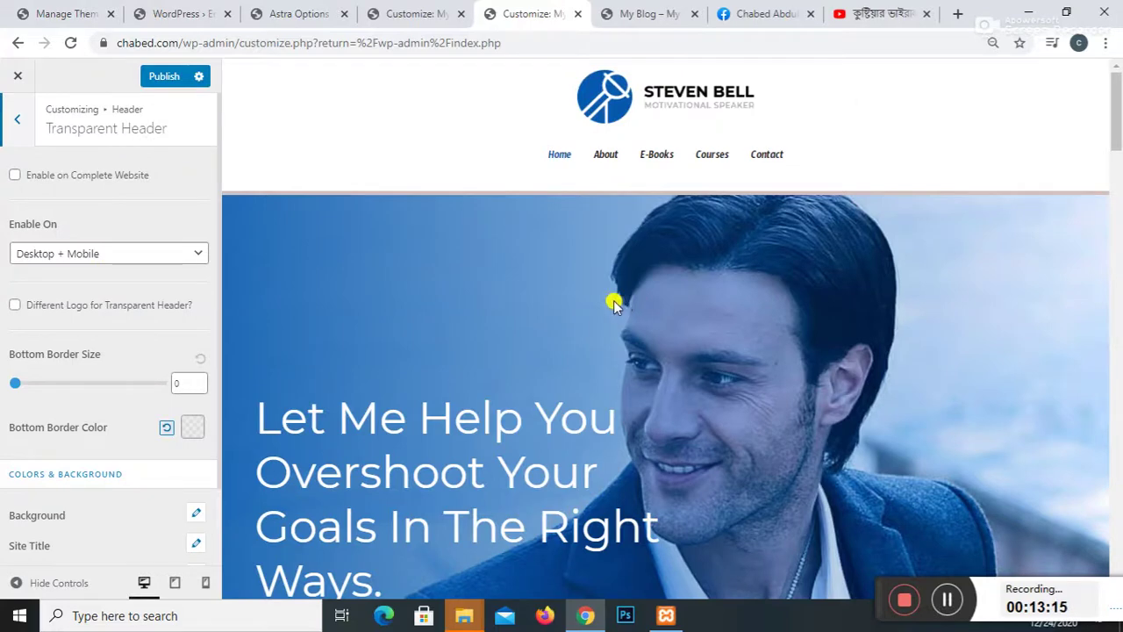
pyautogui.click(154, 261)
pyautogui.click(38, 286)
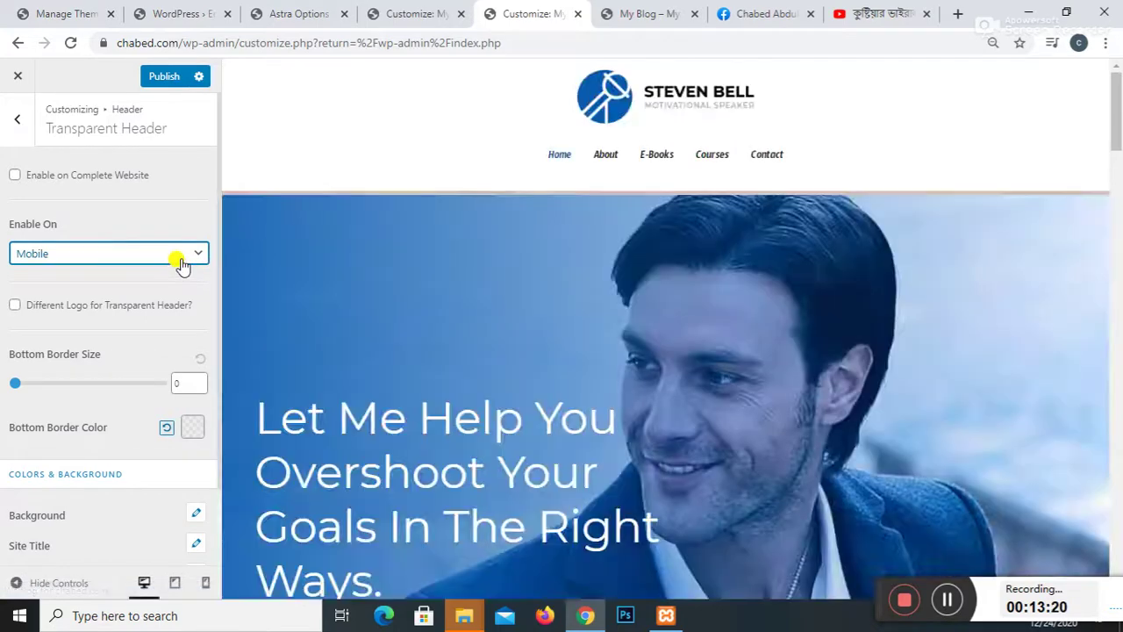
pyautogui.click(173, 584)
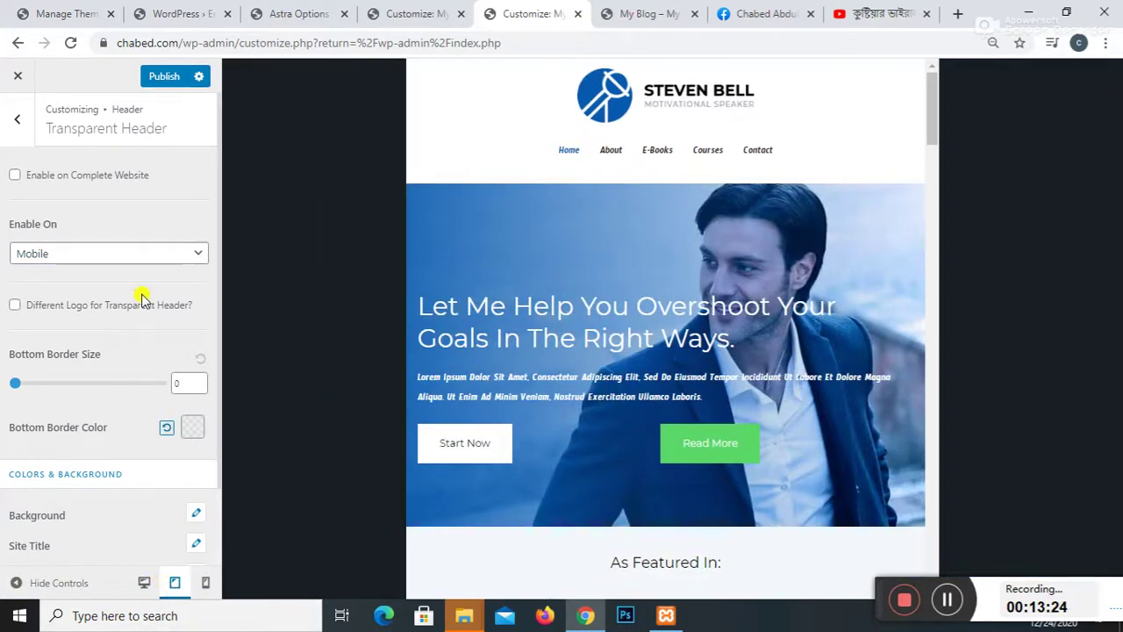
# Step: Set the transparent header's bottom border size to 9 and its bottom border color to a dusty pink
pyautogui.moveTo(24, 394); pyautogui.dragTo(17, 386)
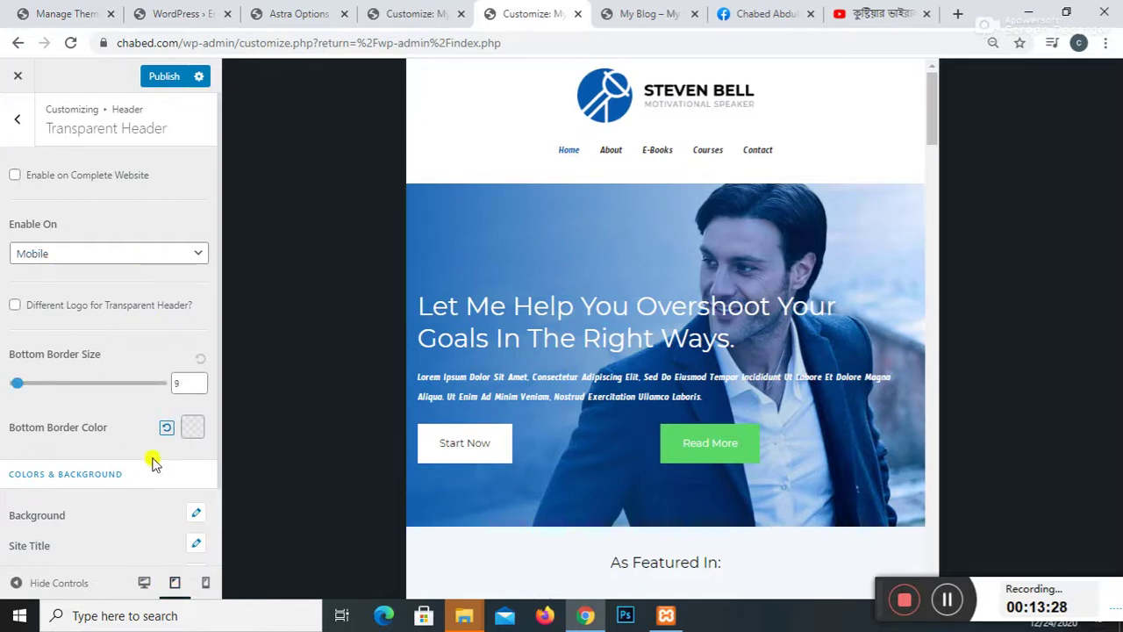
pyautogui.click(191, 430)
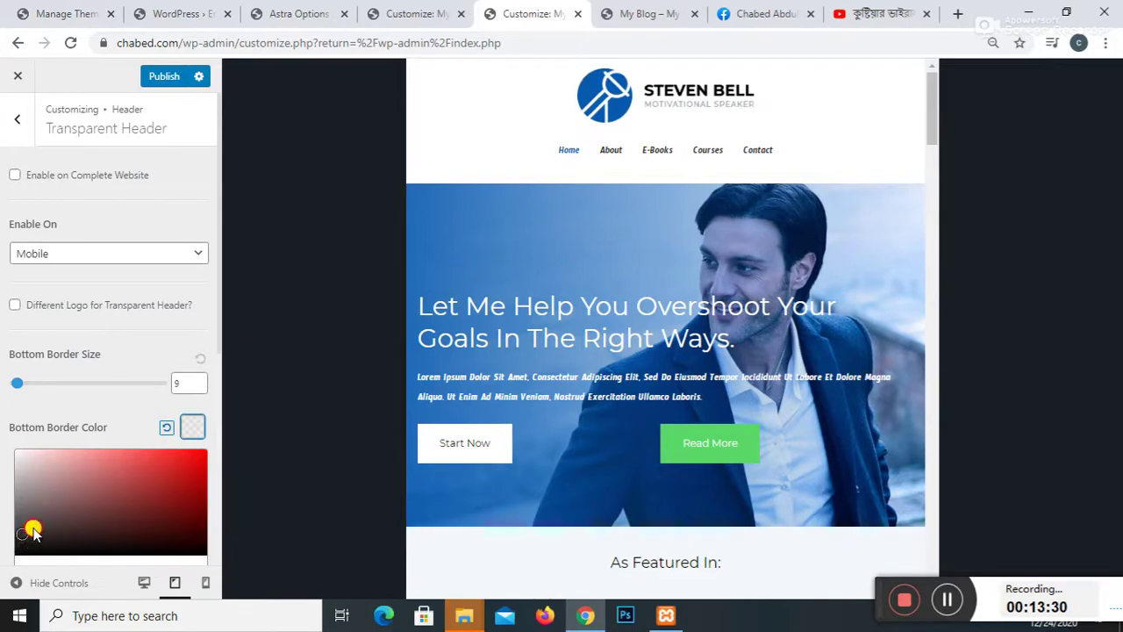
pyautogui.moveTo(33, 531); pyautogui.dragTo(74, 479)
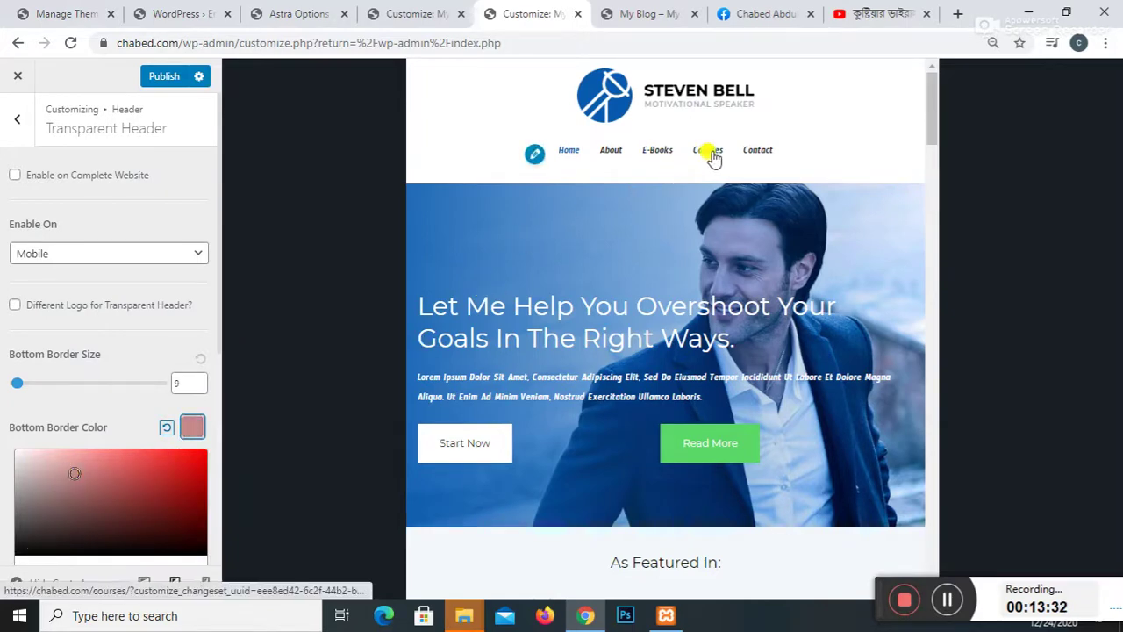
pyautogui.scroll(-5, 430, 450)
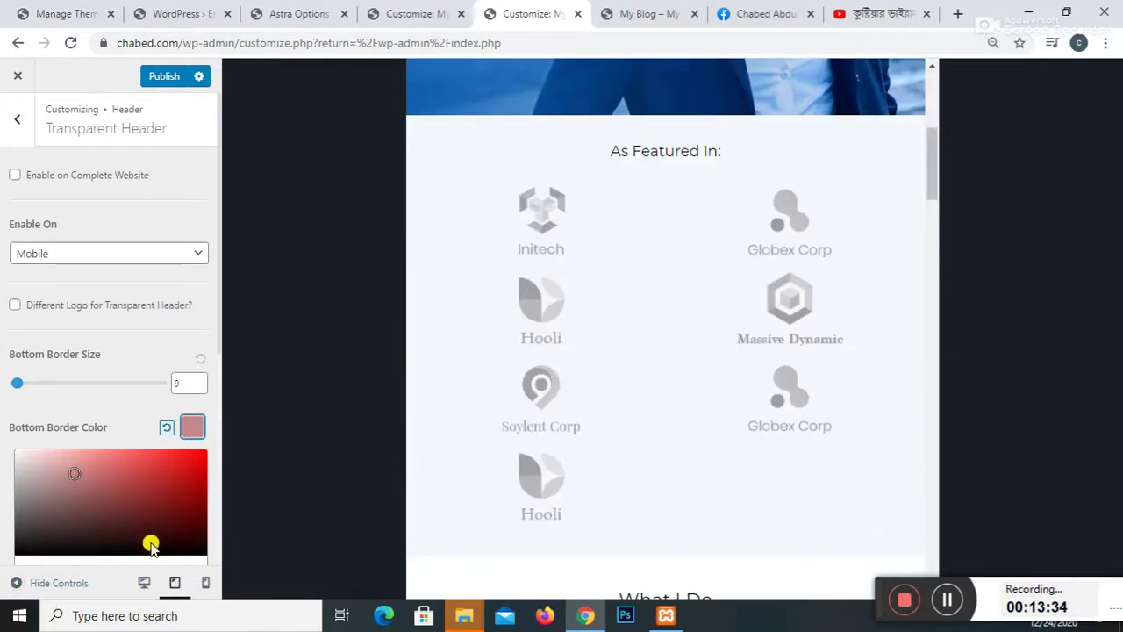
# Step: Return the preview to desktop size and open the header's Site Identity settings
pyautogui.click(15, 117)
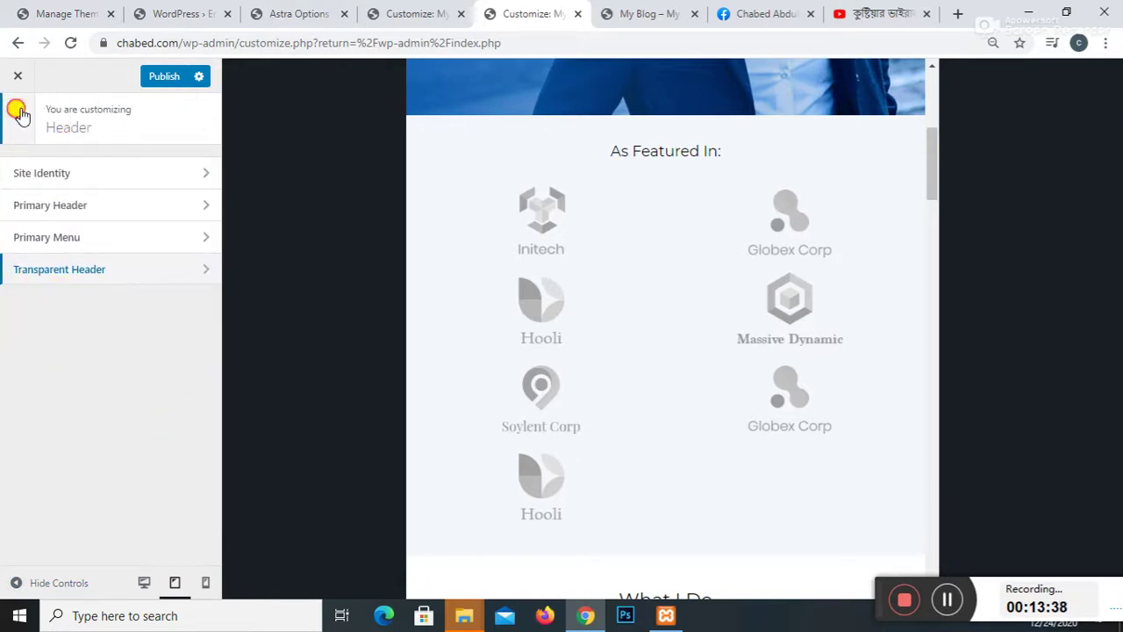
pyautogui.click(18, 115)
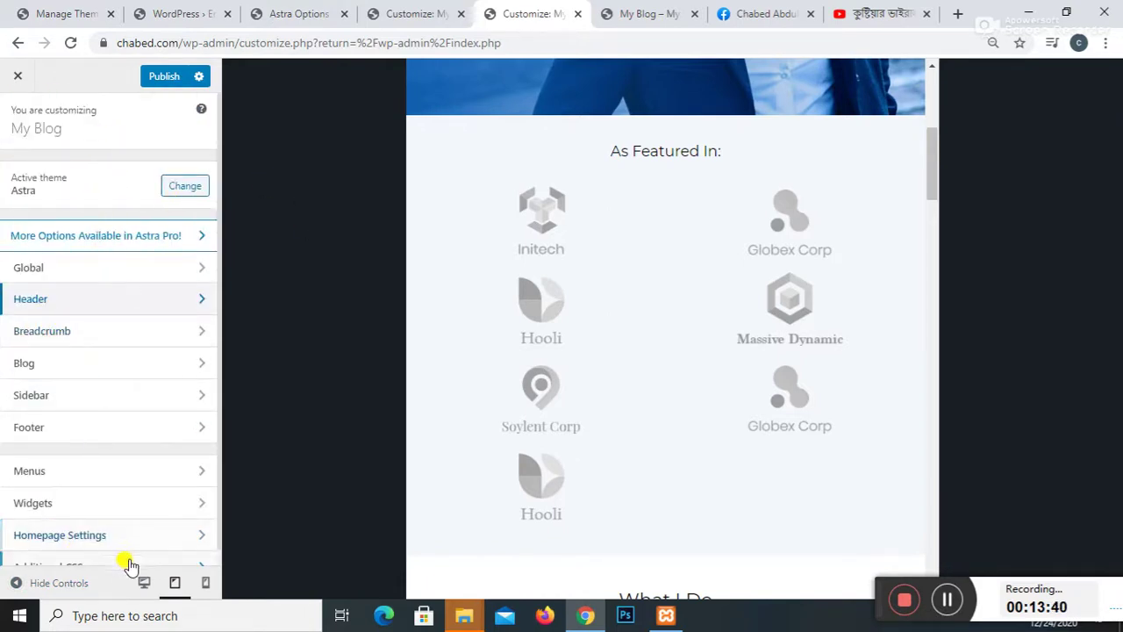
pyautogui.click(144, 583)
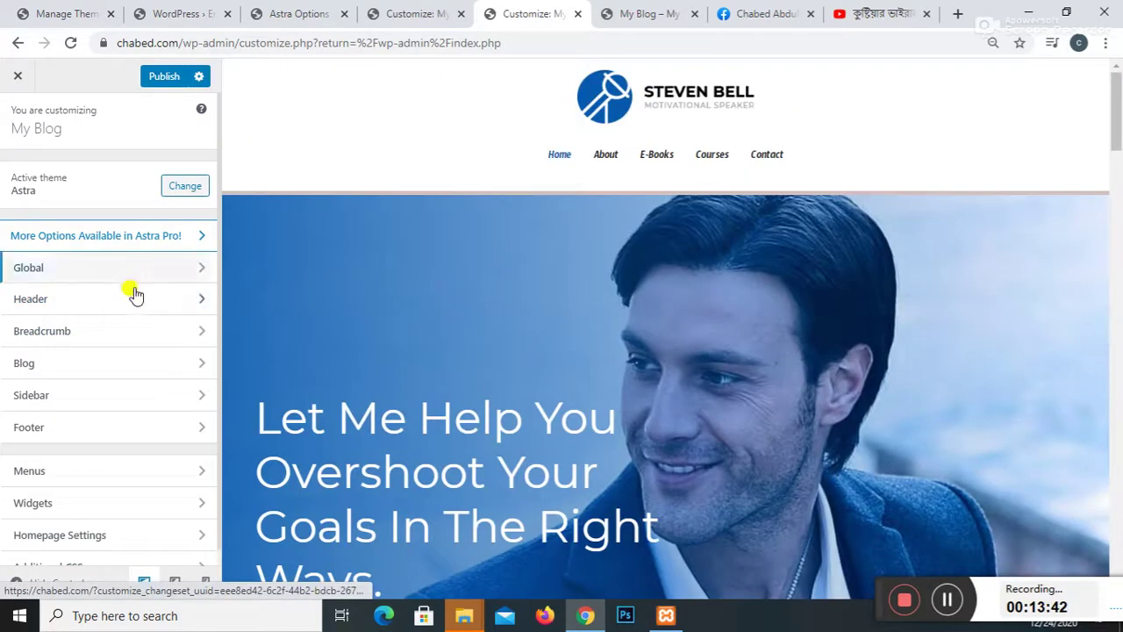
pyautogui.click(103, 299)
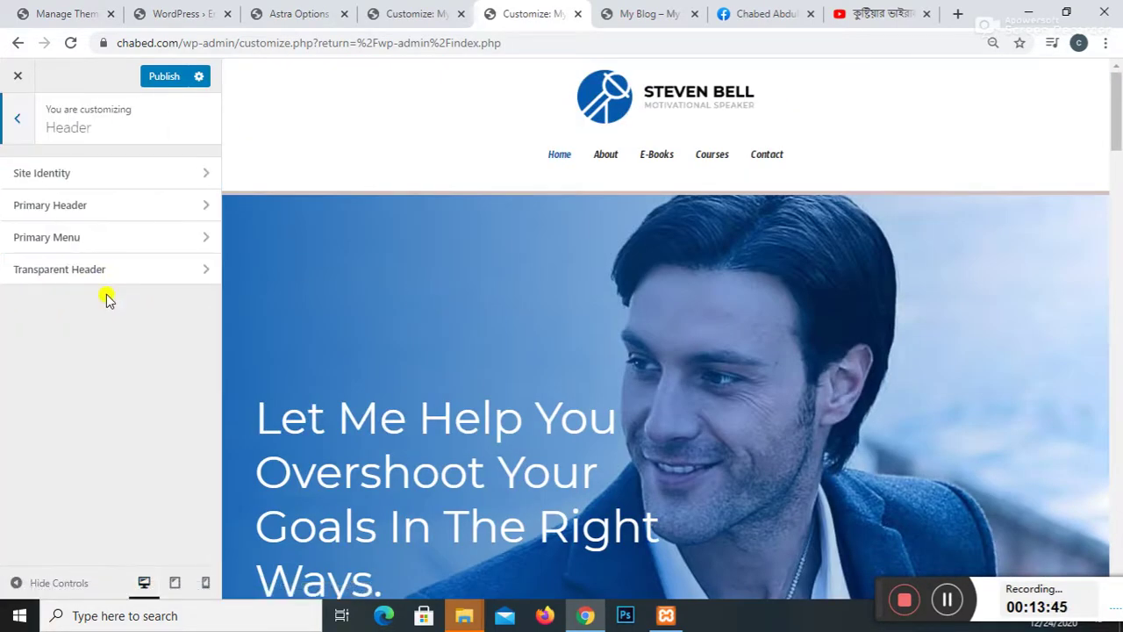
pyautogui.click(114, 180)
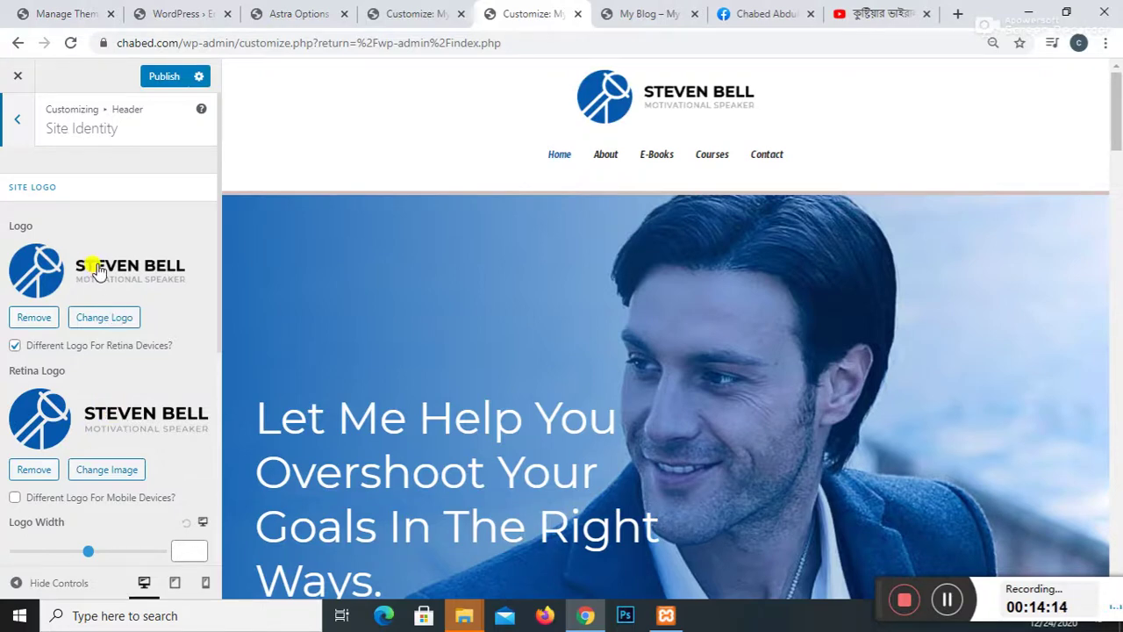
# Step: Remove the current site logo and browse the Downloads folder for a new logo image to upload
pyautogui.click(35, 318)
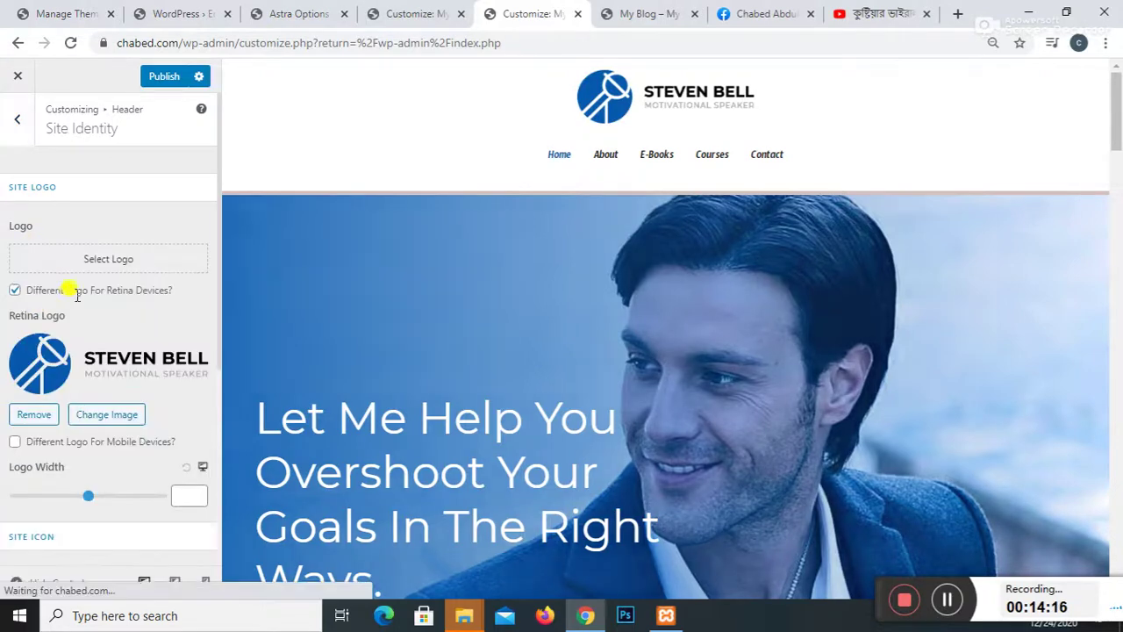
pyautogui.click(90, 259)
pyautogui.click(63, 133)
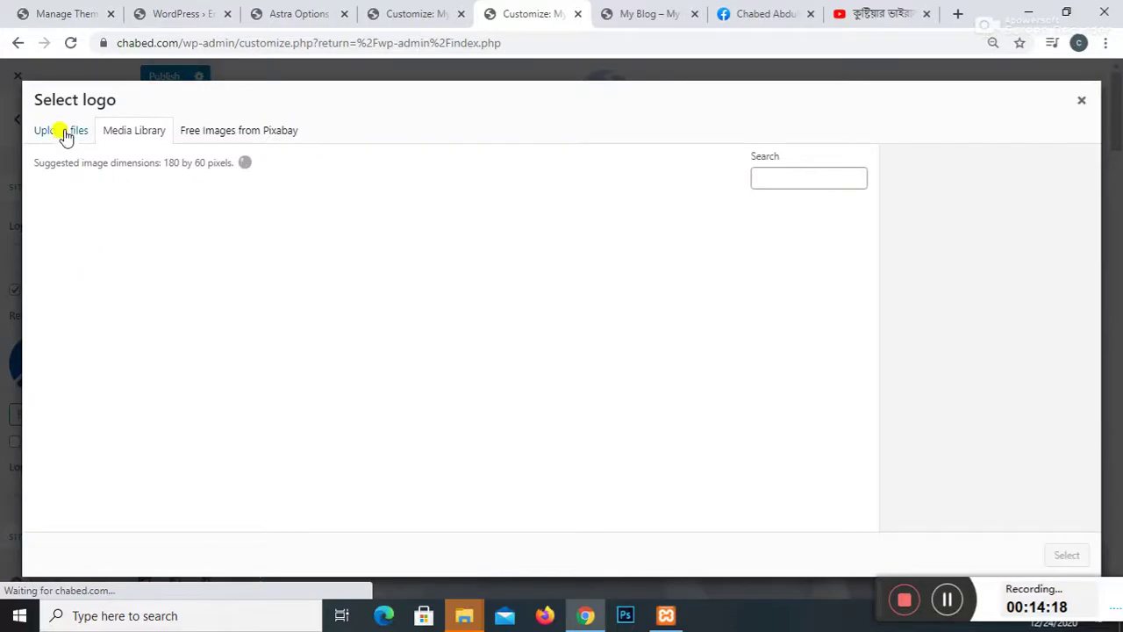
pyautogui.click(576, 341)
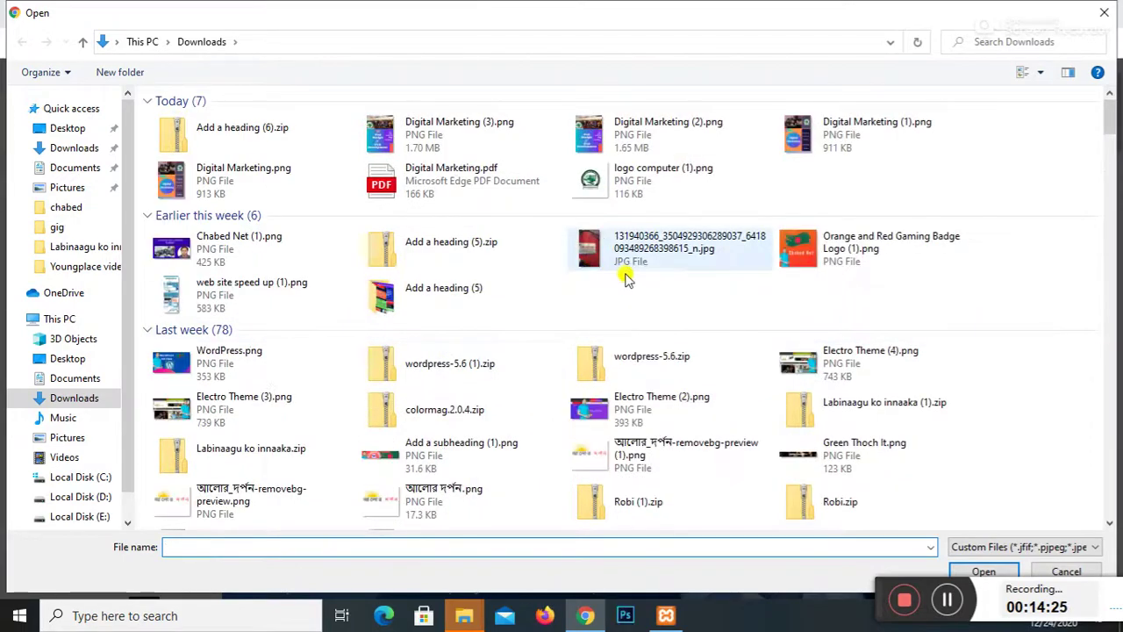
pyautogui.scroll(-15, 647, 310)
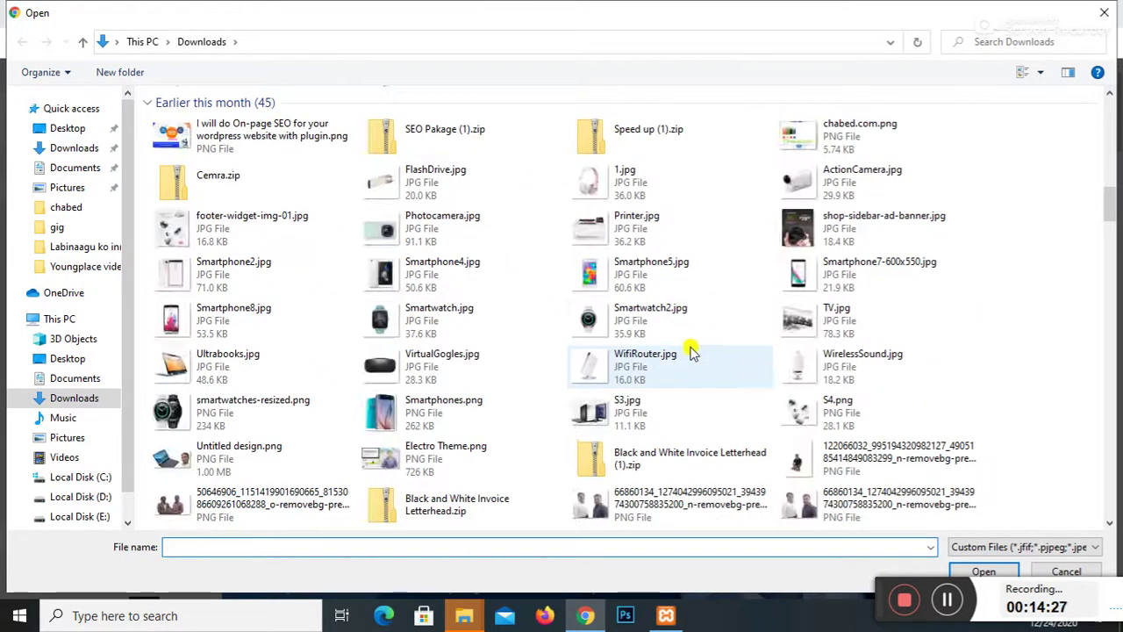
pyautogui.scroll(-12, 614, 359)
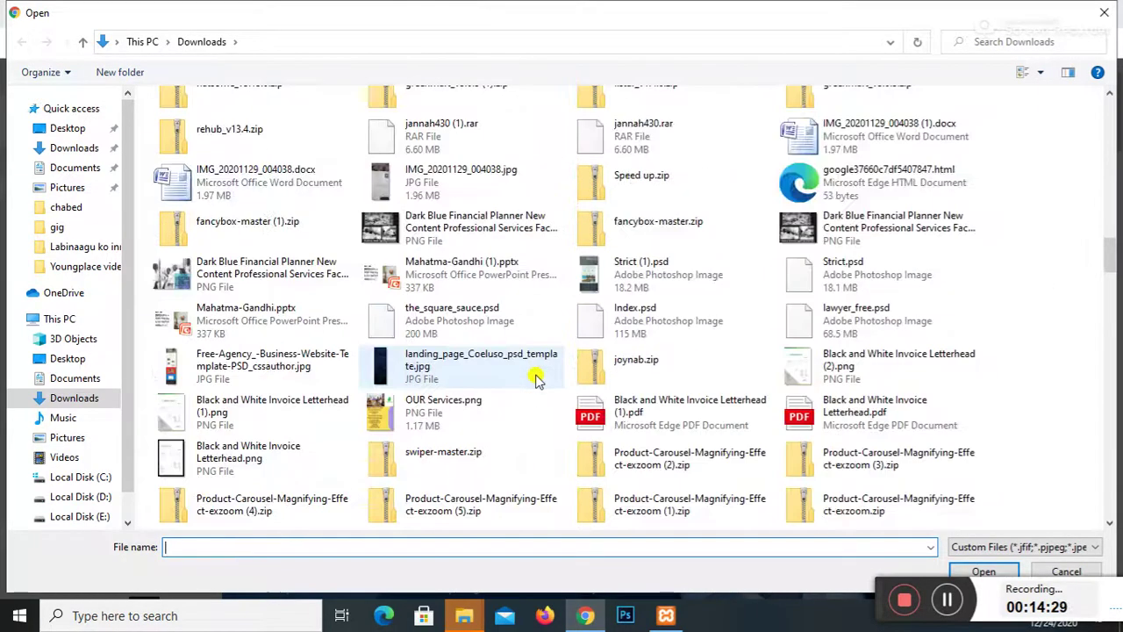
pyautogui.scroll(-15, 537, 379)
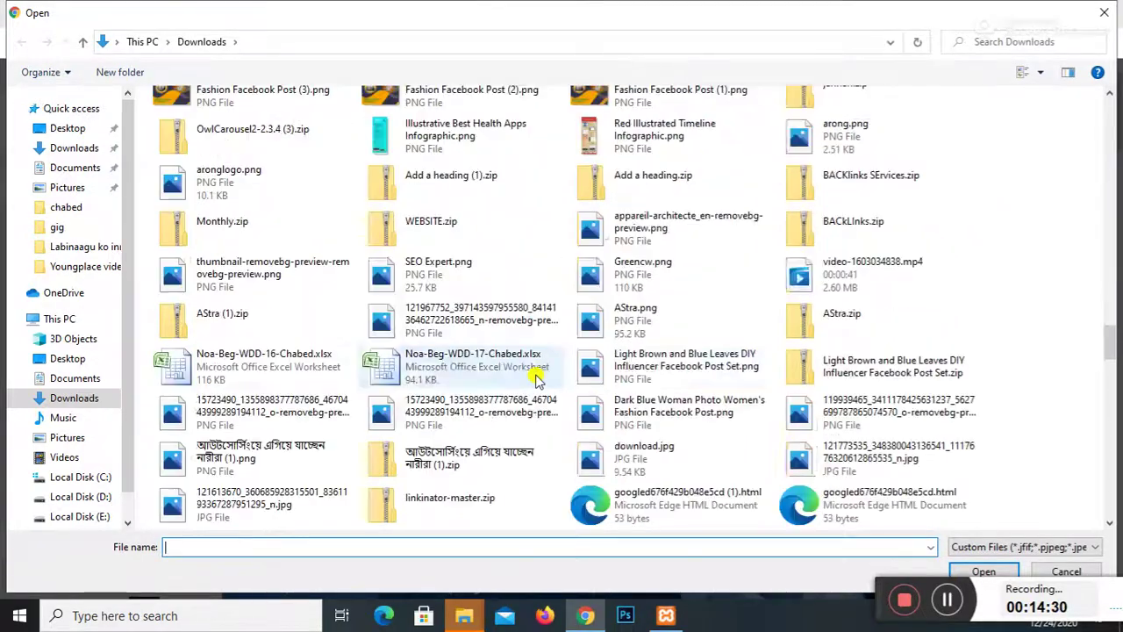
pyautogui.scroll(-9, 537, 379)
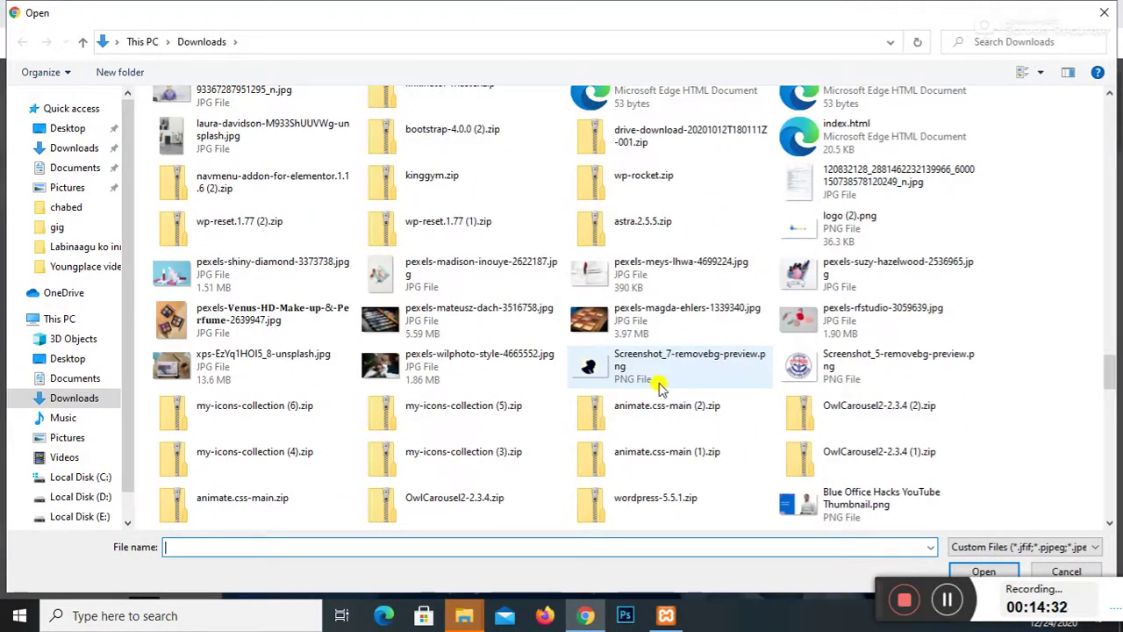
# Step: Upload download-removebg-preview (1).png from the Downloads folder and set it as the site logo without cropping
pyautogui.scroll(-14, 660, 387)
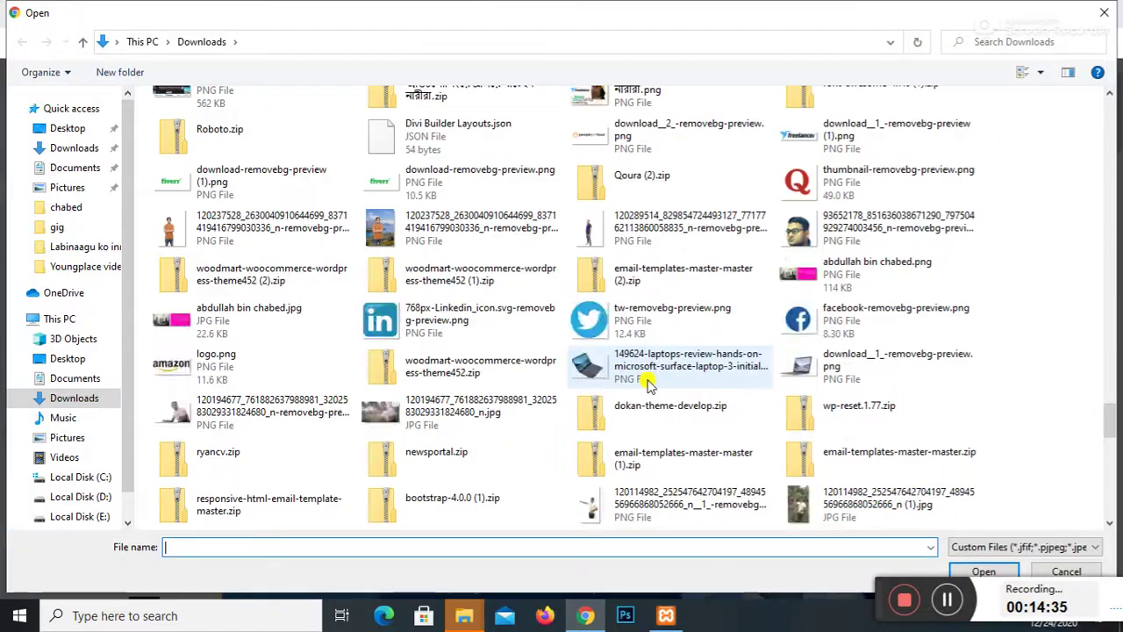
pyautogui.scroll(-9, 648, 383)
pyautogui.scroll(-6, 647, 383)
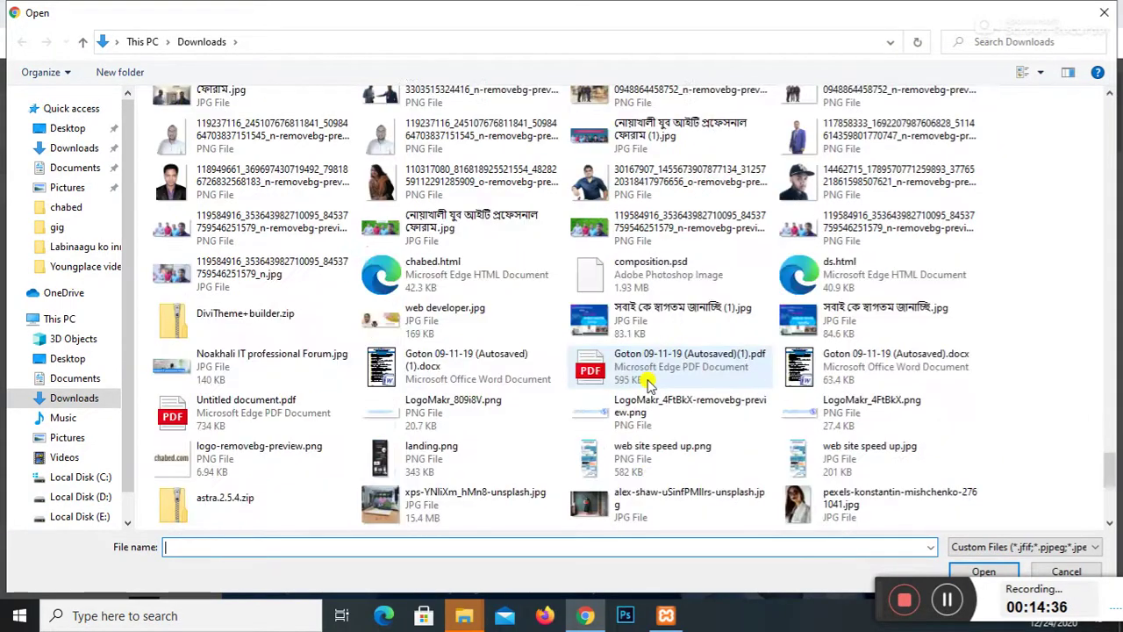
pyautogui.scroll(-10, 647, 384)
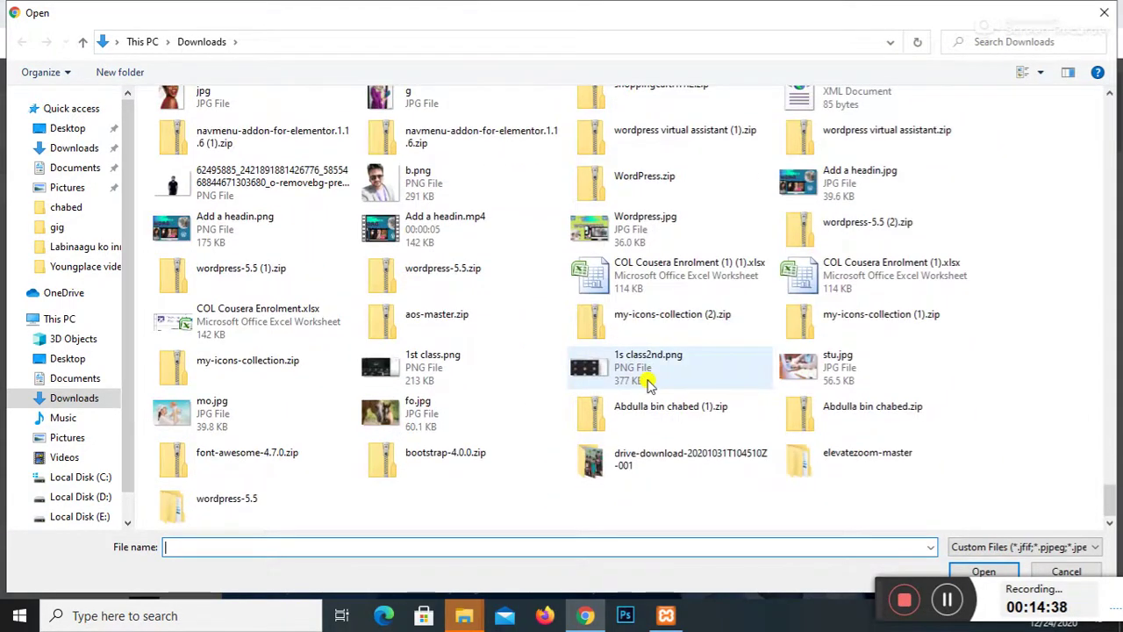
pyautogui.scroll(12, 415, 379)
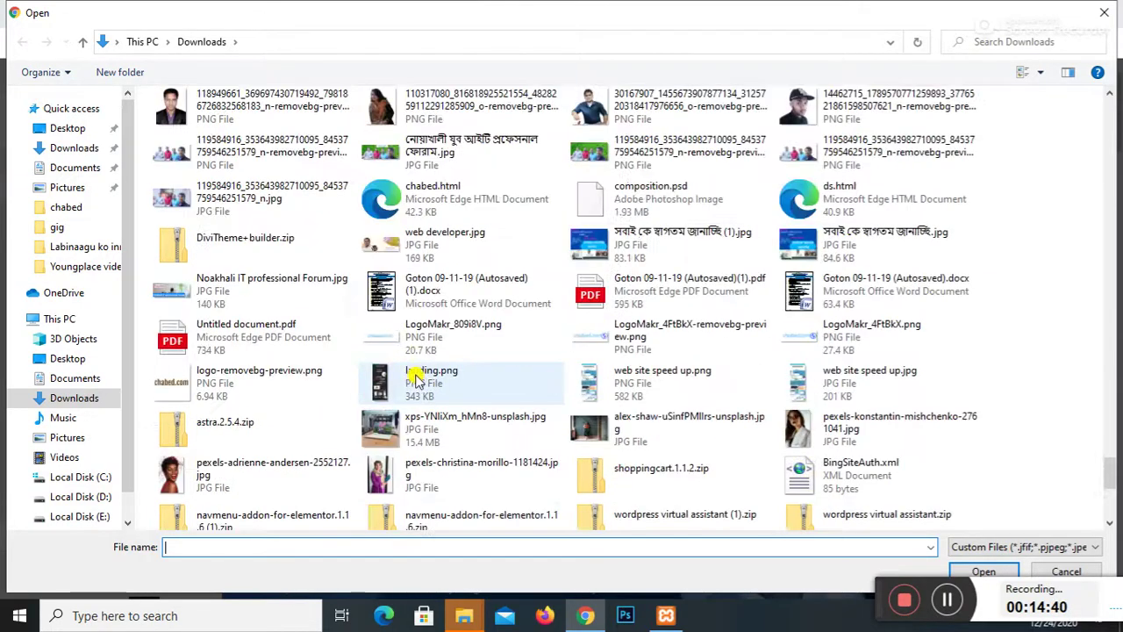
pyautogui.scroll(20, 419, 375)
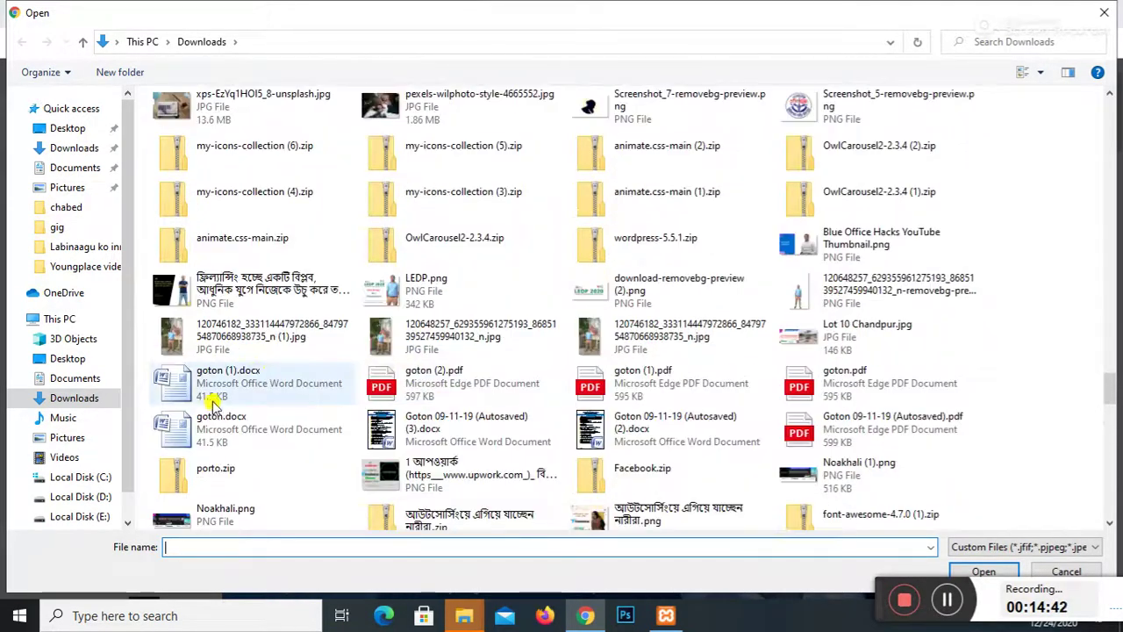
pyautogui.scroll(-6, 211, 402)
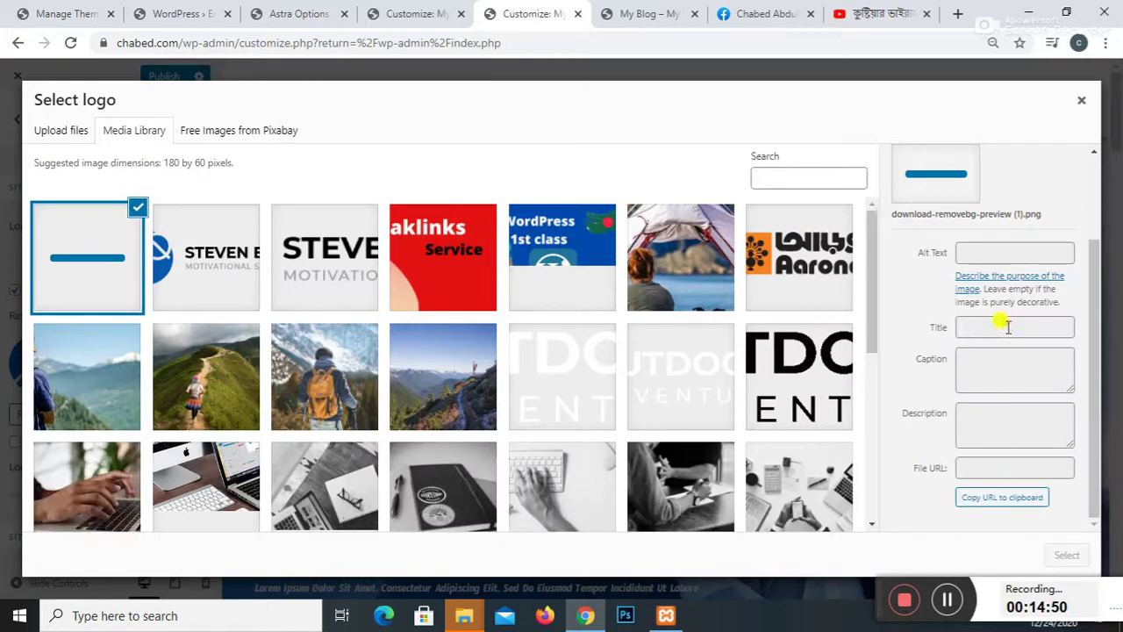
pyautogui.click(1067, 555)
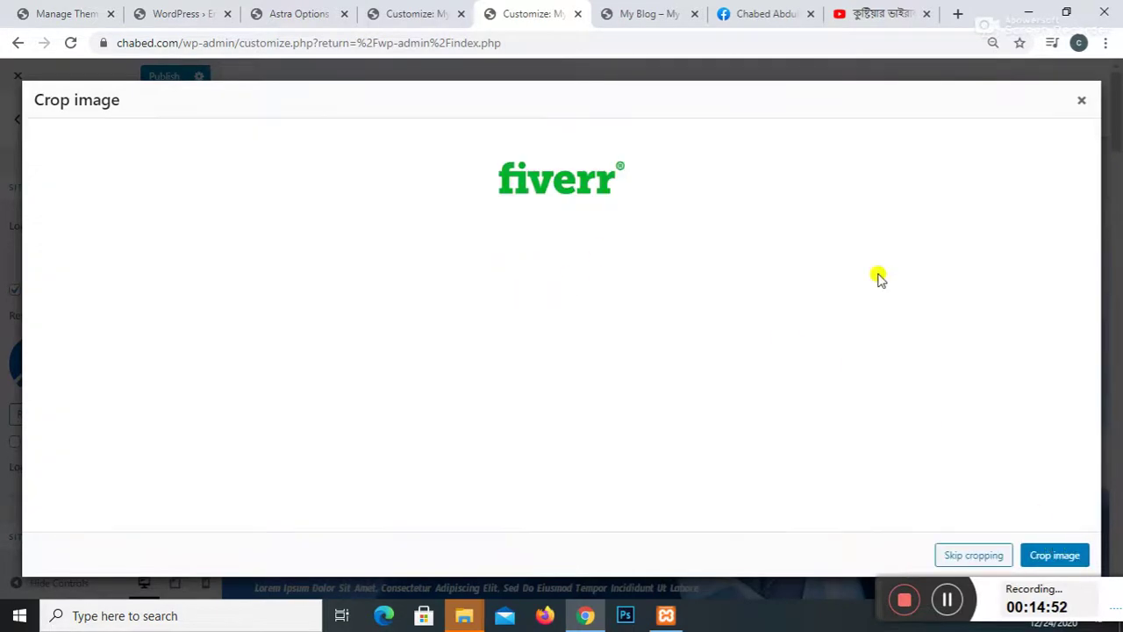
pyautogui.click(992, 556)
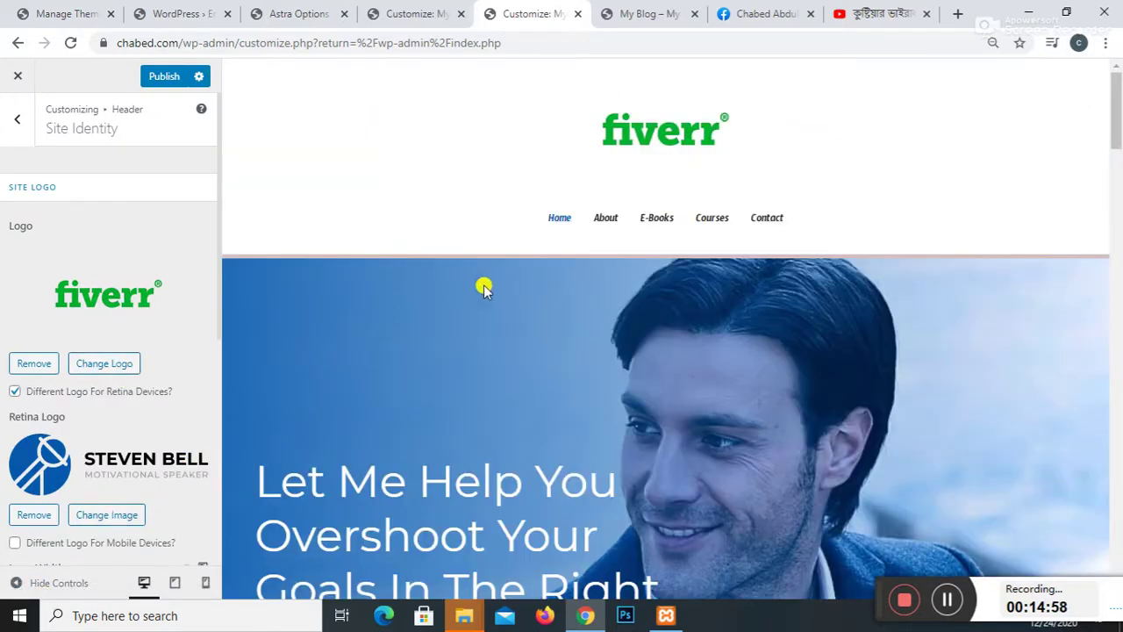
# Step: Set the retina logo to the fiverr image from the media library
pyautogui.click(49, 492)
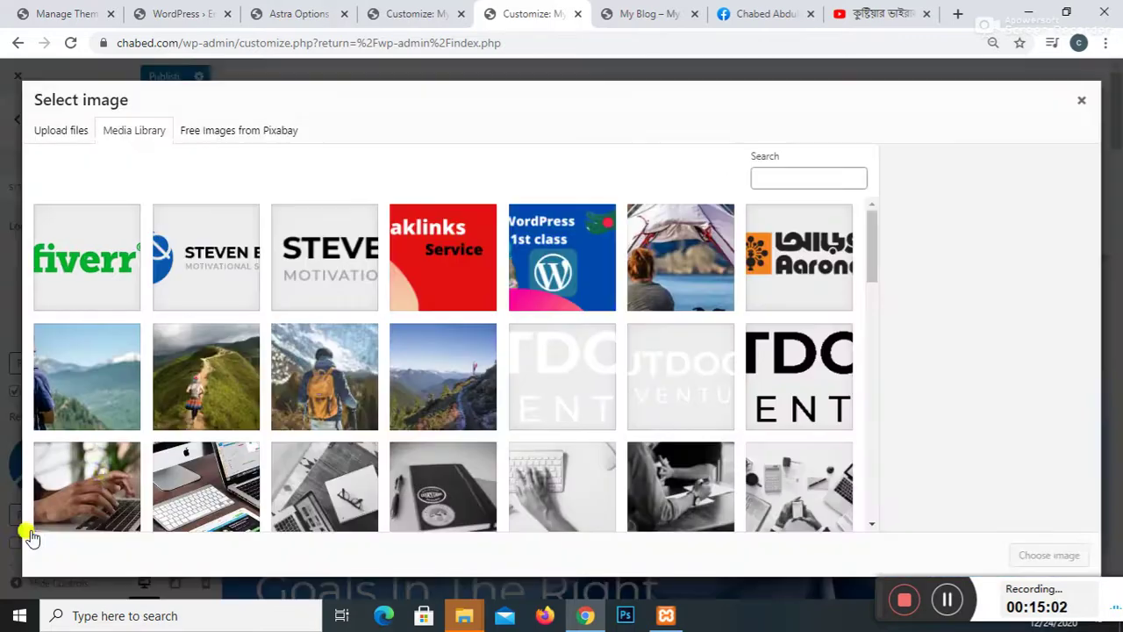
pyautogui.click(98, 266)
pyautogui.click(1038, 548)
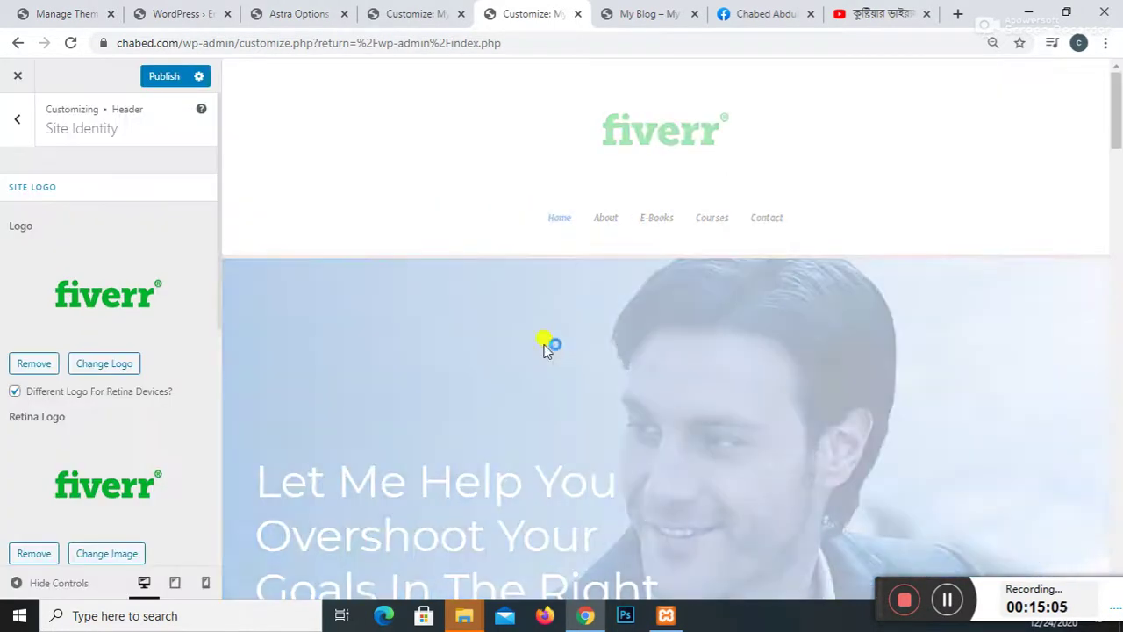
# Step: Look over the page and check its header in the tablet preview
pyautogui.scroll(-10, 770, 243)
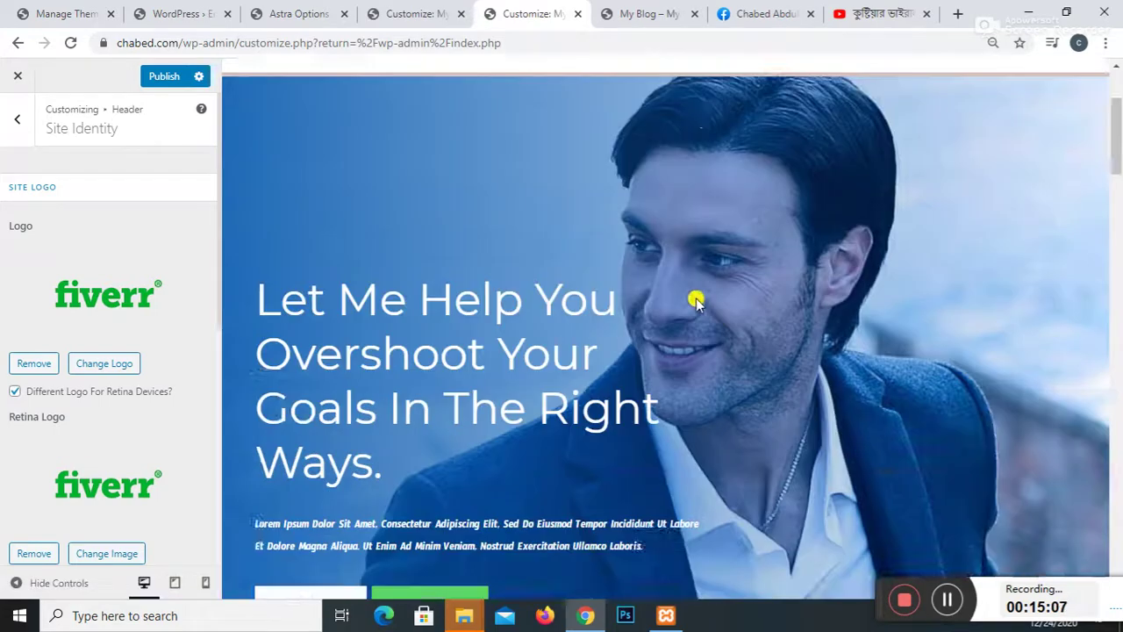
pyautogui.scroll(-1, 126, 386)
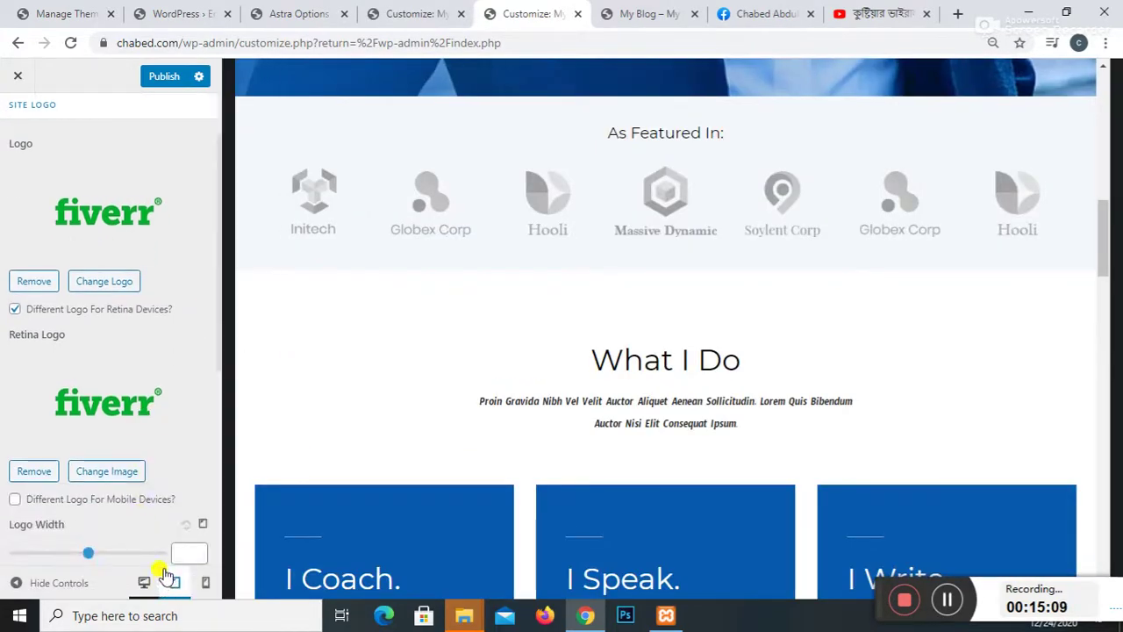
pyautogui.click(173, 582)
pyautogui.scroll(10, 875, 255)
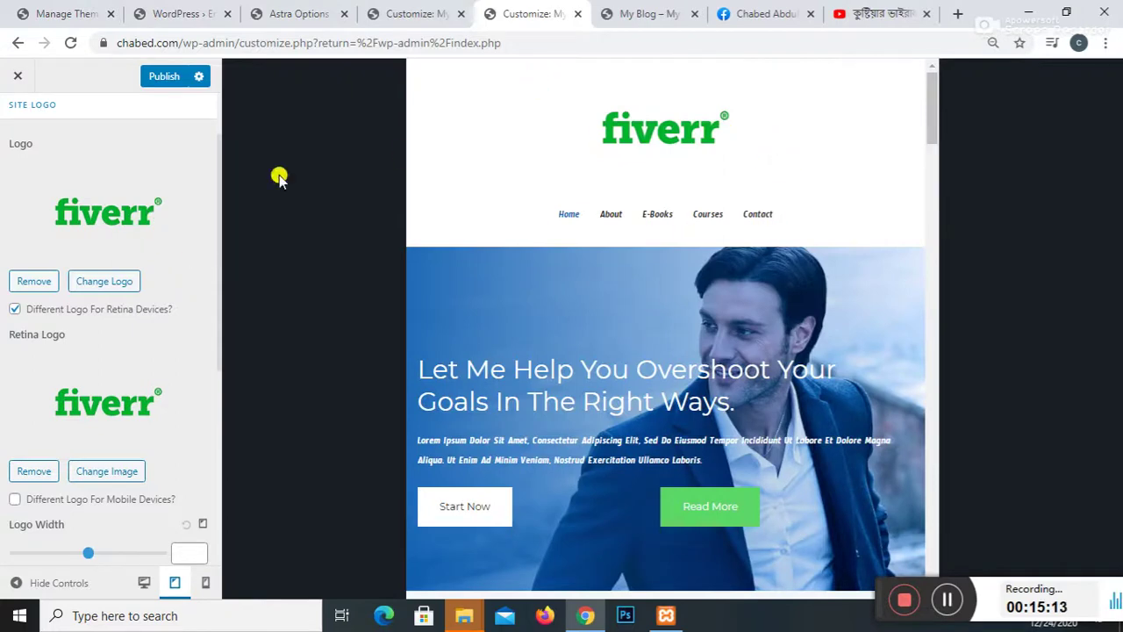
# Step: Remove the fiverr site logo and replace it with aronglogo.png from the media library, without cropping
pyautogui.click(34, 282)
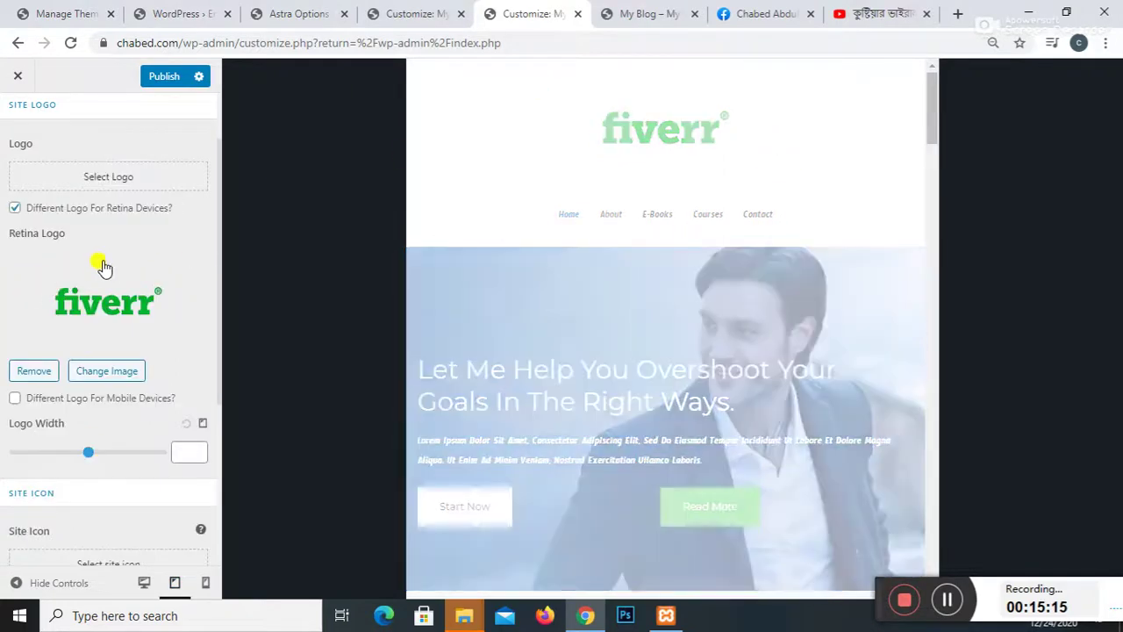
pyautogui.click(91, 178)
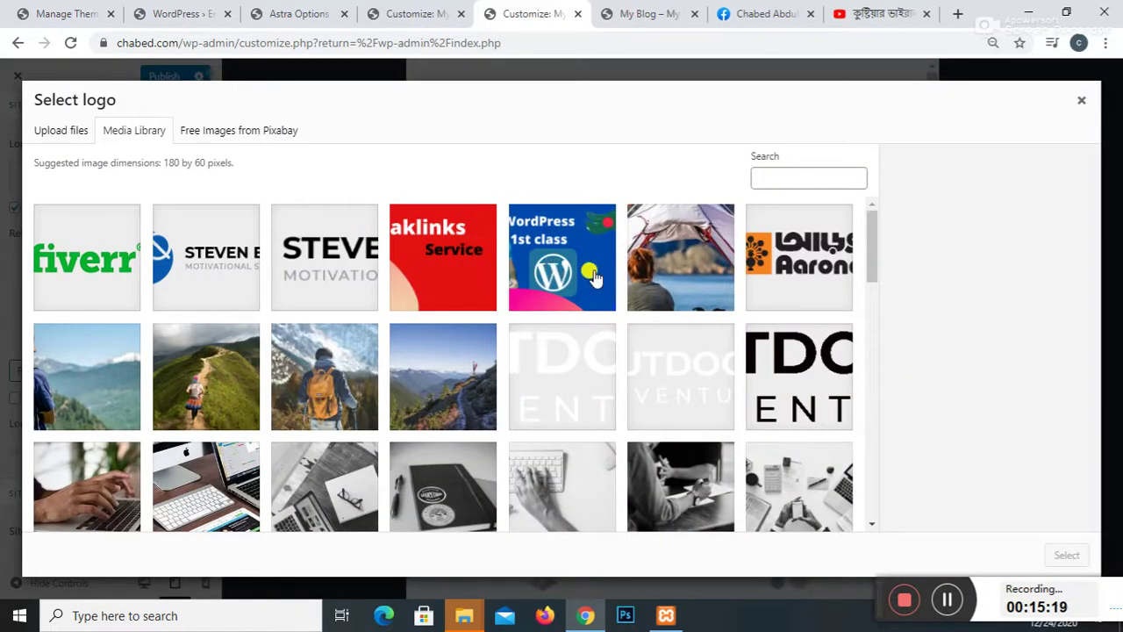
pyautogui.click(794, 289)
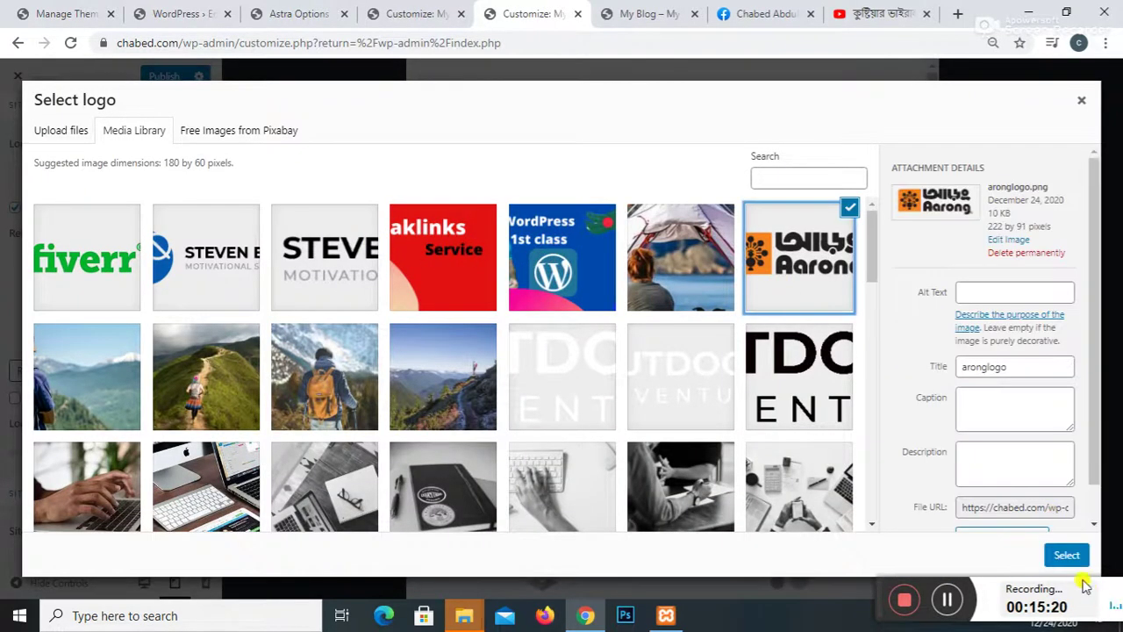
pyautogui.click(1067, 557)
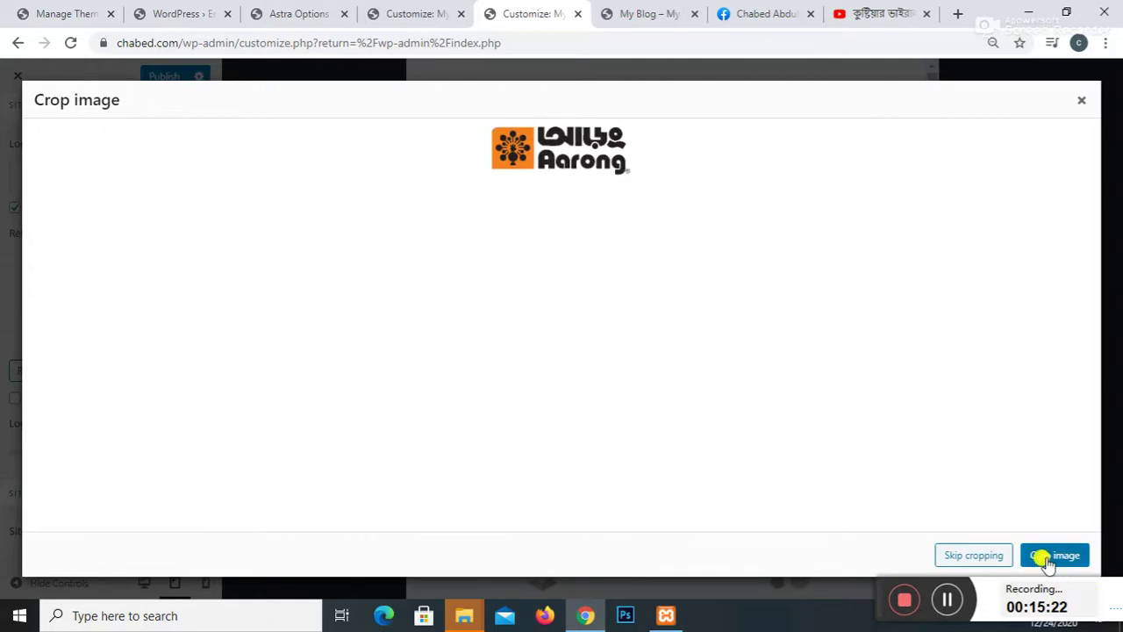
pyautogui.click(972, 555)
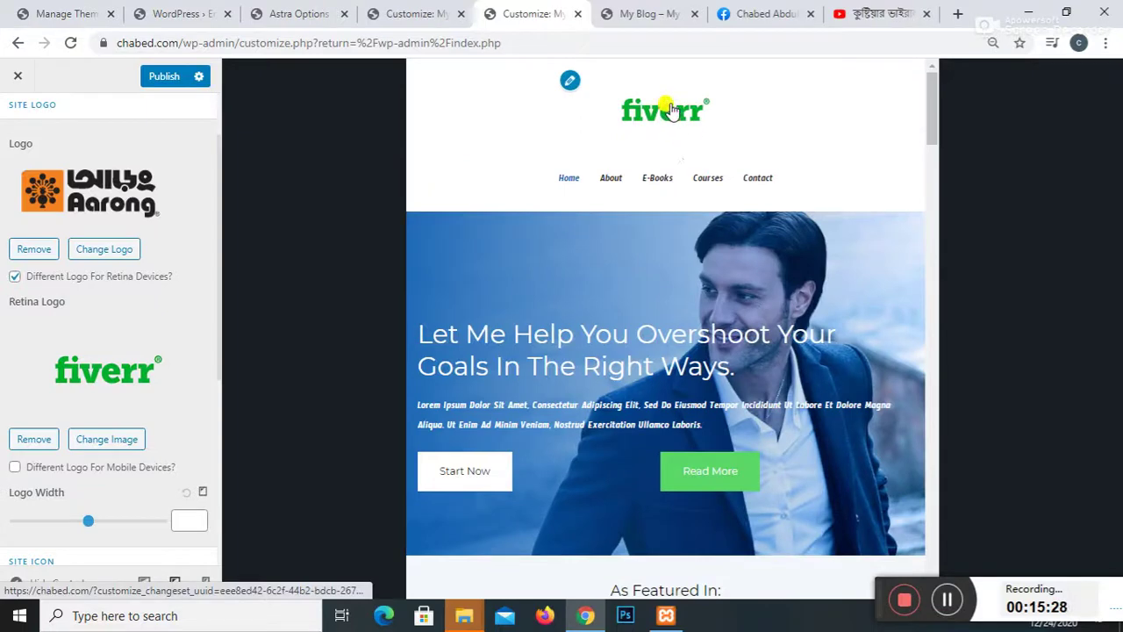
# Step: Remove the fiverr retina logo and choose the Aarong logo from the media library instead
pyautogui.click(33, 440)
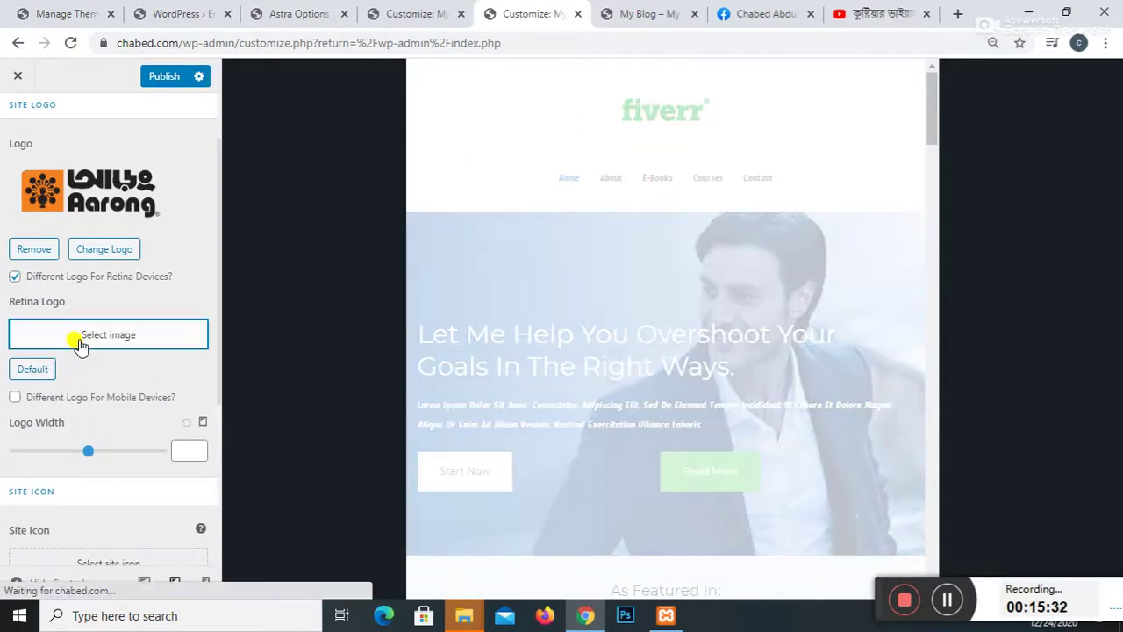
pyautogui.click(79, 344)
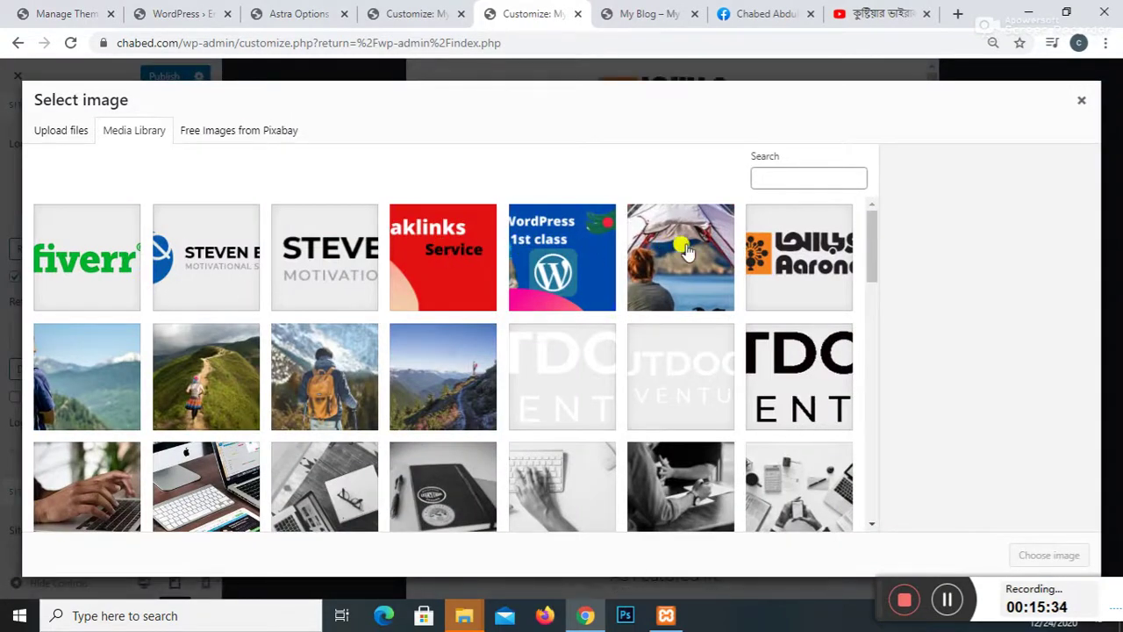
pyautogui.click(762, 258)
pyautogui.click(1049, 554)
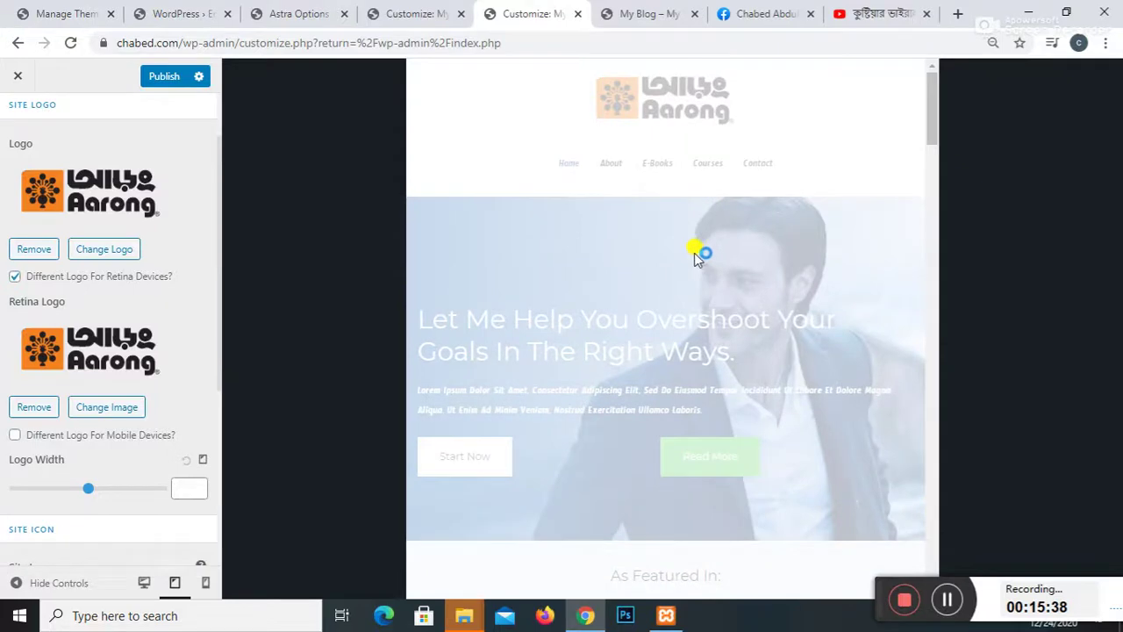
# Step: Compare the Aarong logo in the header across the mobile, tablet and desktop previews
pyautogui.scroll(-4, 687, 345)
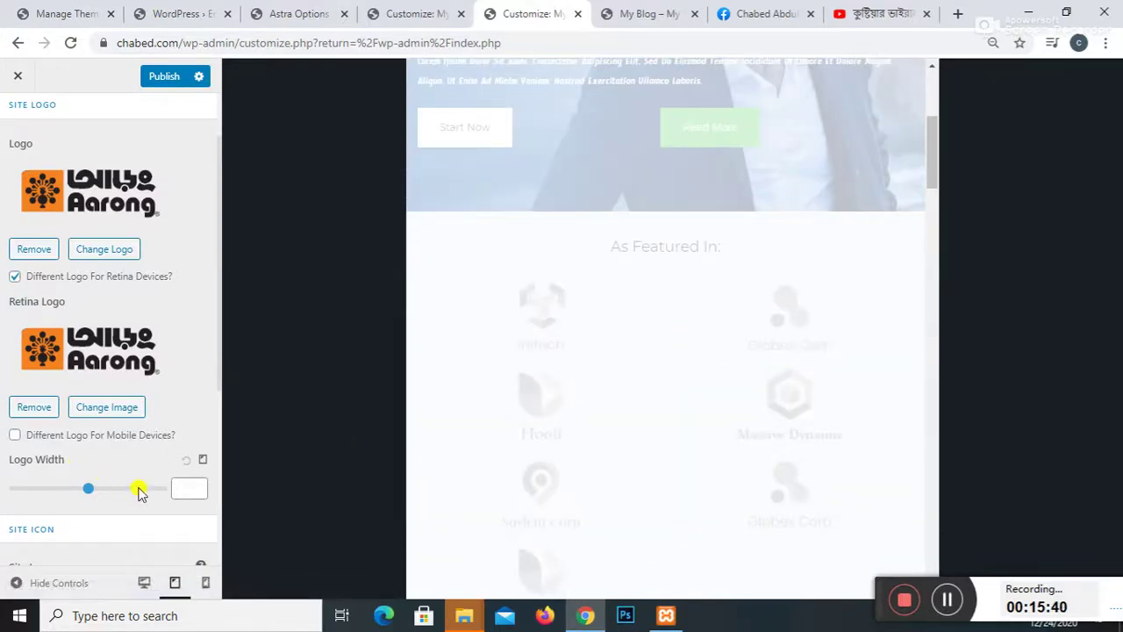
pyautogui.click(206, 583)
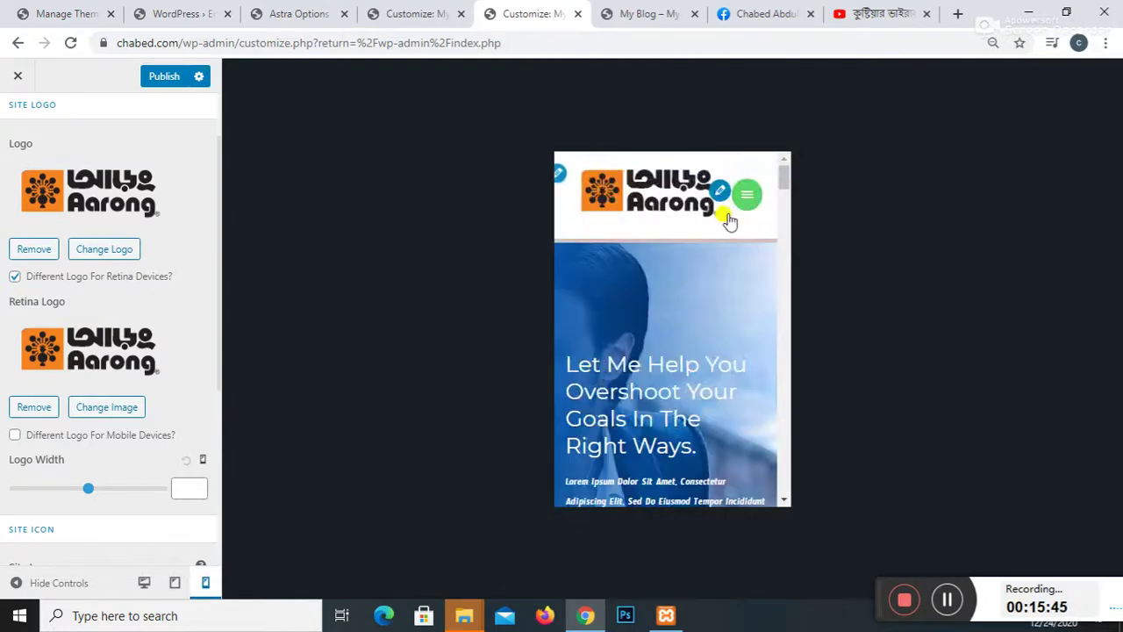
pyautogui.click(175, 582)
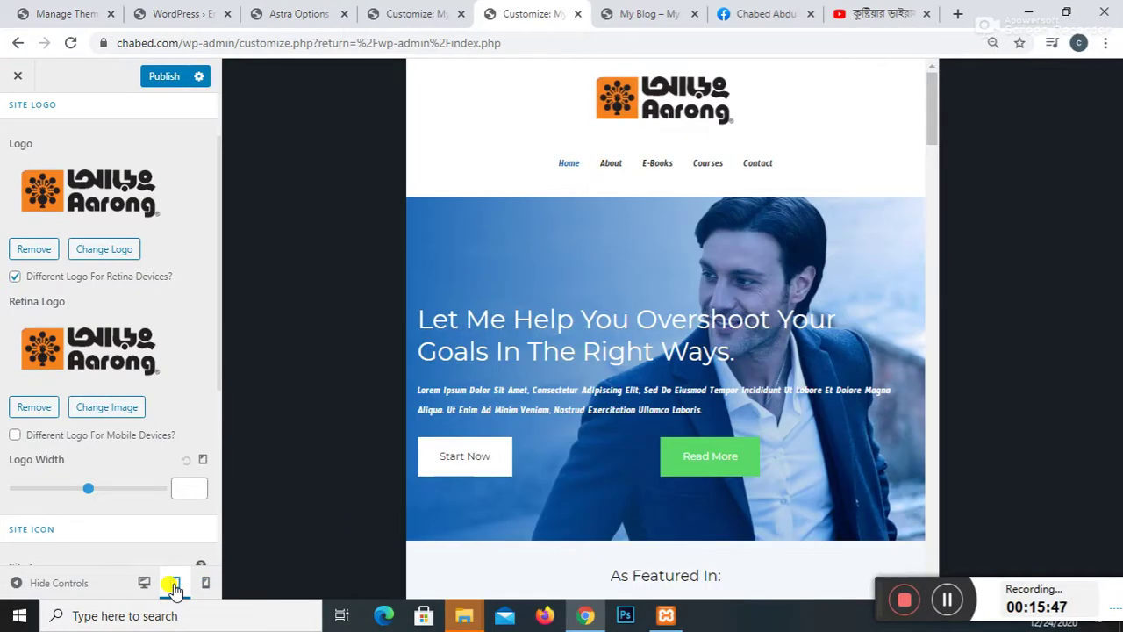
pyautogui.click(144, 583)
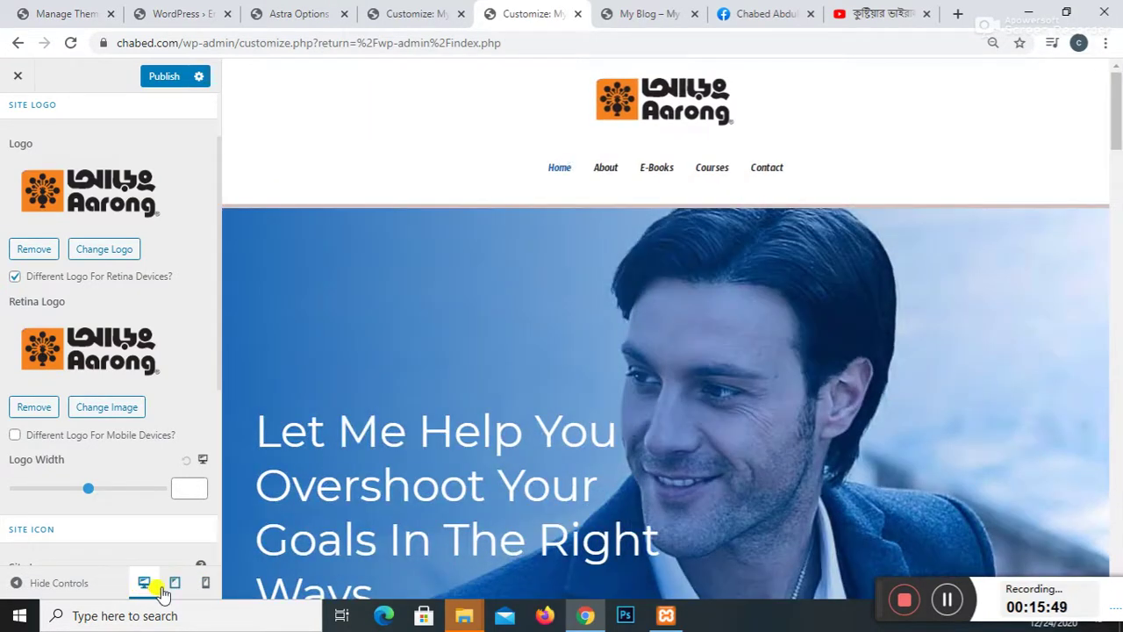
pyautogui.click(176, 586)
pyautogui.click(205, 585)
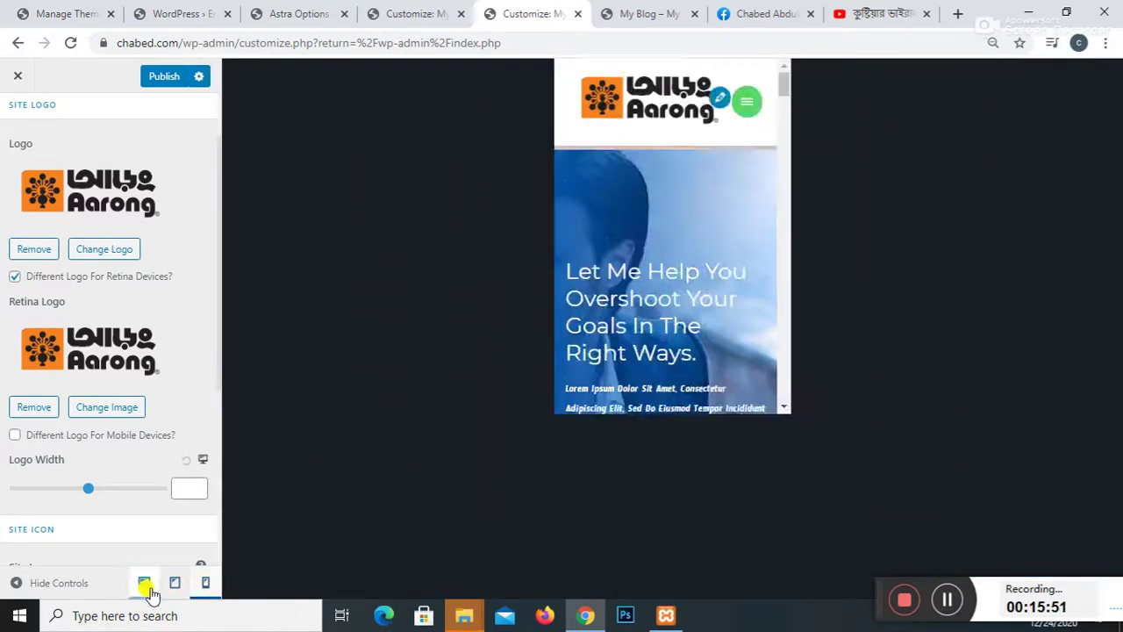
pyautogui.click(144, 583)
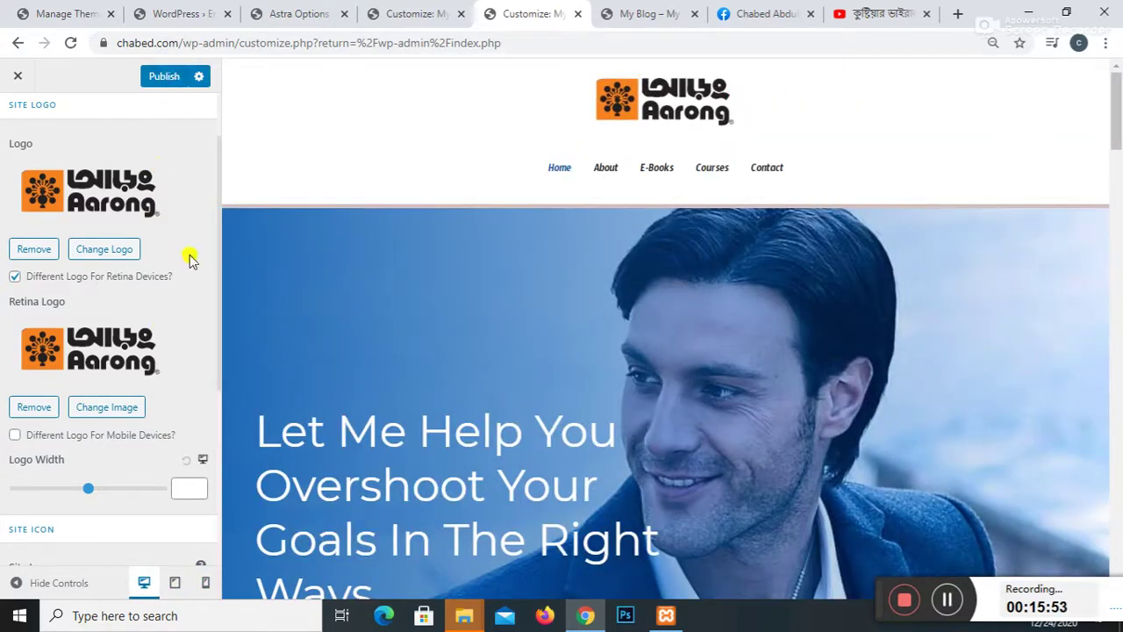
# Step: Replace the main Aarong logo with the fiverr image download-removebg-preview-1.png, skipping cropping after a crop attempt
pyautogui.click(34, 251)
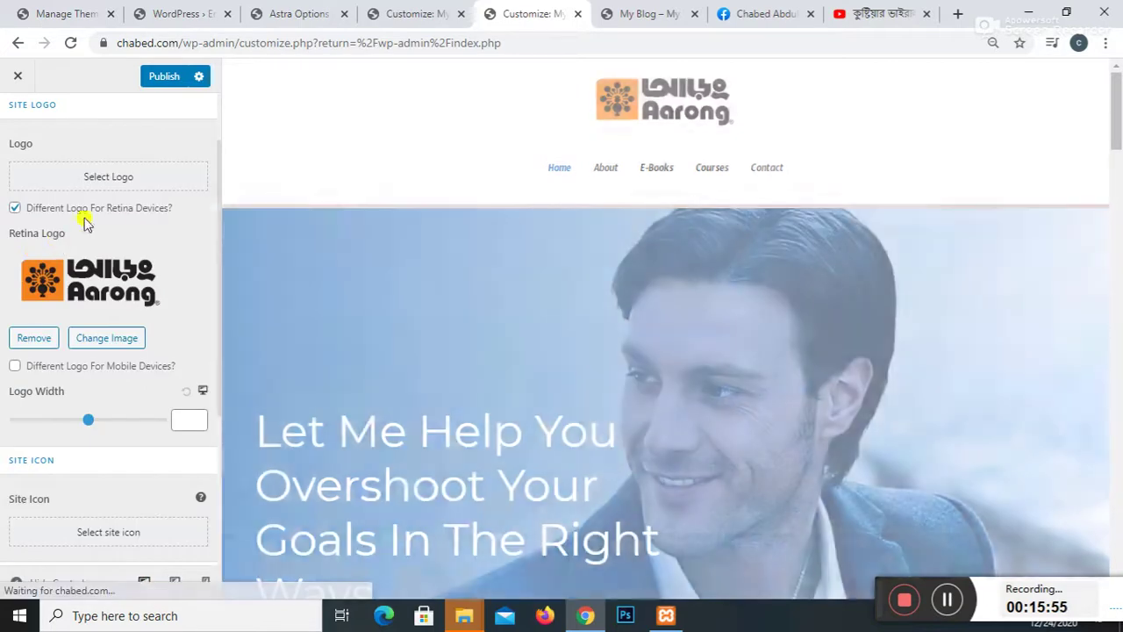
pyautogui.click(87, 180)
pyautogui.click(101, 250)
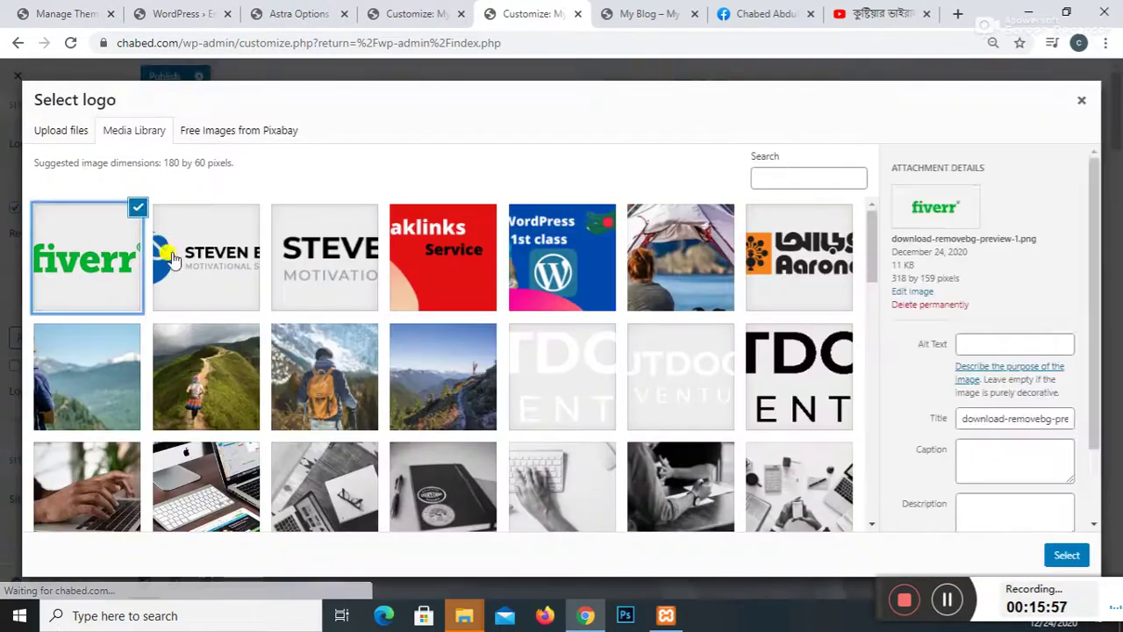
pyautogui.click(1064, 554)
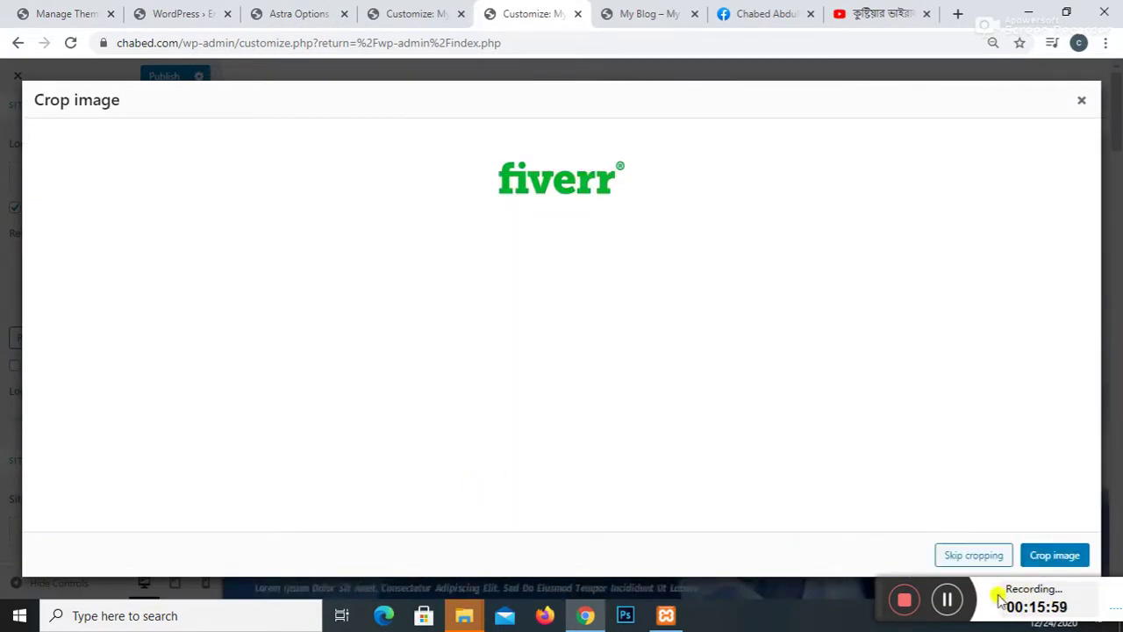
pyautogui.click(1057, 558)
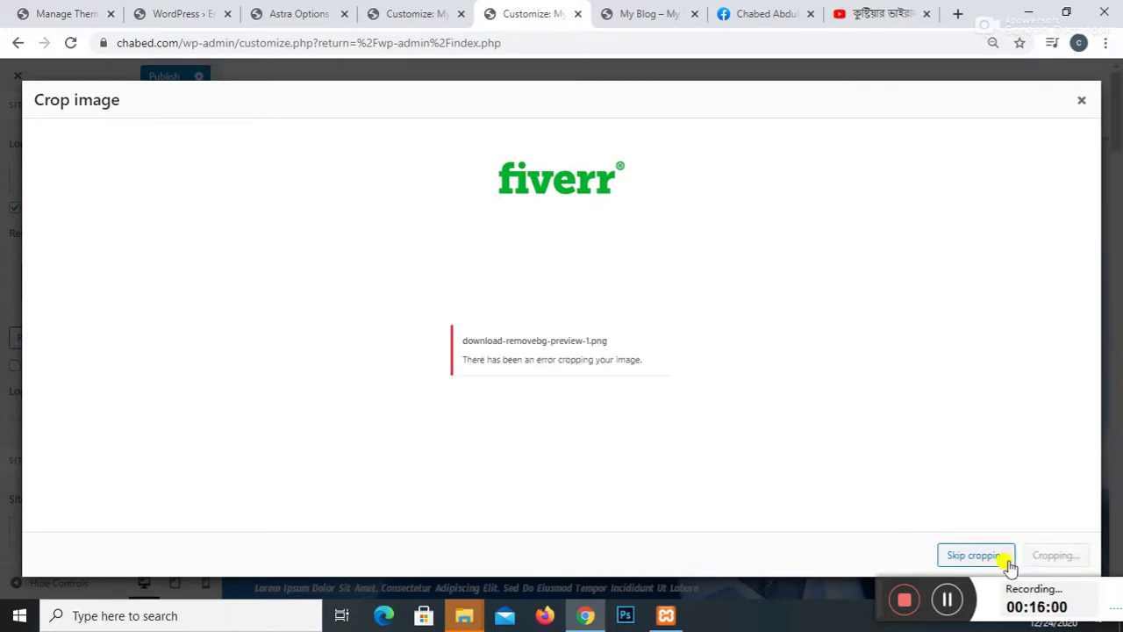
pyautogui.click(977, 556)
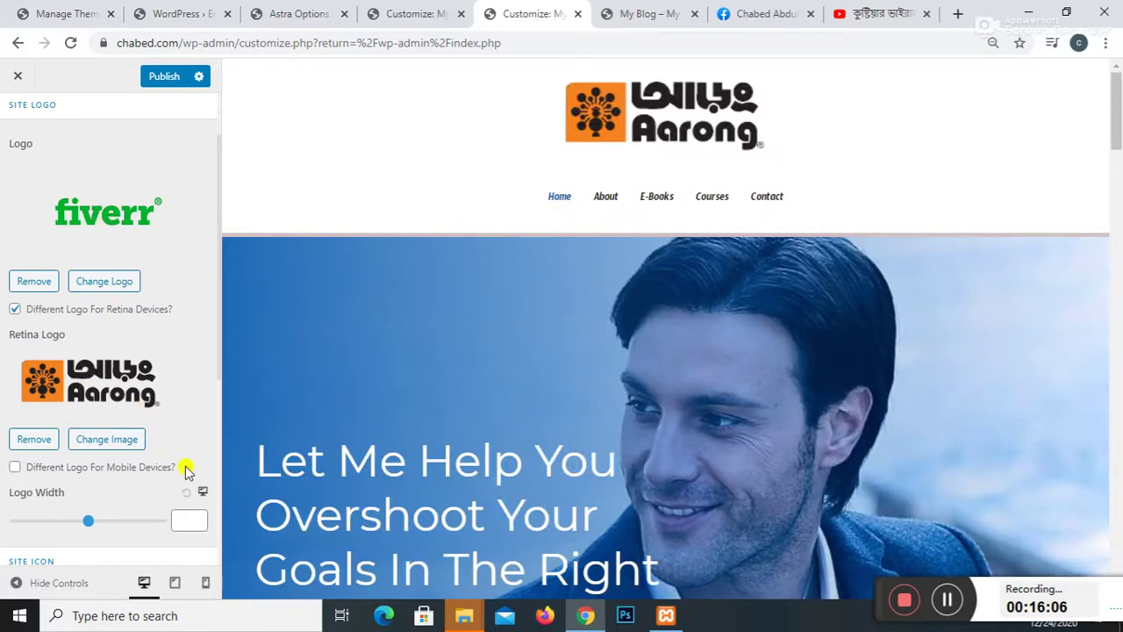
# Step: Remove the main fiverr logo, reselect download-removebg-preview-1.png from the media library without cropping, and publish the changes
pyautogui.scroll(-4, 185, 471)
pyautogui.scroll(5, 181, 509)
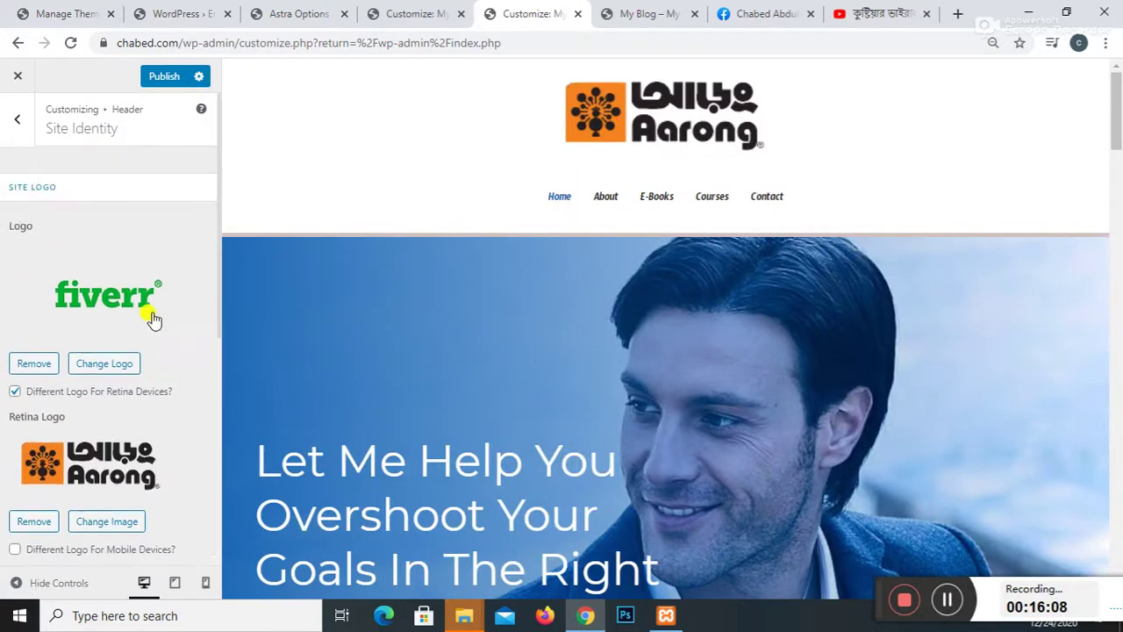
pyautogui.click(39, 365)
pyautogui.click(130, 260)
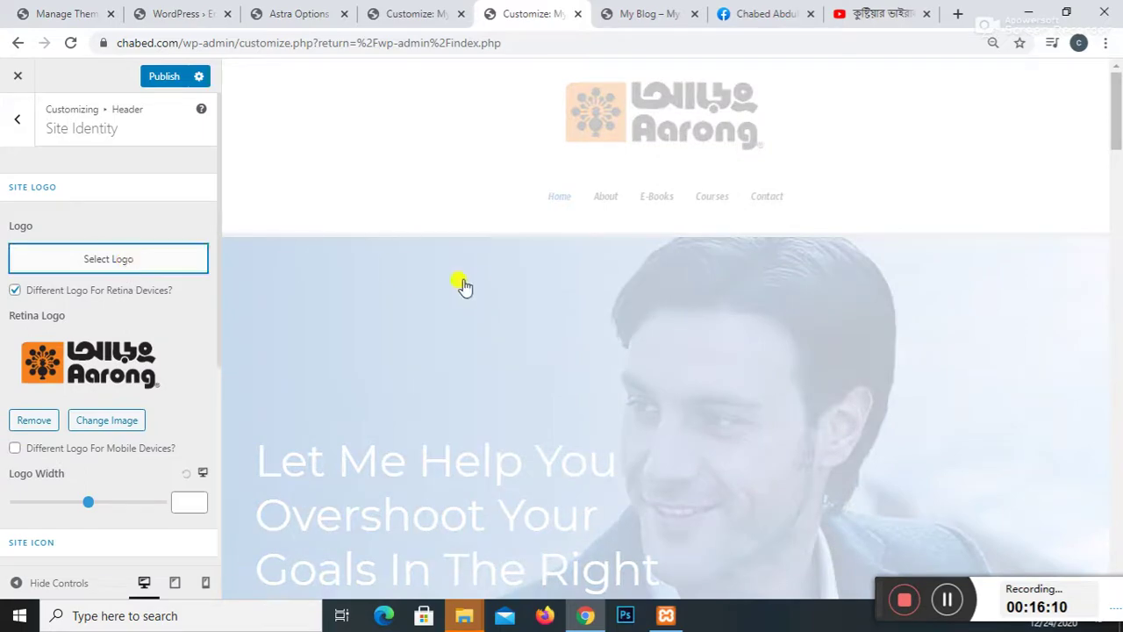
pyautogui.click(55, 283)
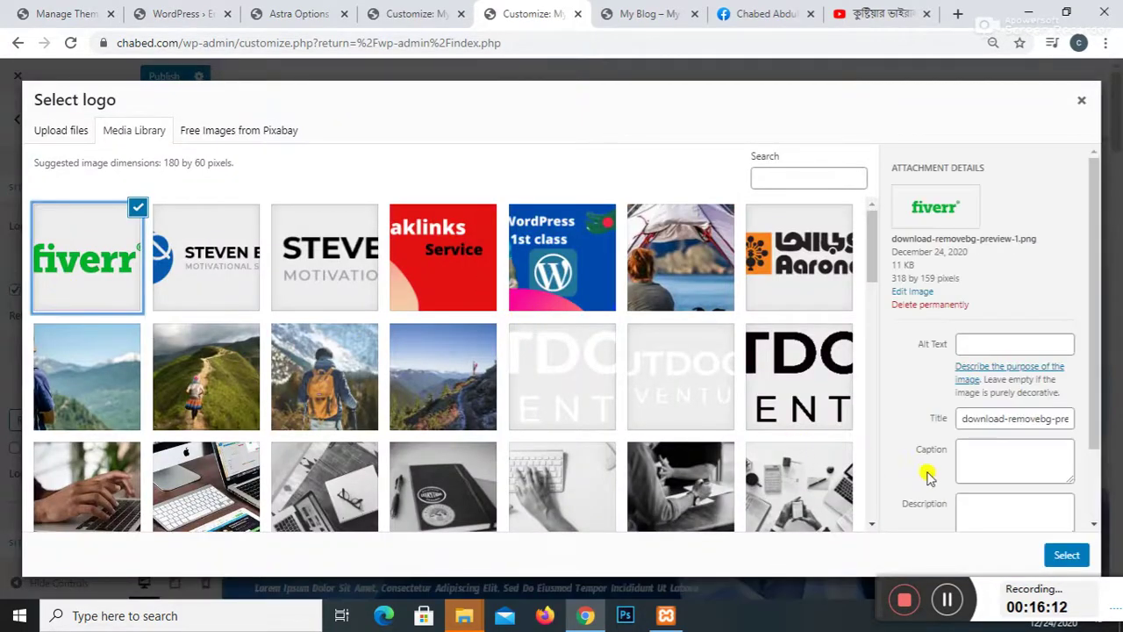
pyautogui.click(1085, 562)
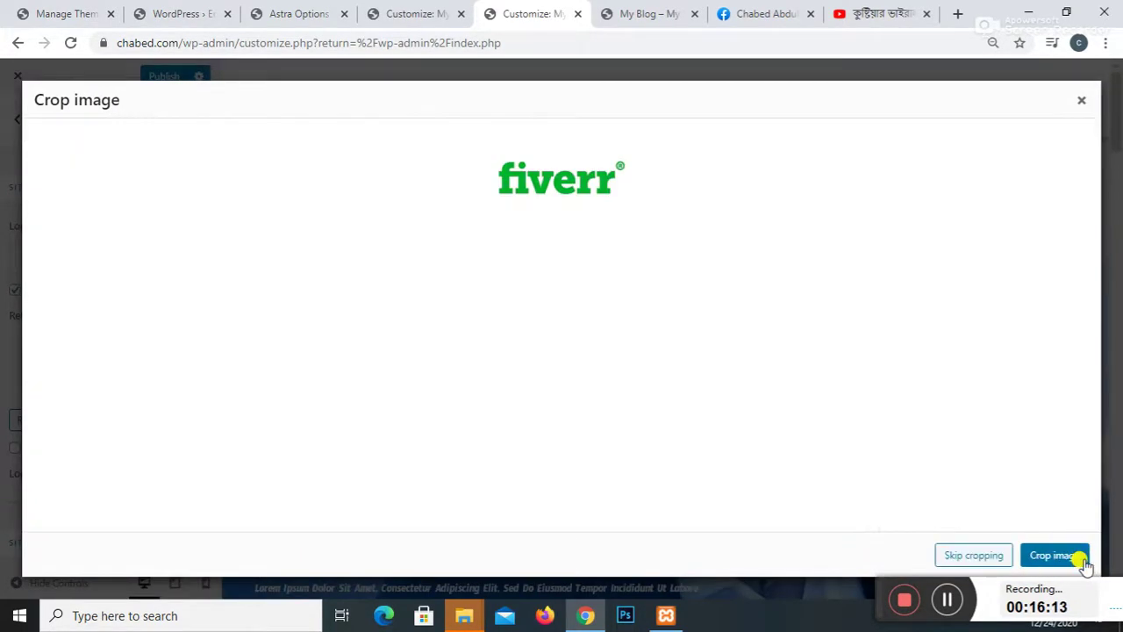
pyautogui.click(964, 551)
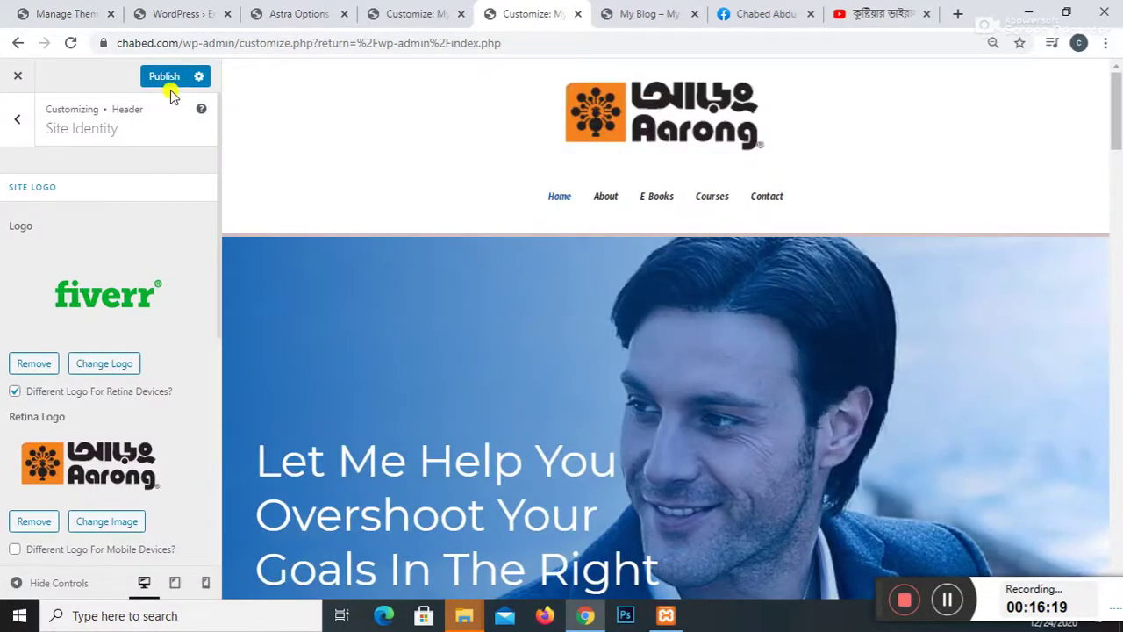
# Step: Compare the header logo across the tablet, mobile and desktop previews
pyautogui.scroll(-4, 369, 301)
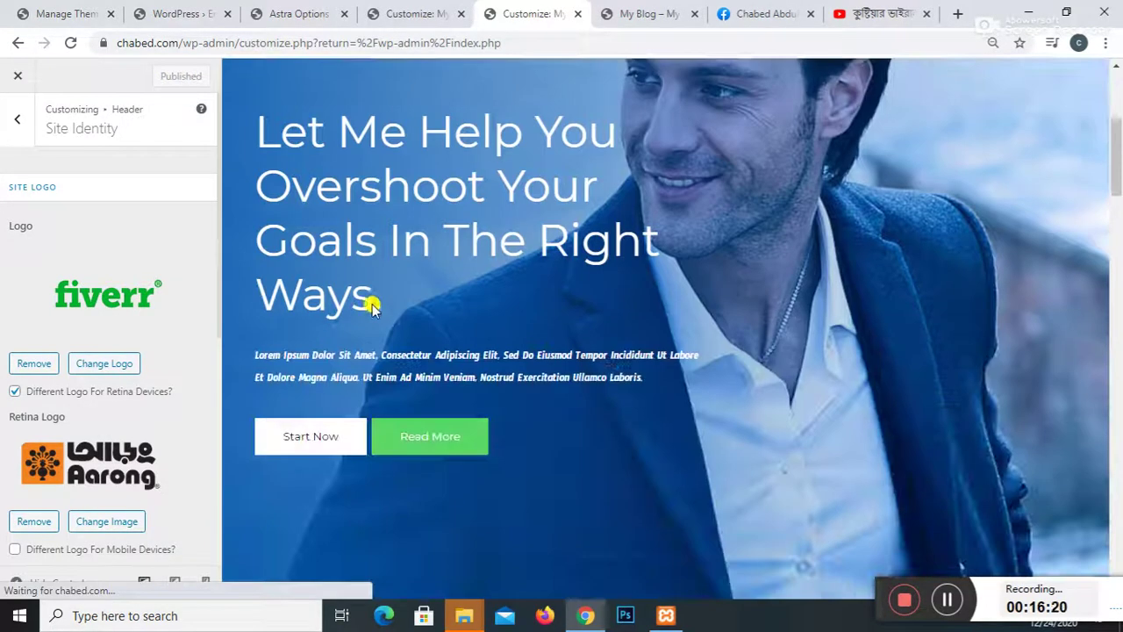
pyautogui.click(174, 582)
pyautogui.click(204, 583)
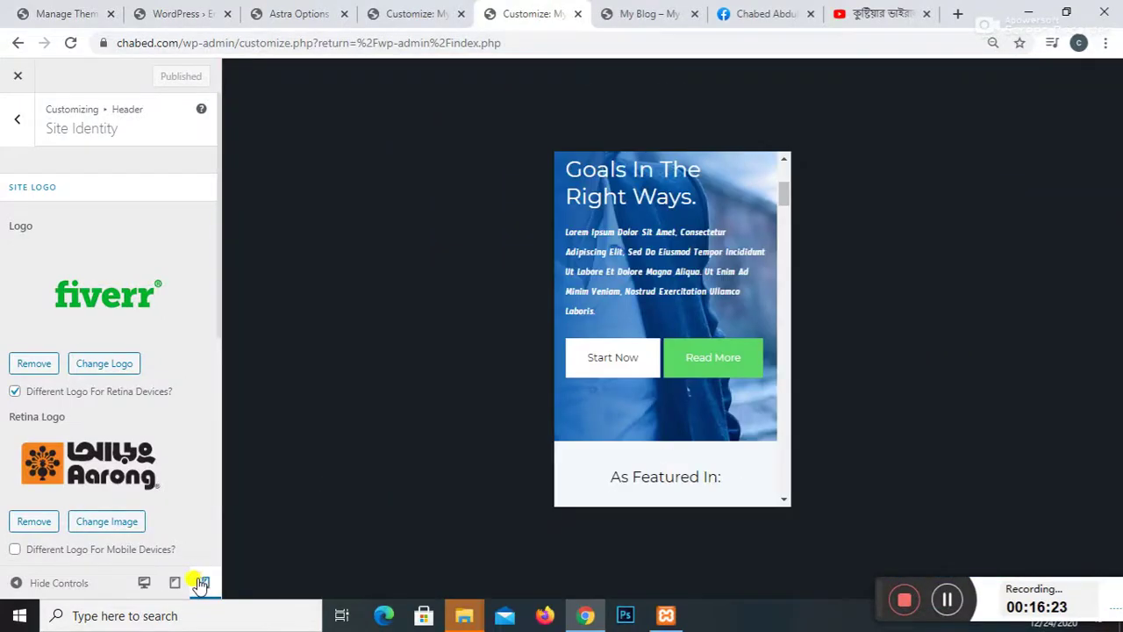
pyautogui.click(144, 583)
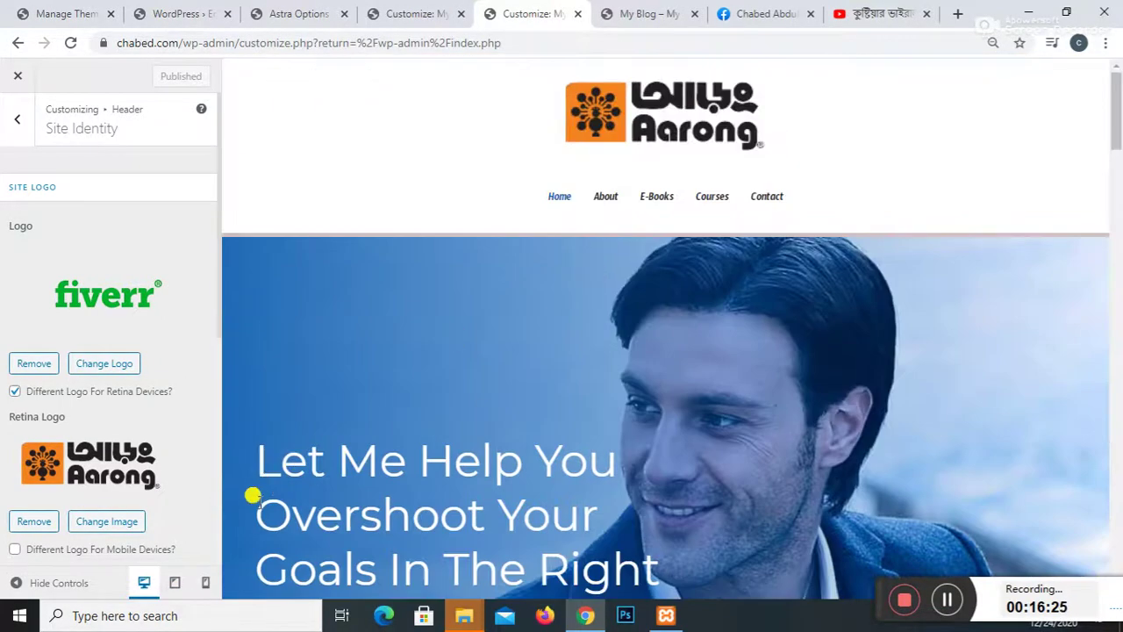
pyautogui.click(174, 582)
pyautogui.click(205, 583)
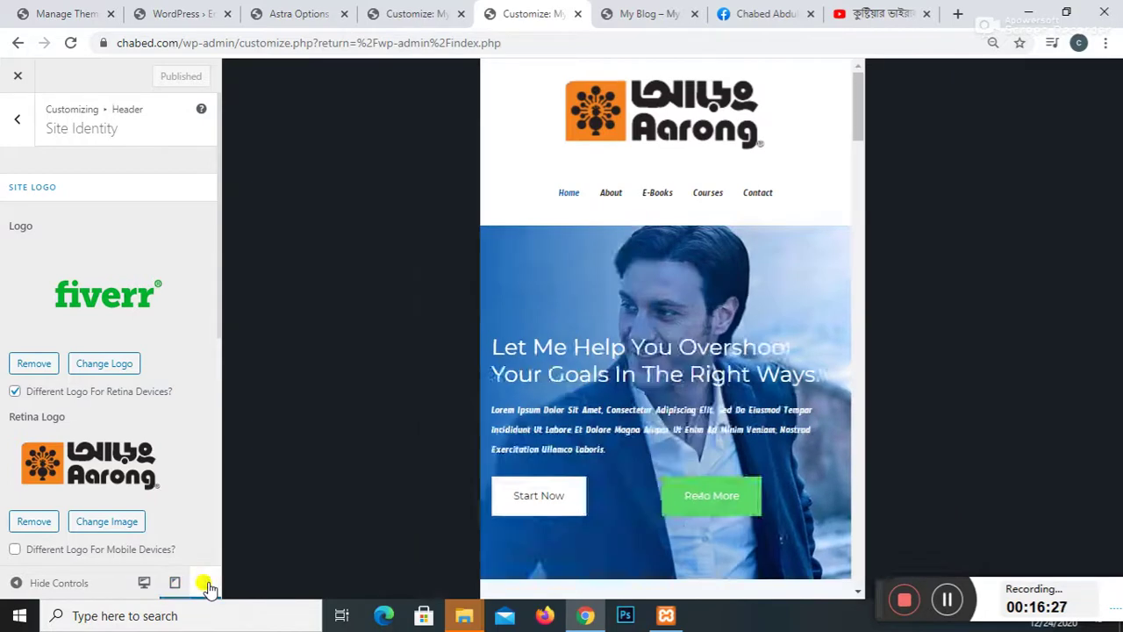
pyautogui.click(144, 583)
# Step: Replace the Aarong retina logo with the fiverr image from the media library and publish the changes
pyautogui.scroll(-2, 55, 258)
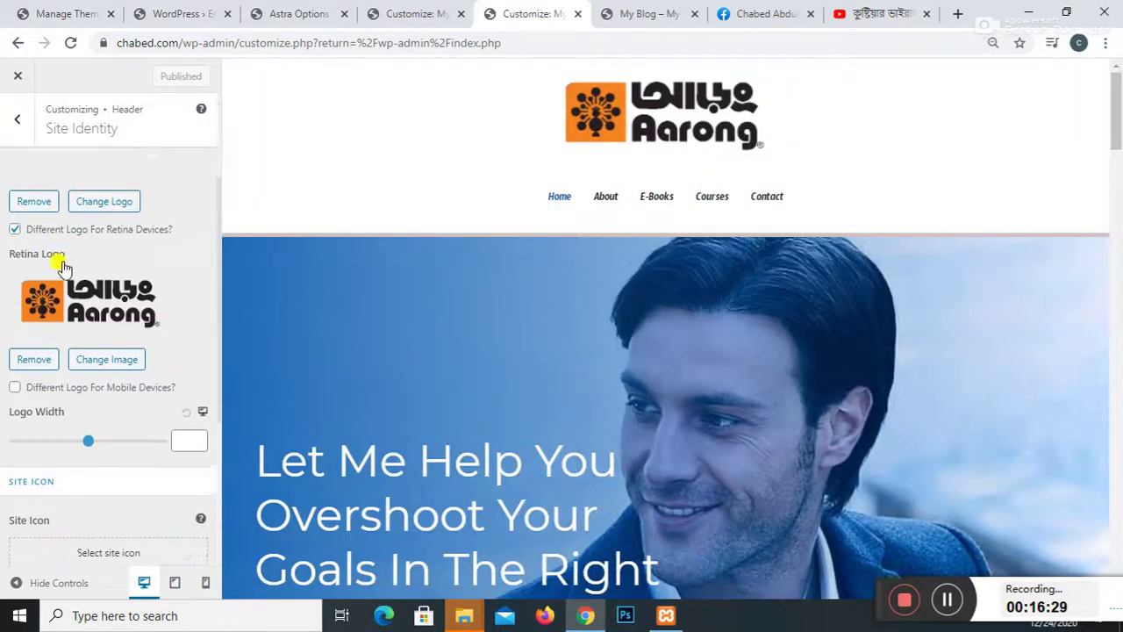
pyautogui.scroll(2, 63, 202)
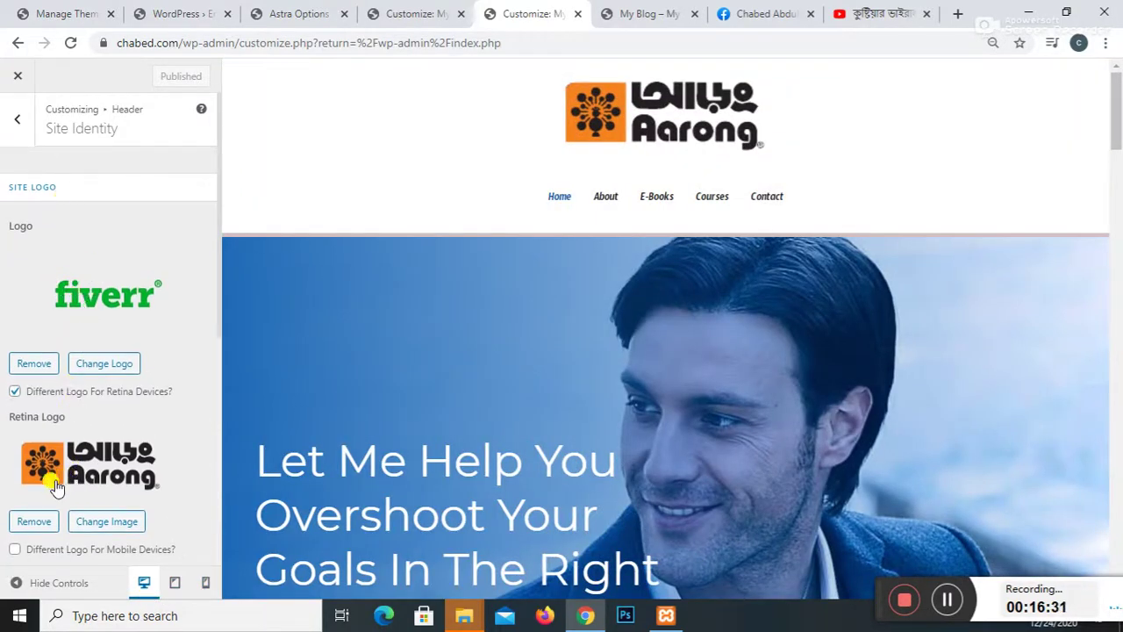
pyautogui.click(44, 502)
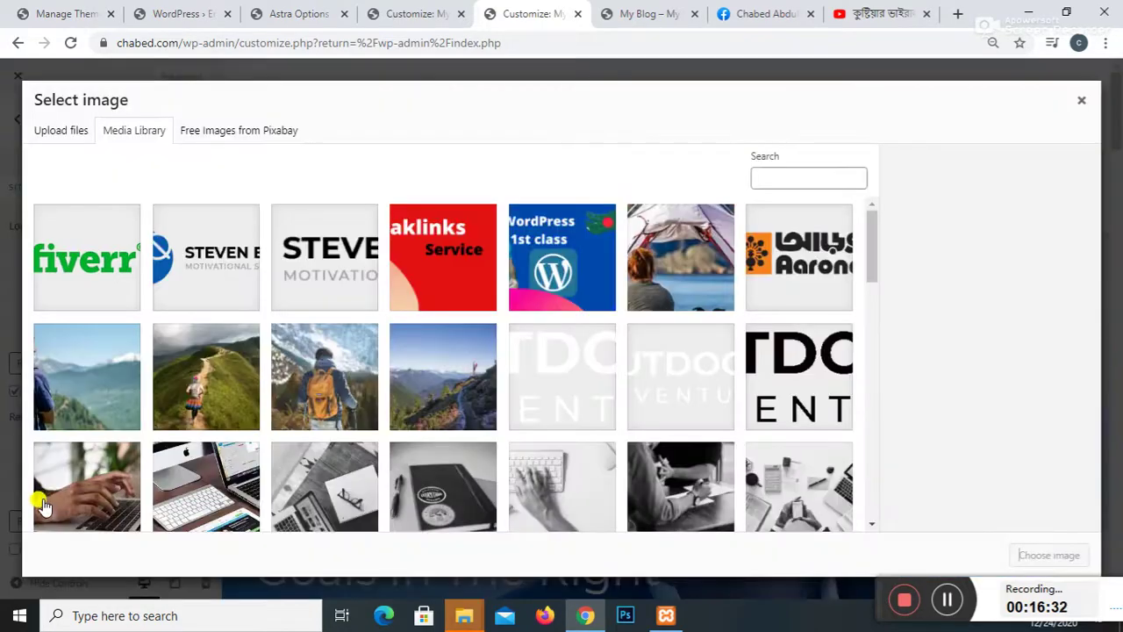
pyautogui.click(100, 284)
pyautogui.click(1027, 550)
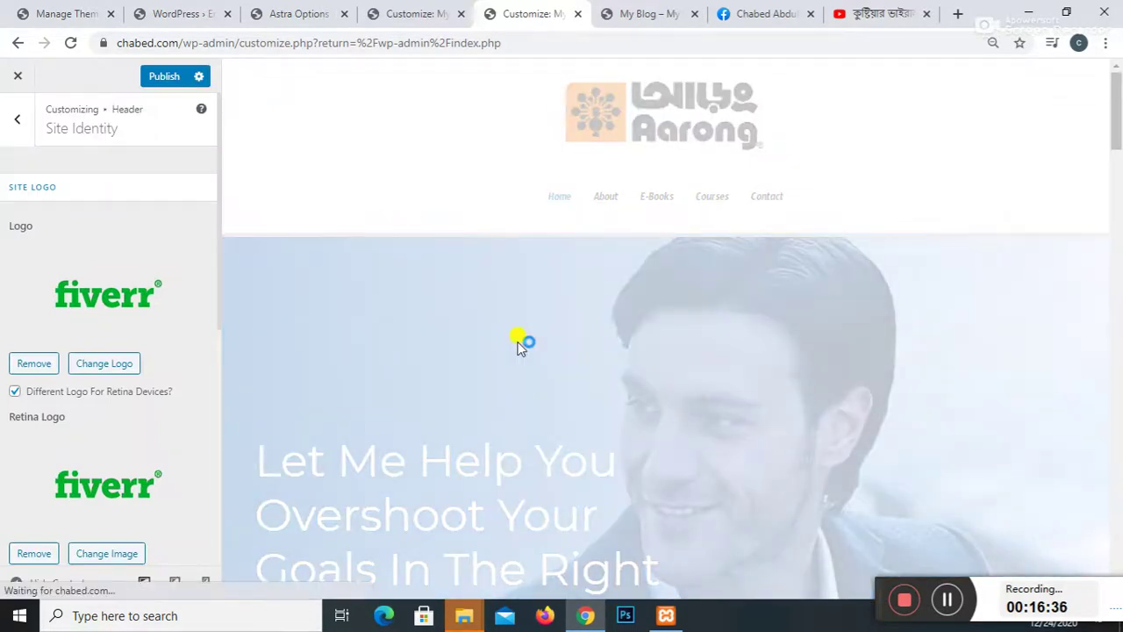
pyautogui.scroll(-10, 557, 334)
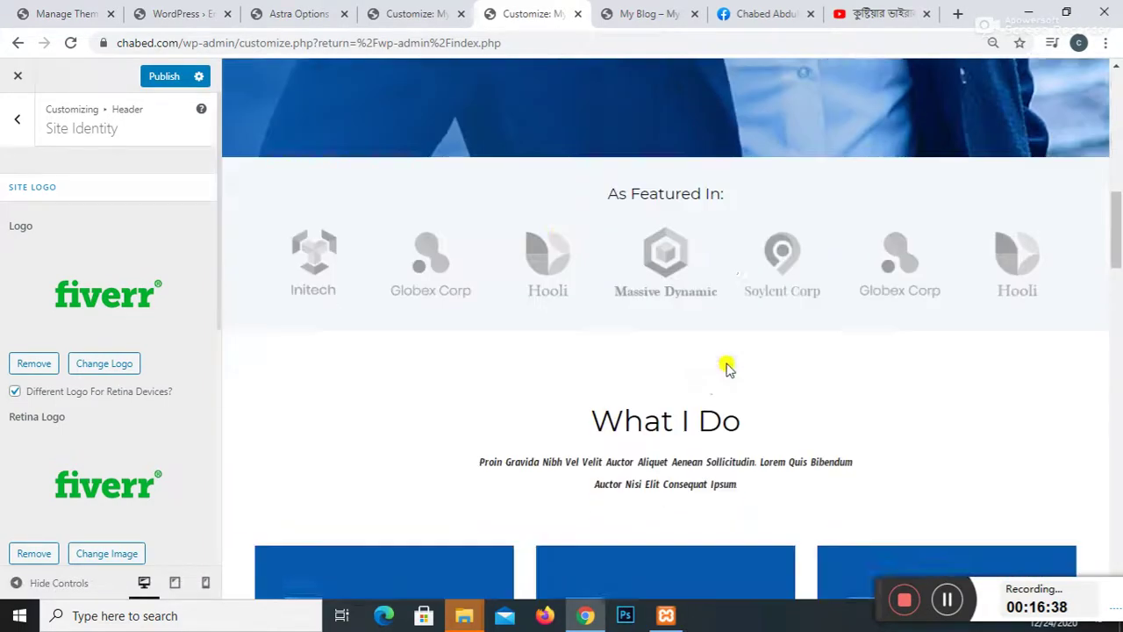
pyautogui.scroll(-10, 667, 377)
pyautogui.click(158, 76)
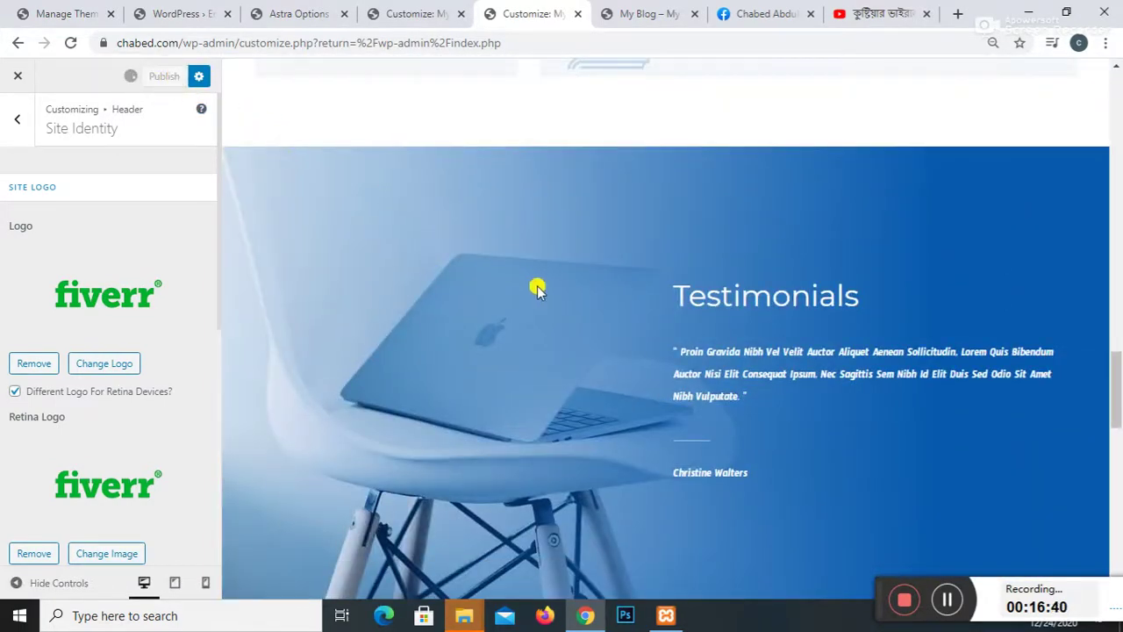
# Step: Look through the homepage preview and the remaining Site Identity settings, including logo width, site icon and site title
pyautogui.scroll(-5, 537, 289)
pyautogui.scroll(-5, 176, 453)
pyautogui.scroll(1, 115, 447)
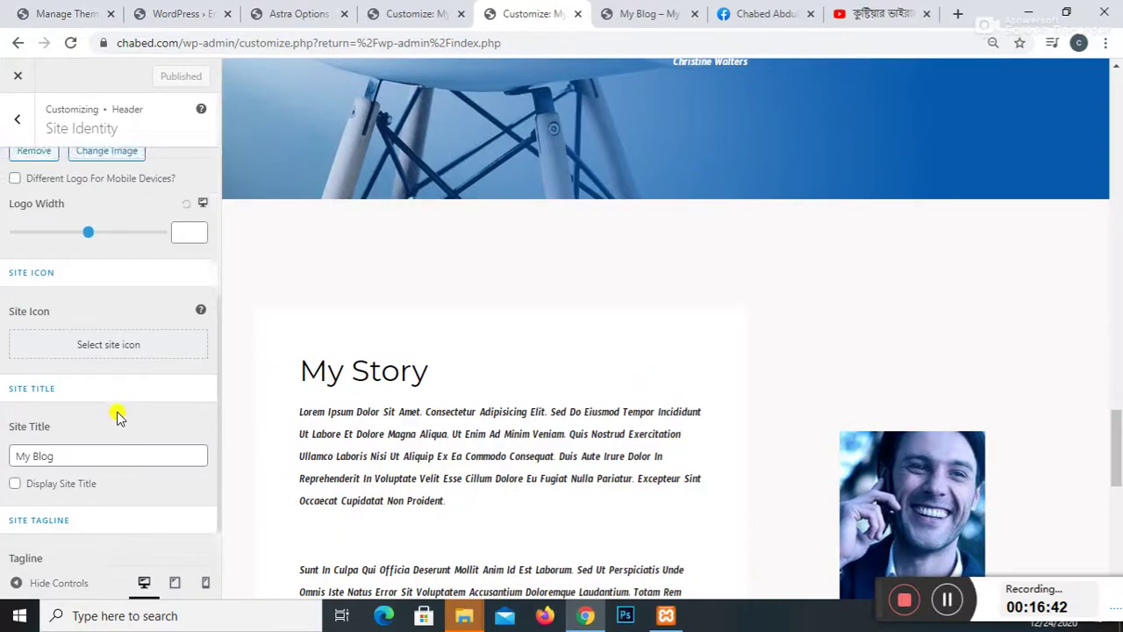
pyautogui.scroll(3, 118, 417)
pyautogui.scroll(15, 550, 220)
pyautogui.scroll(-5, 700, 201)
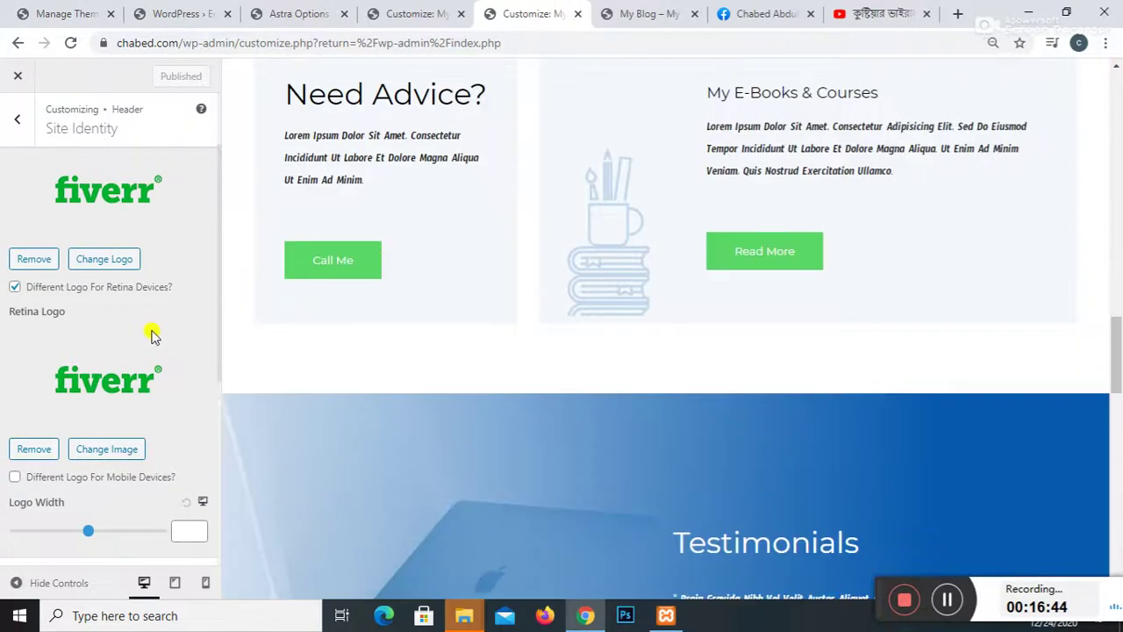
pyautogui.scroll(-3, 158, 344)
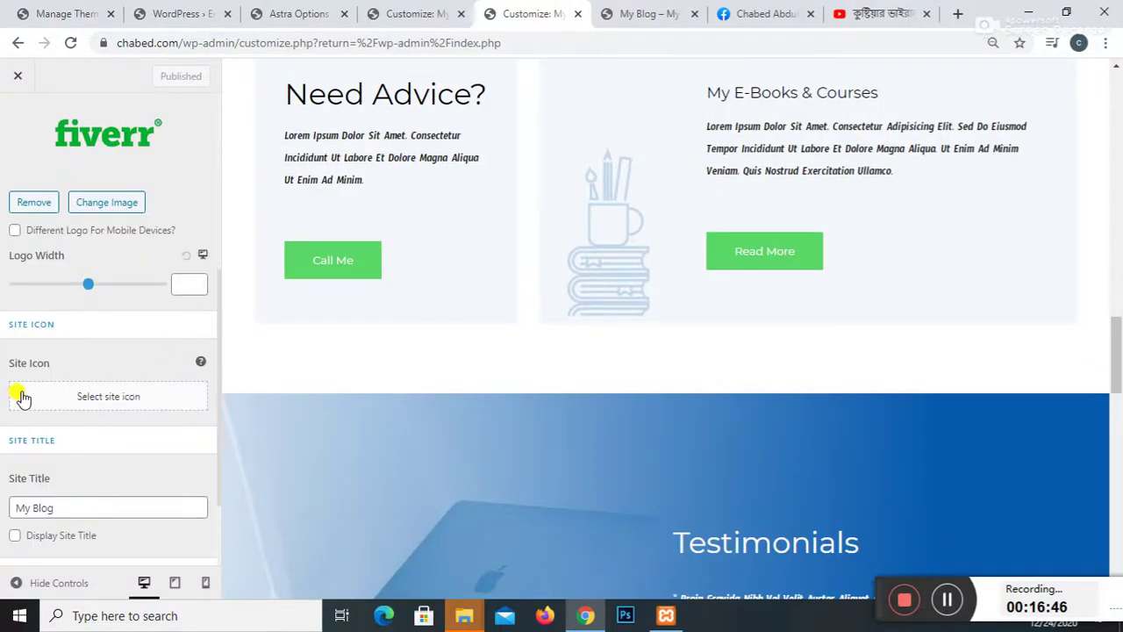
pyautogui.scroll(12, 777, 238)
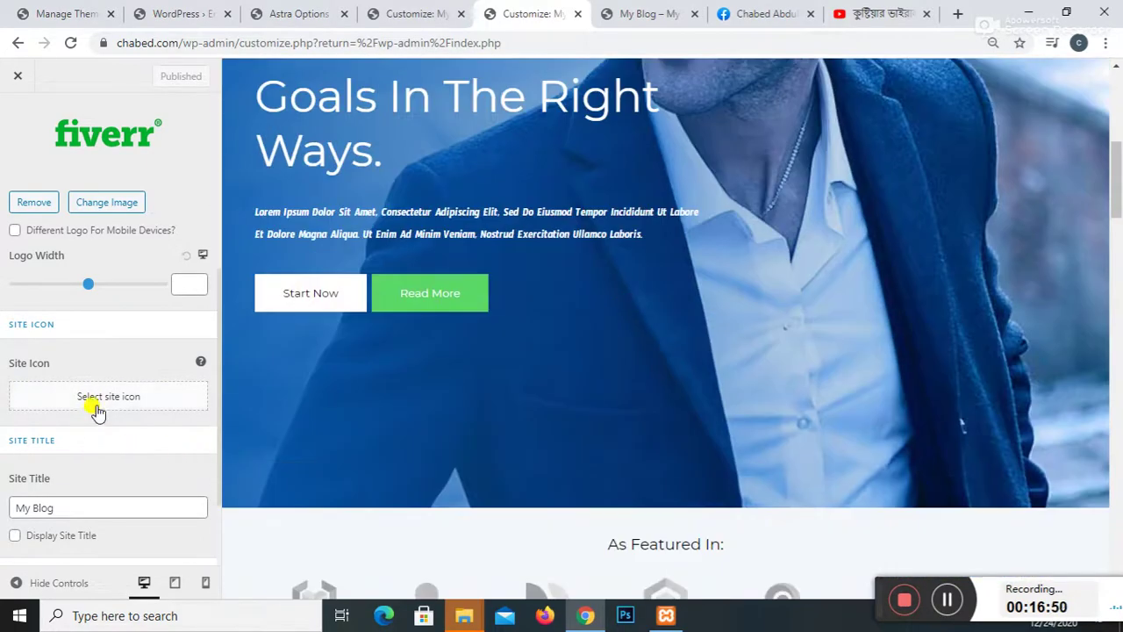
# Step: Set the fiverr image download-removebg-preview-1.png as the site icon, skipping cropping after a crop attempt
pyautogui.click(96, 411)
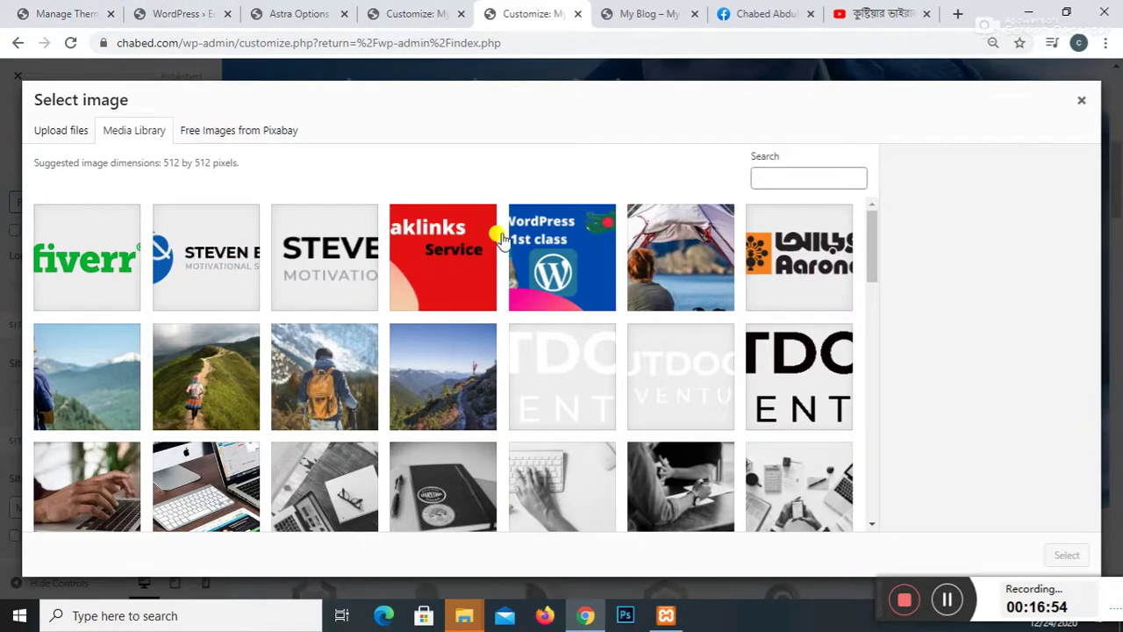
pyautogui.click(62, 236)
pyautogui.click(1066, 555)
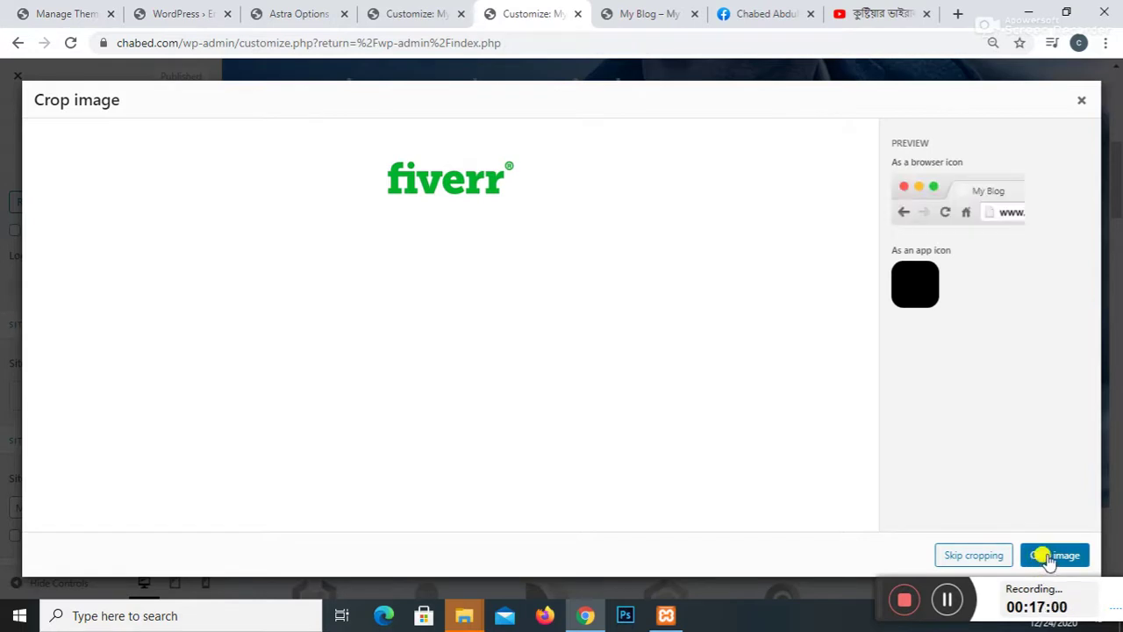
pyautogui.click(1049, 557)
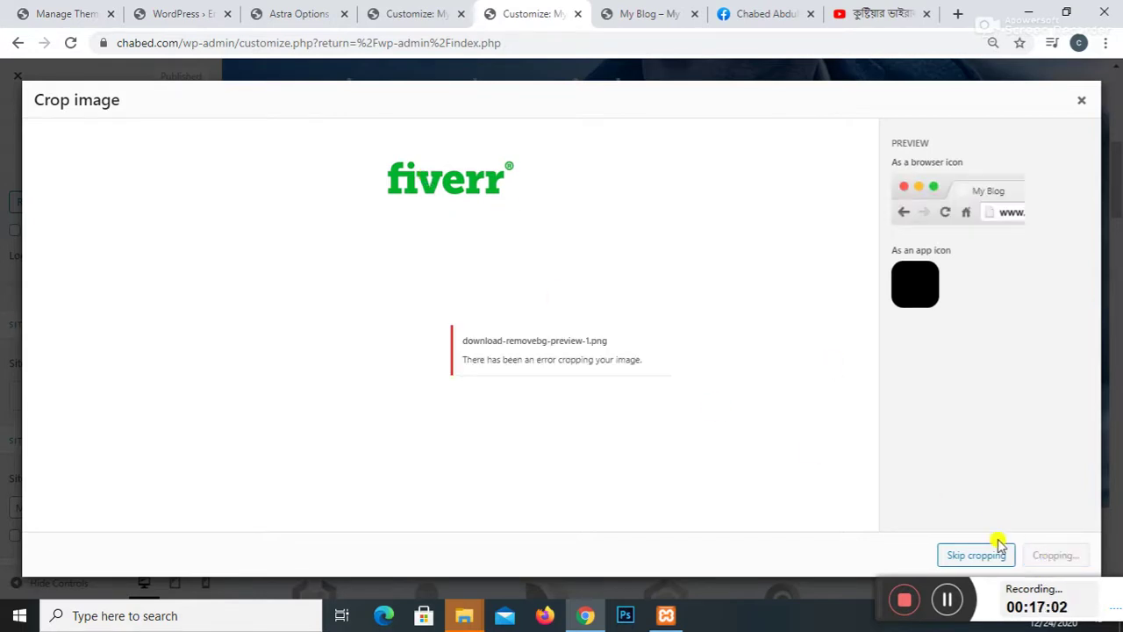
pyautogui.click(953, 554)
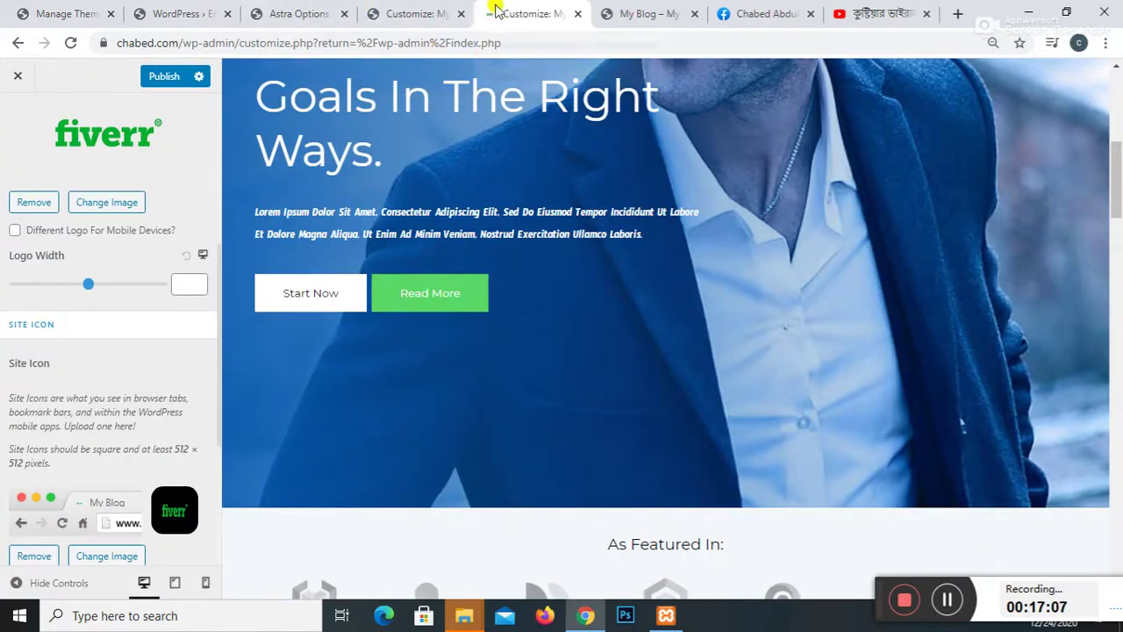
# Step: Review the site icon and logo settings, and change the site title to "our website"
pyautogui.scroll(-2, 77, 355)
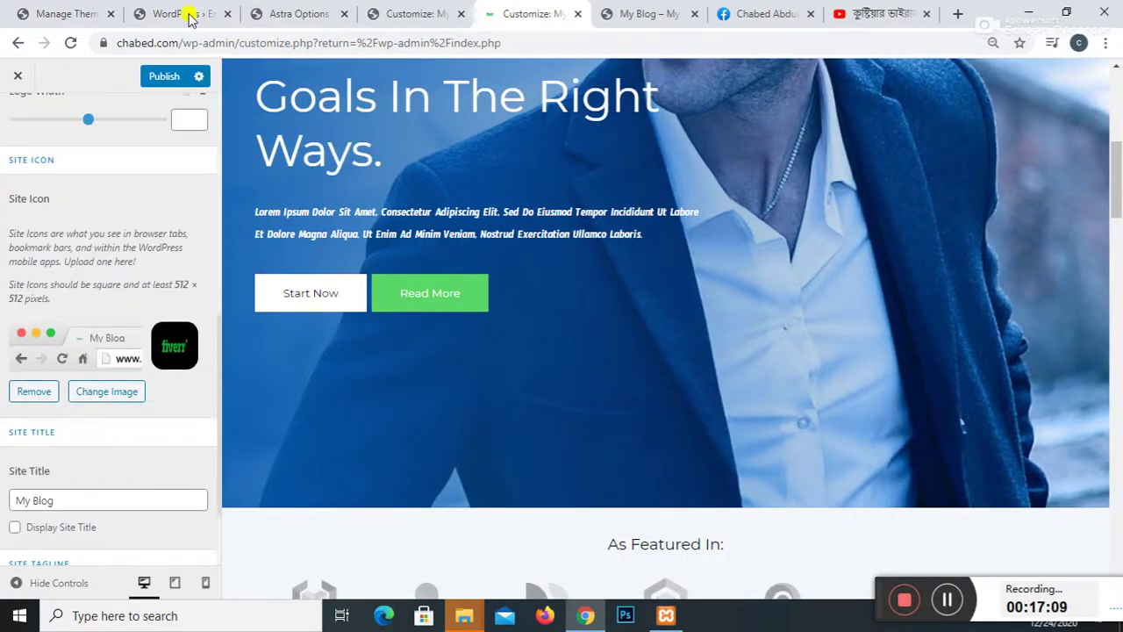
pyautogui.scroll(2, 83, 263)
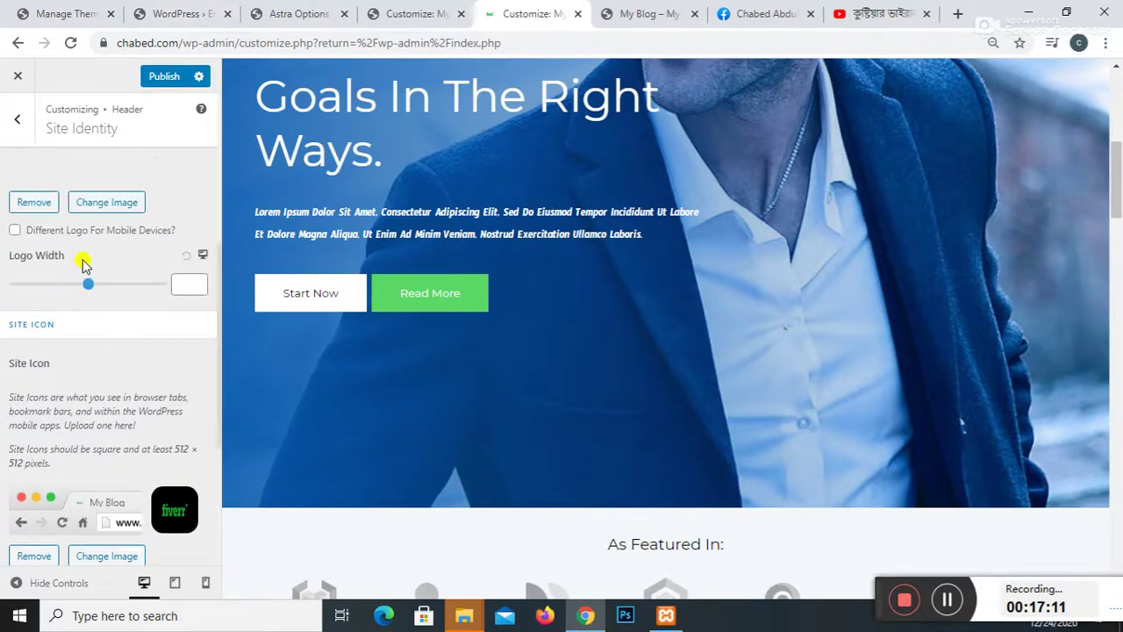
pyautogui.scroll(3, 82, 264)
pyautogui.scroll(-6, 107, 244)
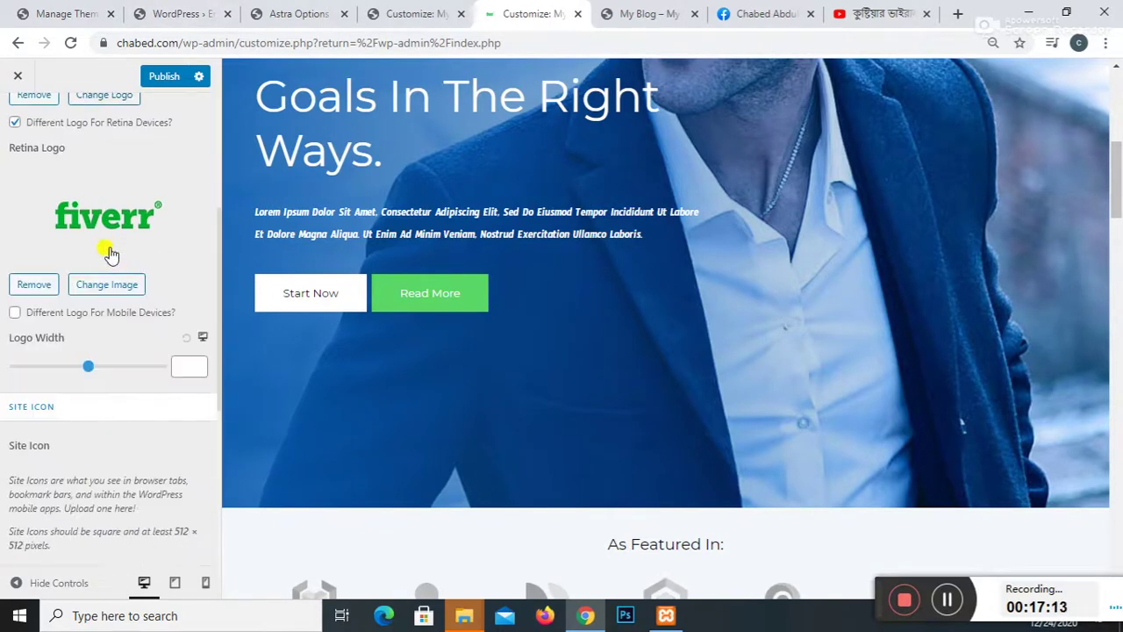
pyautogui.scroll(-1, 109, 254)
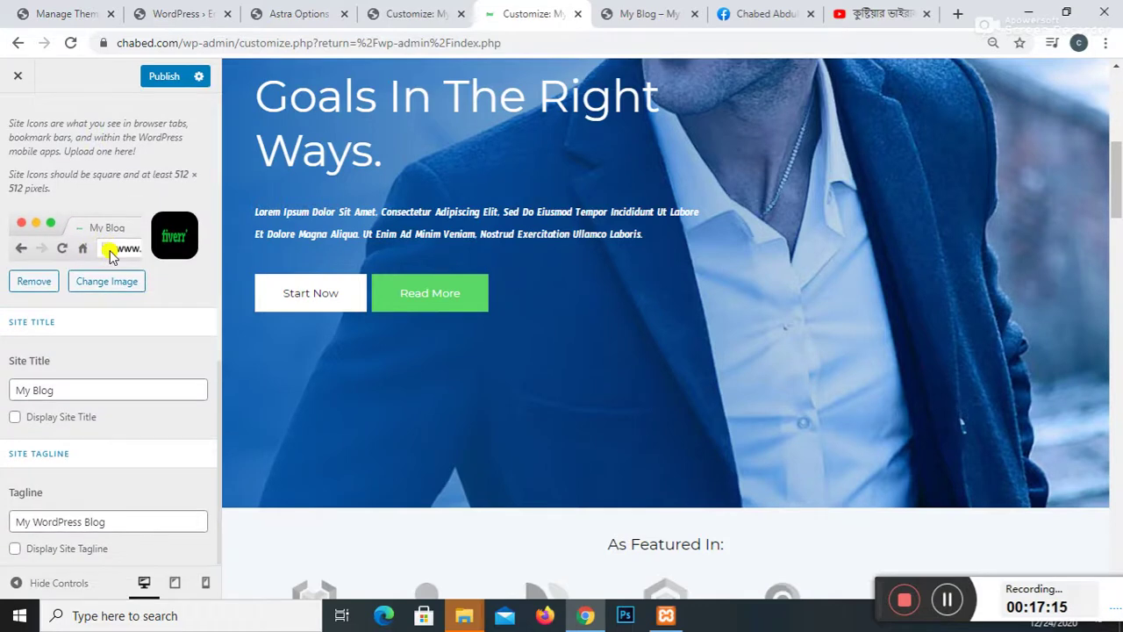
pyautogui.moveTo(83, 384); pyautogui.dragTo(3, 400)
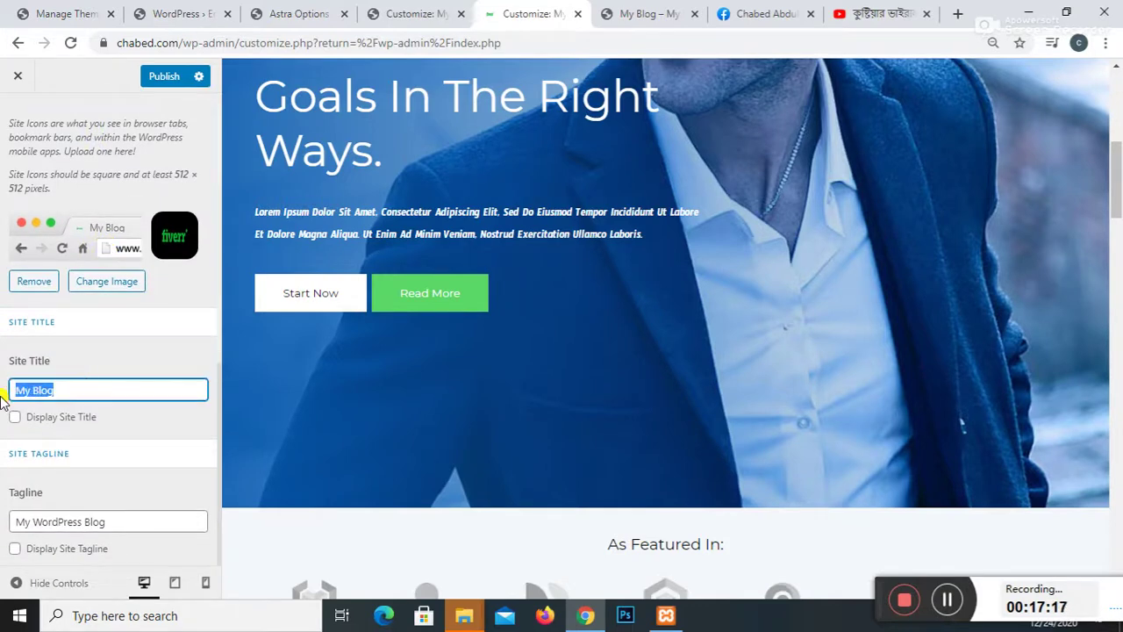
pyautogui.press('BackSpace')
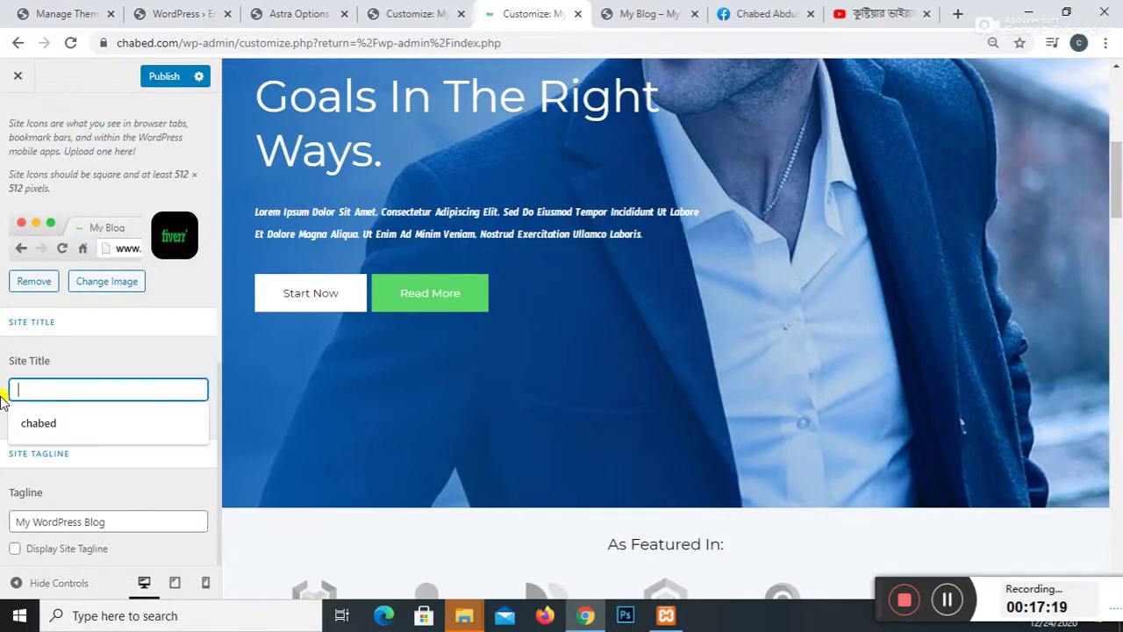
pyautogui.write('our ')
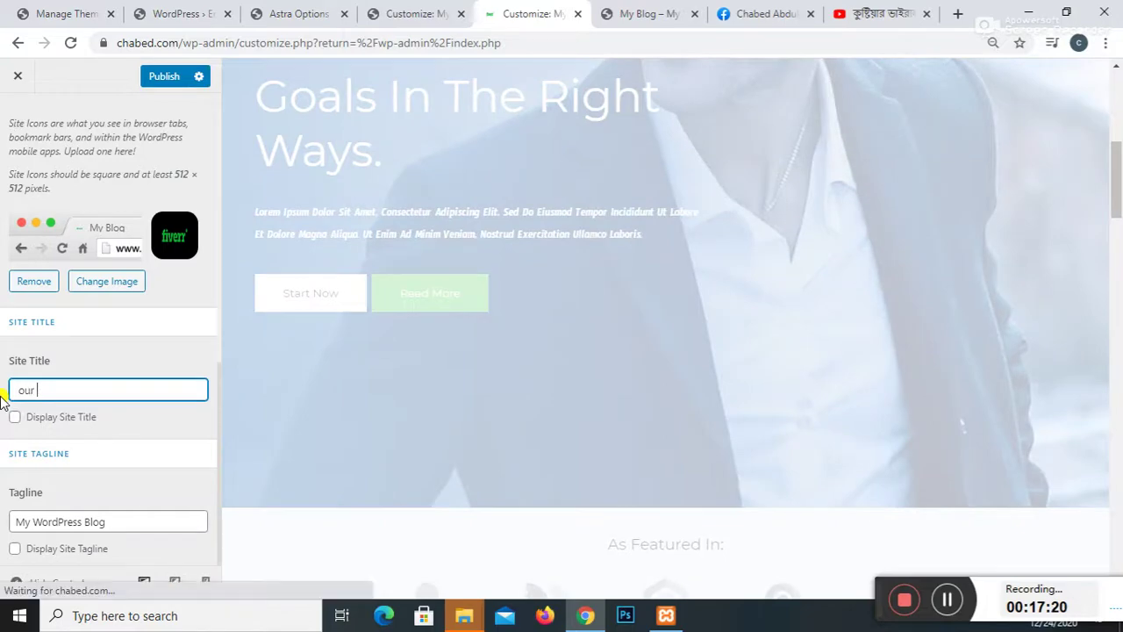
pyautogui.write('we')
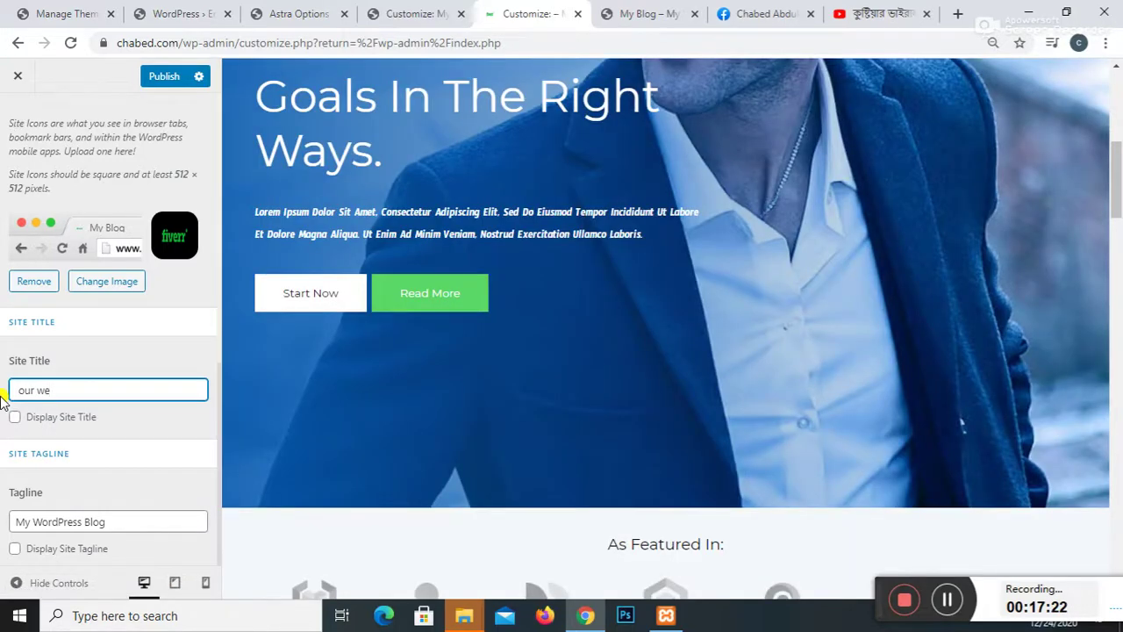
pyautogui.write('bsite')
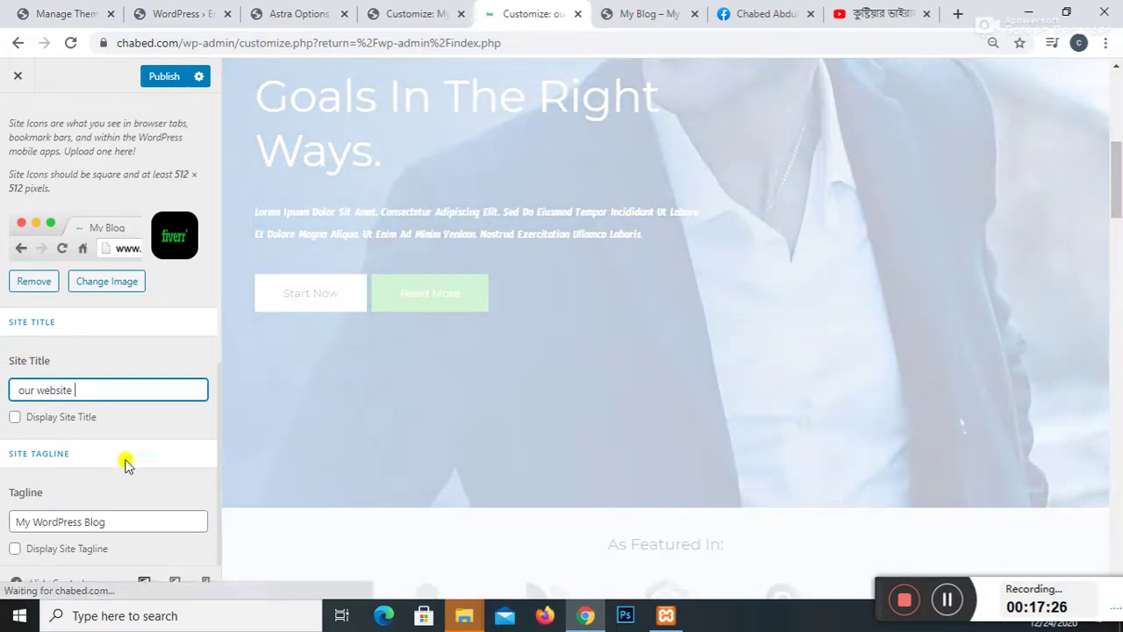
pyautogui.click(591, 303)
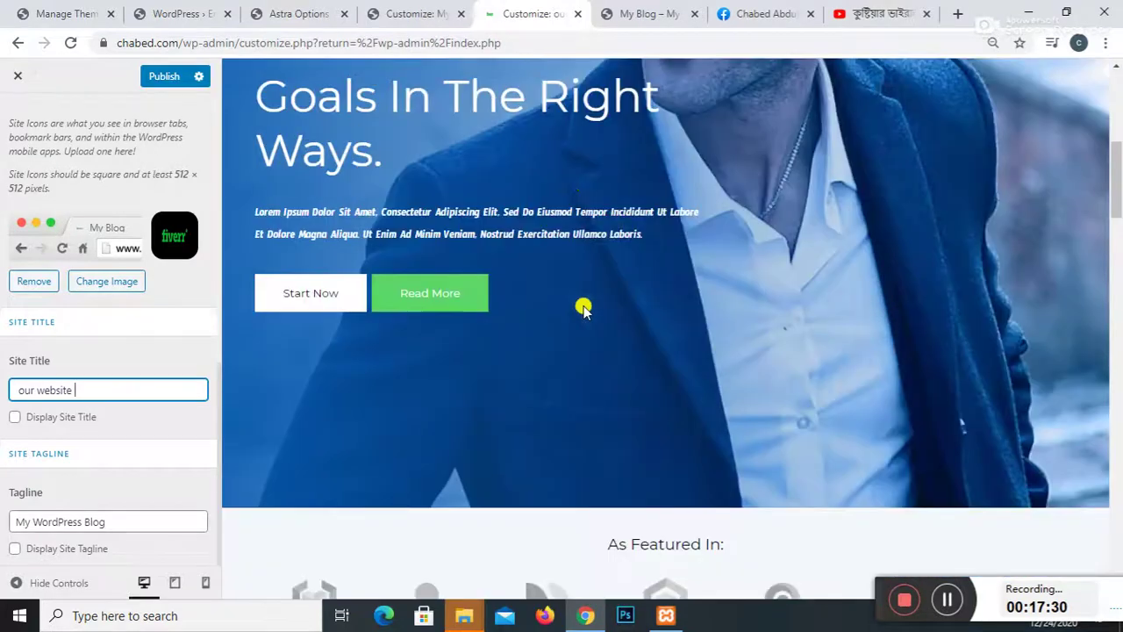
# Step: Replace the site title with "Web Developer"
pyautogui.moveTo(84, 388); pyautogui.dragTo(3, 395)
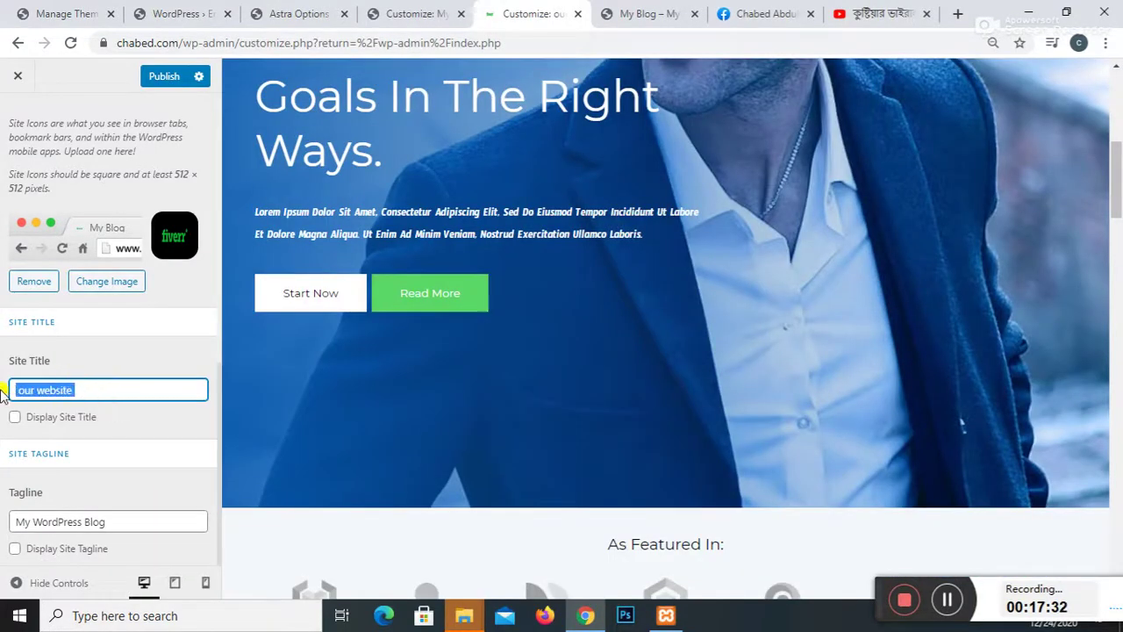
pyautogui.moveTo(118, 383); pyautogui.dragTo(3, 439)
pyautogui.press('BackSpace')
pyautogui.write('Web deve')
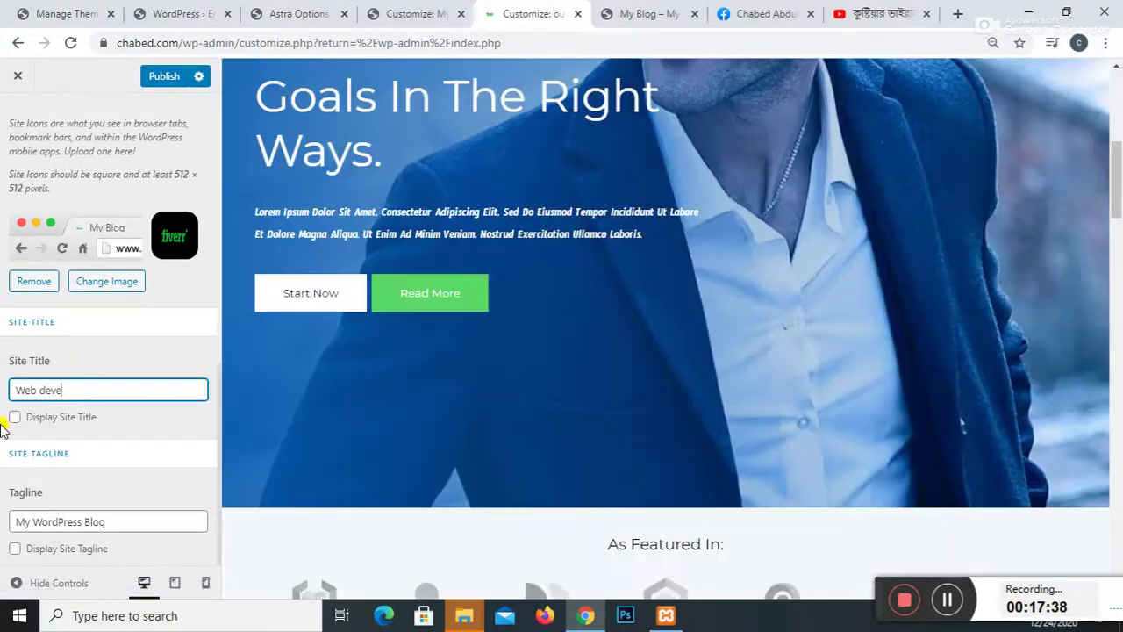
pyautogui.write('loper')
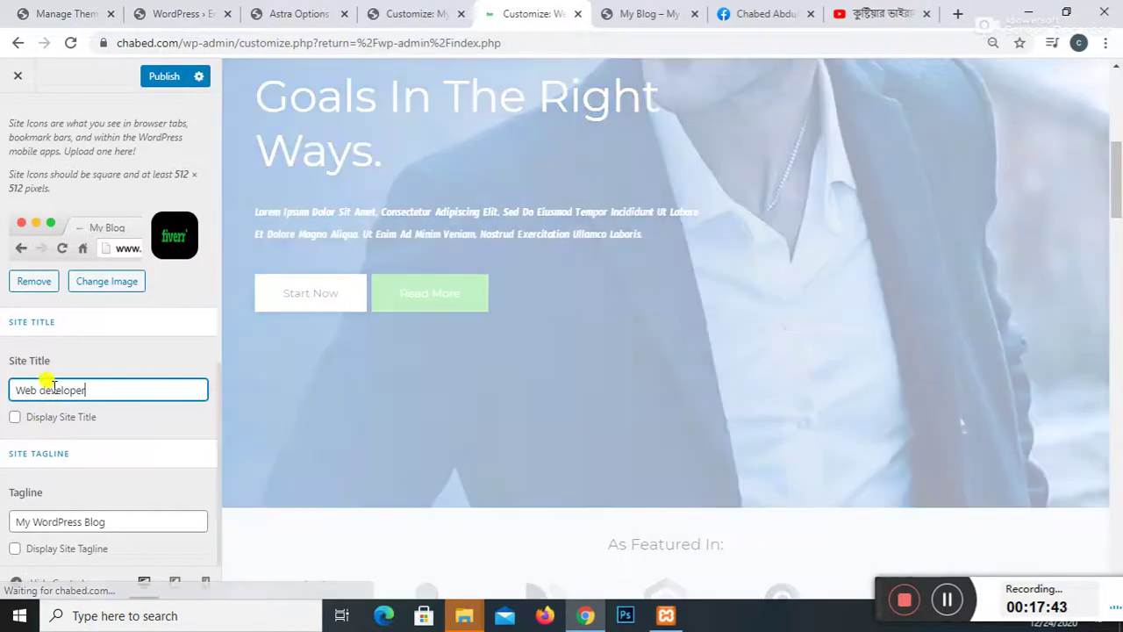
pyautogui.write('D')
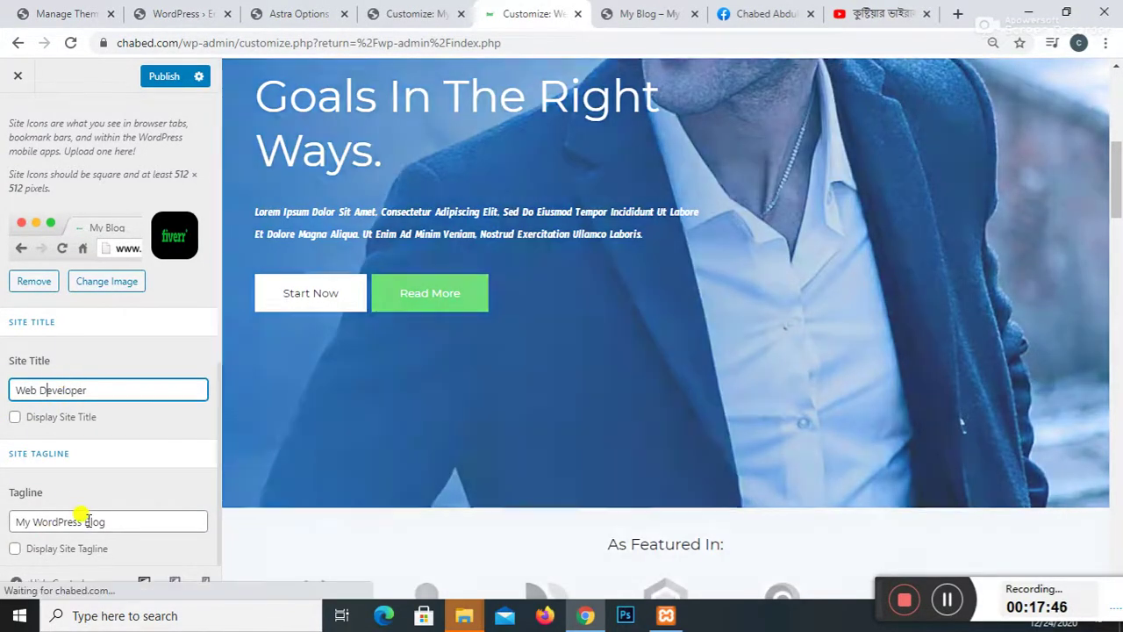
# Step: Replace the site tagline with "Web Developing"
pyautogui.click(120, 516)
pyautogui.moveTo(121, 516); pyautogui.dragTo(8, 534)
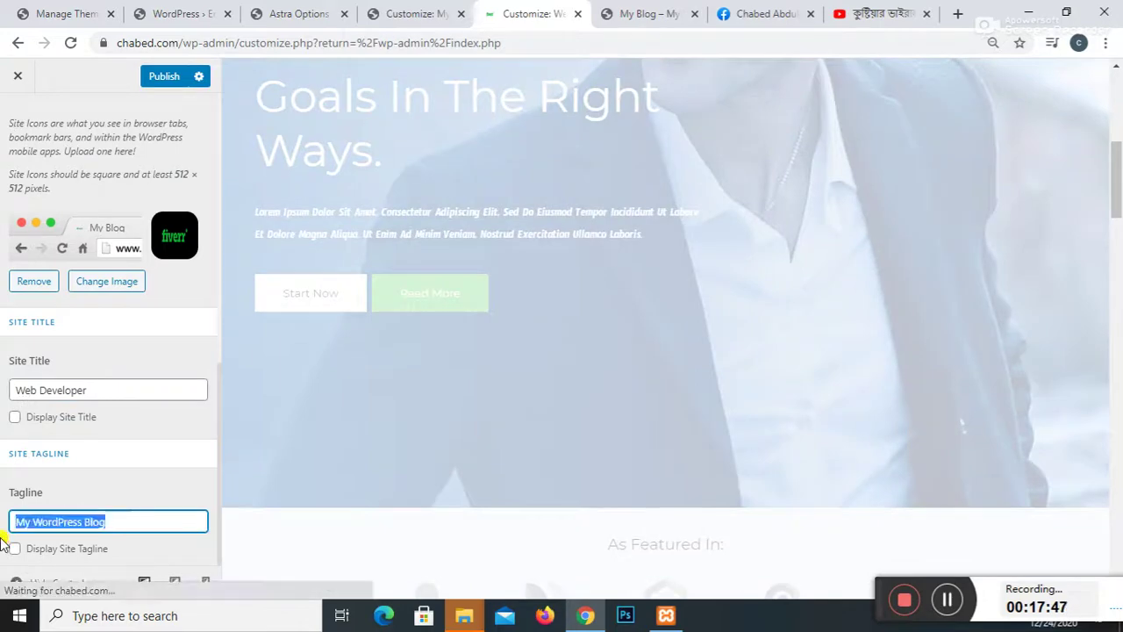
pyautogui.press('BackSpace')
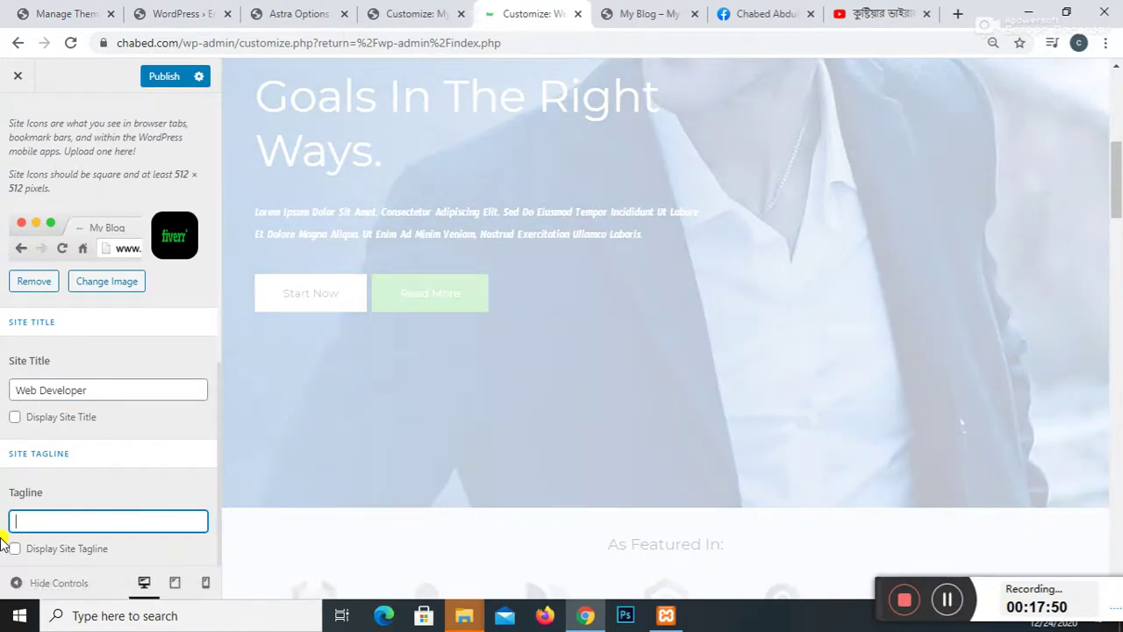
pyautogui.write('Web')
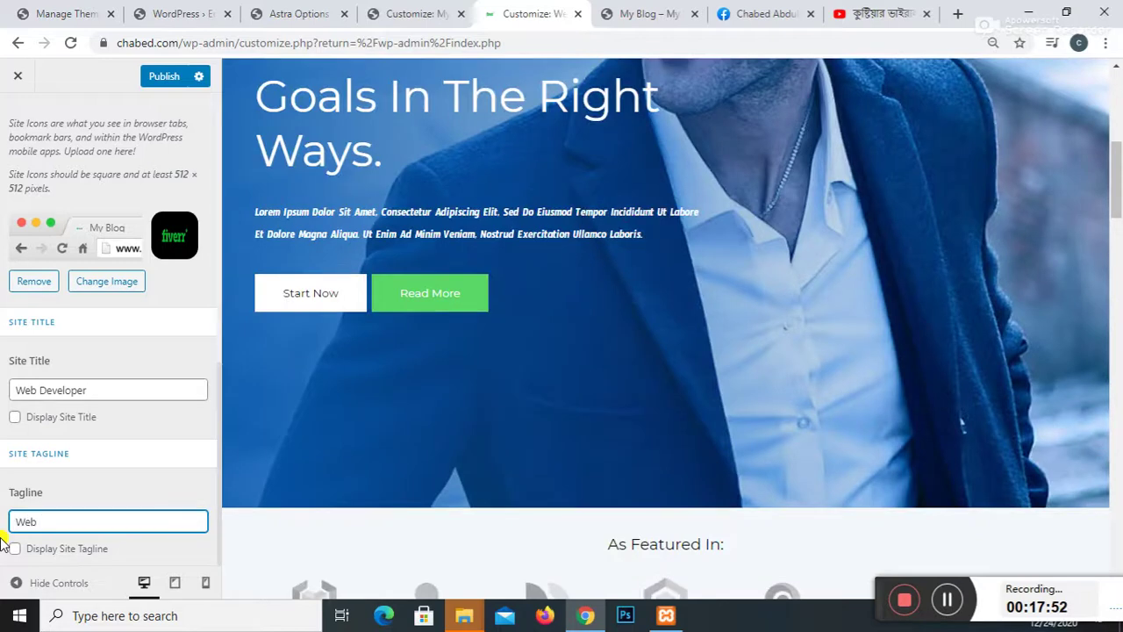
pyautogui.write(' De')
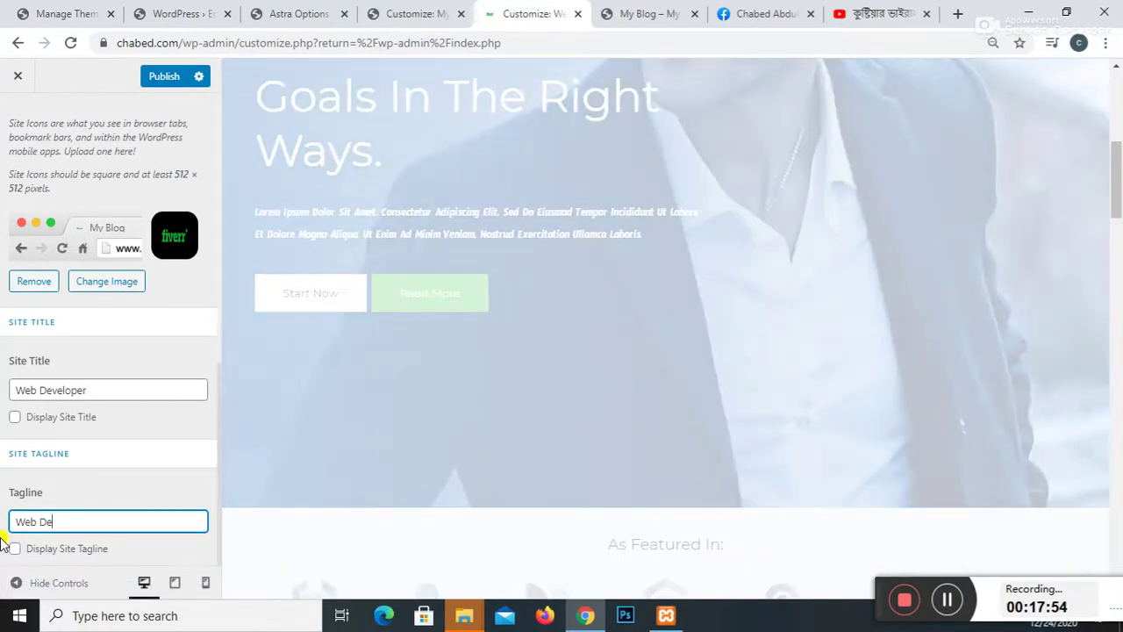
pyautogui.write('velp')
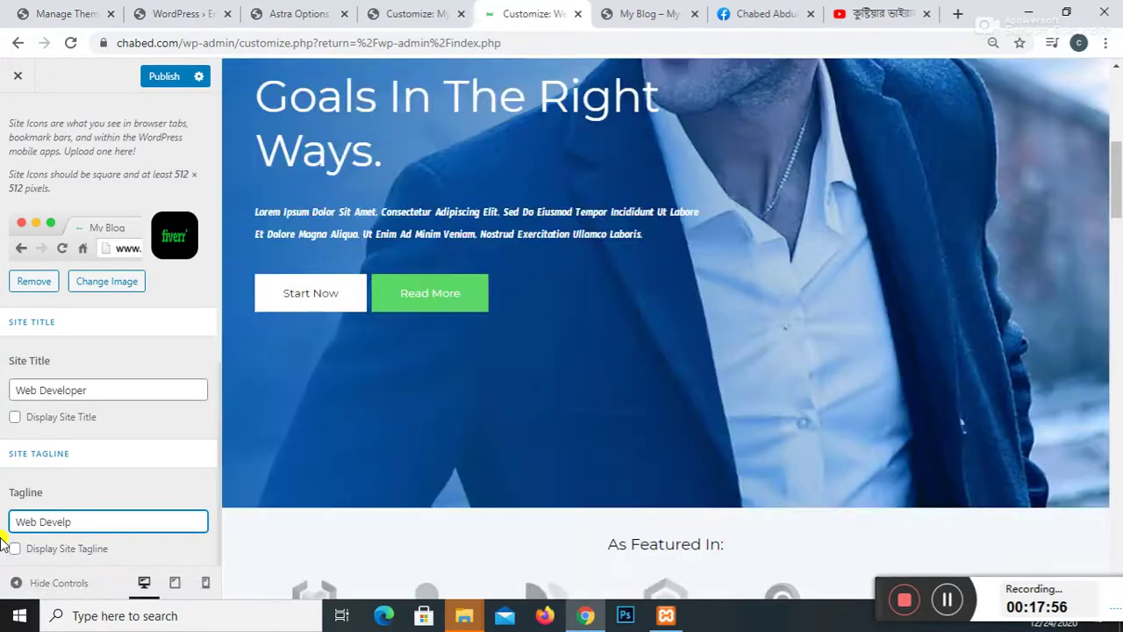
pyautogui.write('ing')
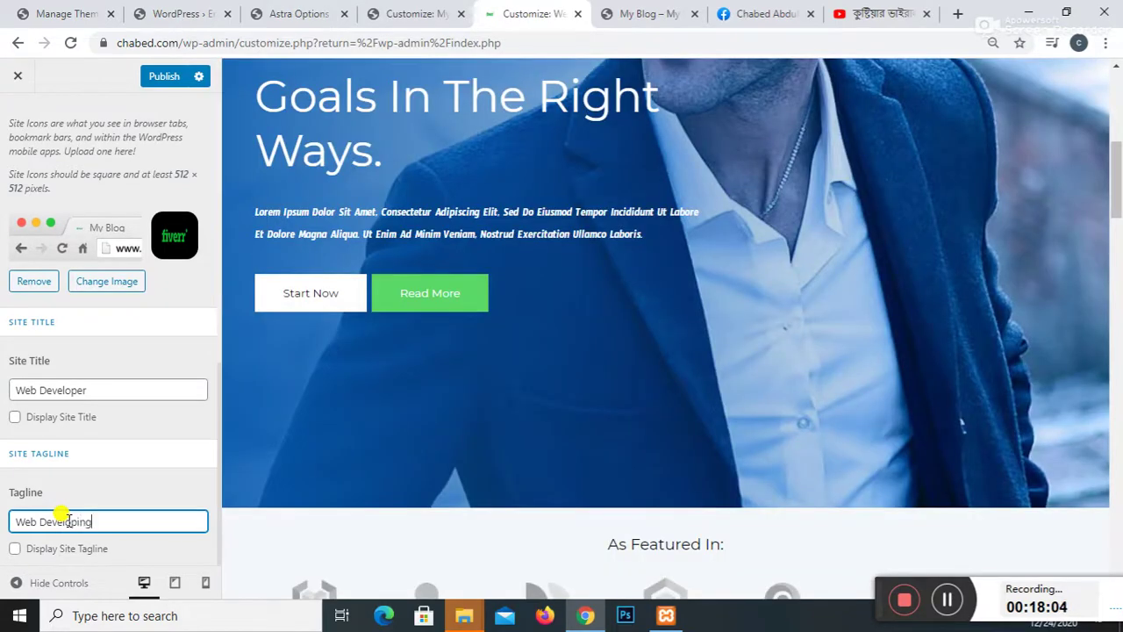
# Step: Publish the site title and tagline changes, and look through the Site Identity settings and homepage preview
pyautogui.scroll(4, 170, 454)
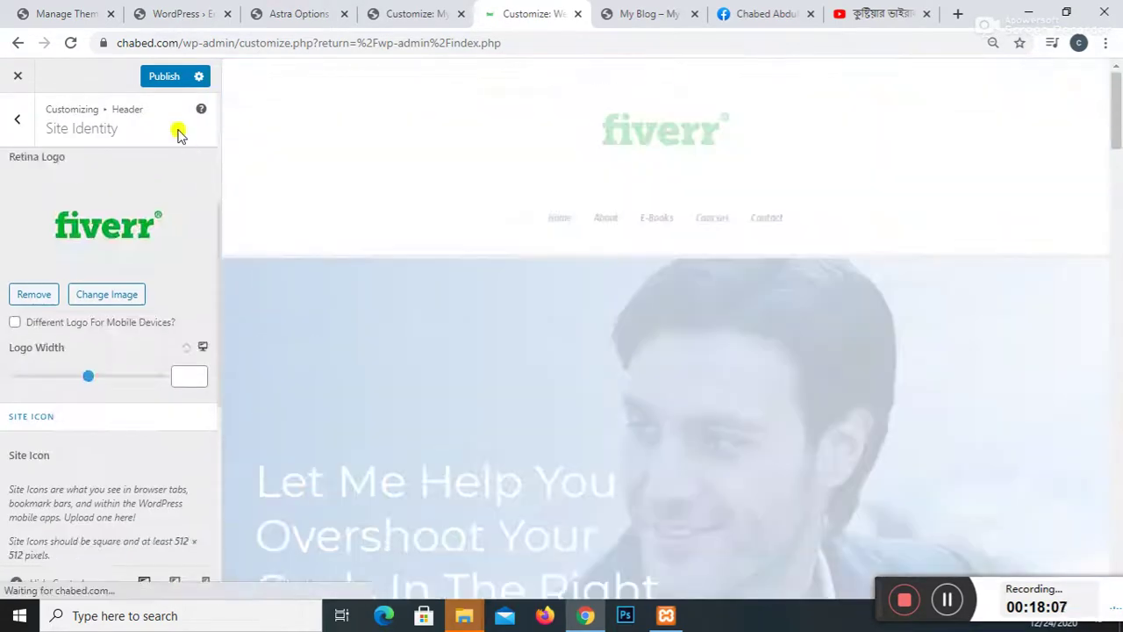
pyautogui.click(167, 77)
pyautogui.scroll(-4, 269, 325)
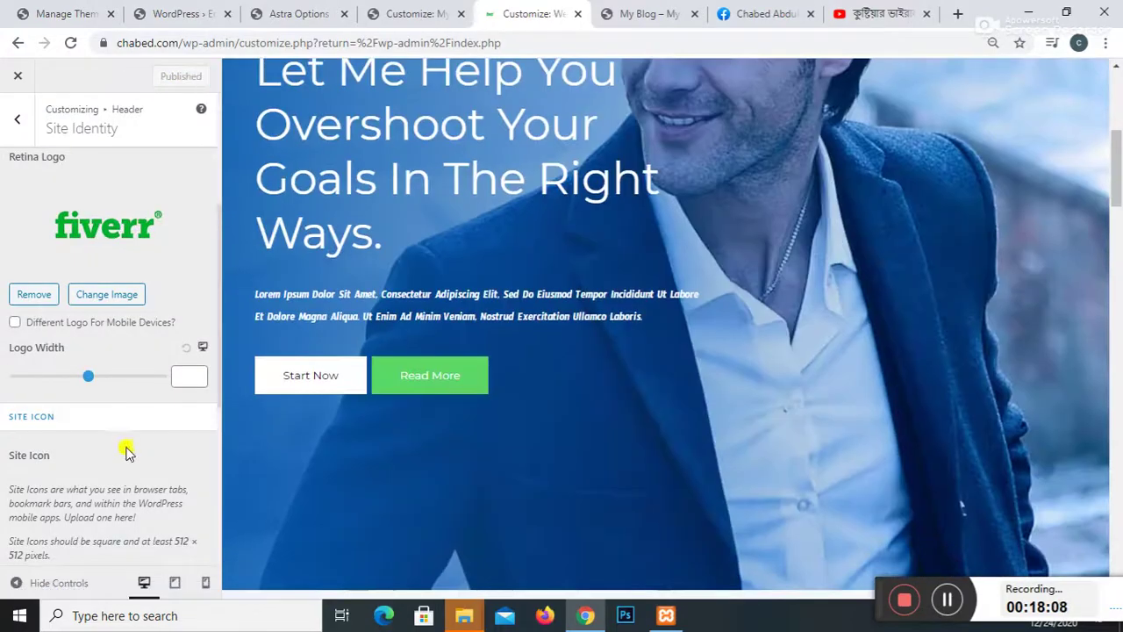
pyautogui.scroll(-4, 125, 451)
pyautogui.scroll(4, 478, 299)
pyautogui.scroll(-5, 377, 316)
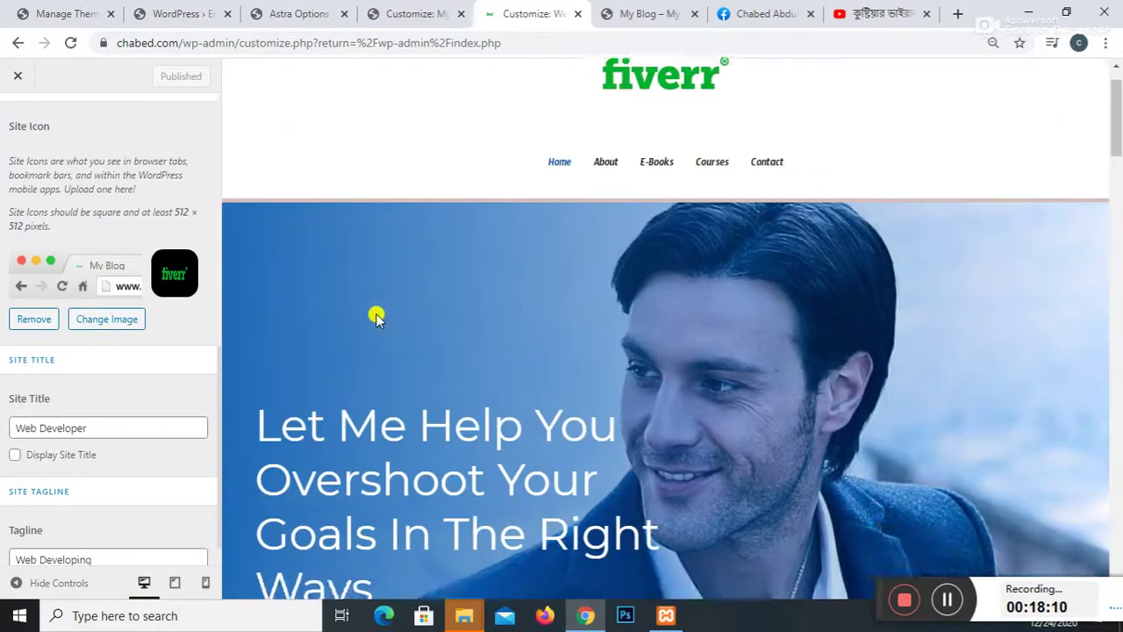
pyautogui.scroll(-1, 208, 502)
pyautogui.scroll(-15, 283, 520)
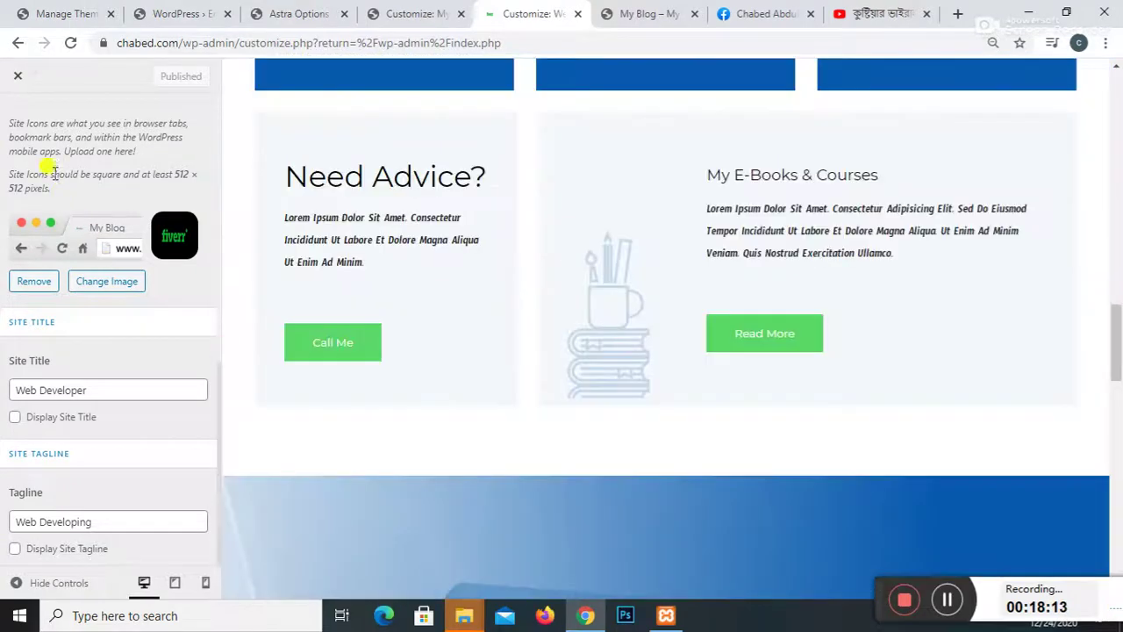
# Step: Exit the Customizer to the WordPress dashboard and reopen it to show the main list of customization sections
pyautogui.click(18, 75)
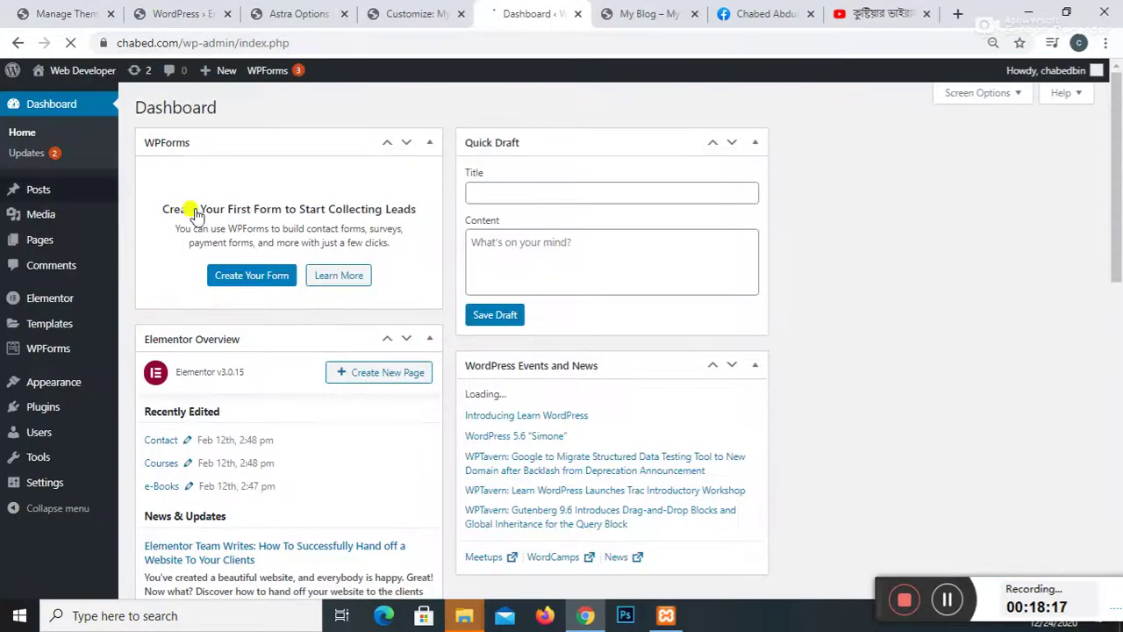
pyautogui.moveTo(70, 393)
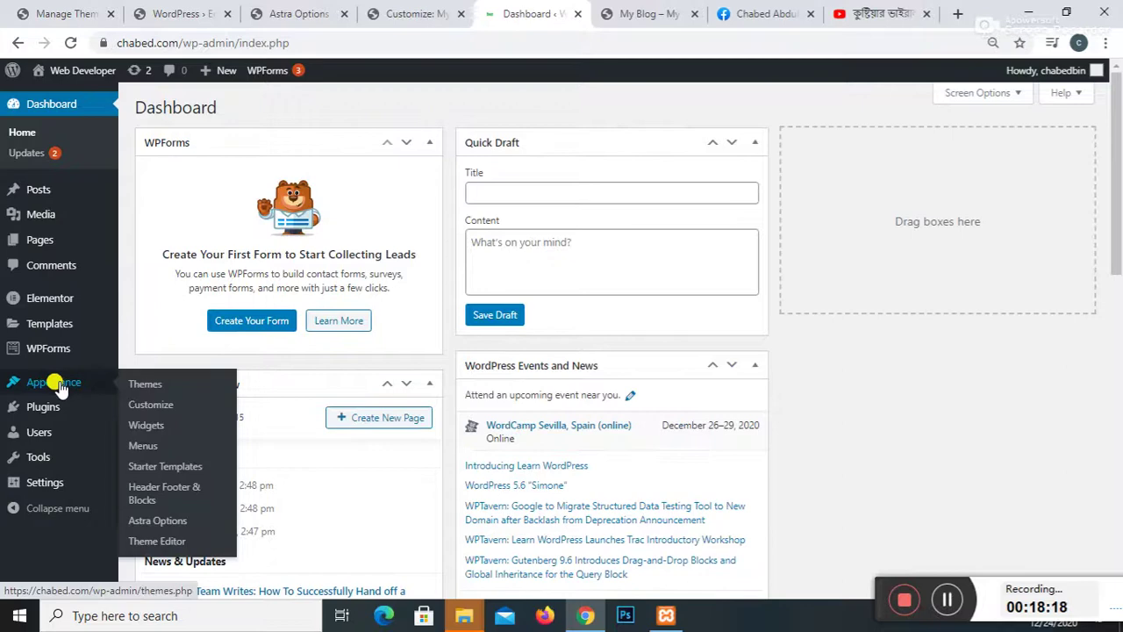
pyautogui.click(140, 404)
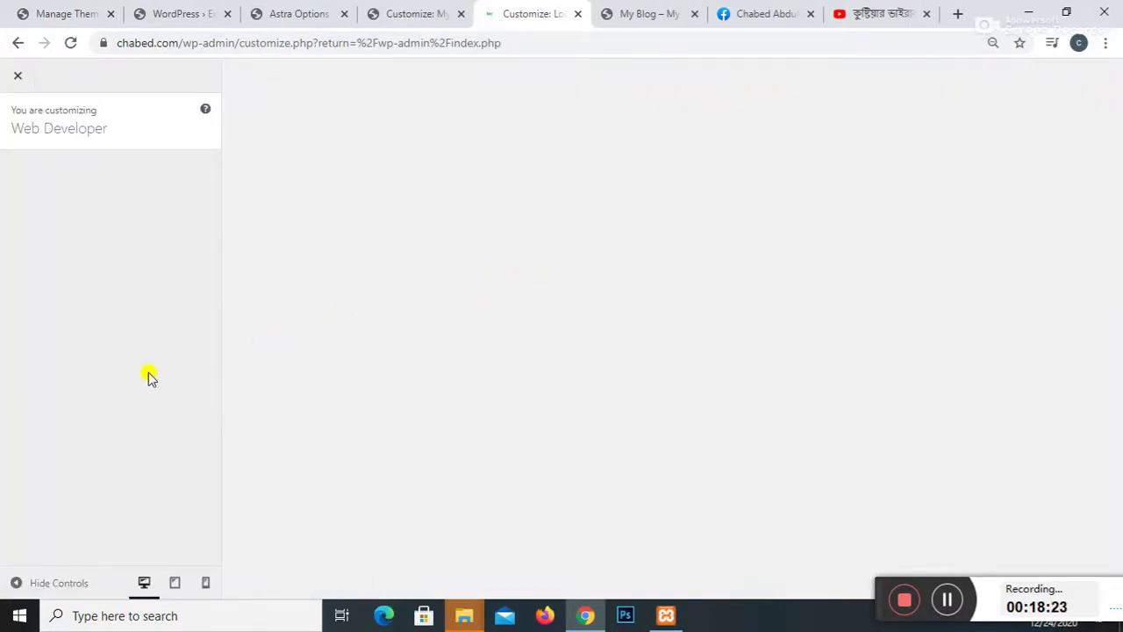
pyautogui.click(427, 13)
pyautogui.click(505, 17)
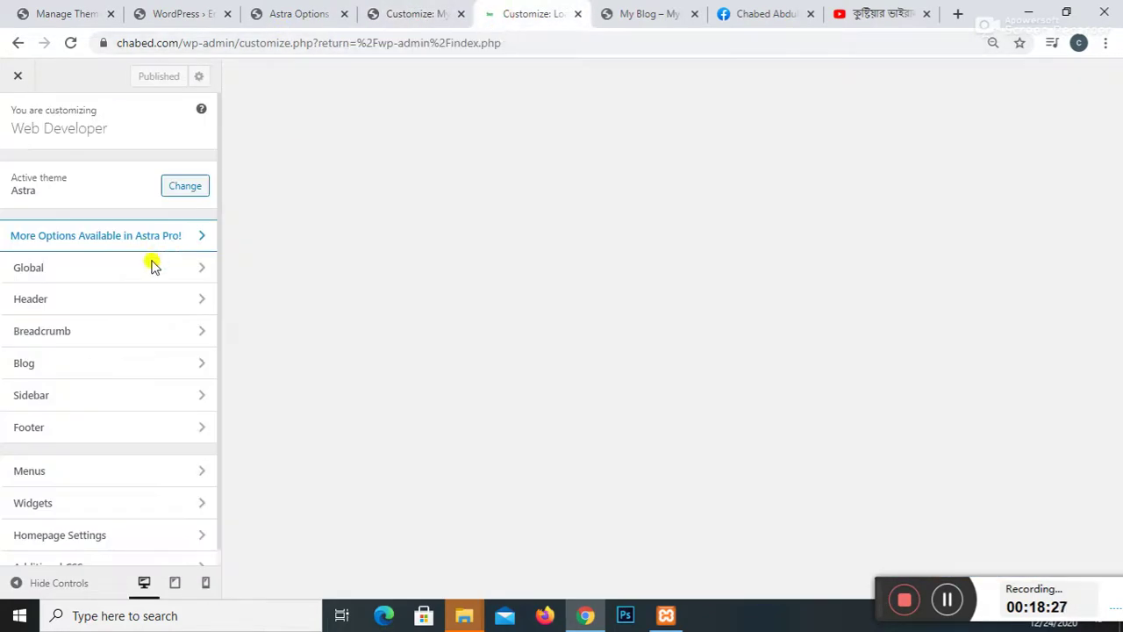
pyautogui.scroll(-1, 56, 517)
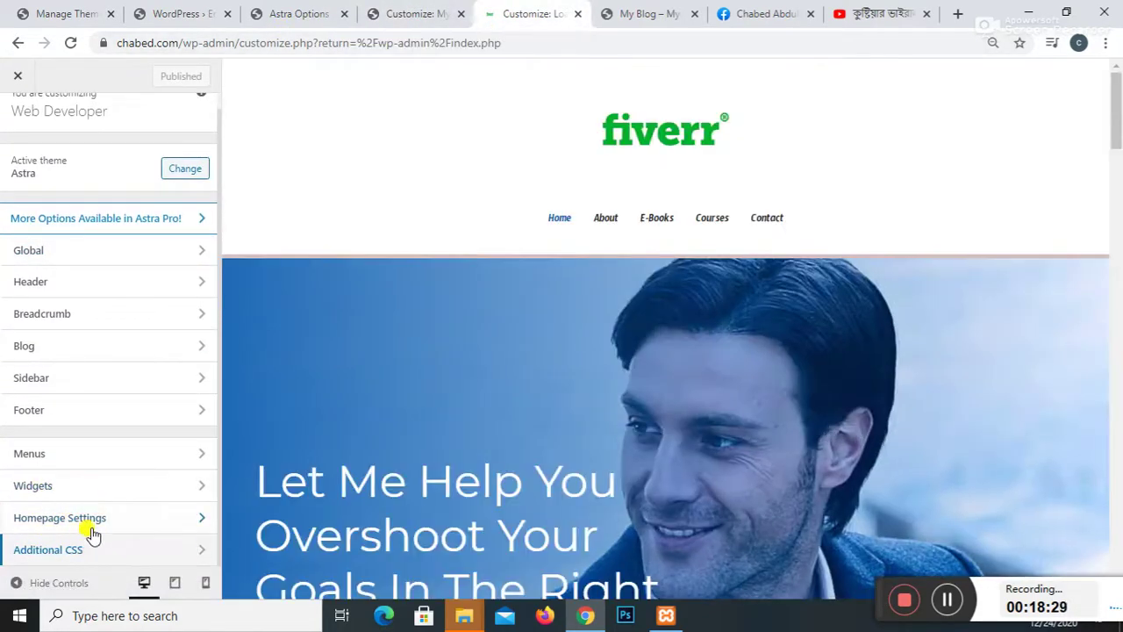
# Step: Try the Inside Header position for the breadcrumb, set it back to None and return to the section list
pyautogui.click(103, 319)
pyautogui.click(148, 203)
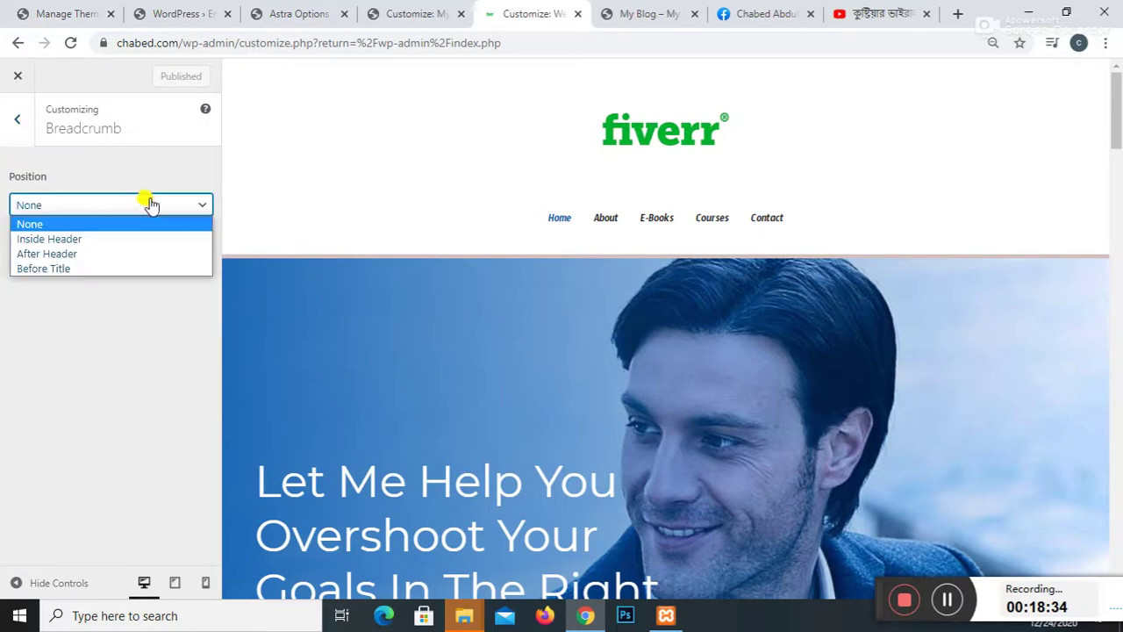
pyautogui.click(48, 240)
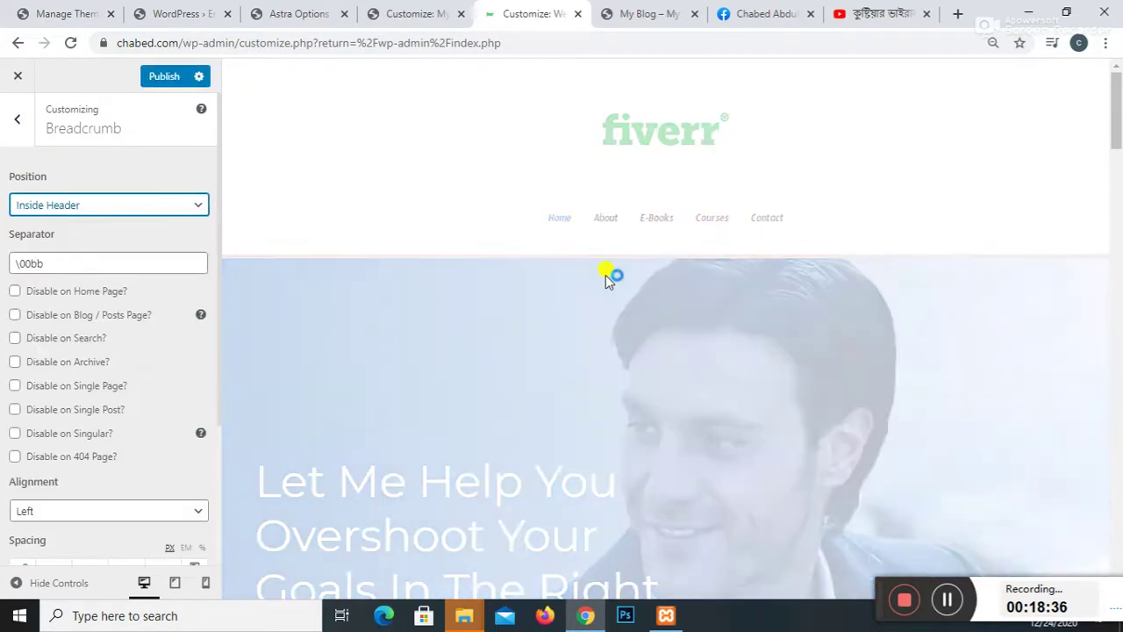
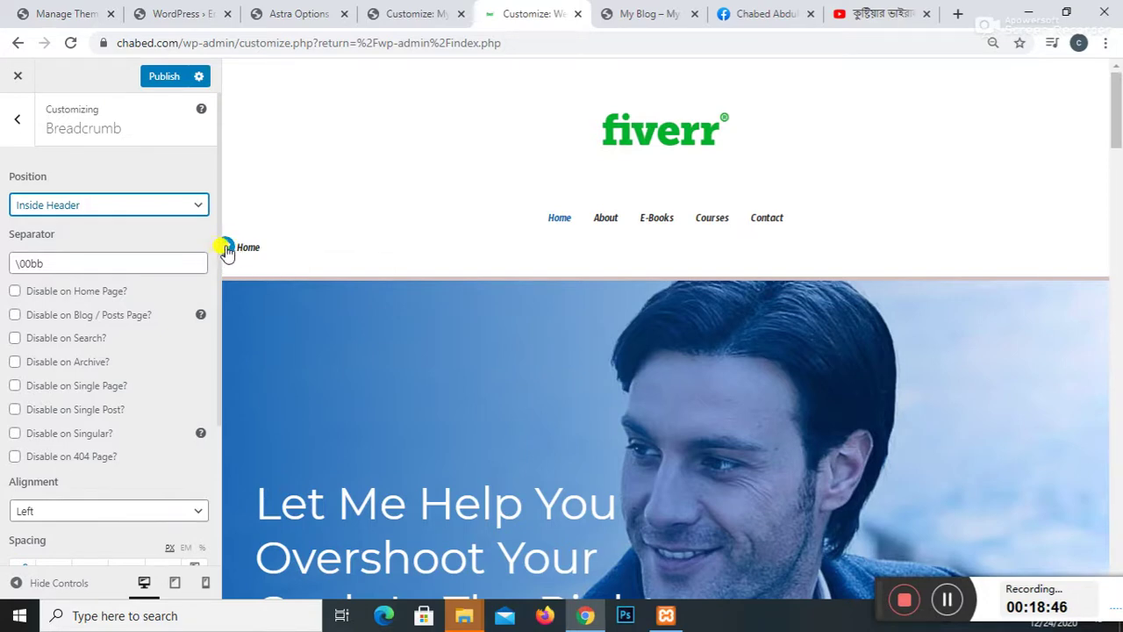
pyautogui.click(170, 207)
pyautogui.click(85, 224)
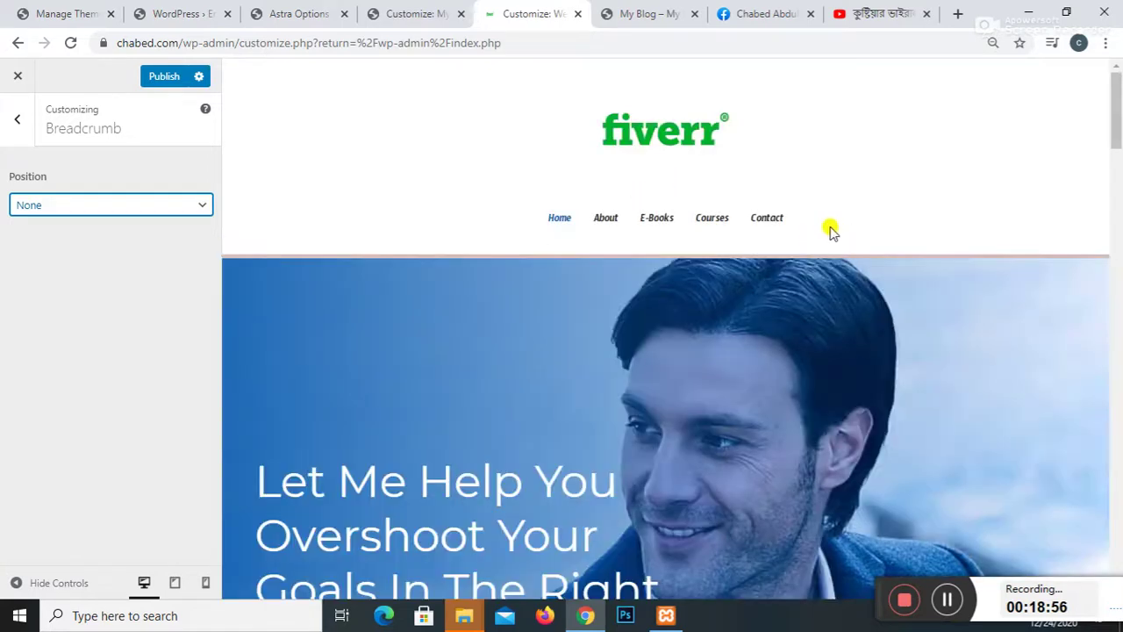
pyautogui.click(17, 118)
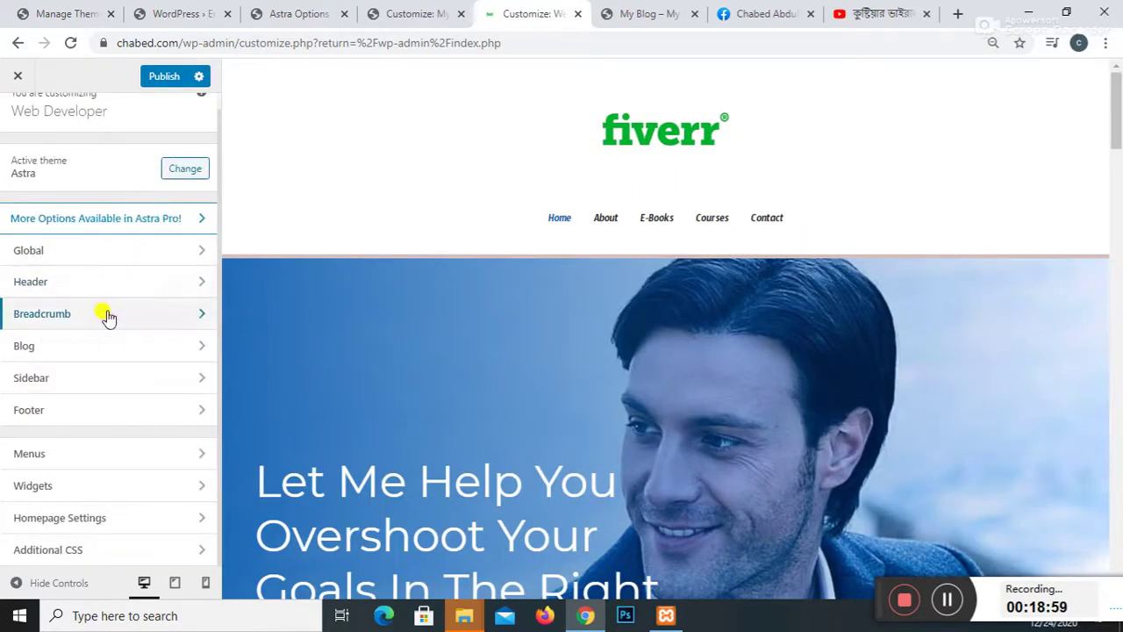
# Step: Look through the Blog and Sidebar customization settings and the homepage preview
pyautogui.click(85, 347)
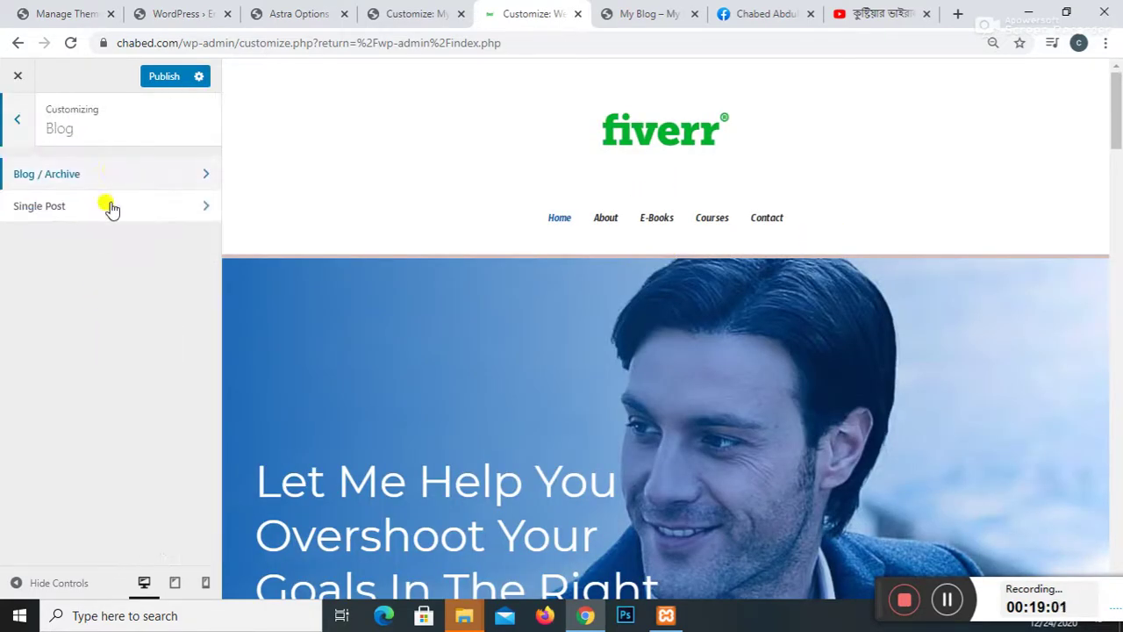
pyautogui.click(29, 114)
pyautogui.click(75, 378)
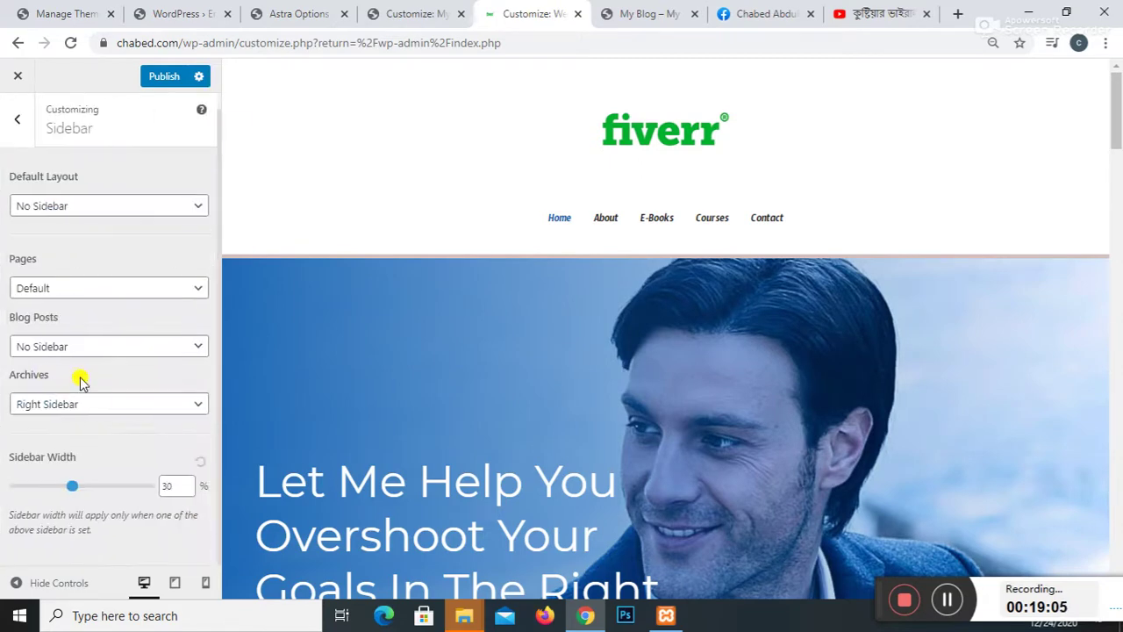
pyautogui.scroll(-15, 765, 395)
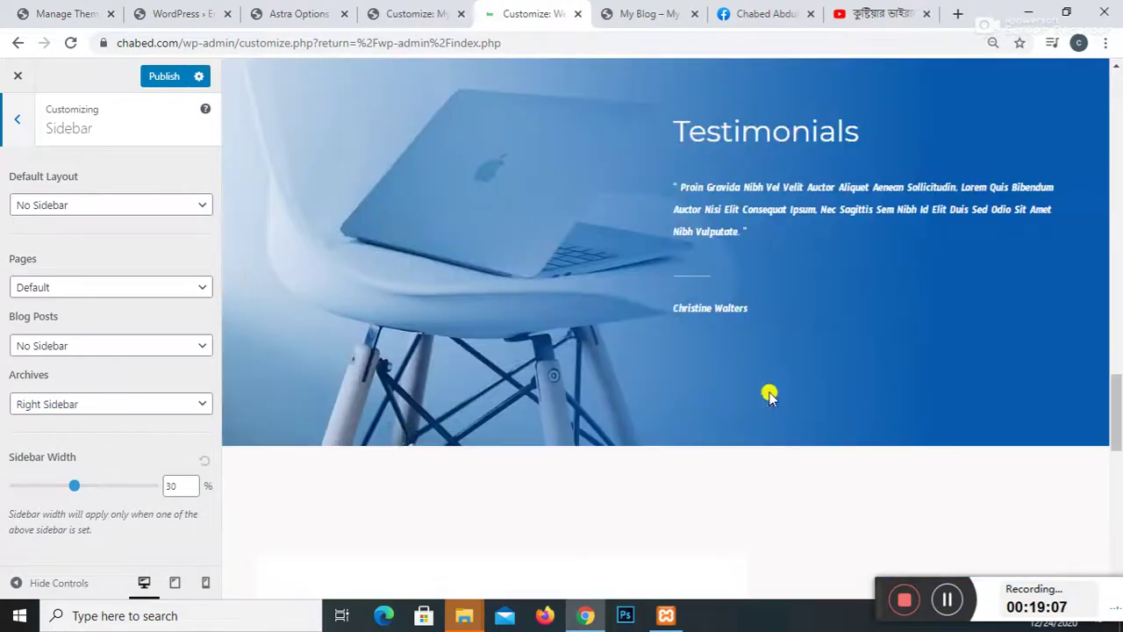
pyautogui.click(13, 121)
# Step: Open the Footer Bar settings with the page footer in view and choose the layout with two side-by-side sections
pyautogui.click(78, 419)
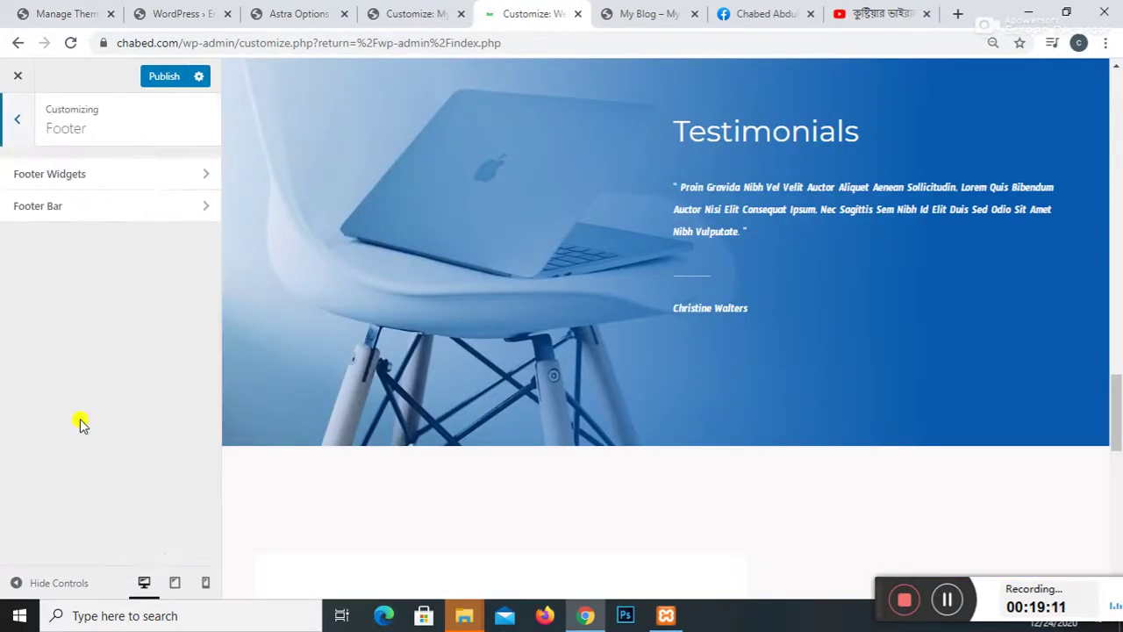
pyautogui.scroll(-10, 647, 367)
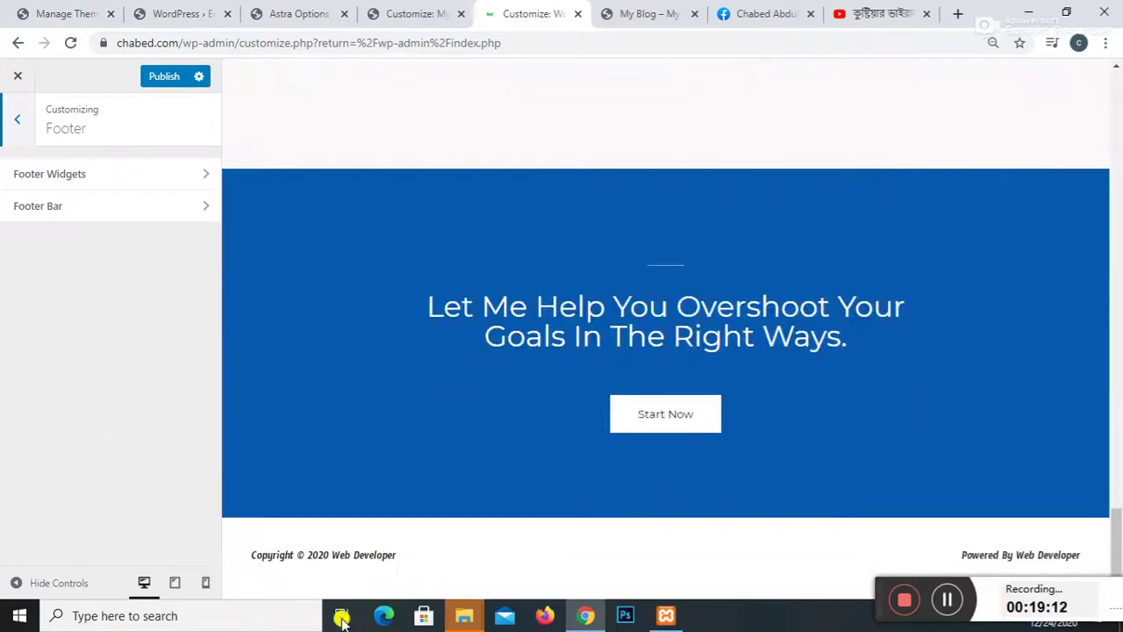
pyautogui.click(131, 207)
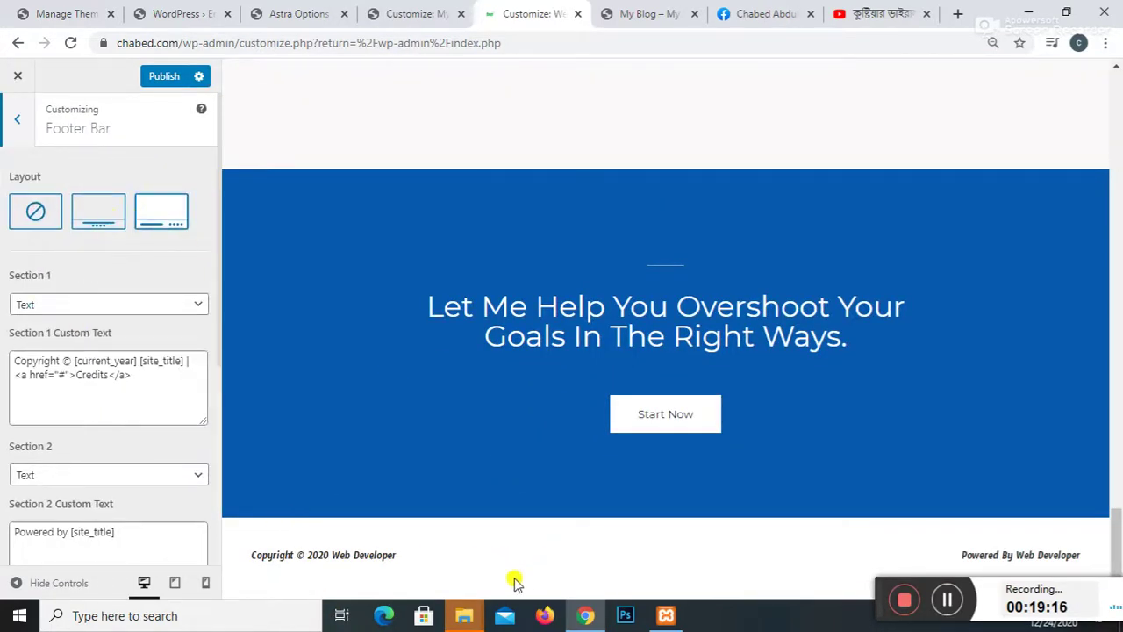
pyautogui.click(175, 220)
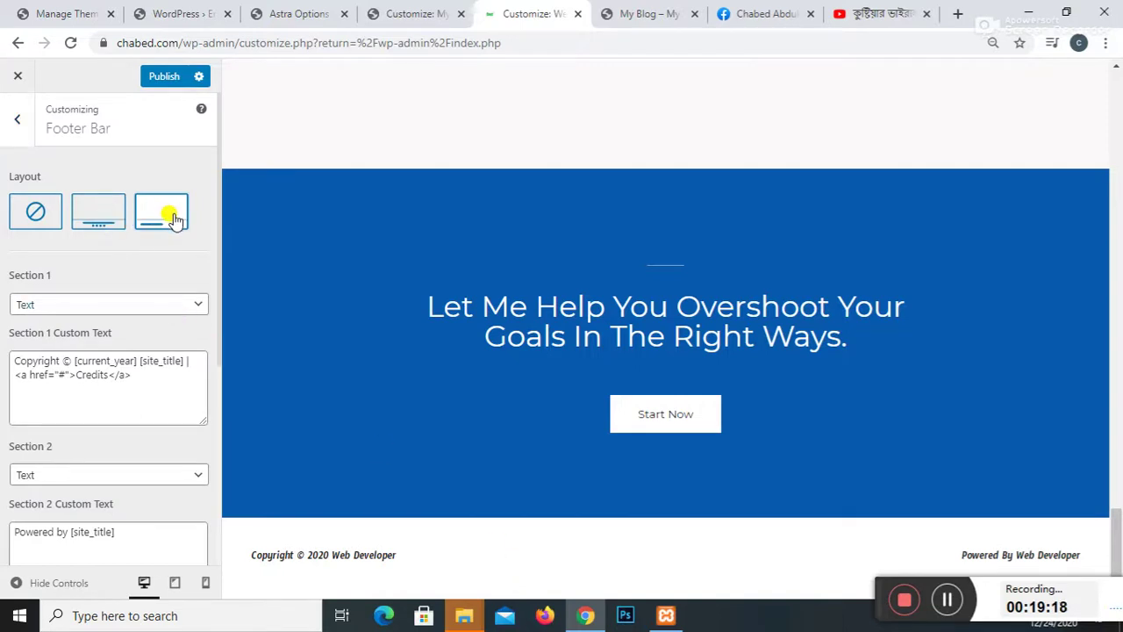
# Step: Replace the copyright text before the Credits link in Section 1 with "chabed.com" and set Section 2 to Footer Menu
pyautogui.click(108, 374)
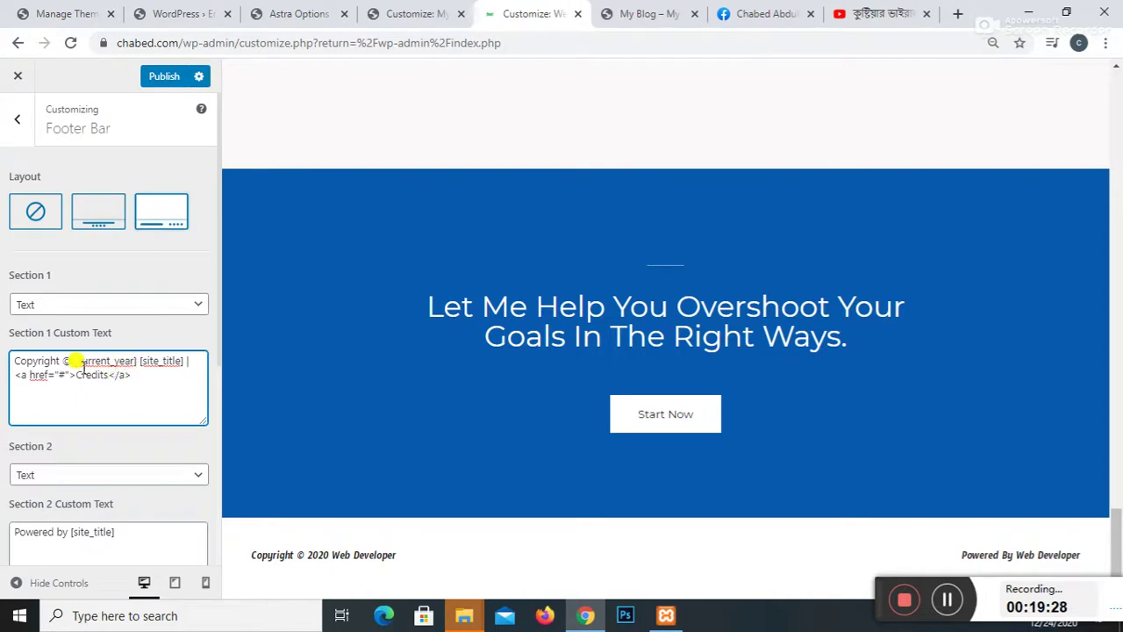
pyautogui.click(180, 361)
pyautogui.press('BackSpace')
pyautogui.press('BackSpace')
pyautogui.press('BackSpace')
pyautogui.press('BackSpace')
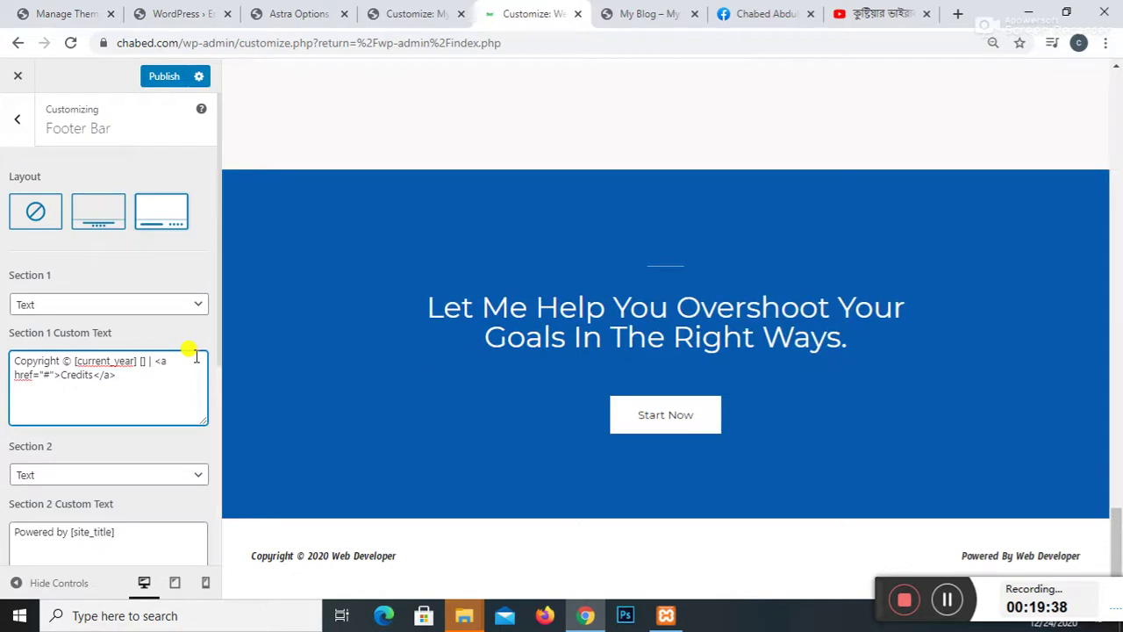
pyautogui.press('BackSpace')
pyautogui.press('BackSpace')
pyautogui.press('BackSpace')
pyautogui.press('BackSpace')
pyautogui.press('BackSpace')
pyautogui.press('BackSpace')
pyautogui.press('BackSpace')
pyautogui.press('BackSpace')
pyautogui.press('BackSpace')
pyautogui.press('BackSpace')
pyautogui.press('BackSpace')
pyautogui.press('BackSpace')
pyautogui.press('BackSpace')
pyautogui.press('BackSpace')
pyautogui.press('BackSpace')
pyautogui.press('BackSpace')
pyautogui.press('BackSpace')
pyautogui.press('BackSpace')
pyautogui.press('BackSpace')
pyautogui.press('BackSpace')
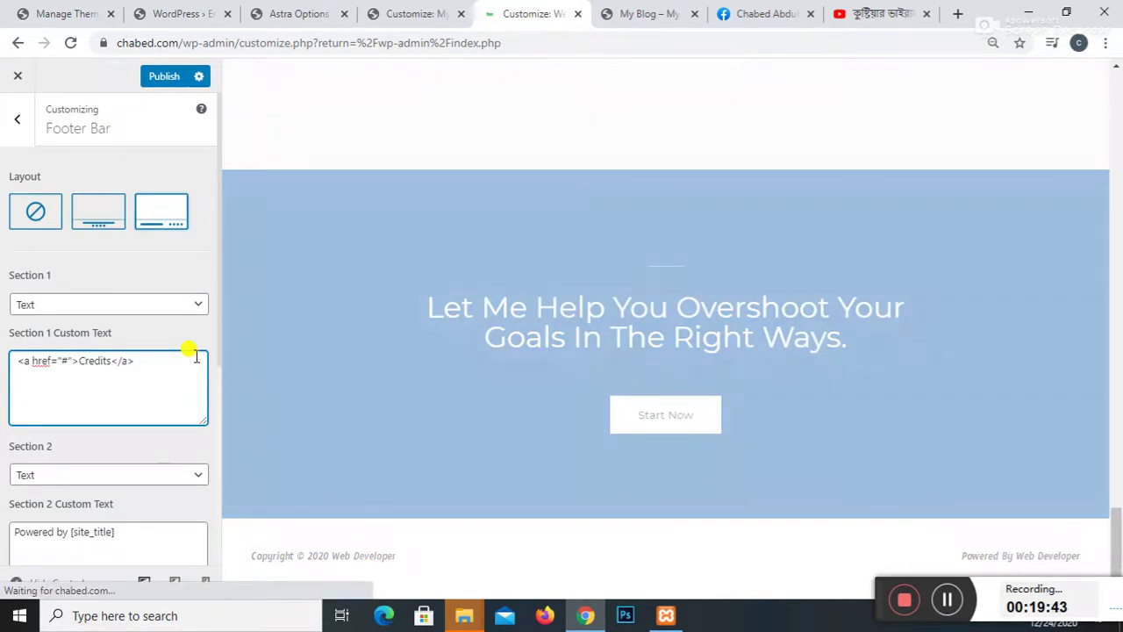
pyautogui.write('chabed ')
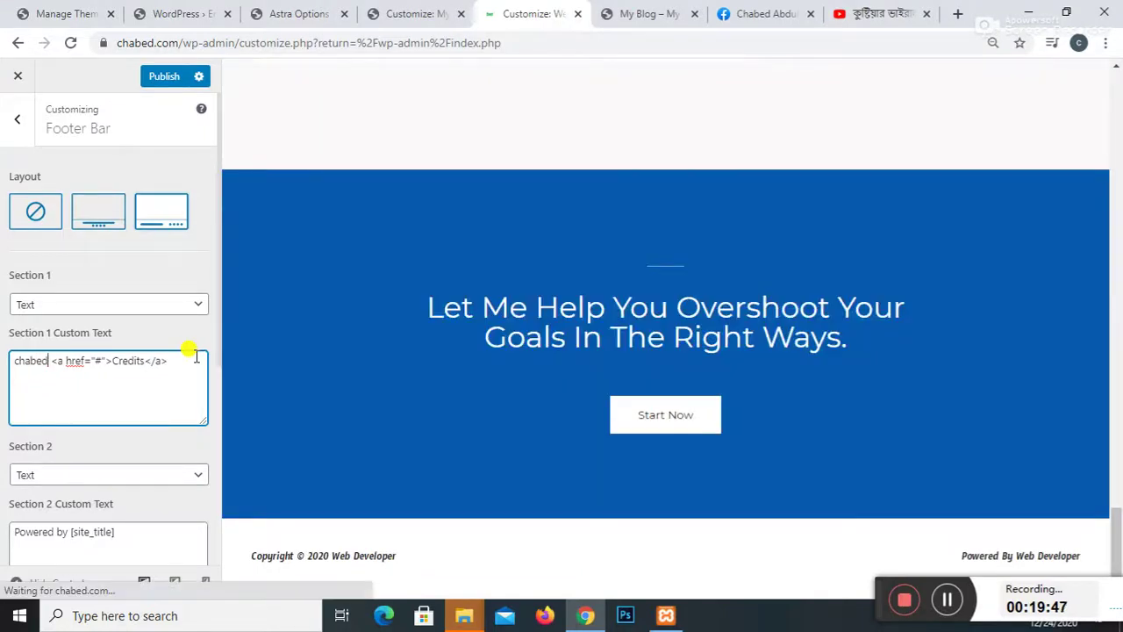
pyautogui.write('.com')
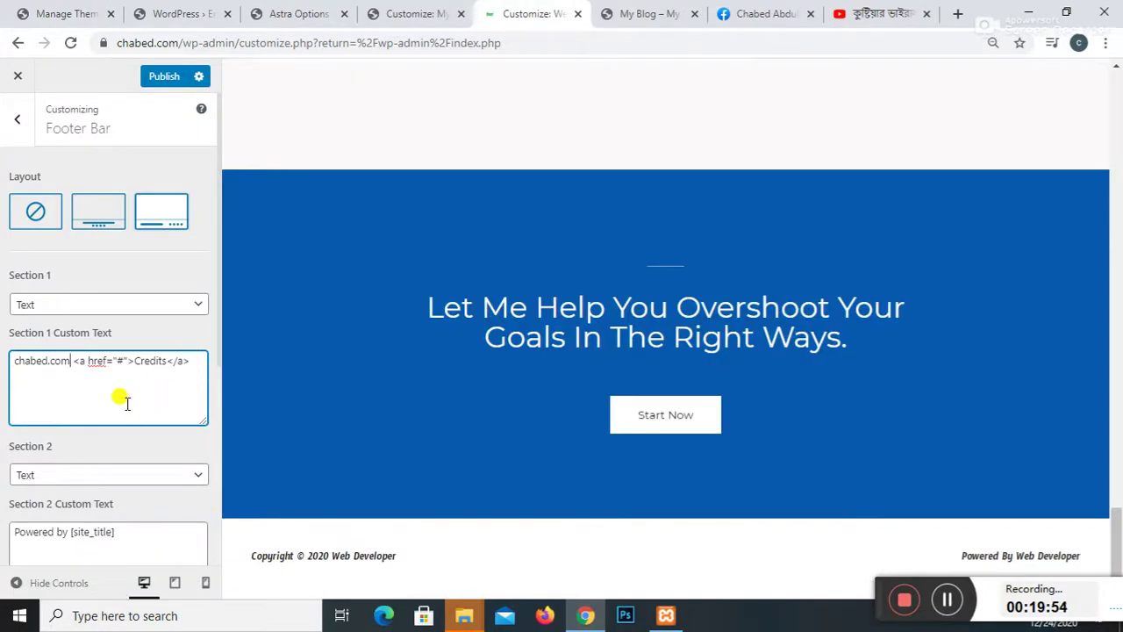
pyautogui.click(126, 474)
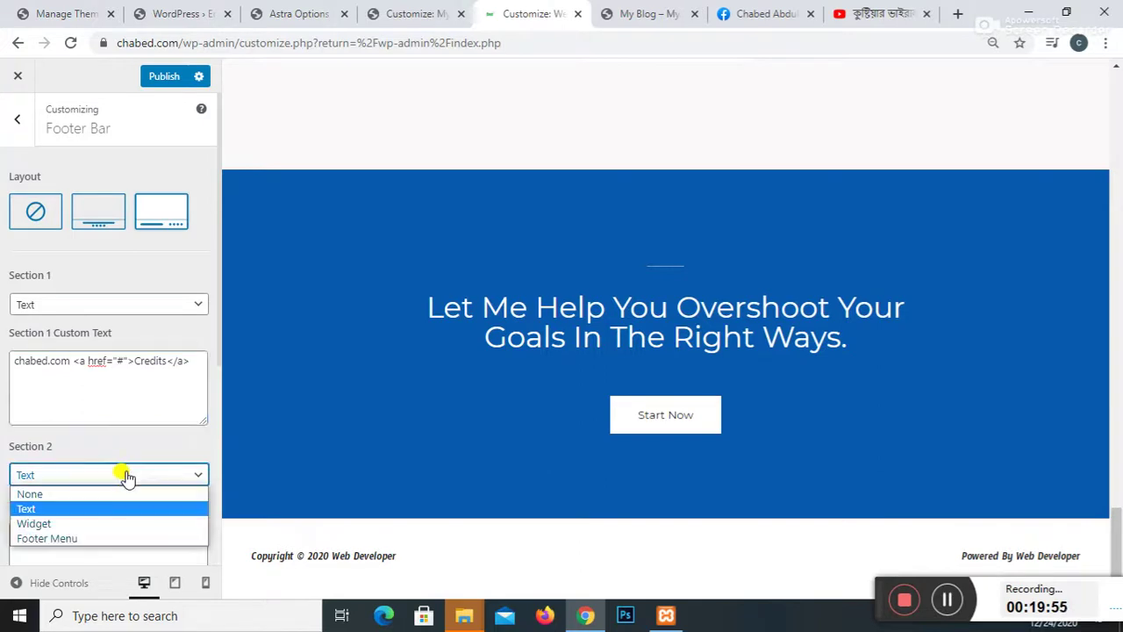
pyautogui.click(55, 539)
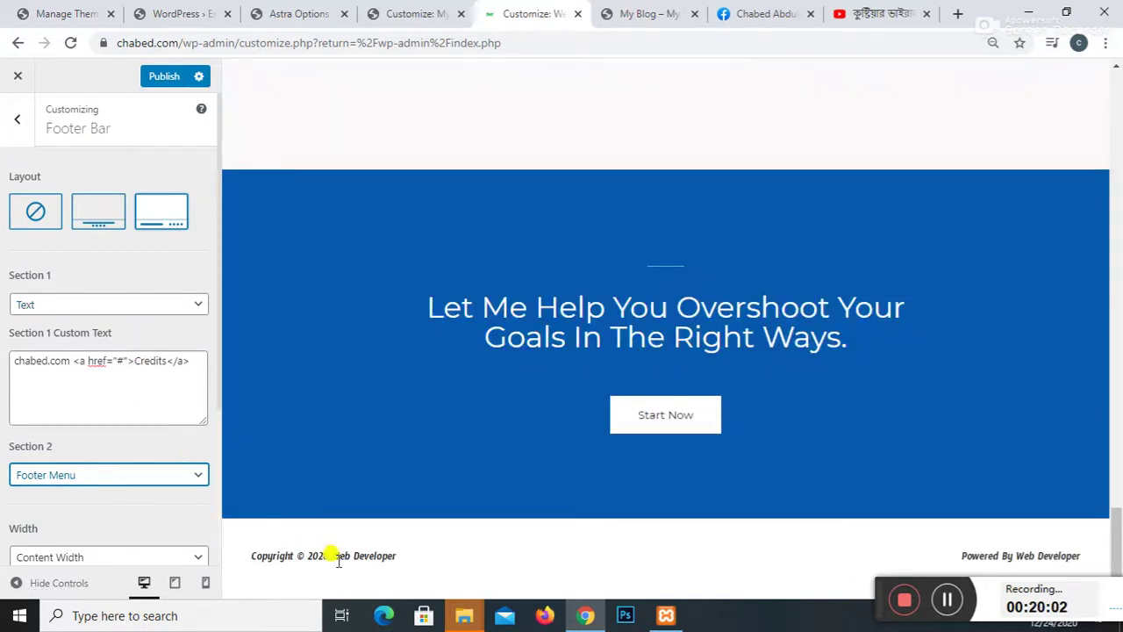
# Step: Try the None option for footer bar Section 1 and set it back to Text
pyautogui.click(178, 313)
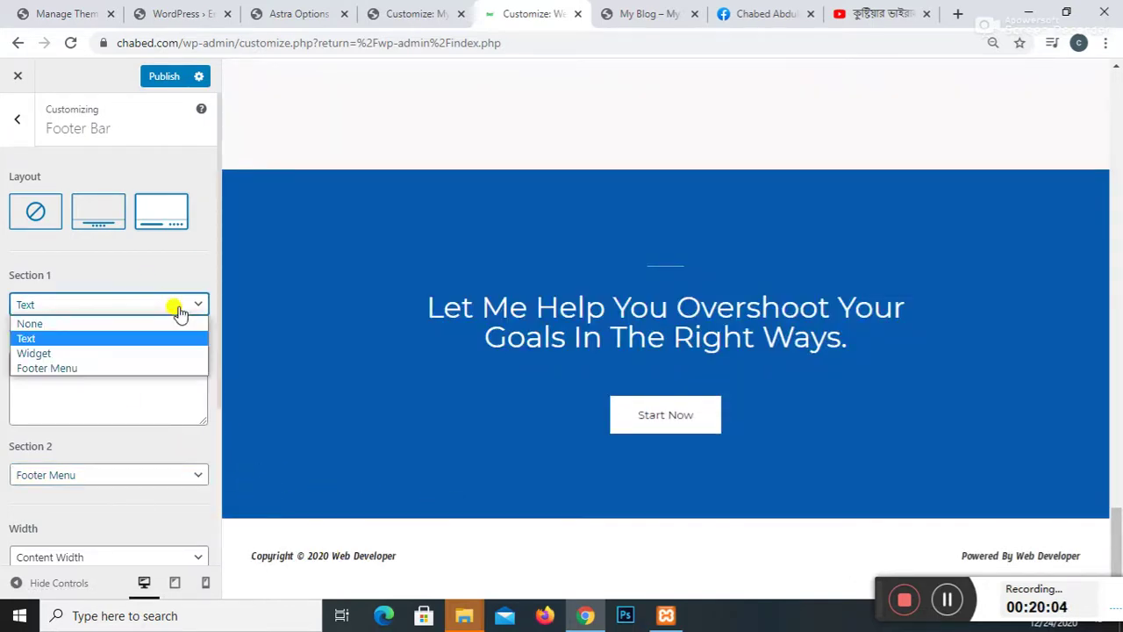
pyautogui.click(46, 325)
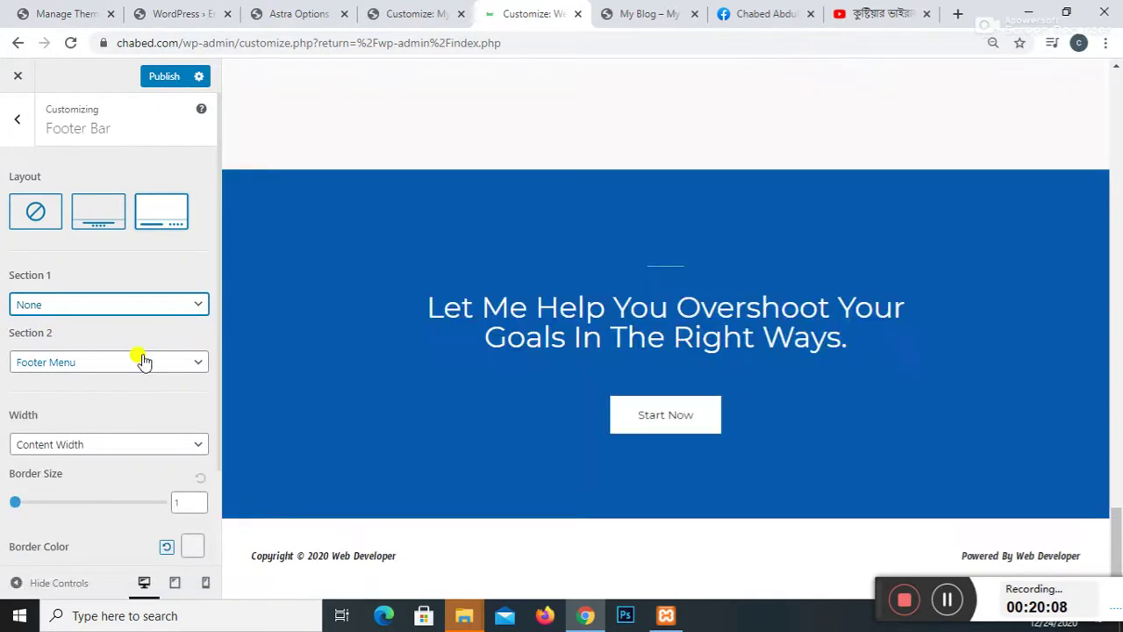
pyautogui.click(152, 309)
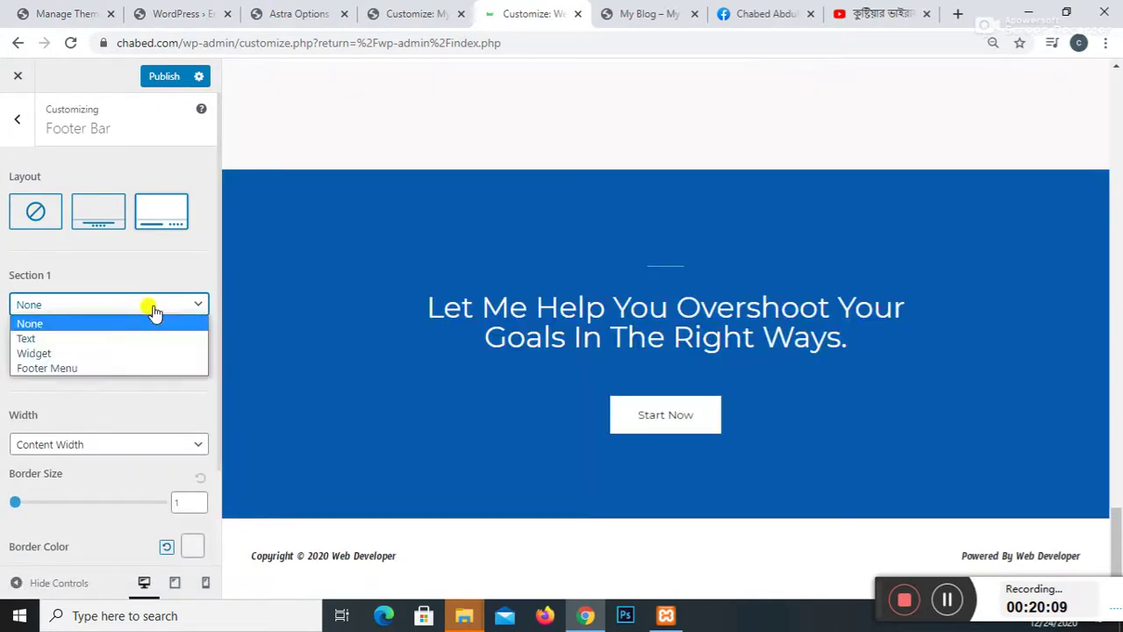
pyautogui.click(52, 339)
# Step: Change the Section 1 link text from Credits to "web" and set the footer bar's border size to 66
pyautogui.click(122, 368)
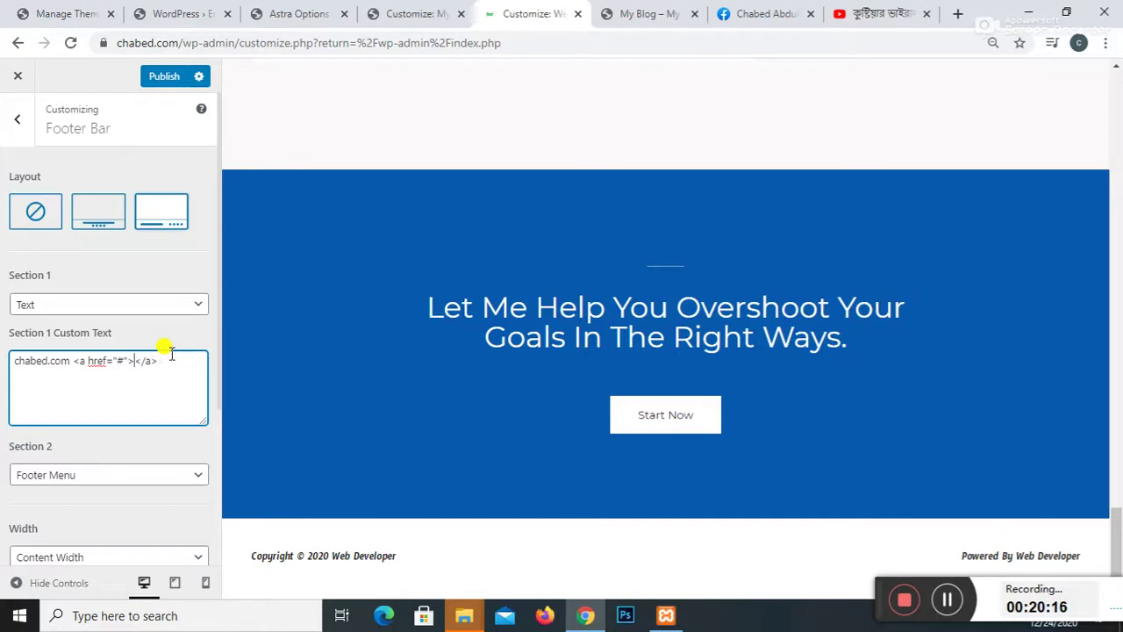
pyautogui.write('web')
pyautogui.scroll(-2, 108, 482)
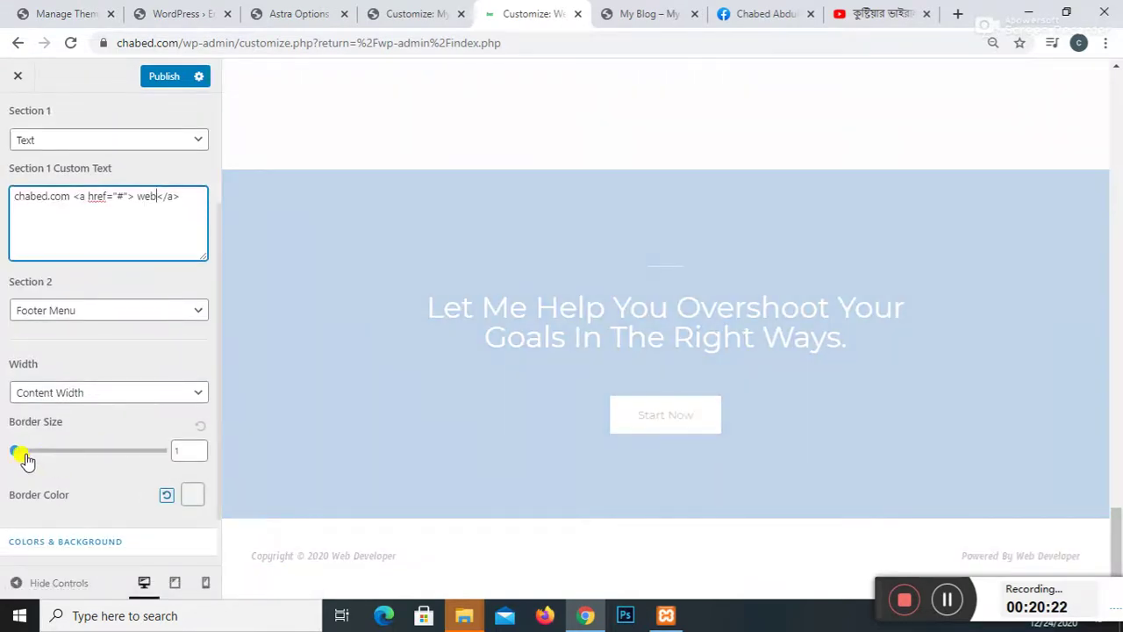
pyautogui.moveTo(19, 454); pyautogui.dragTo(31, 451)
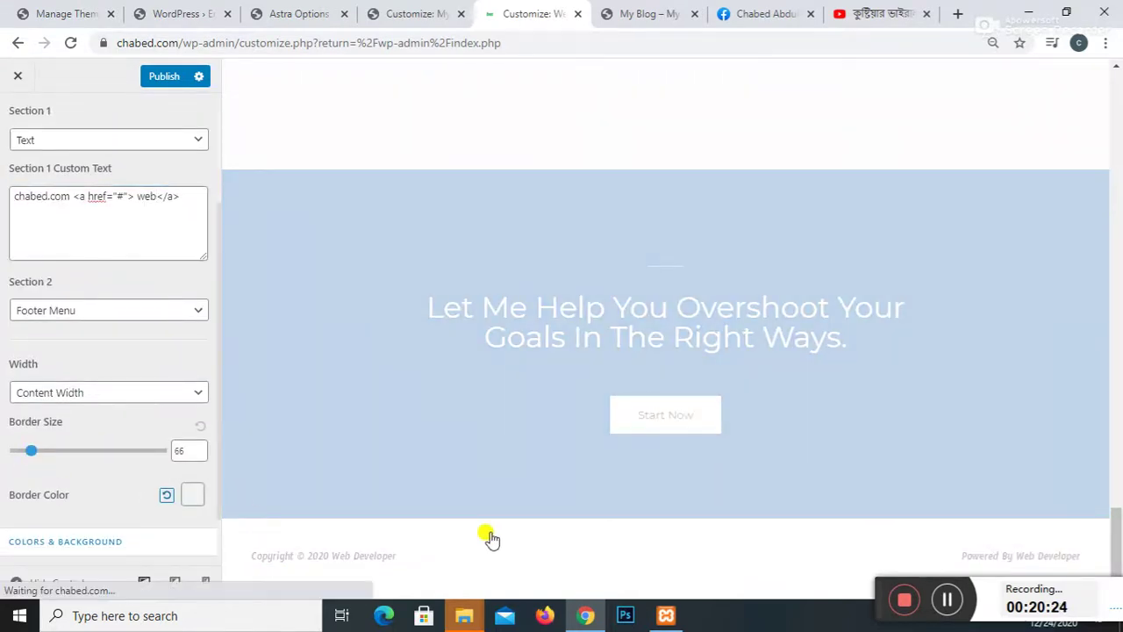
# Step: Set the footer bar's background to the very dark green #011601
pyautogui.scroll(-1, 174, 535)
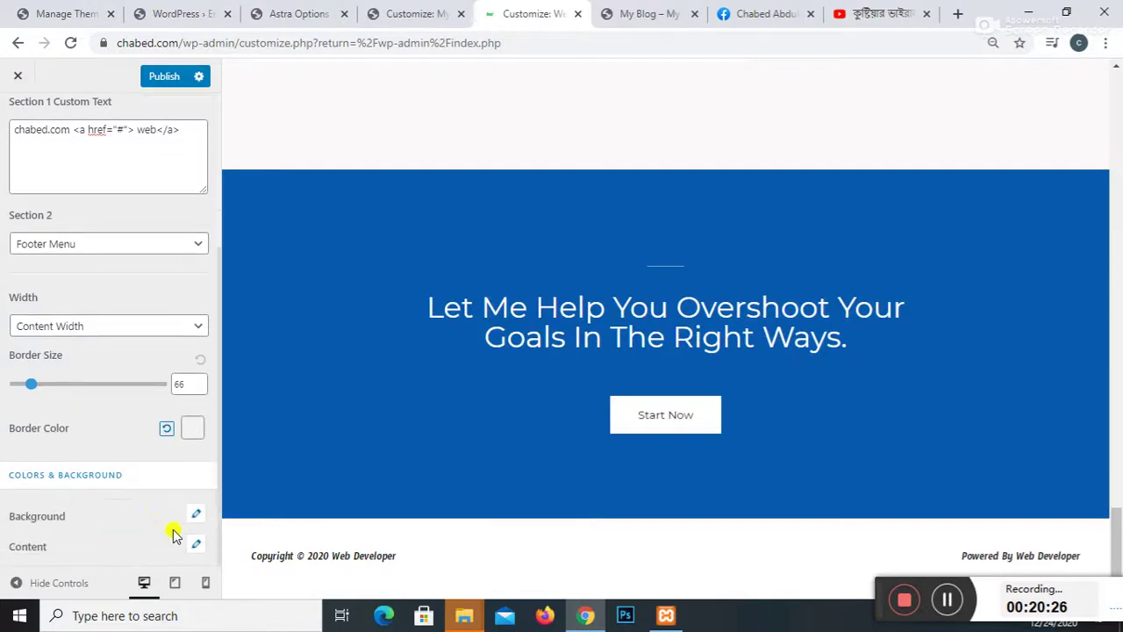
pyautogui.click(196, 515)
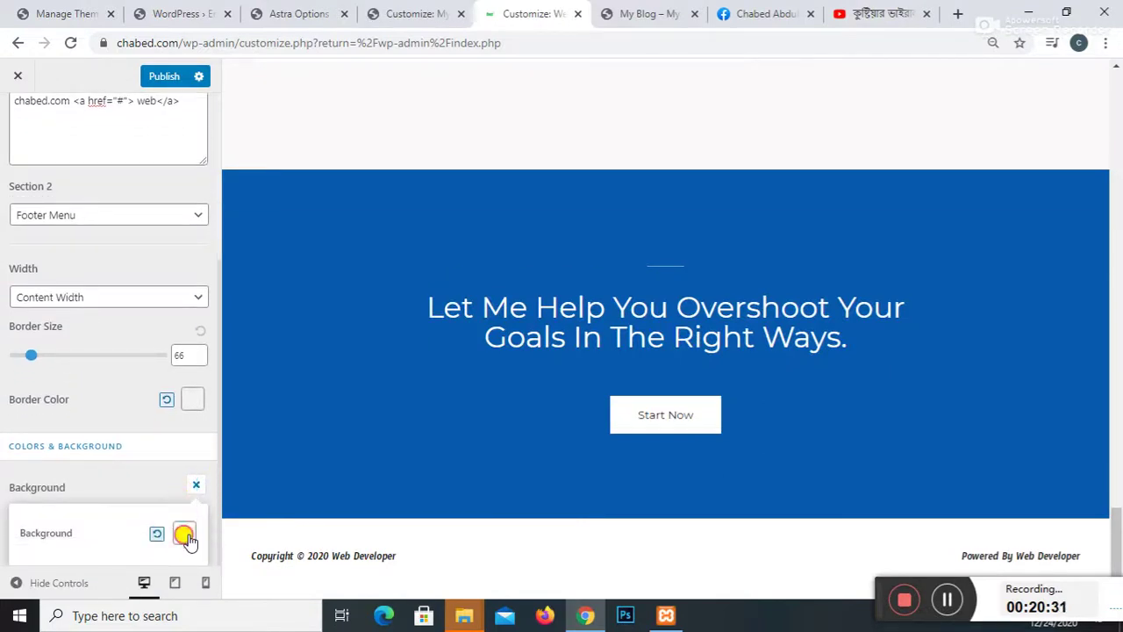
pyautogui.scroll(-5, 141, 535)
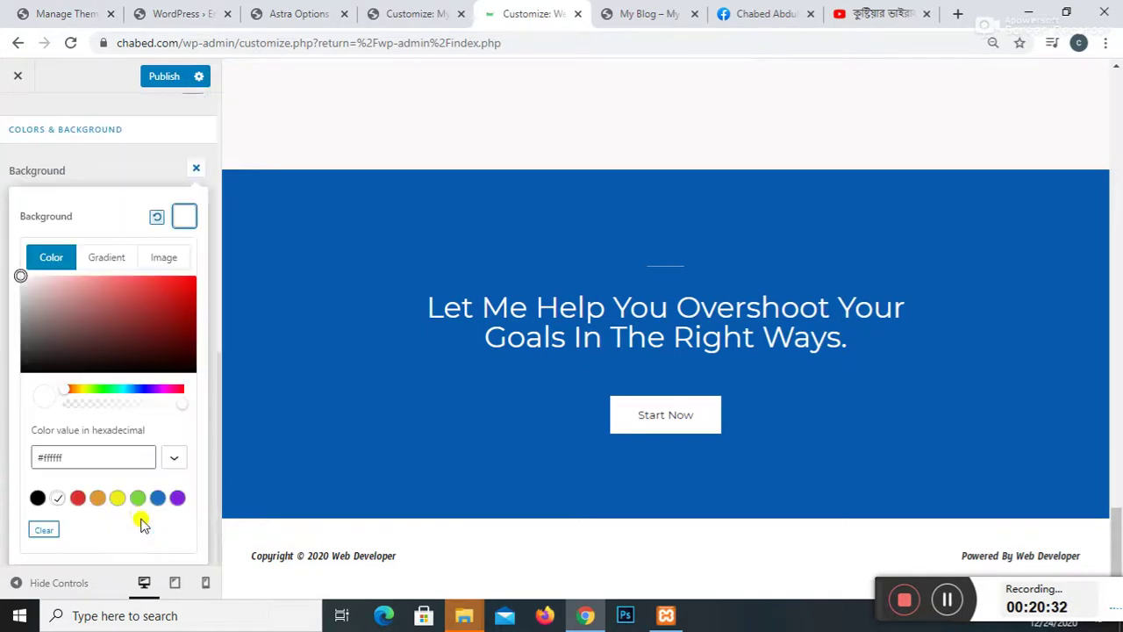
pyautogui.click(101, 323)
pyautogui.moveTo(68, 390); pyautogui.dragTo(104, 393)
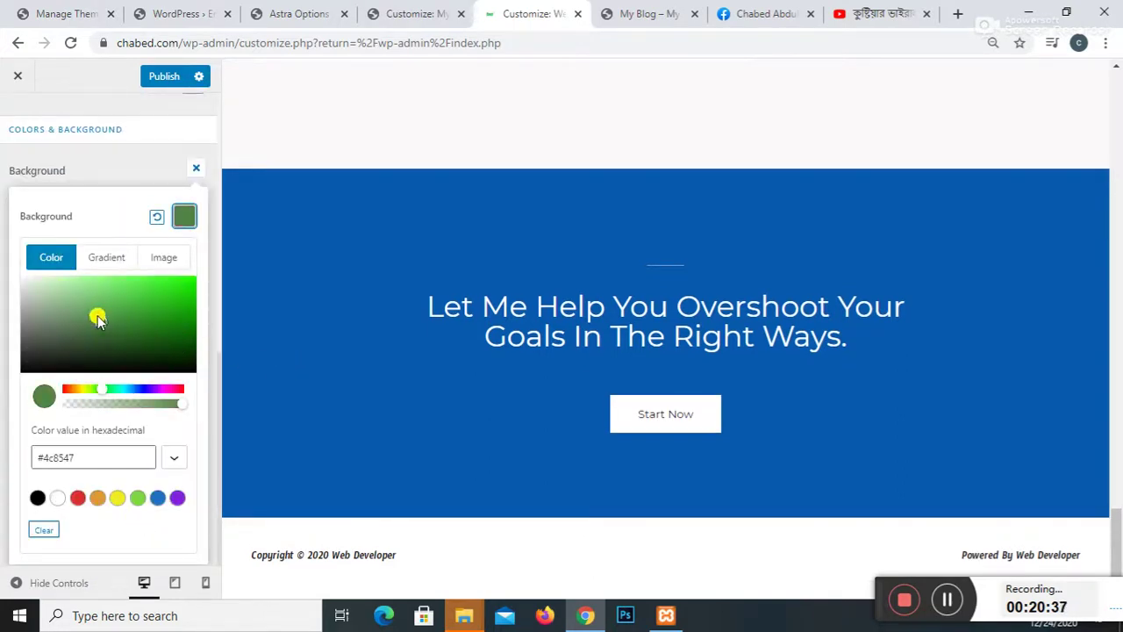
pyautogui.moveTo(100, 319); pyautogui.dragTo(185, 367)
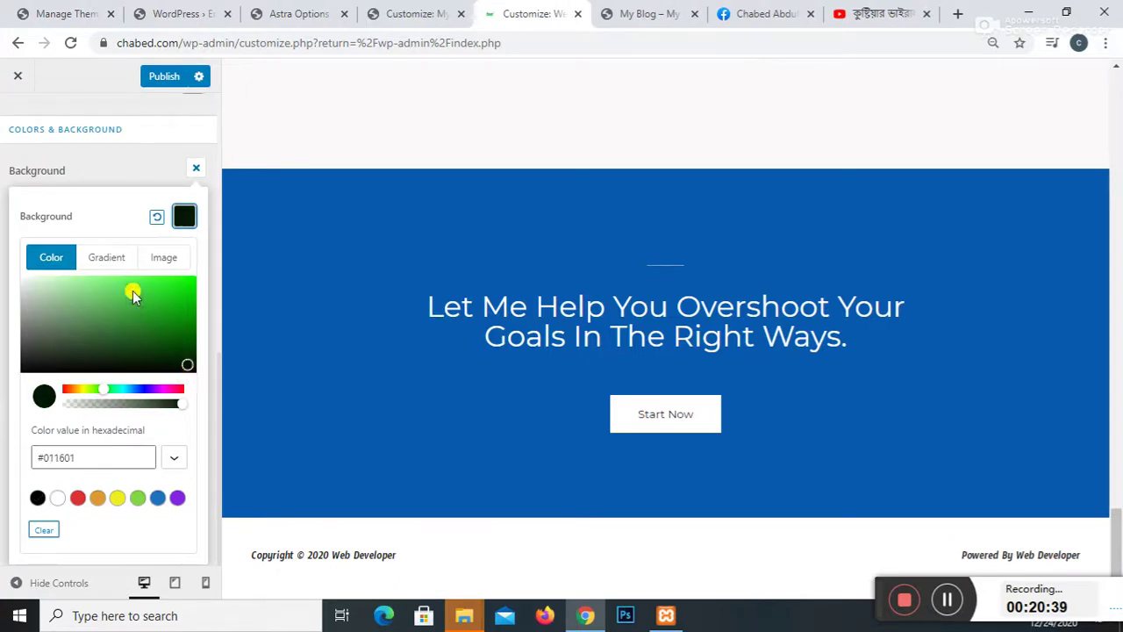
# Step: Switch the footer bar to the centred, stacked layout and publish the changes
pyautogui.scroll(3, 132, 290)
pyautogui.scroll(-3, 132, 291)
pyautogui.scroll(4, 132, 359)
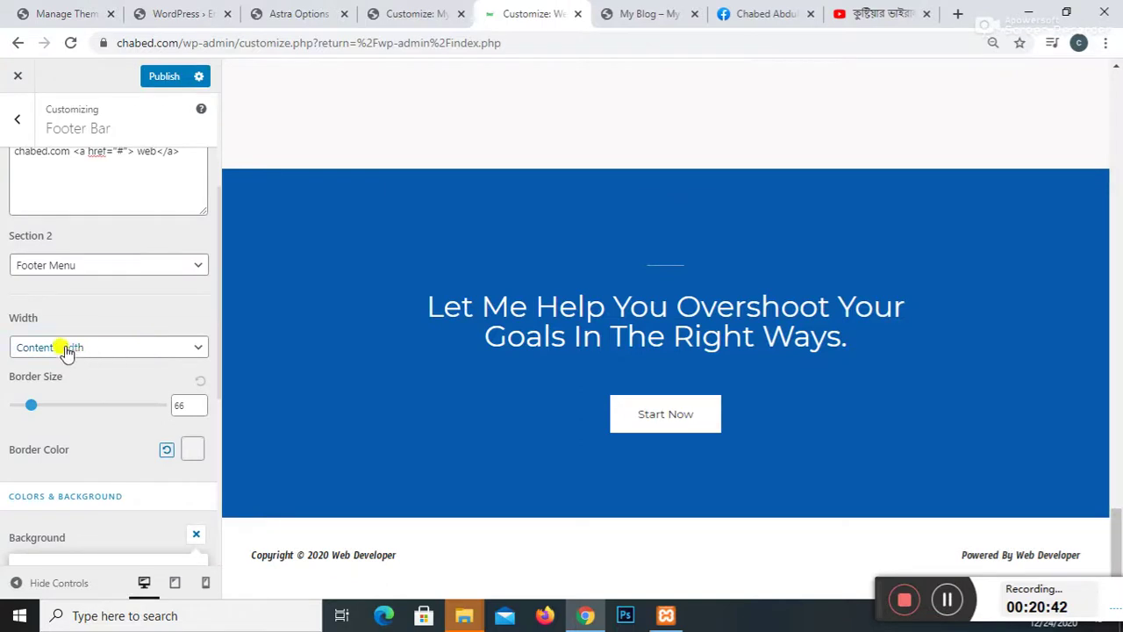
pyautogui.scroll(-2, 155, 347)
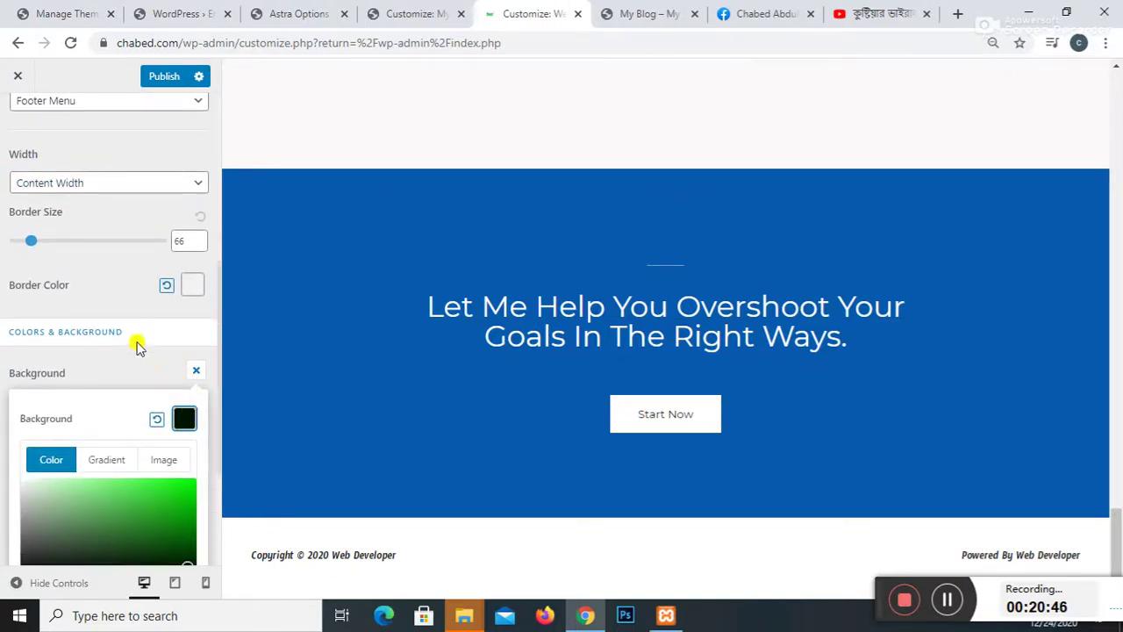
pyautogui.scroll(-2, 137, 347)
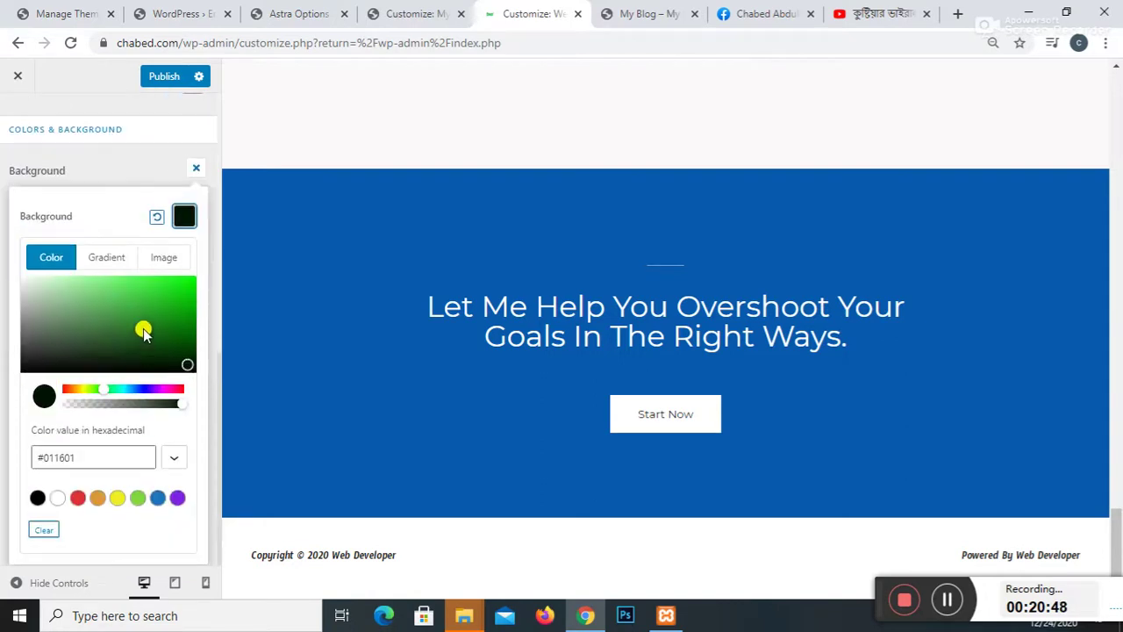
pyautogui.scroll(5, 143, 323)
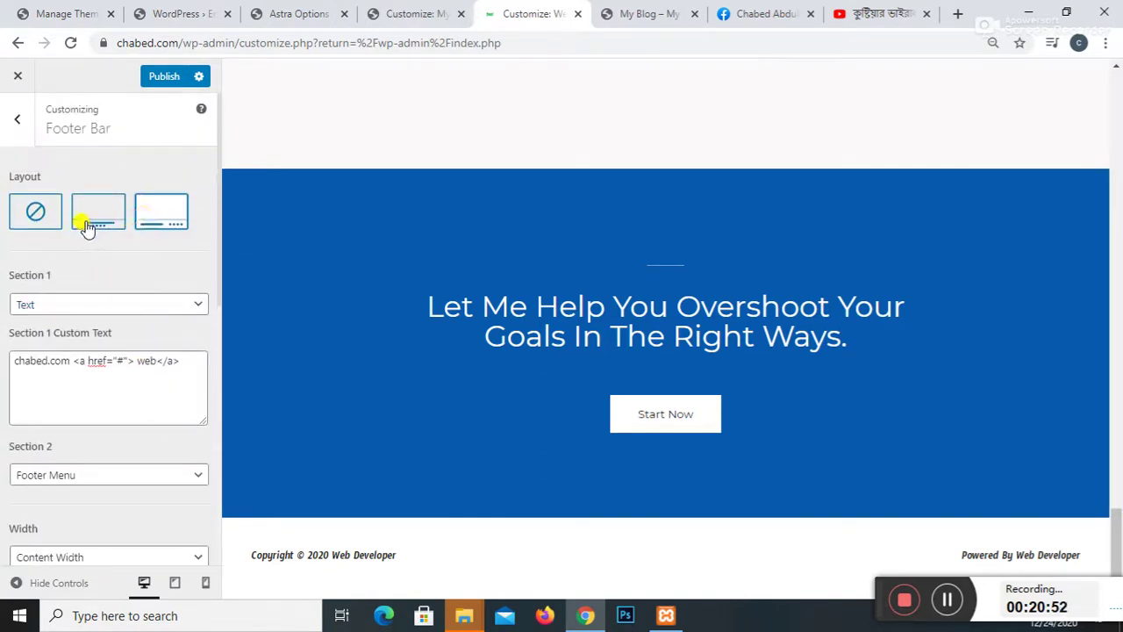
pyautogui.click(88, 226)
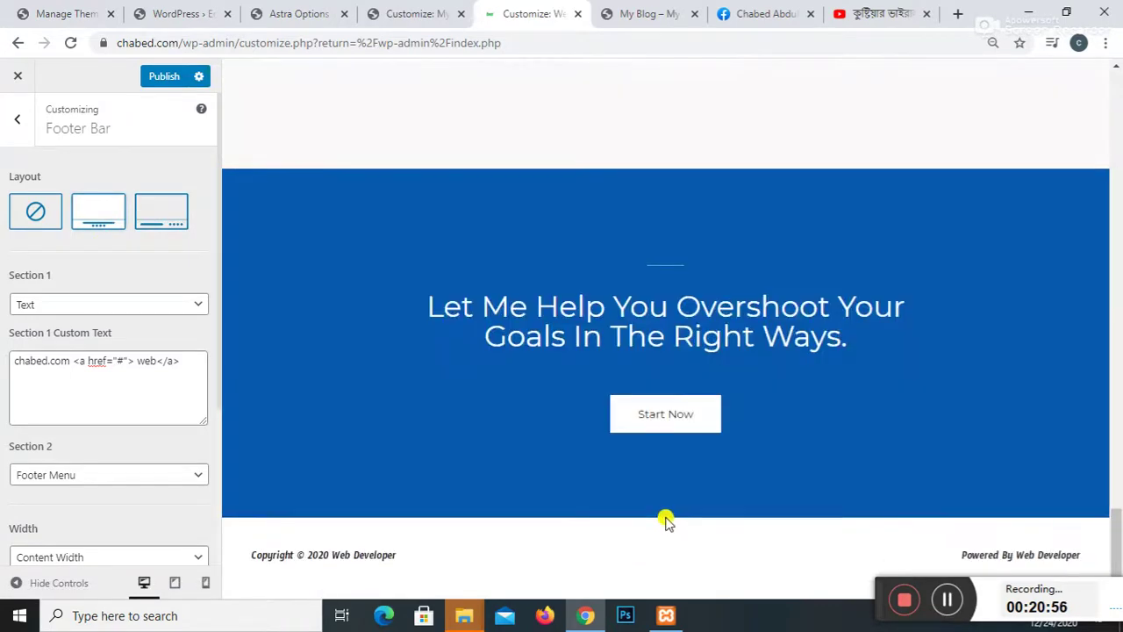
pyautogui.scroll(10, 664, 521)
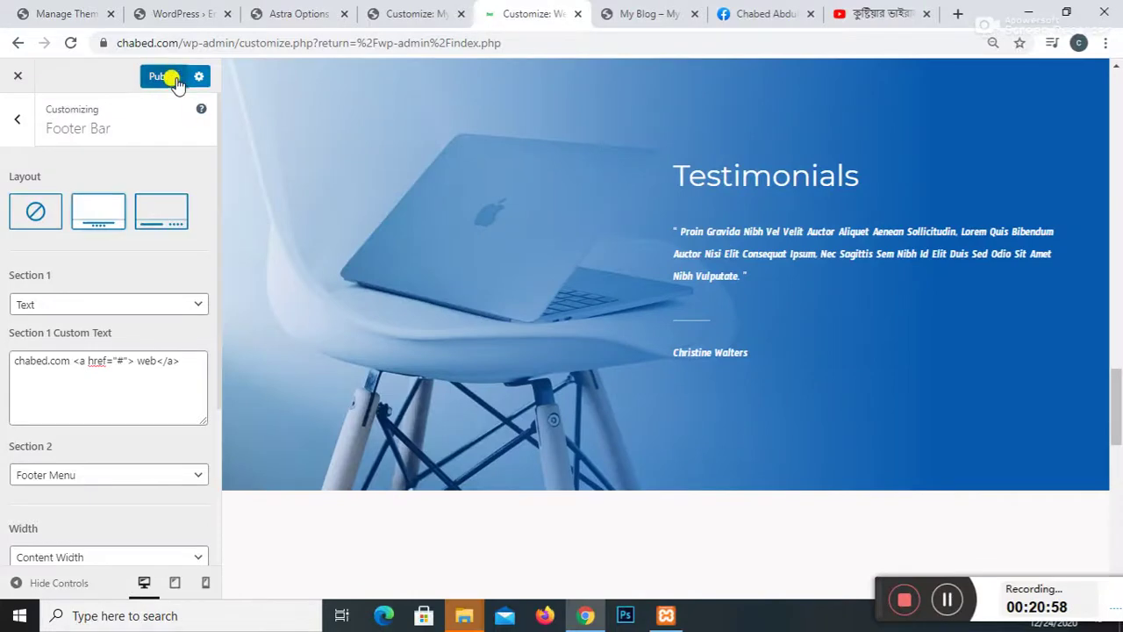
pyautogui.click(175, 77)
pyautogui.scroll(-5, 734, 376)
pyautogui.scroll(-5, 551, 408)
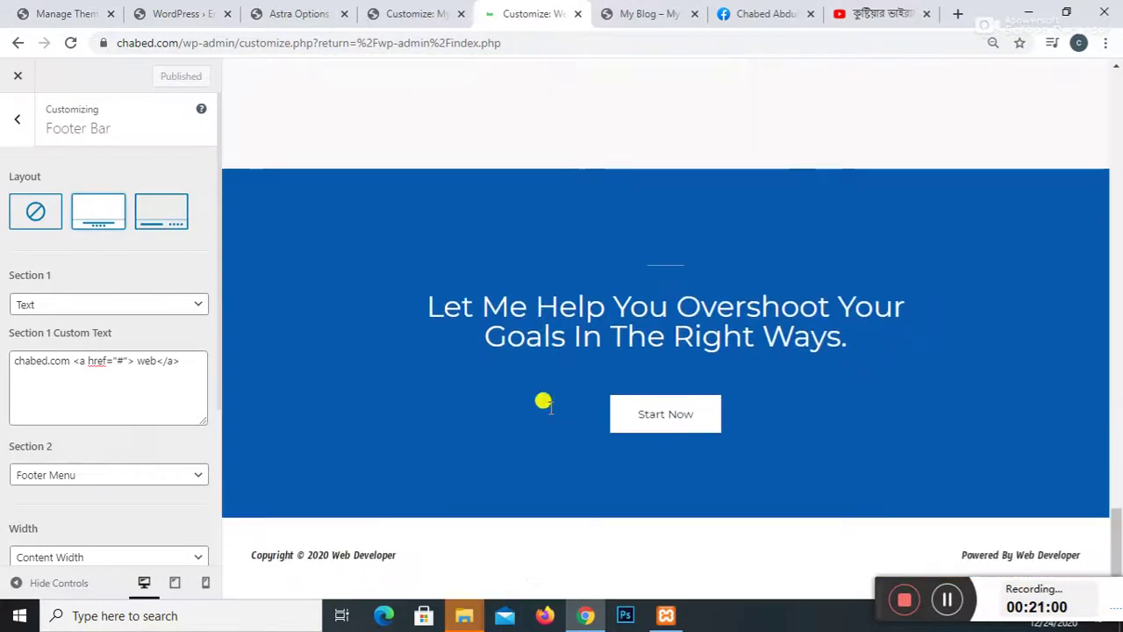
# Step: Open the Footer Widgets settings and choose the layout with four widget columns
pyautogui.click(23, 129)
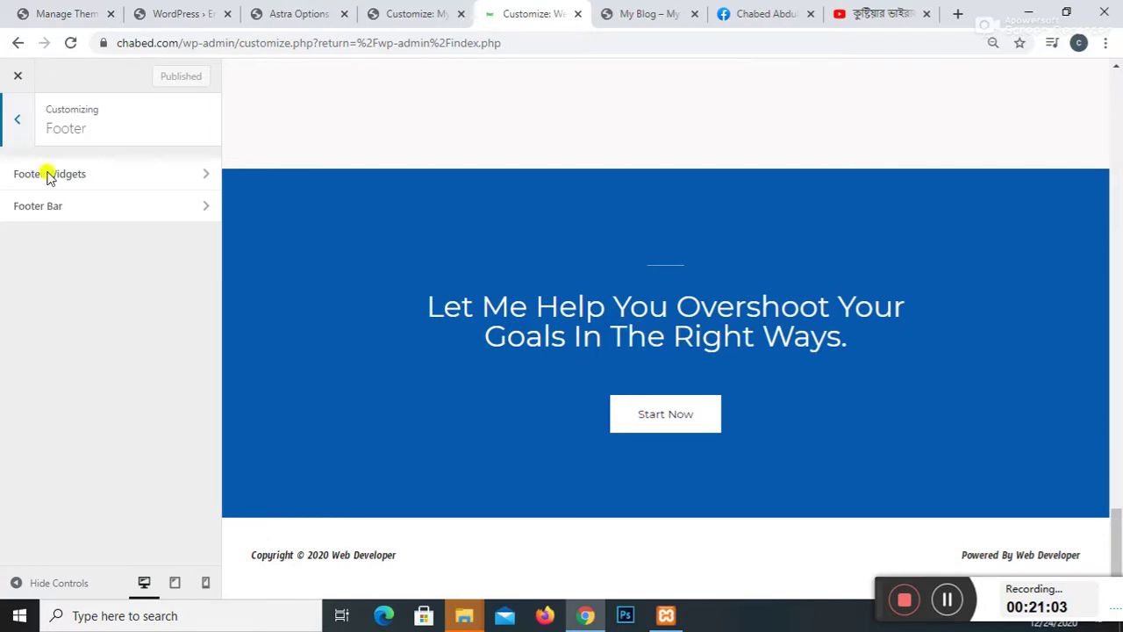
pyautogui.click(92, 189)
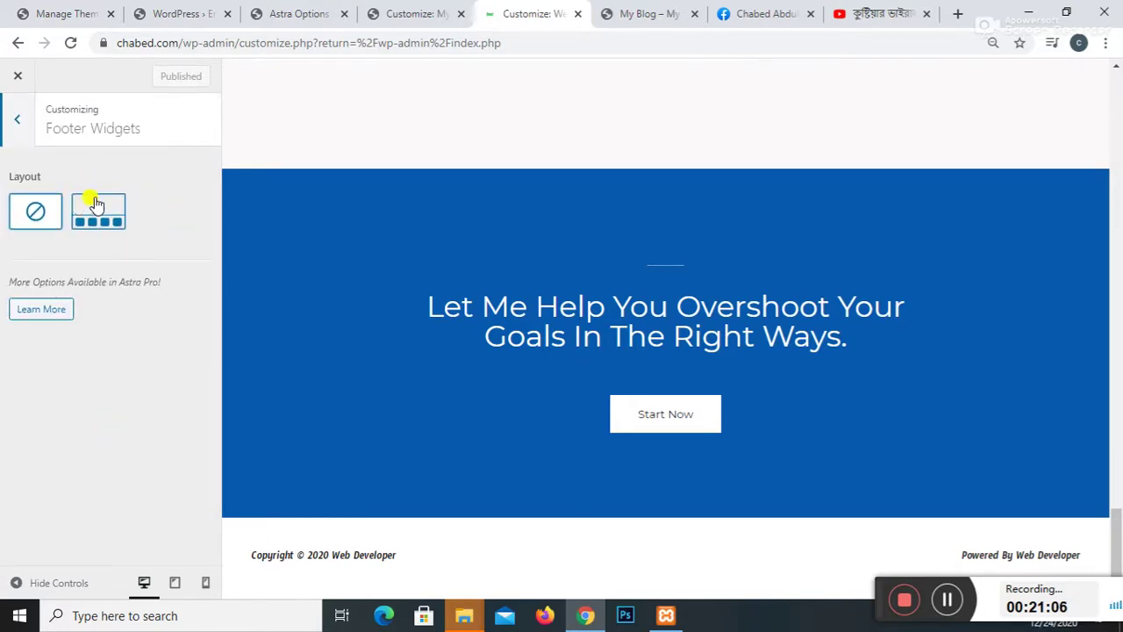
pyautogui.click(104, 220)
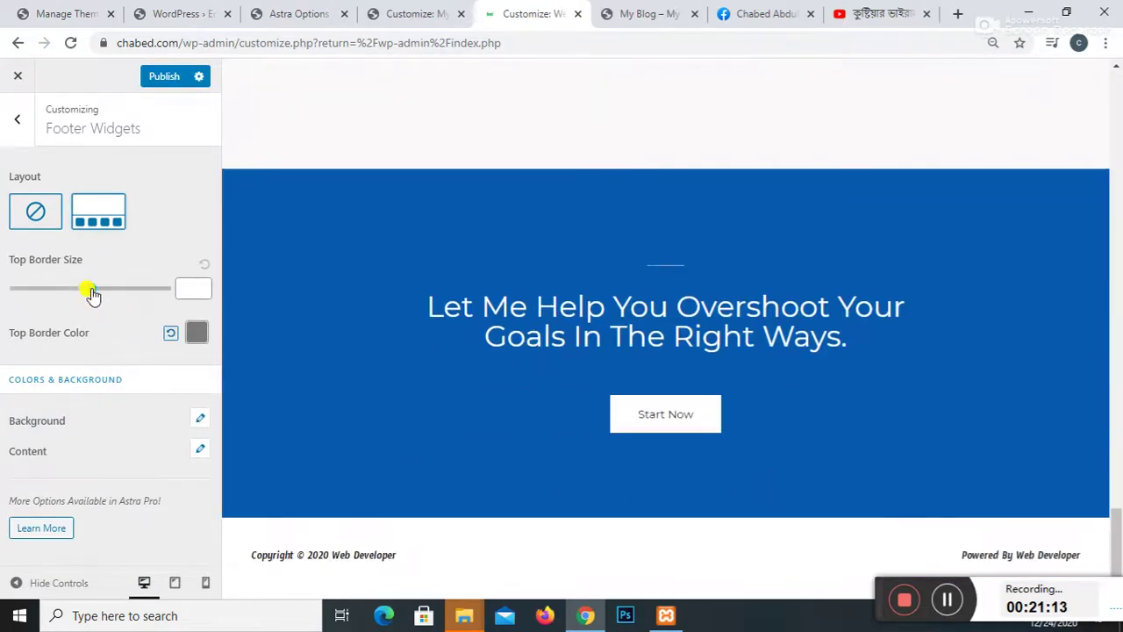
# Step: Set the footer widgets' top border size to 268 and its top border color to #1e1414
pyautogui.moveTo(90, 288); pyautogui.dragTo(79, 290)
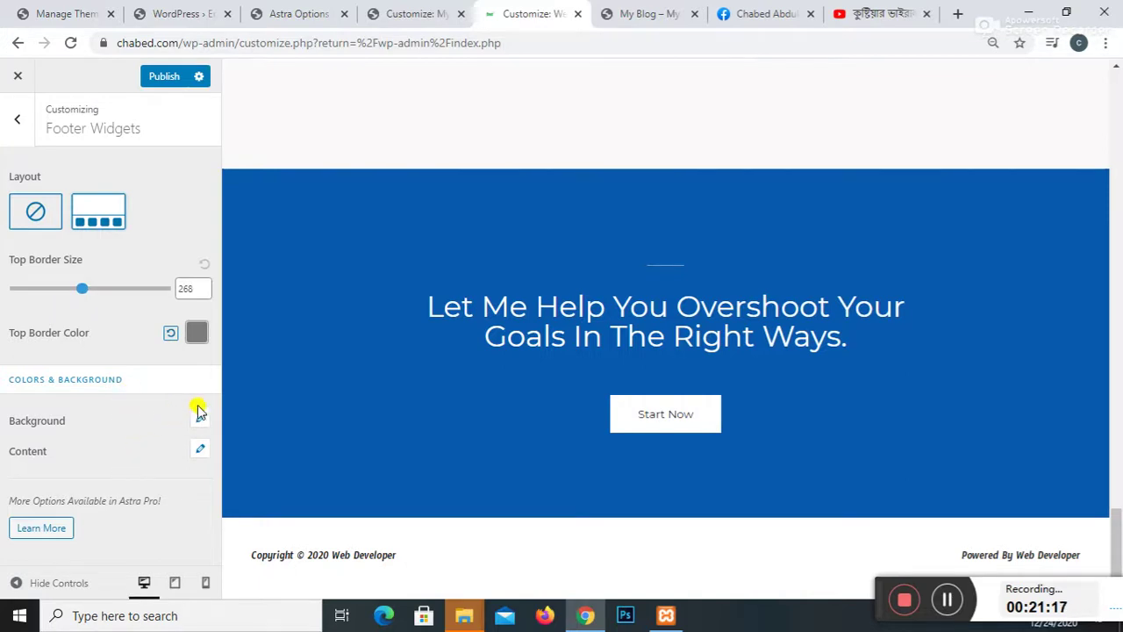
pyautogui.click(193, 334)
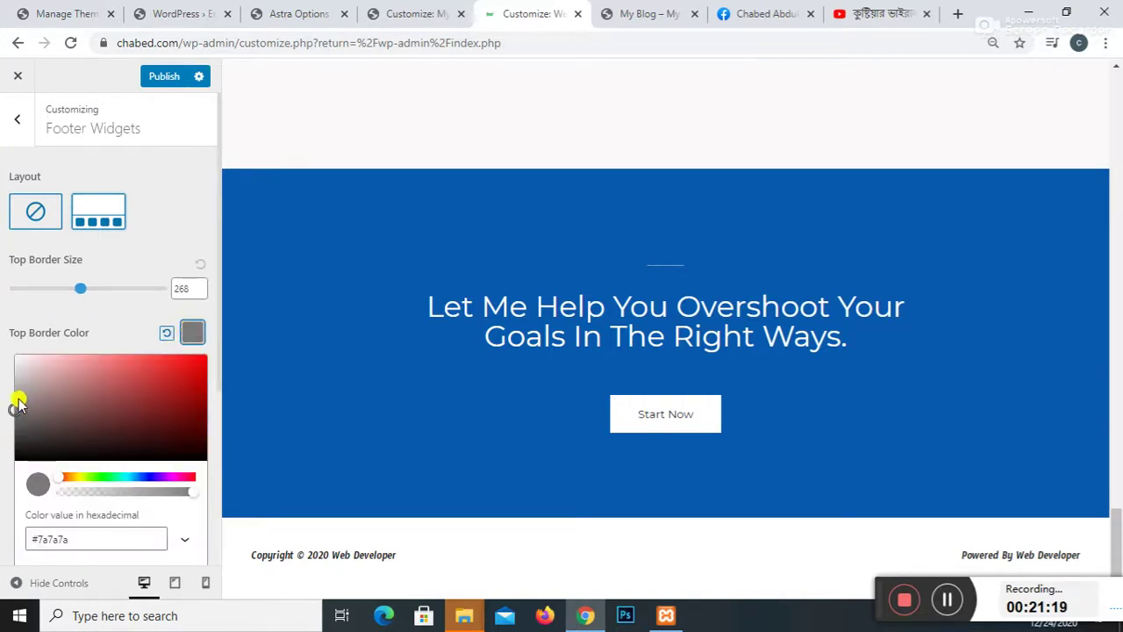
pyautogui.moveTo(18, 401); pyautogui.dragTo(78, 448)
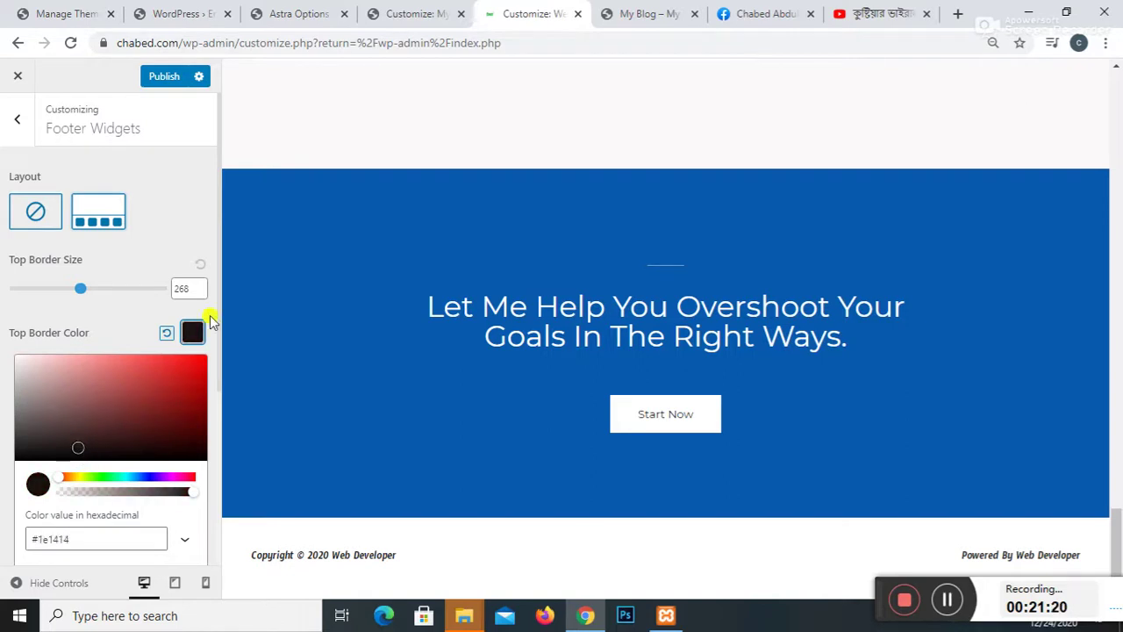
# Step: Disable the footer widgets, restore their four-column layout, and publish the changes from the Footer section
pyautogui.click(37, 212)
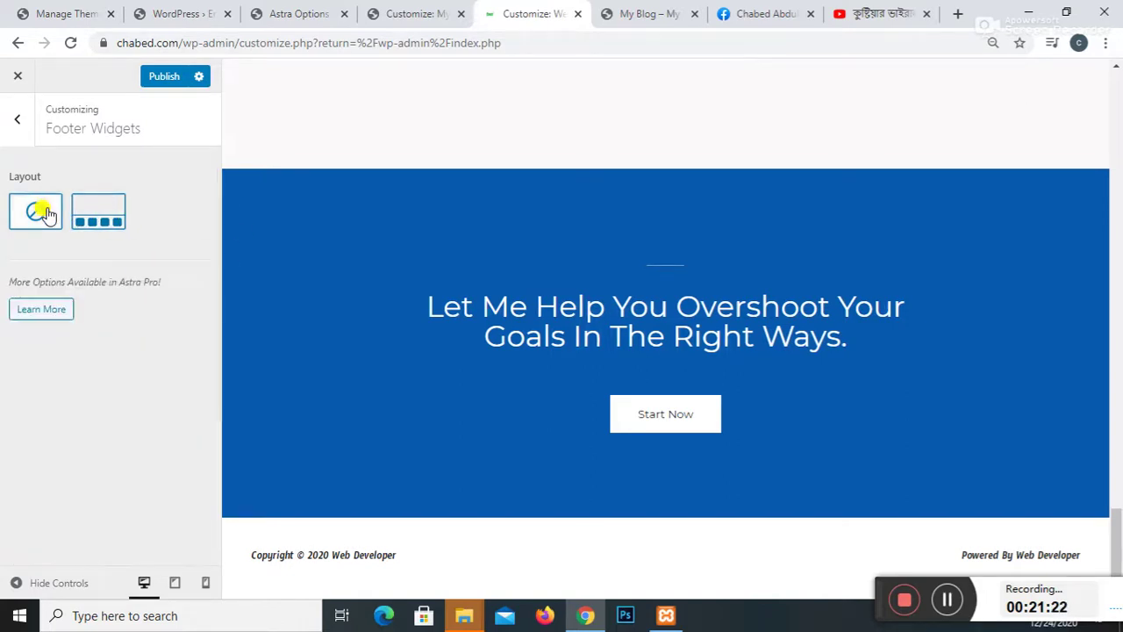
pyautogui.click(97, 208)
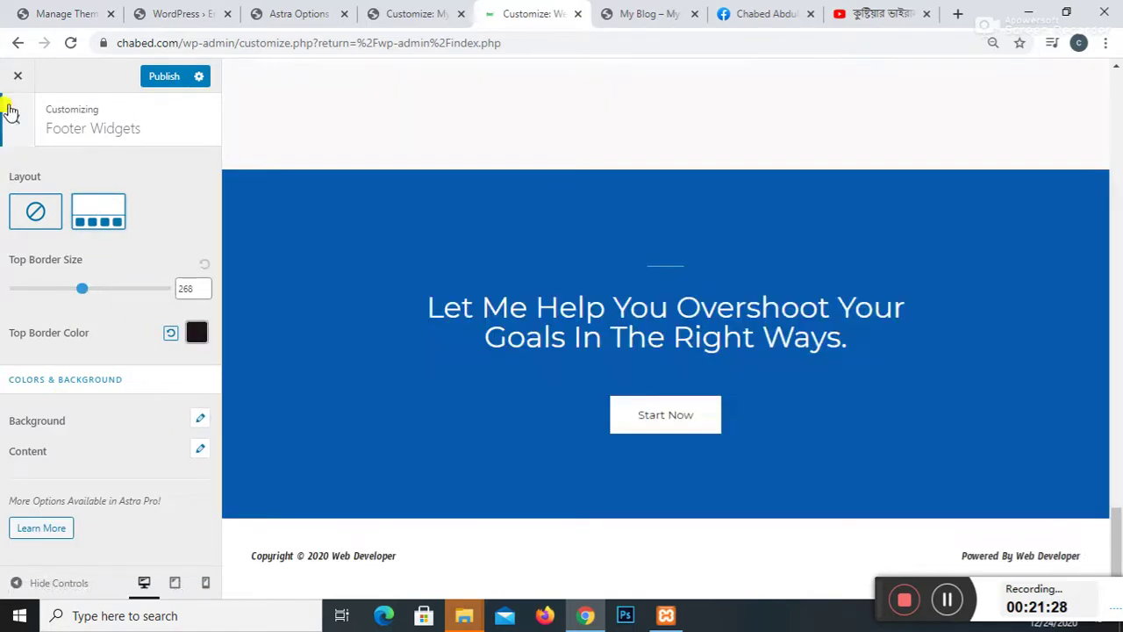
pyautogui.click(17, 119)
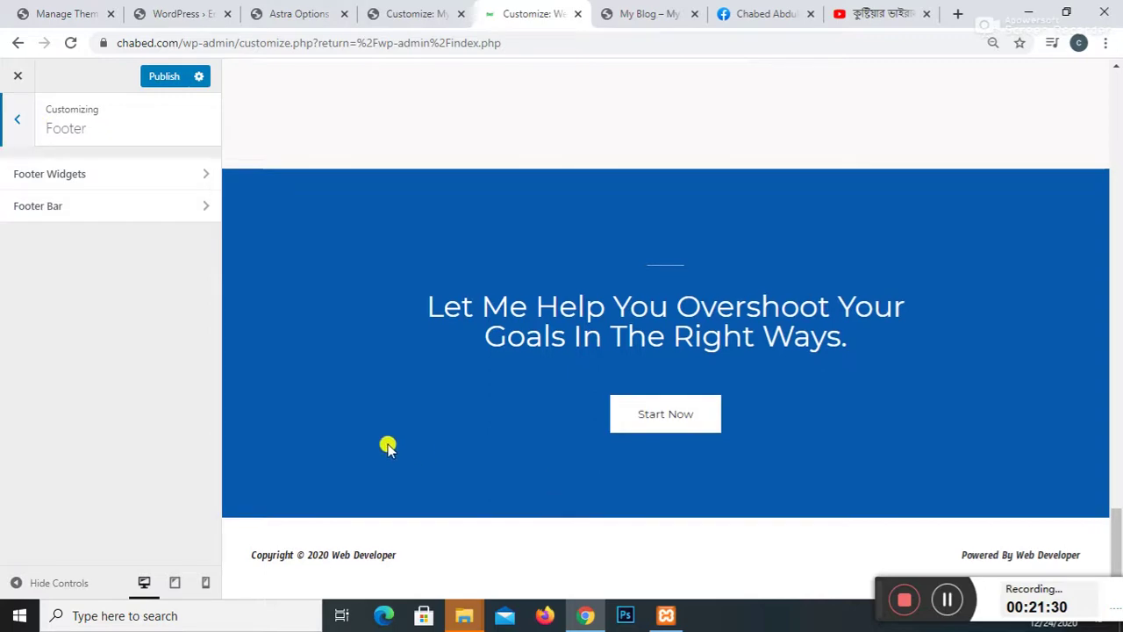
pyautogui.scroll(10, 388, 445)
pyautogui.click(158, 76)
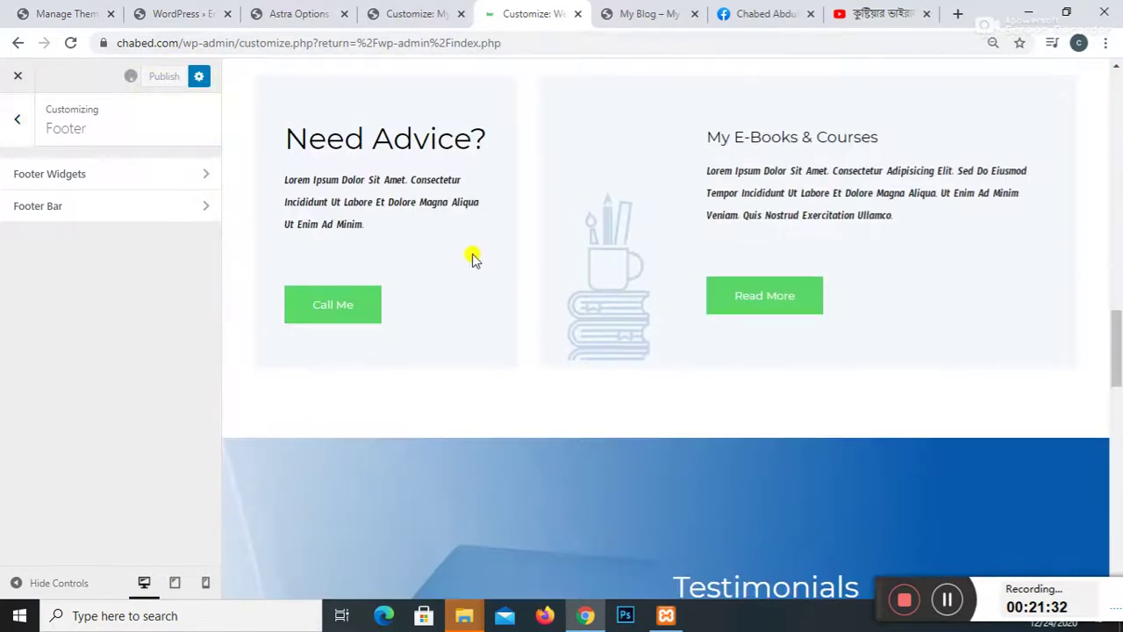
# Step: Open the Footer-01 menu in the menu settings and inspect its first item
pyautogui.click(18, 123)
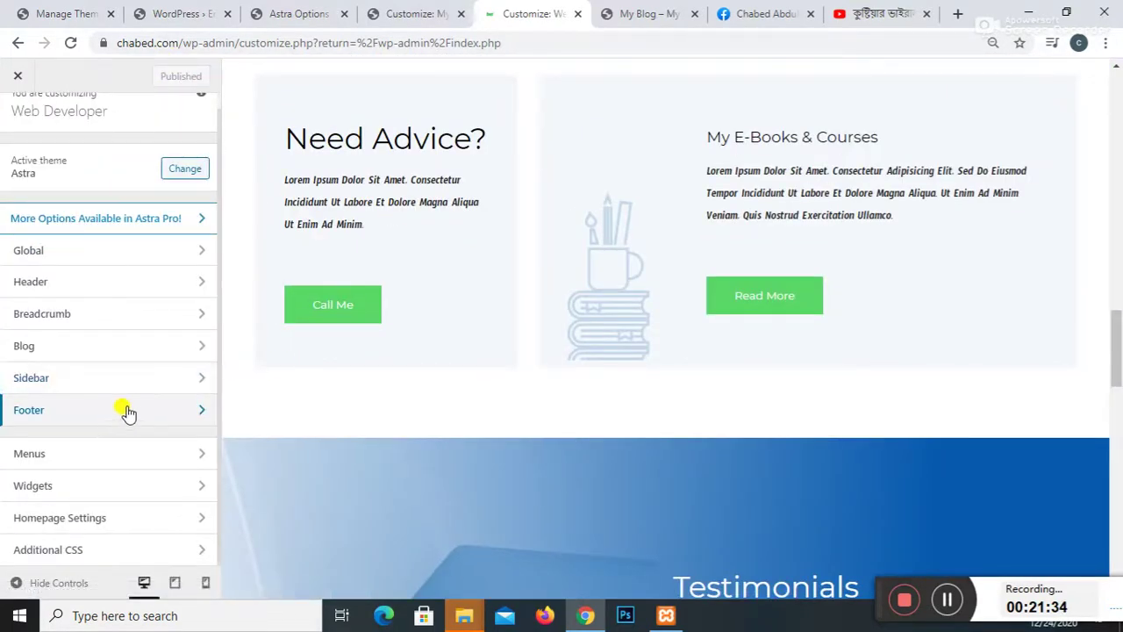
pyautogui.click(172, 455)
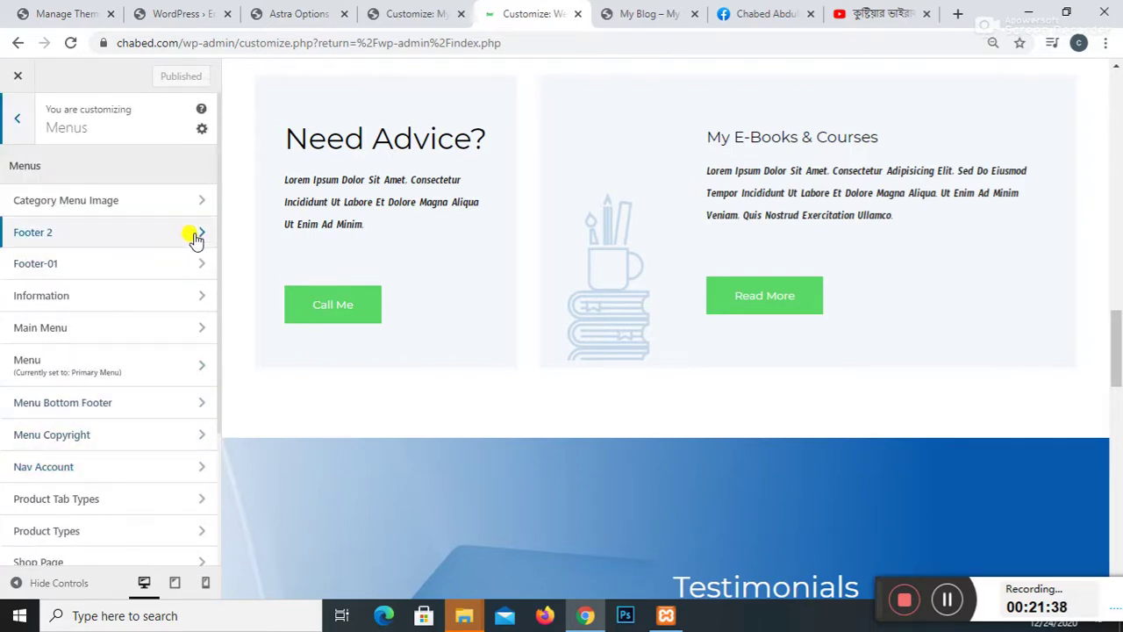
pyautogui.click(189, 271)
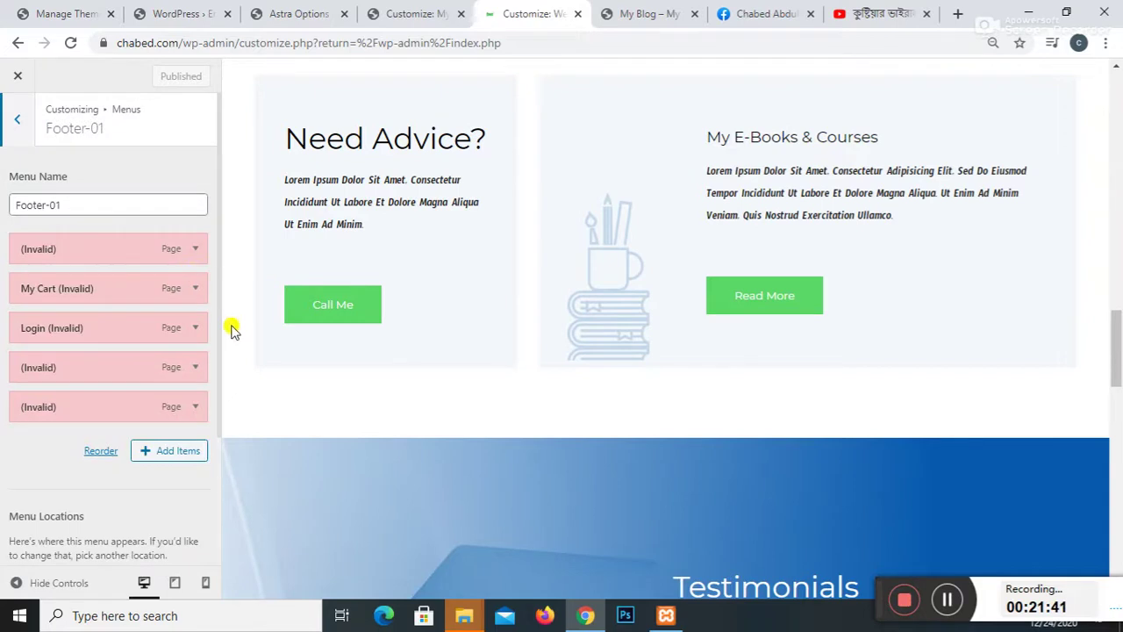
pyautogui.click(194, 250)
pyautogui.click(194, 251)
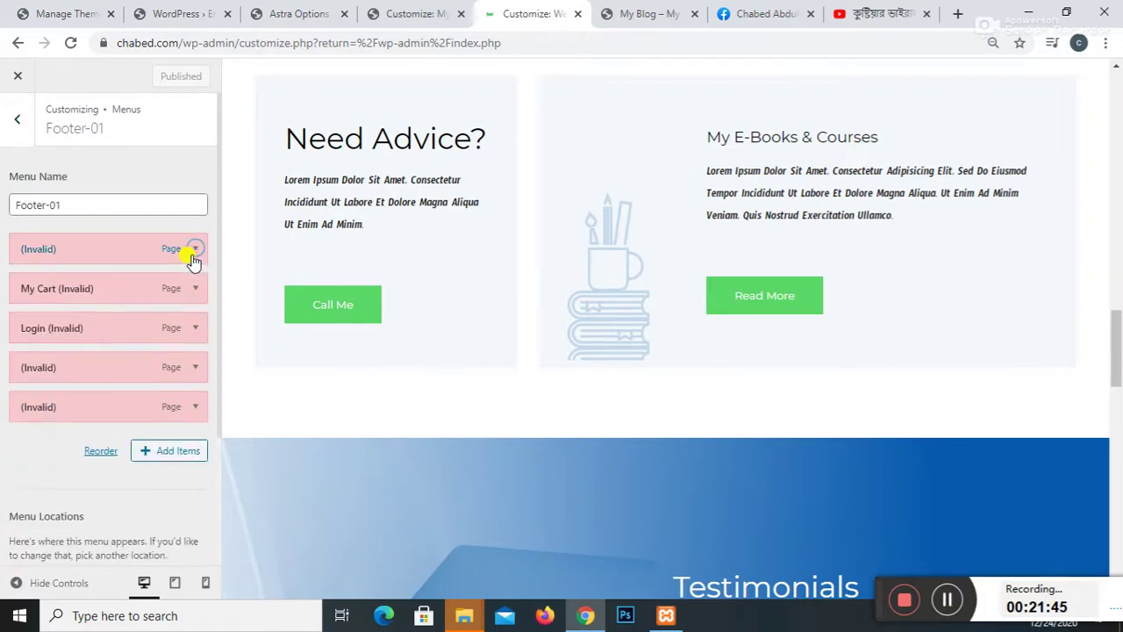
# Step: Add the Home page as a new item to the Footer-01 menu
pyautogui.scroll(-2, 136, 377)
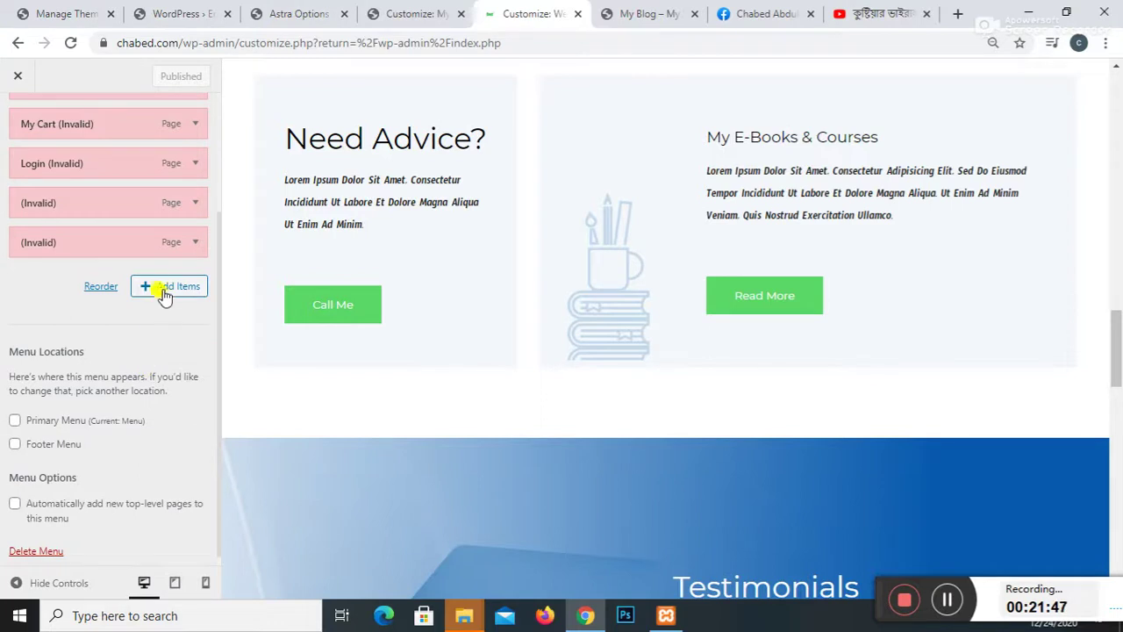
pyautogui.click(164, 288)
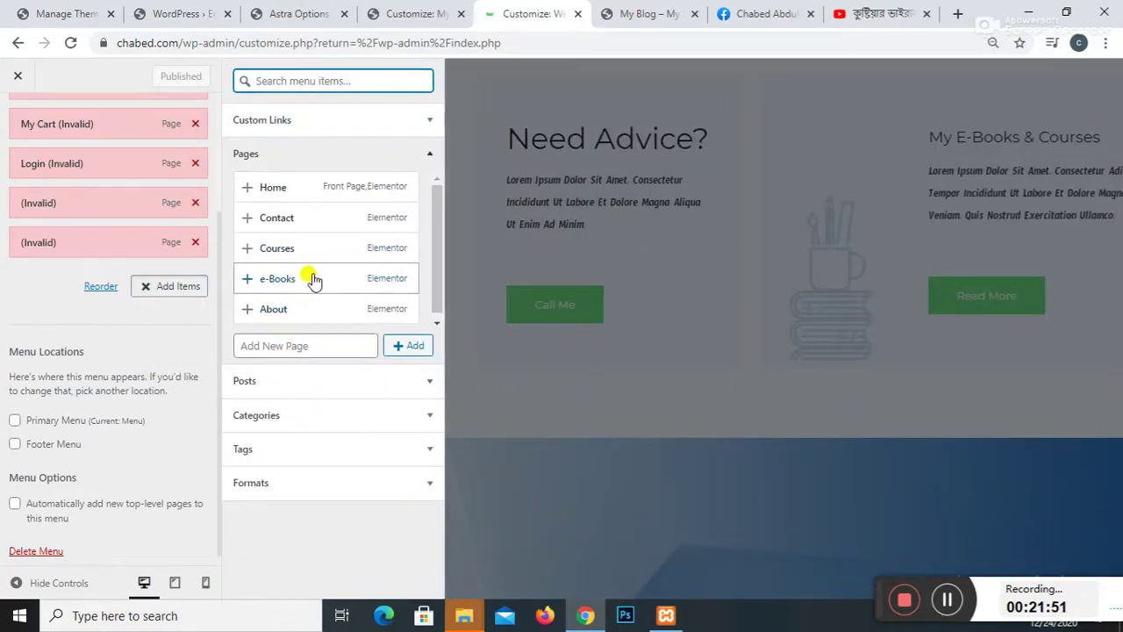
pyautogui.click(315, 190)
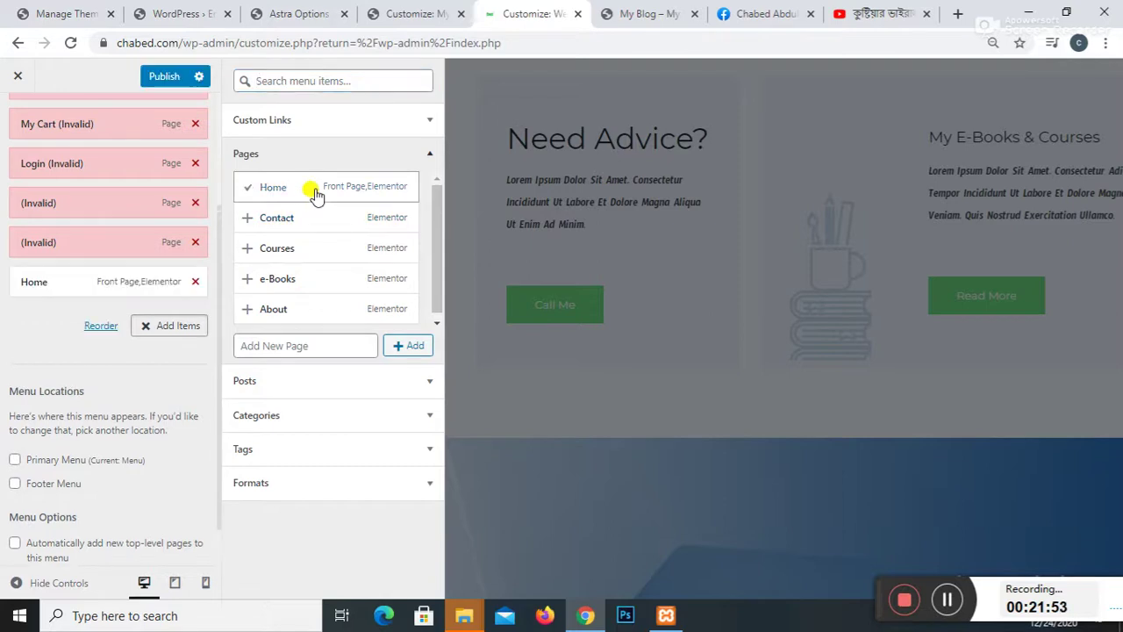
pyautogui.scroll(-1, 282, 294)
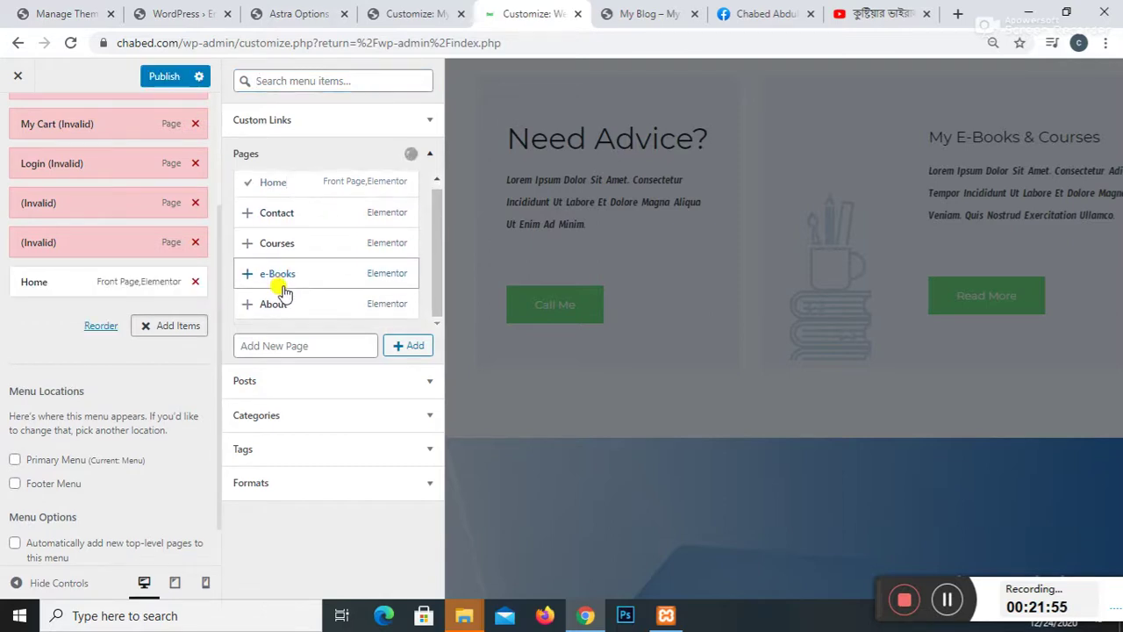
# Step: Look through the other menu item types, publish the Footer-01 menu change, and check the footer in the preview
pyautogui.click(412, 350)
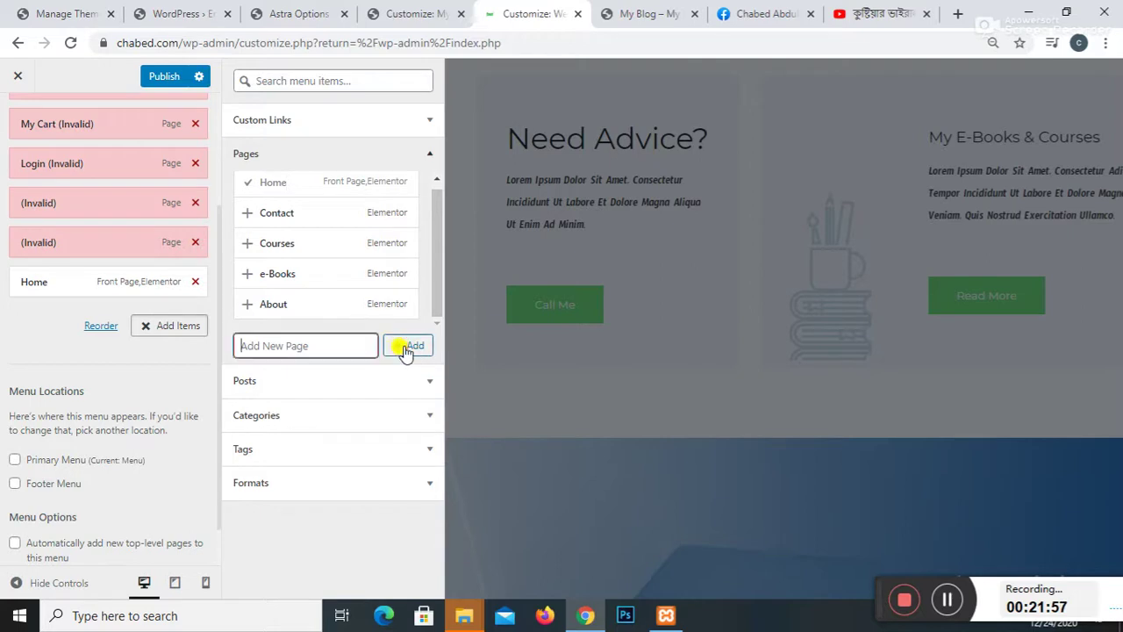
pyautogui.click(329, 422)
pyautogui.click(331, 422)
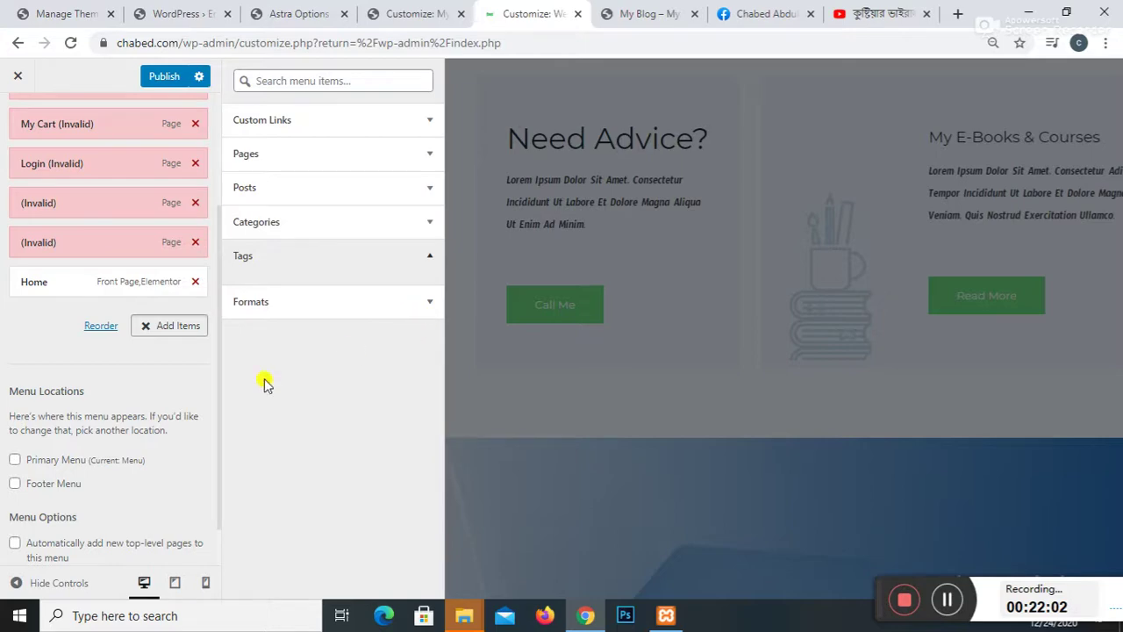
pyautogui.click(164, 82)
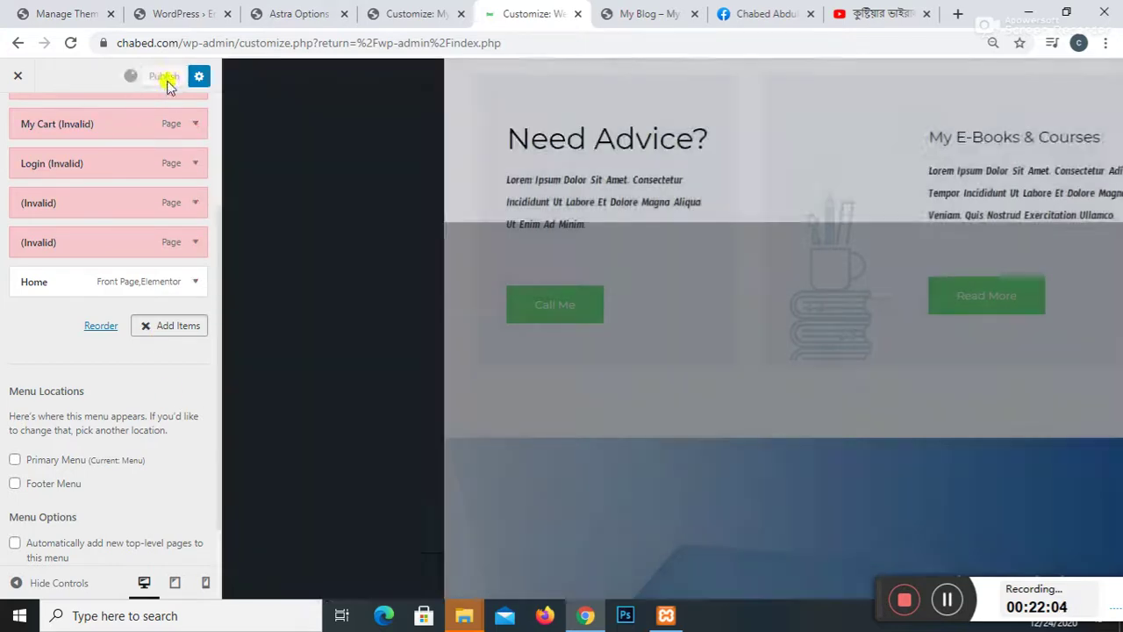
pyautogui.scroll(-5, 454, 371)
pyautogui.scroll(-15, 466, 391)
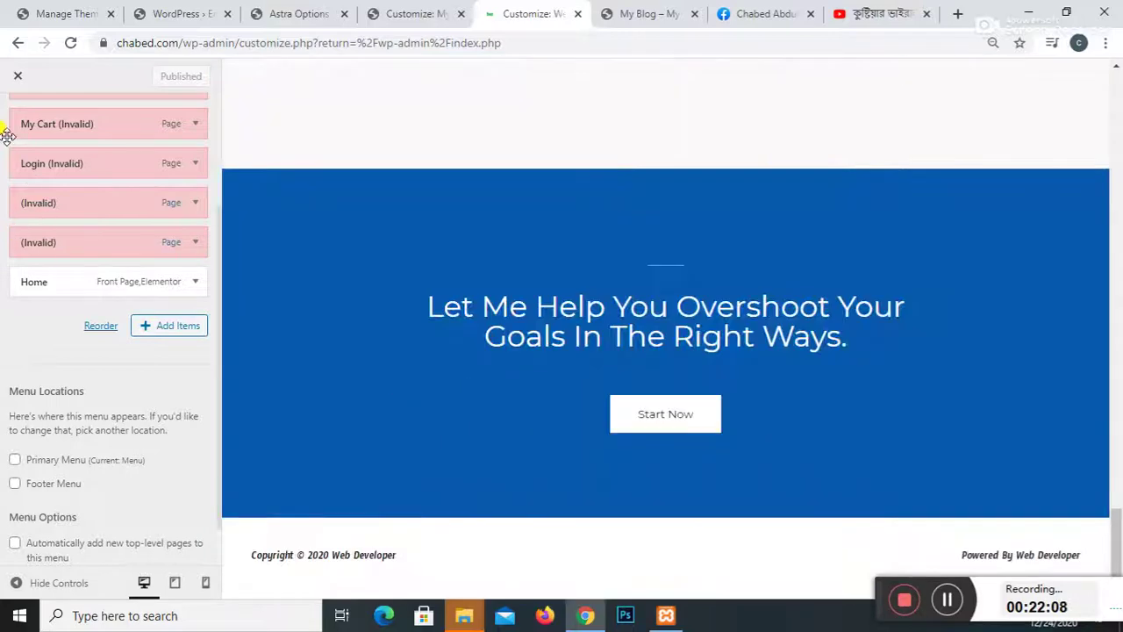
# Step: Exit the Customizer to the WordPress dashboard and reopen it for the active theme
pyautogui.click(17, 78)
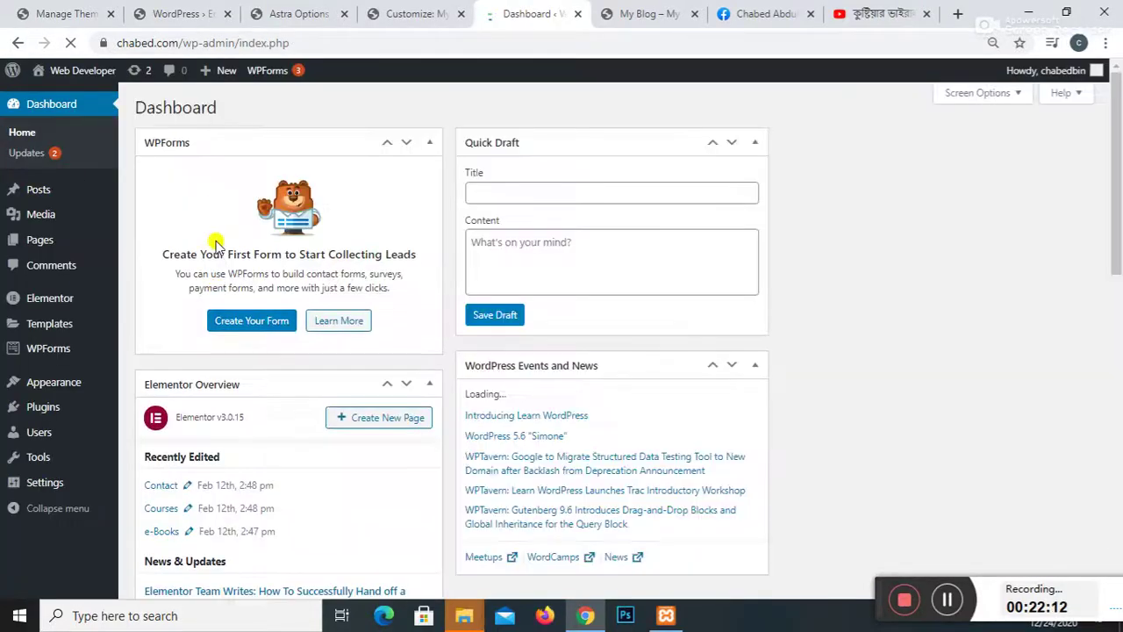
pyautogui.moveTo(31, 386)
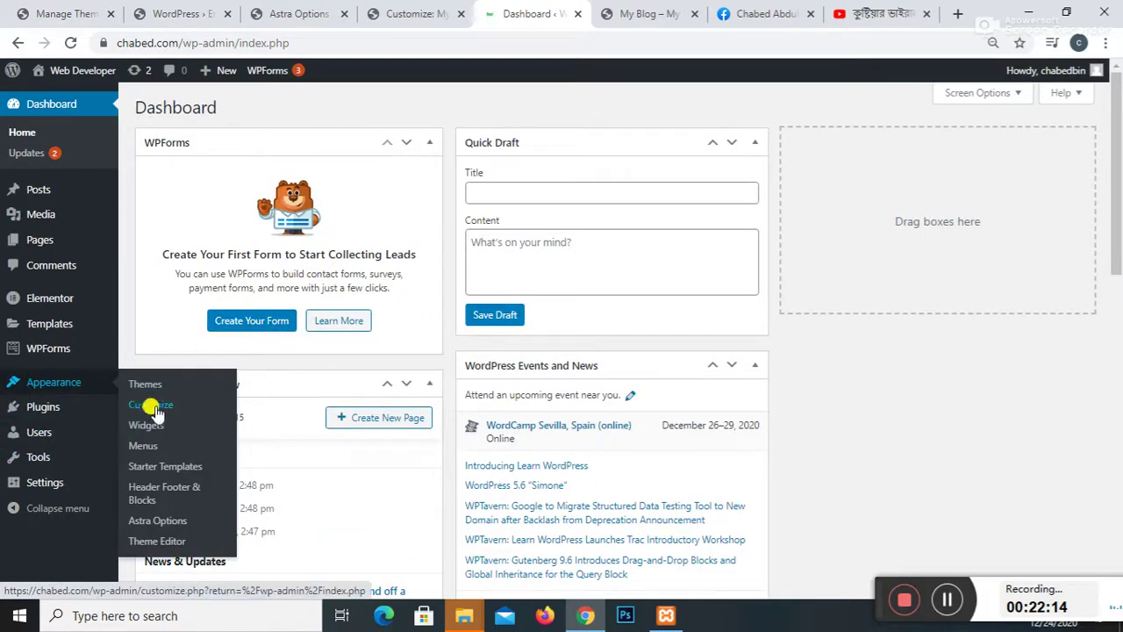
pyautogui.click(142, 405)
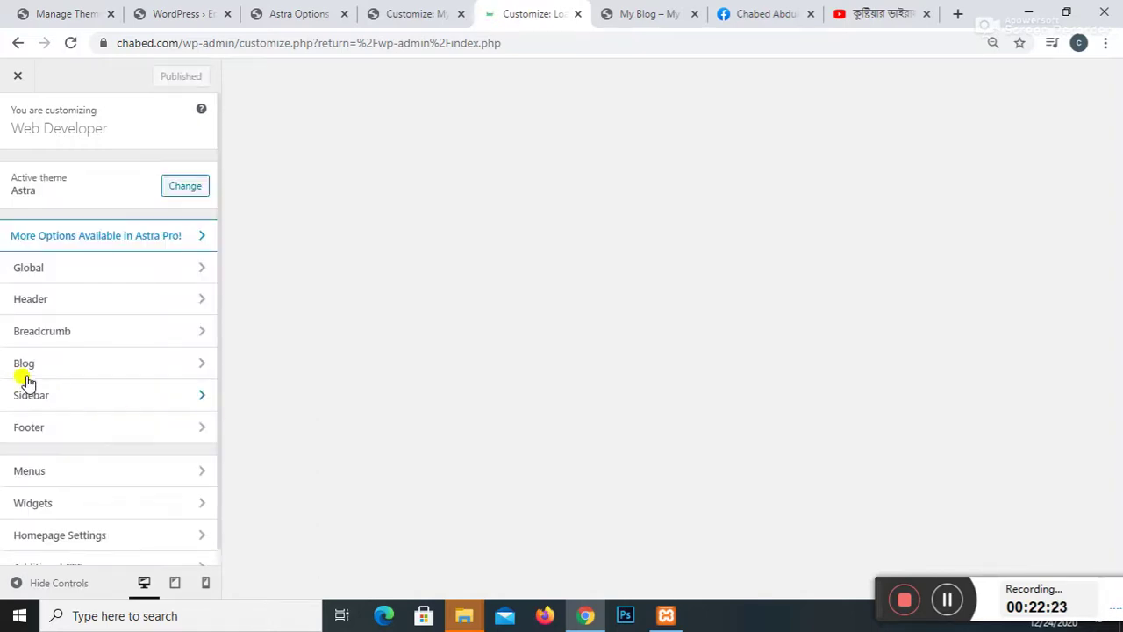
pyautogui.scroll(-1, 171, 428)
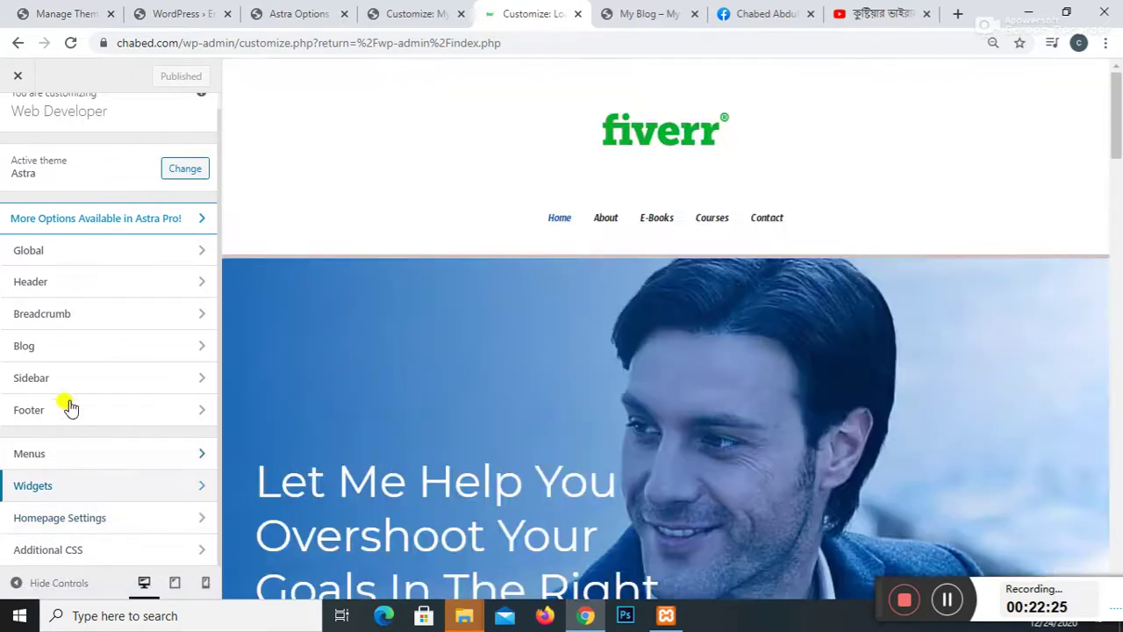
# Step: Review the footer widgets' layout, top border size and top border color settings
pyautogui.click(55, 421)
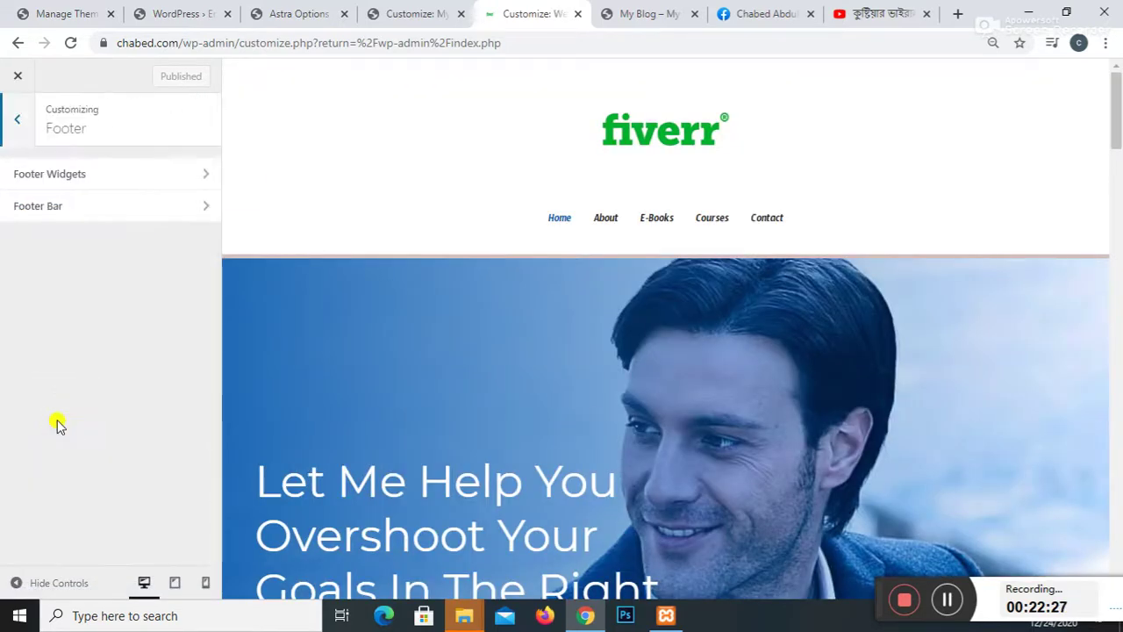
pyautogui.click(77, 185)
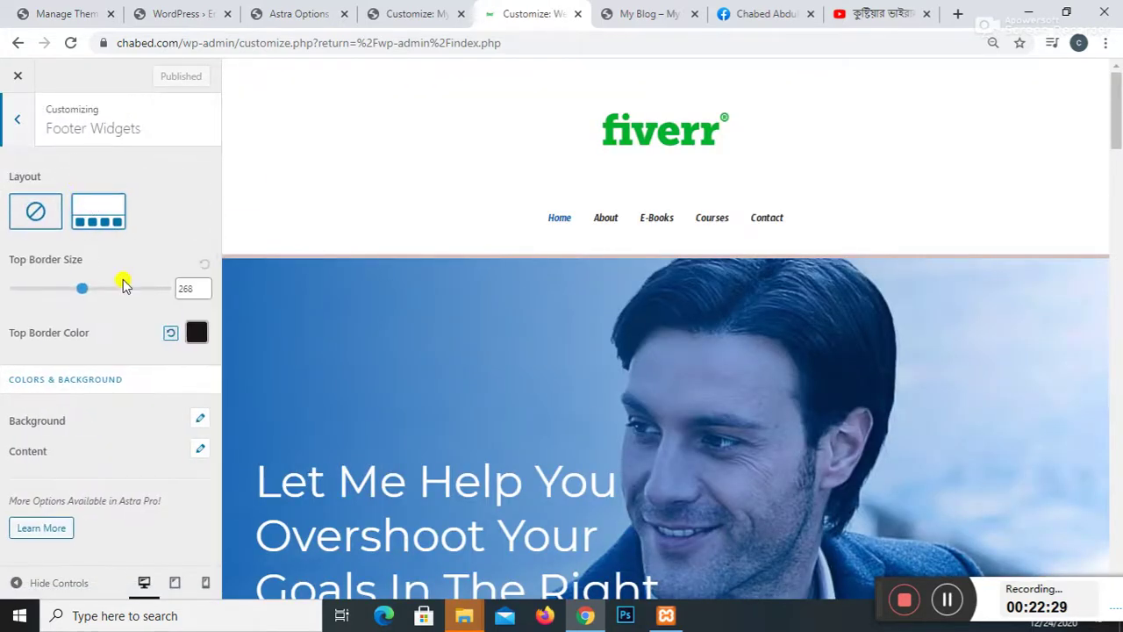
pyautogui.click(195, 331)
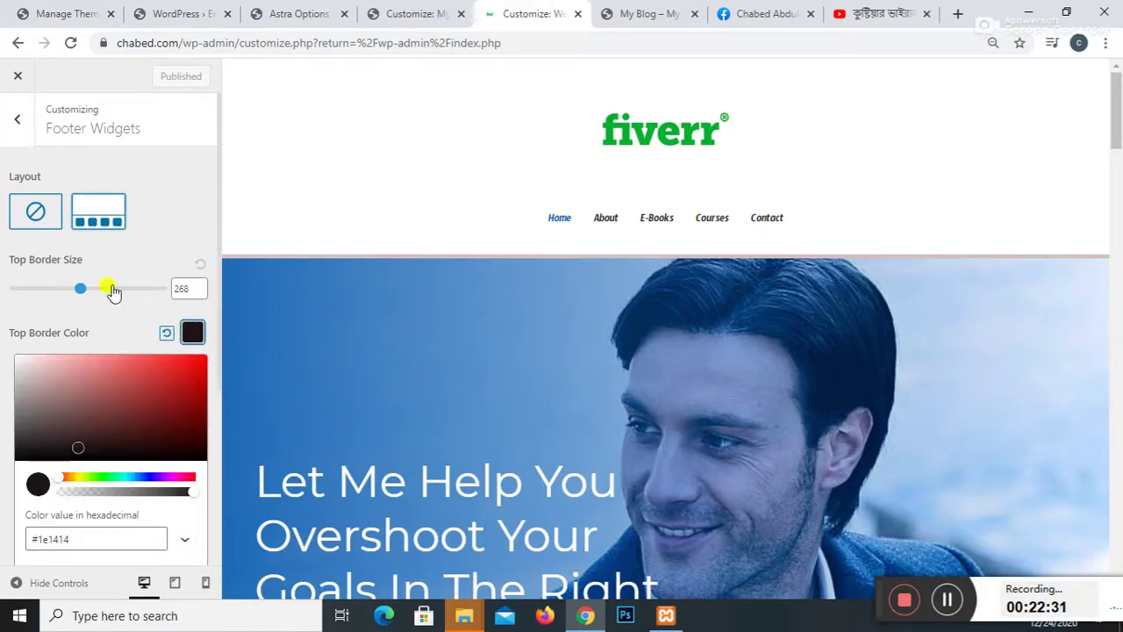
pyautogui.click(19, 123)
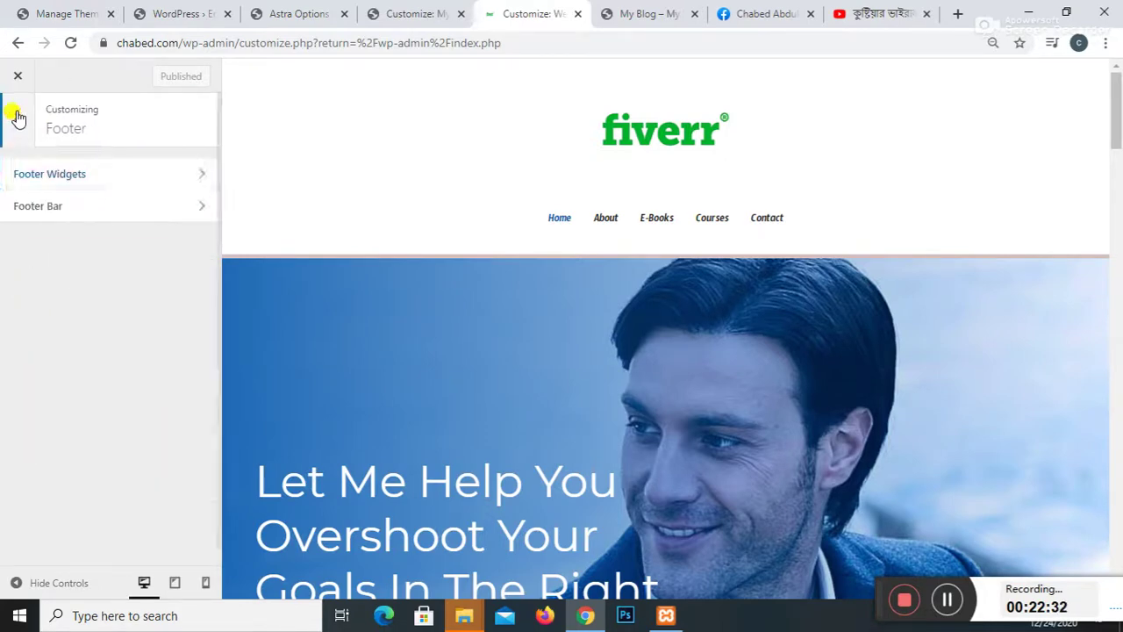
pyautogui.click(17, 119)
# Step: Review the items of the Information menu in the menu settings
pyautogui.click(50, 462)
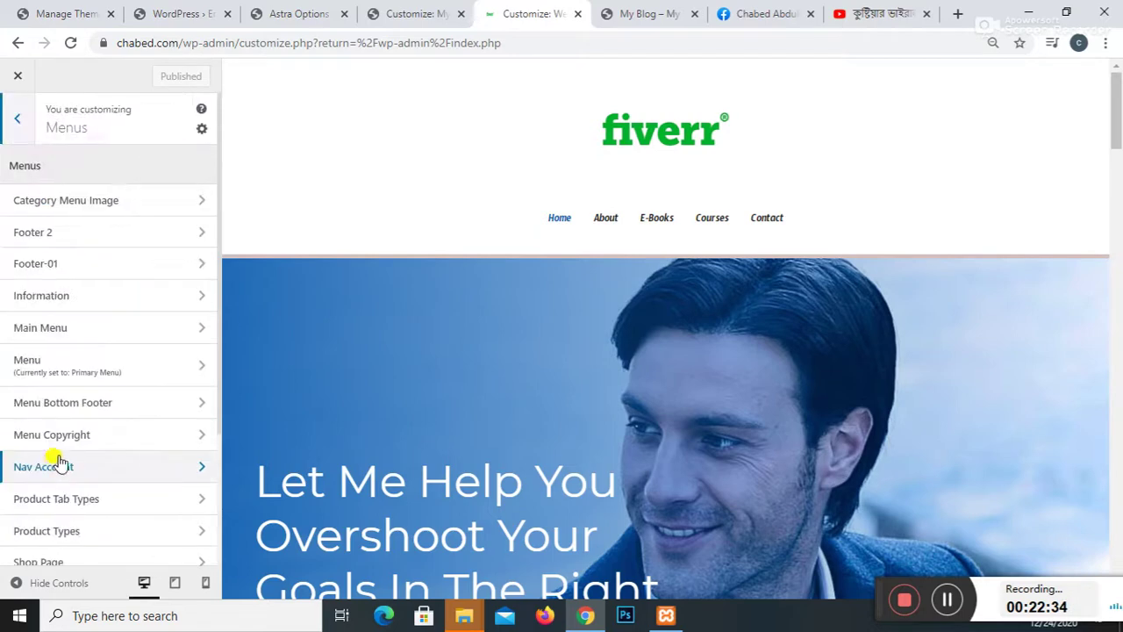
pyautogui.click(163, 301)
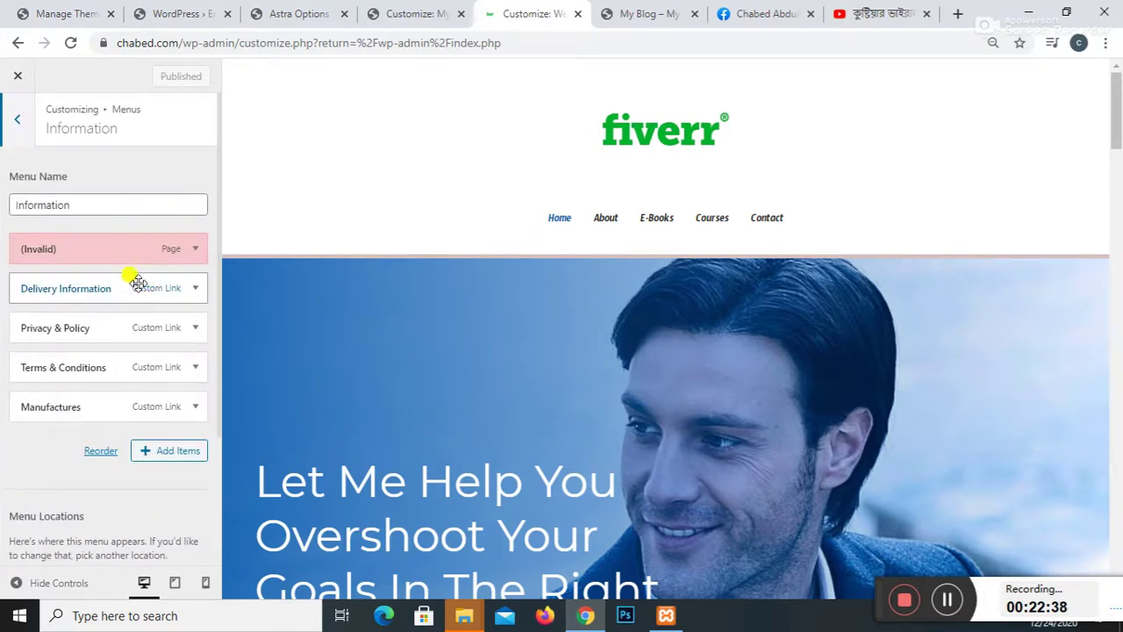
pyautogui.click(17, 126)
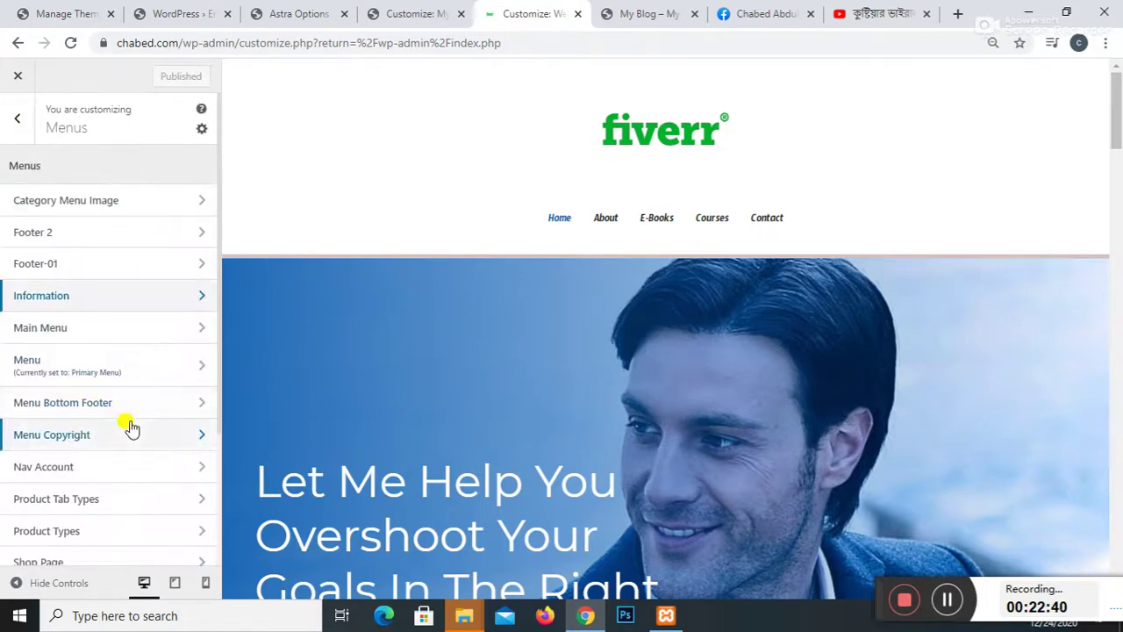
# Step: Review the Menu Bottom Footer menu, including the details of its Sitemap and Careers links
pyautogui.click(135, 413)
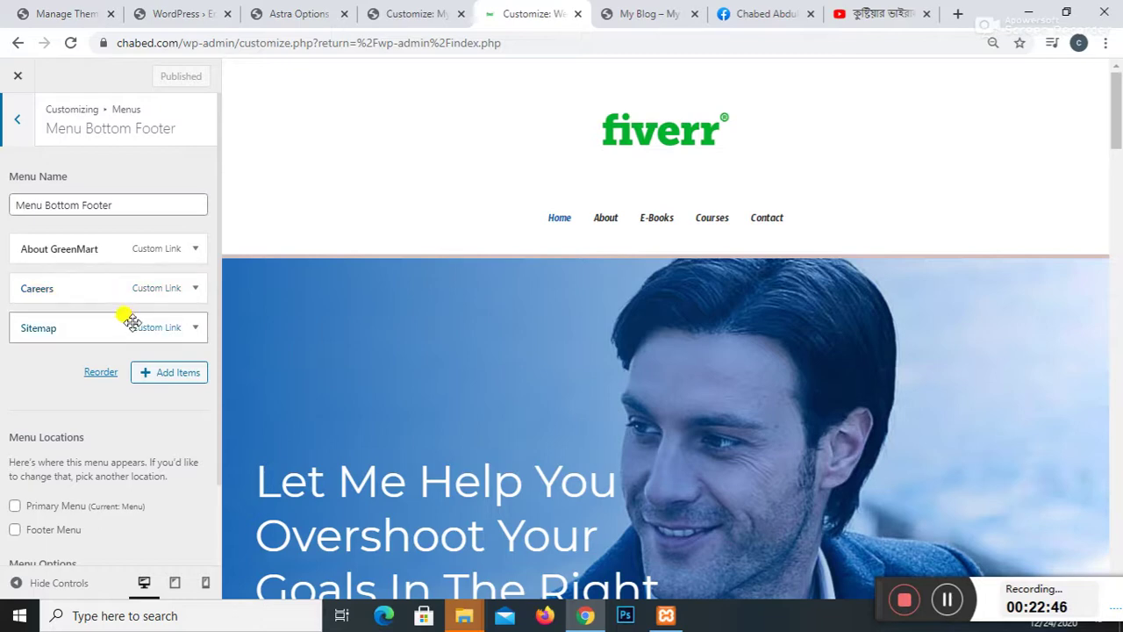
pyautogui.click(195, 329)
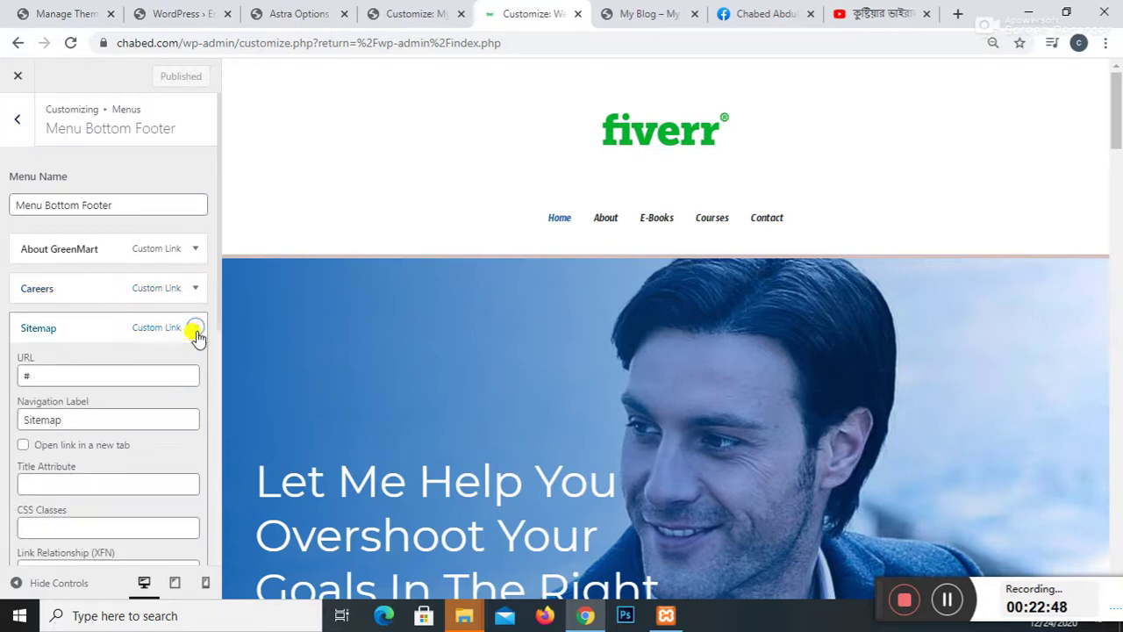
pyautogui.click(195, 329)
pyautogui.click(194, 291)
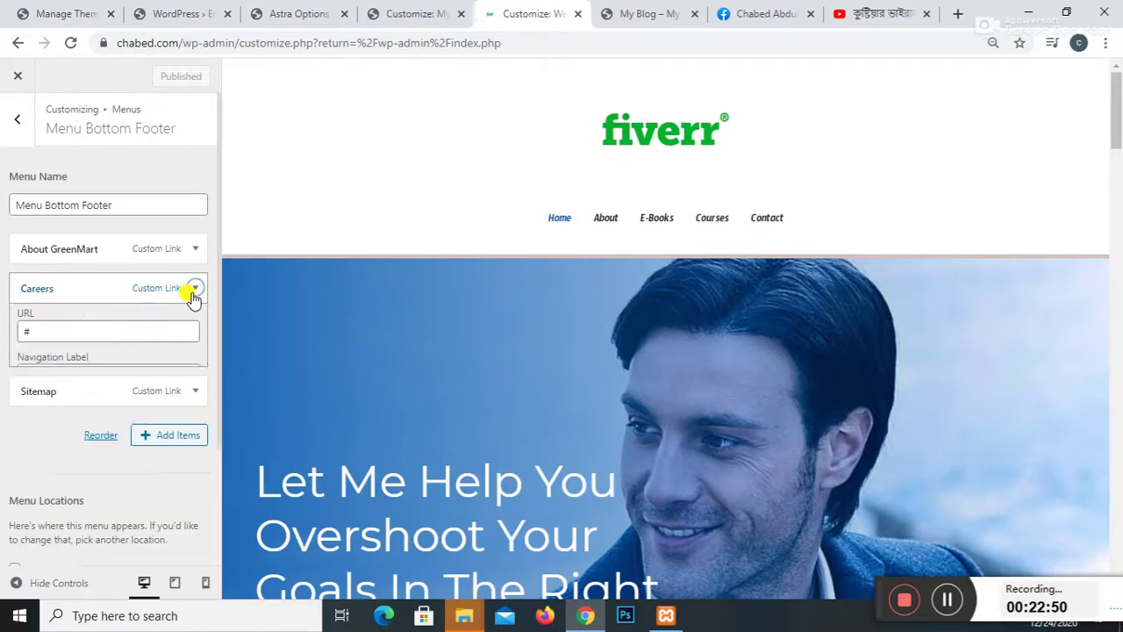
pyautogui.click(15, 121)
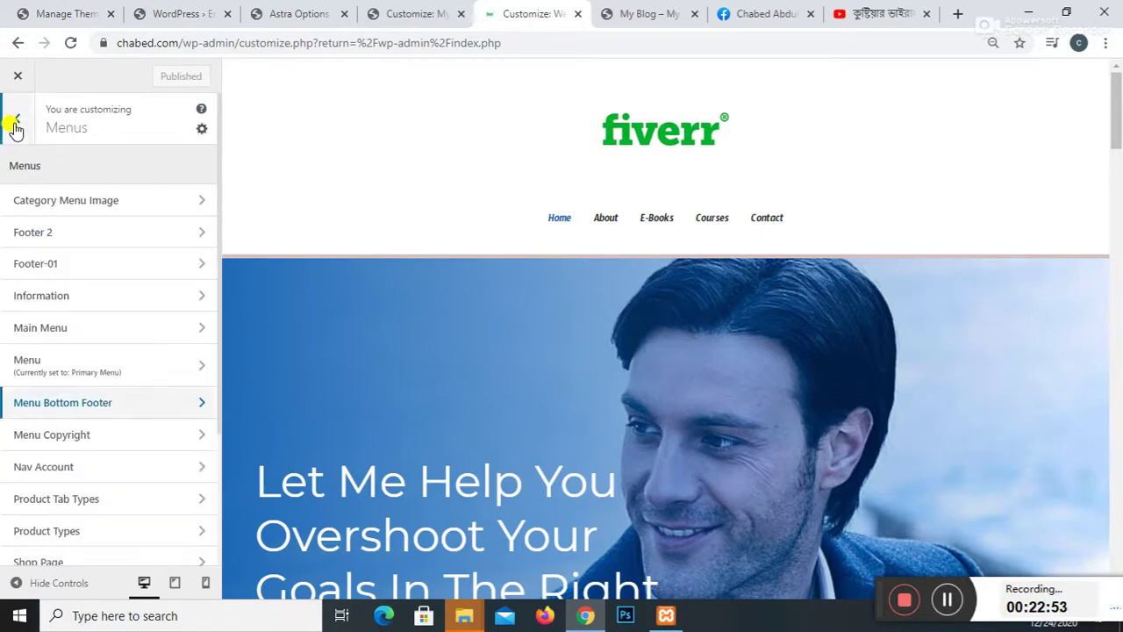
# Step: Examine the Menu Copyright menu's name, items and options, and look over the full list of menus
pyautogui.click(65, 435)
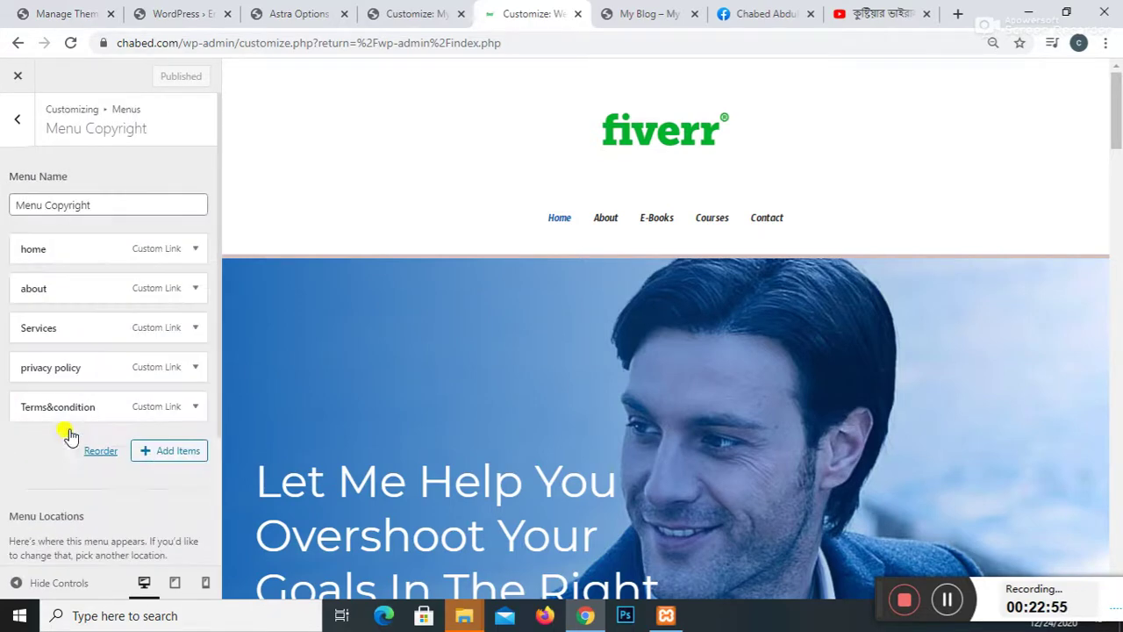
pyautogui.click(107, 203)
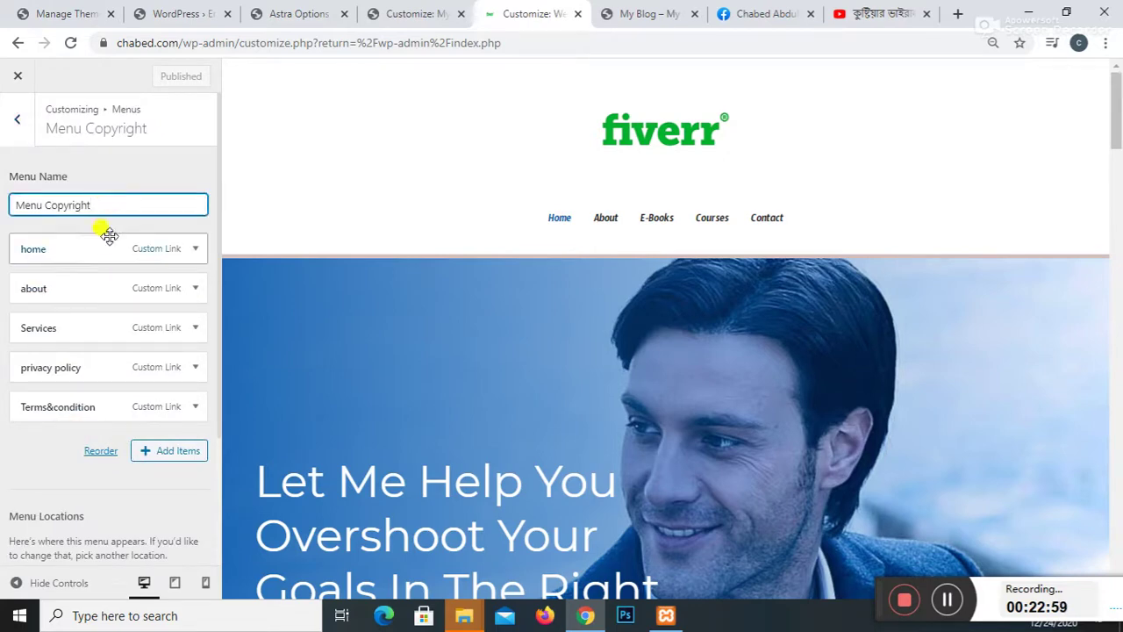
pyautogui.scroll(-2, 111, 264)
pyautogui.scroll(2, 112, 288)
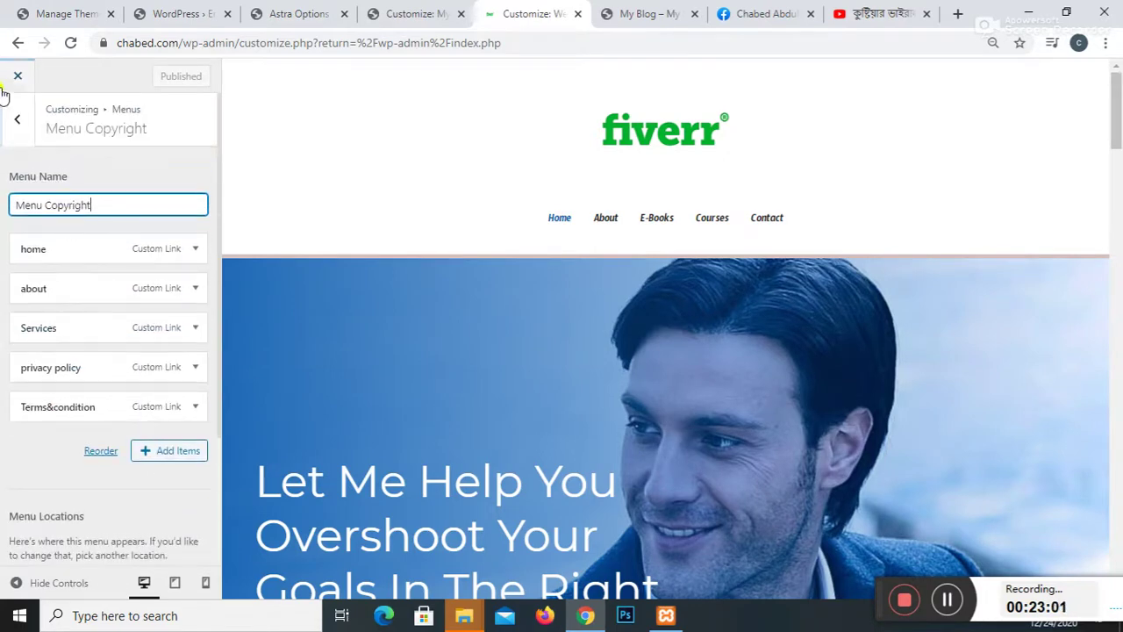
pyautogui.click(10, 107)
pyautogui.scroll(-3, 144, 380)
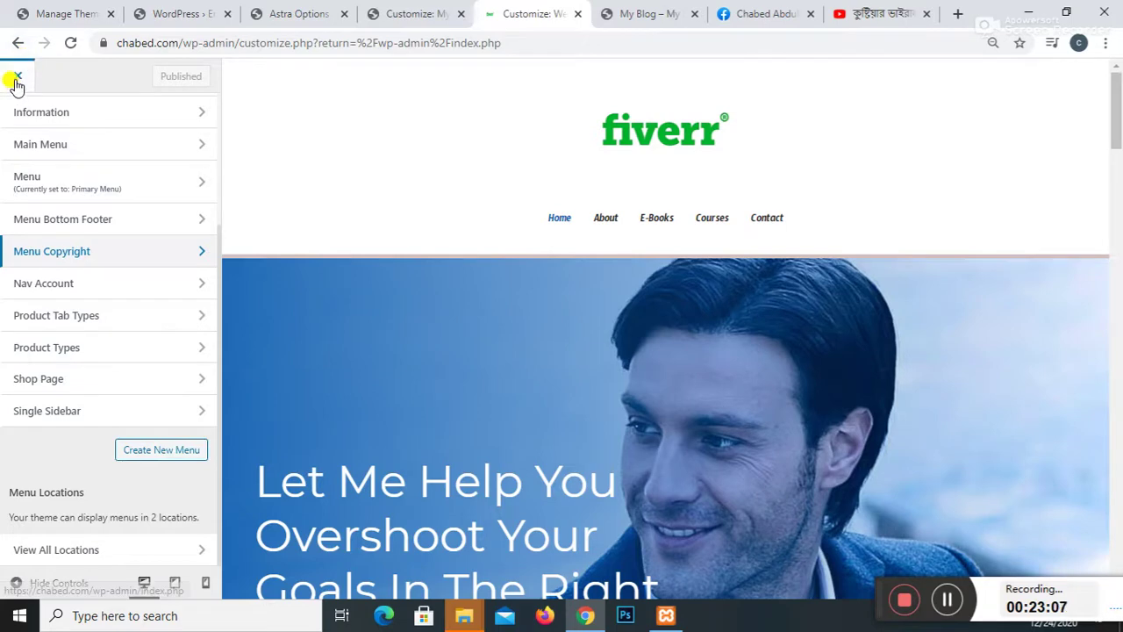
pyautogui.scroll(3, 53, 182)
# Step: Check the Widgets section and open the Homepage Settings
pyautogui.click(19, 121)
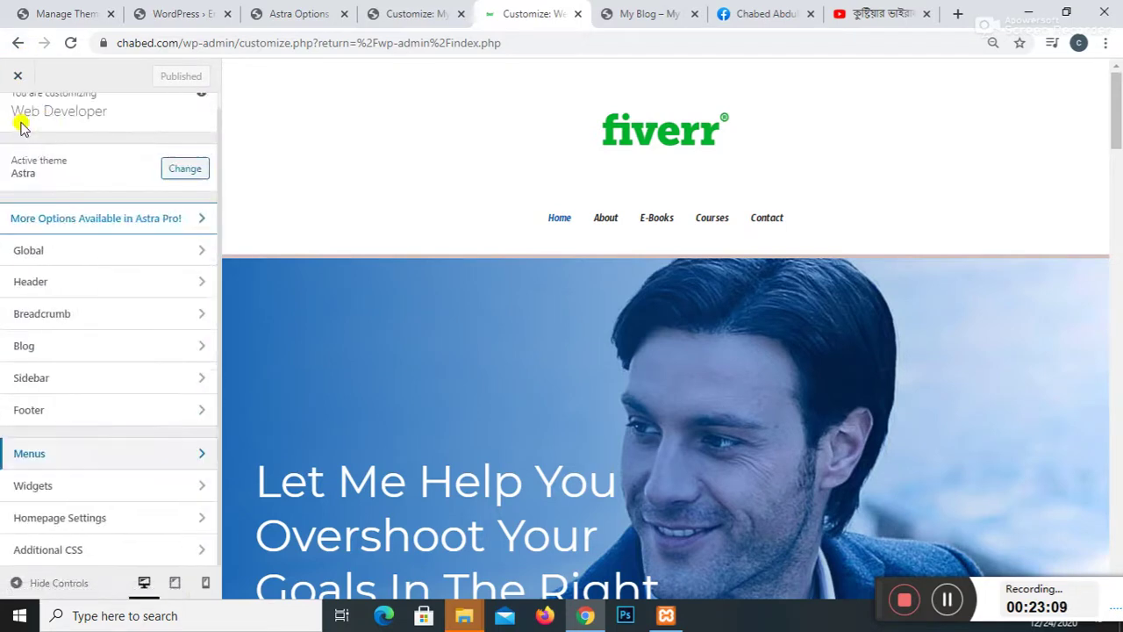
pyautogui.click(115, 486)
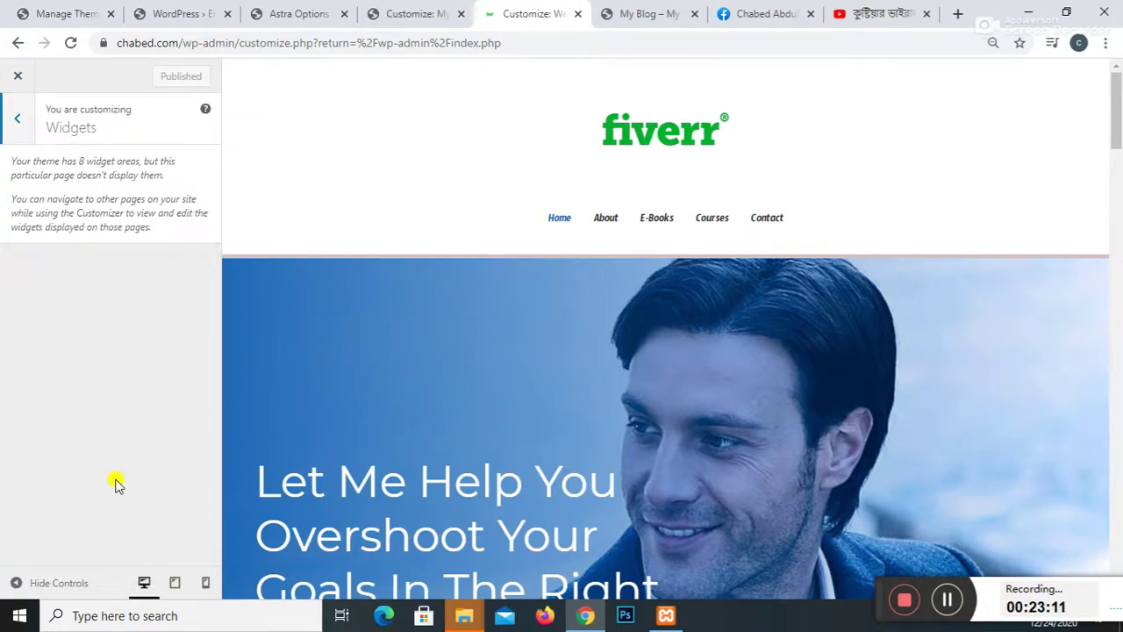
pyautogui.click(33, 119)
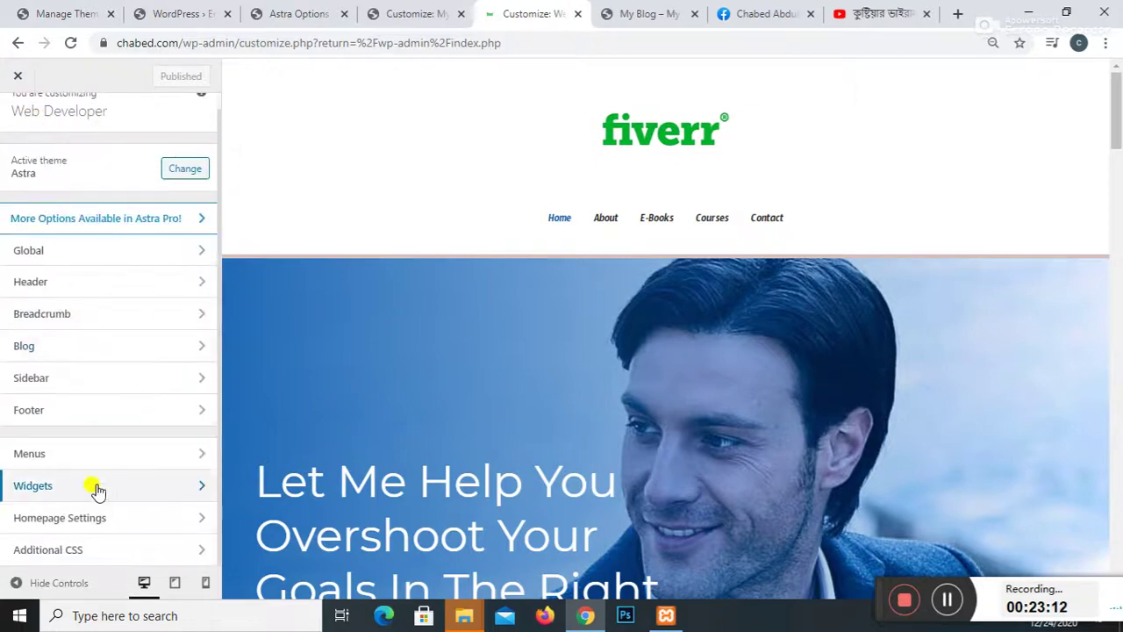
pyautogui.click(105, 522)
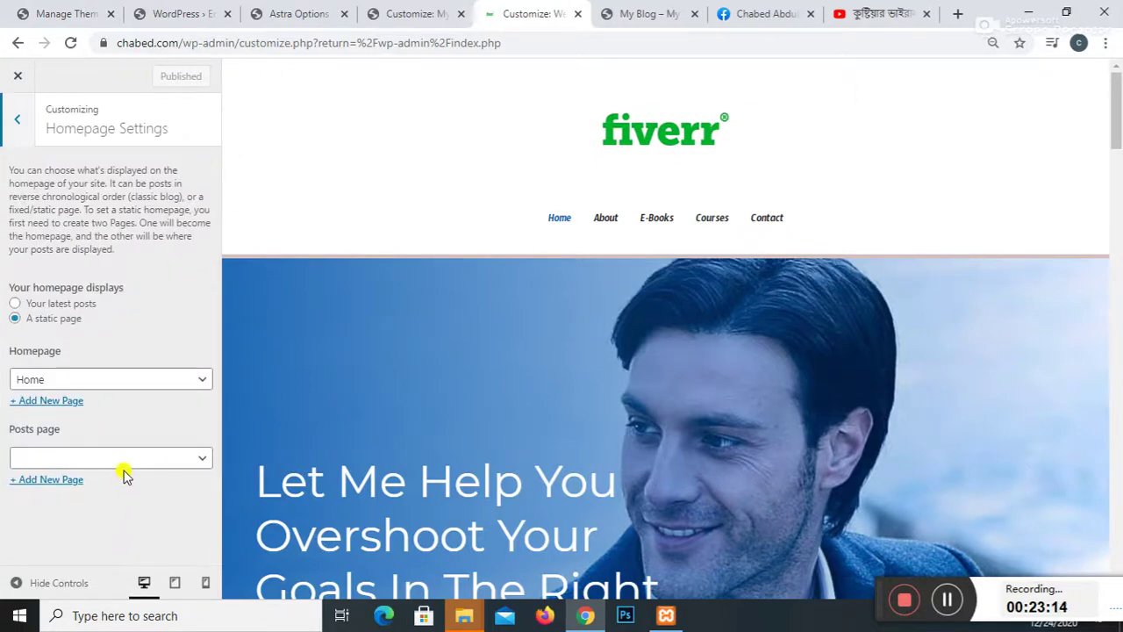
# Step: Look over the homepage preview down to the footer and leave the Homepage Settings
pyautogui.scroll(-10, 594, 355)
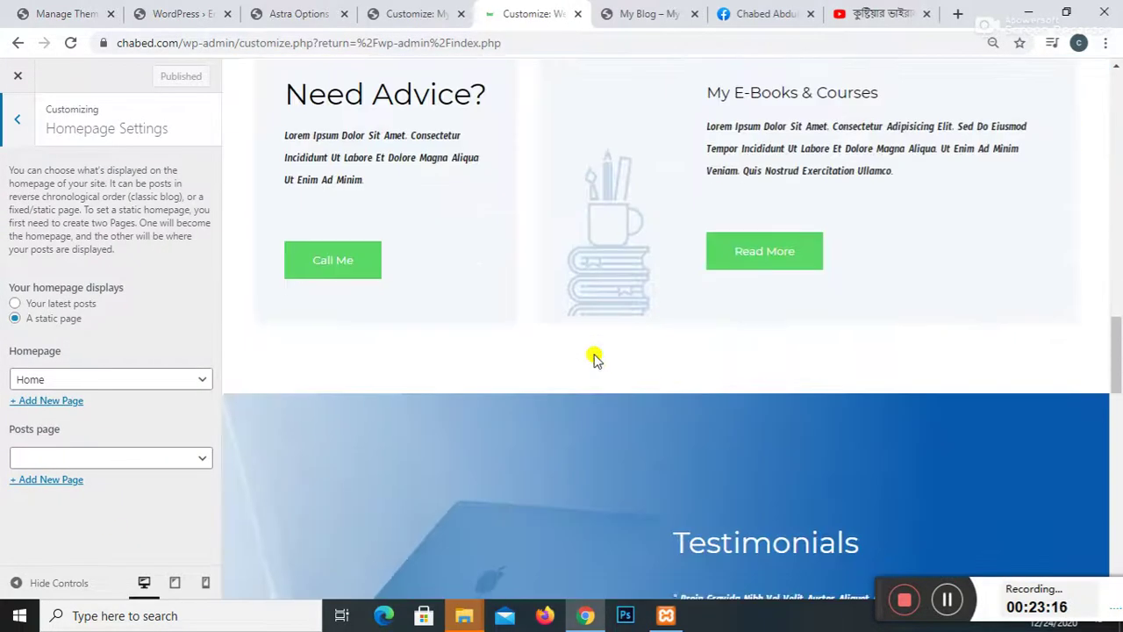
pyautogui.scroll(-10, 595, 358)
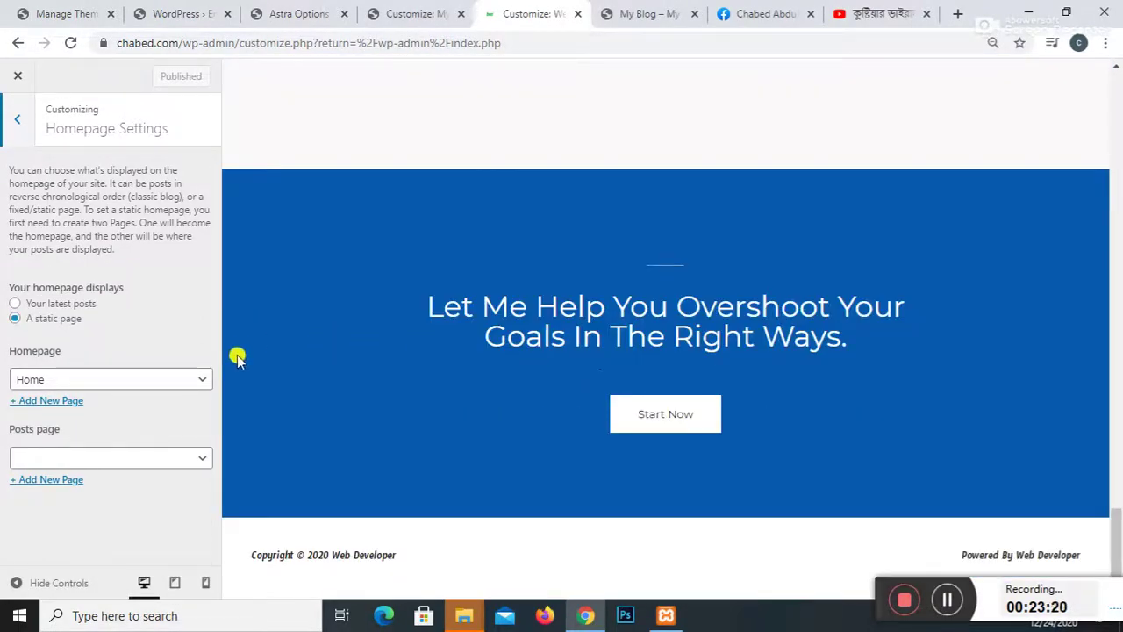
pyautogui.scroll(20, 733, 274)
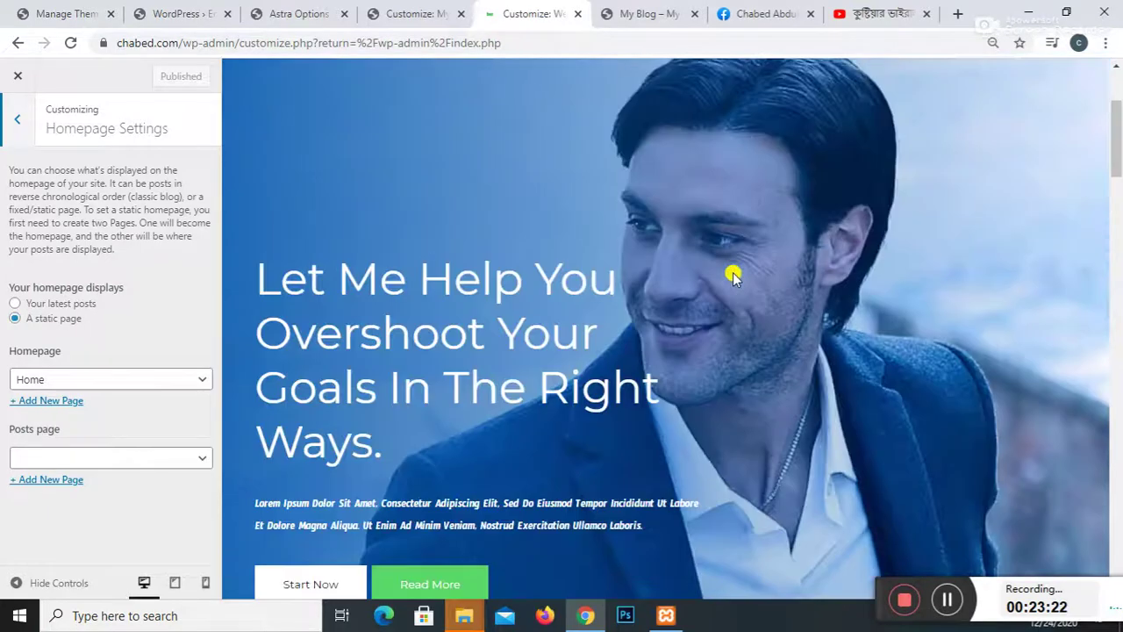
pyautogui.scroll(3, 733, 275)
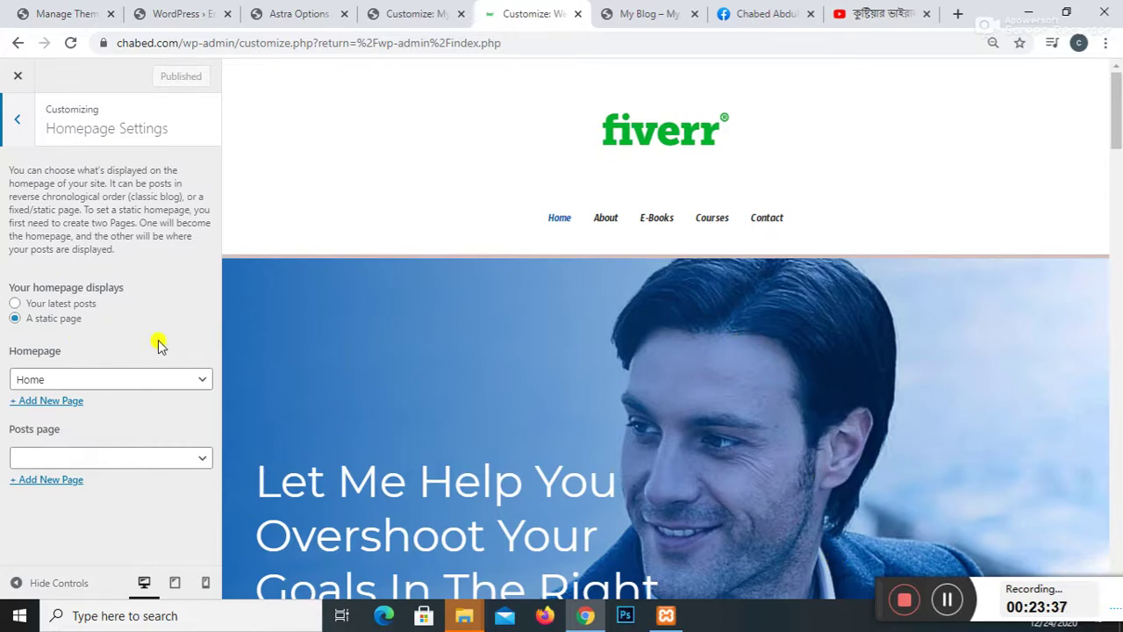
pyautogui.click(17, 120)
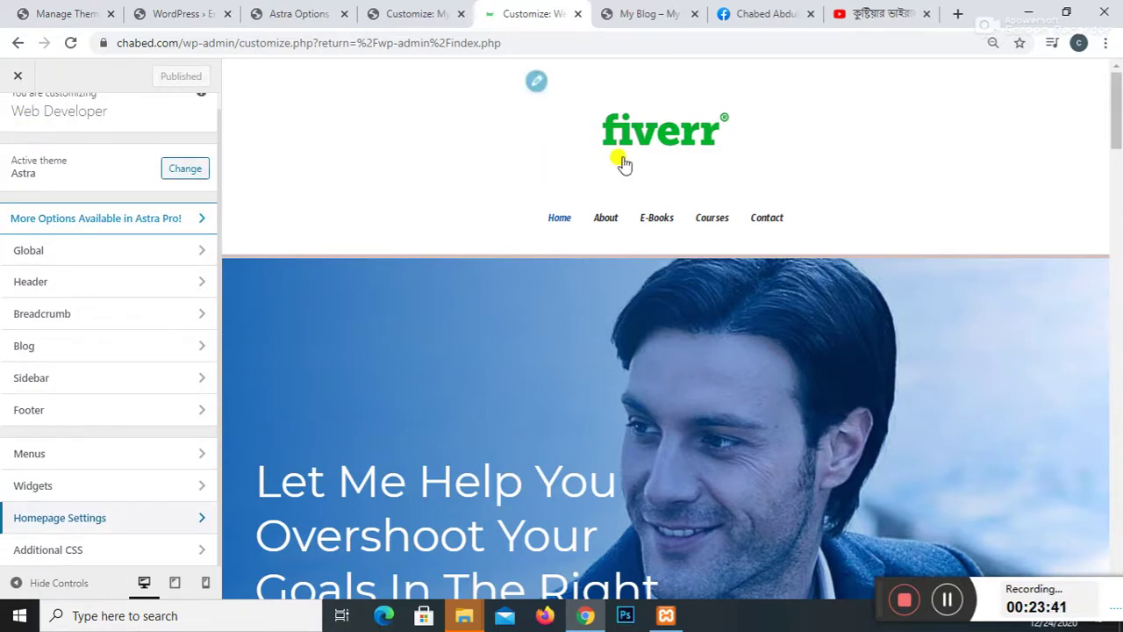
# Step: Check the Additional CSS section, return to the main customizer options, and look over the page preview
pyautogui.scroll(-5, 676, 184)
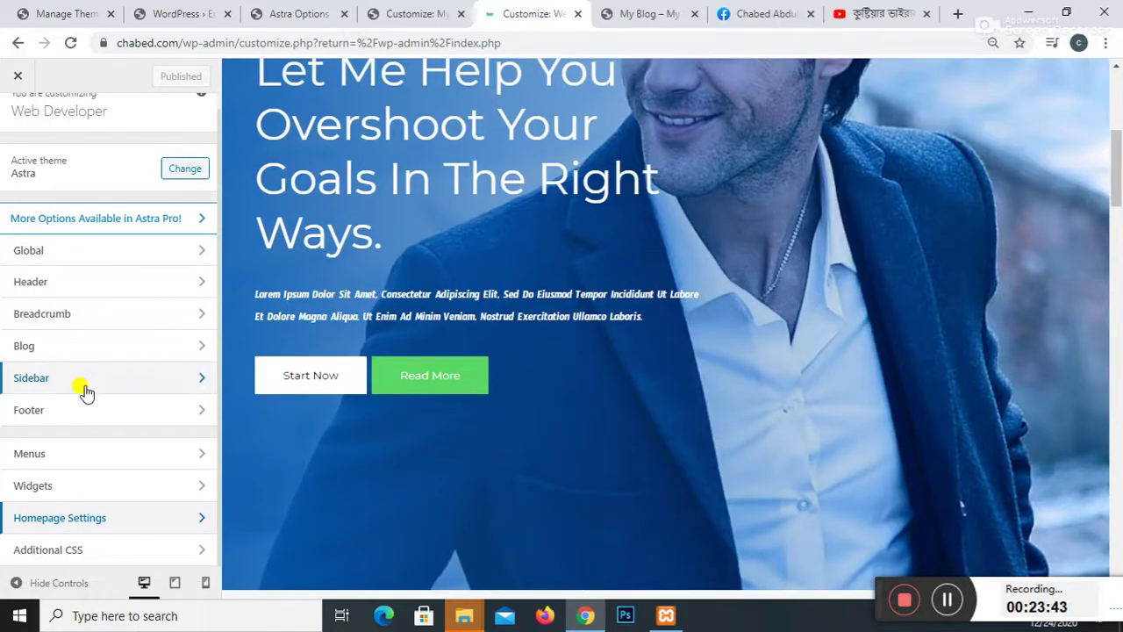
pyautogui.click(66, 551)
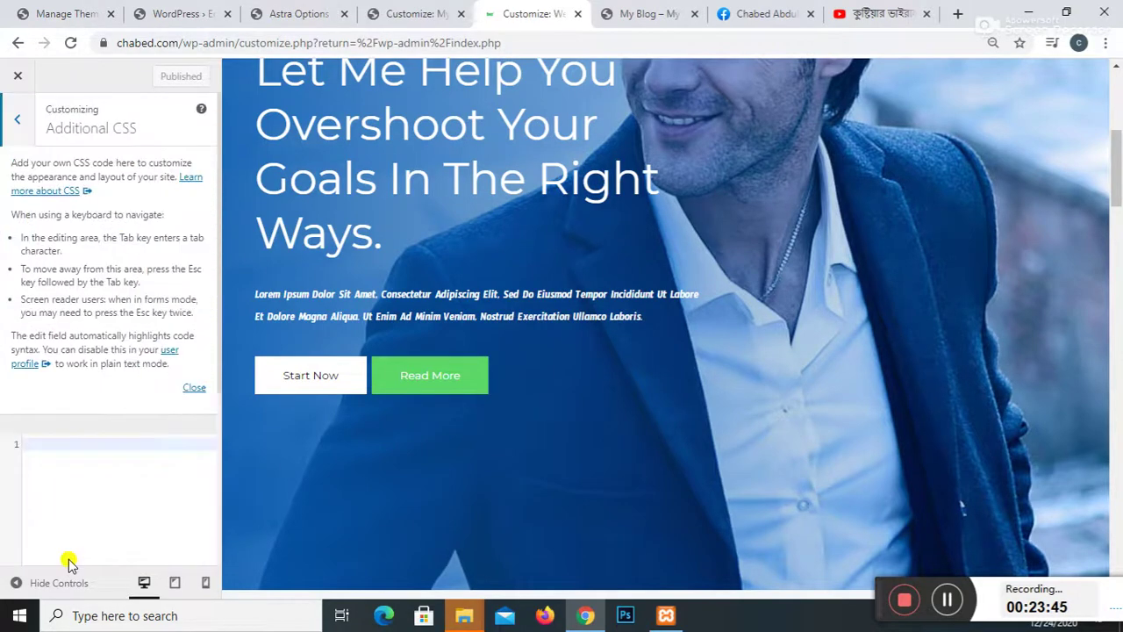
pyautogui.click(21, 127)
pyautogui.scroll(-8, 557, 276)
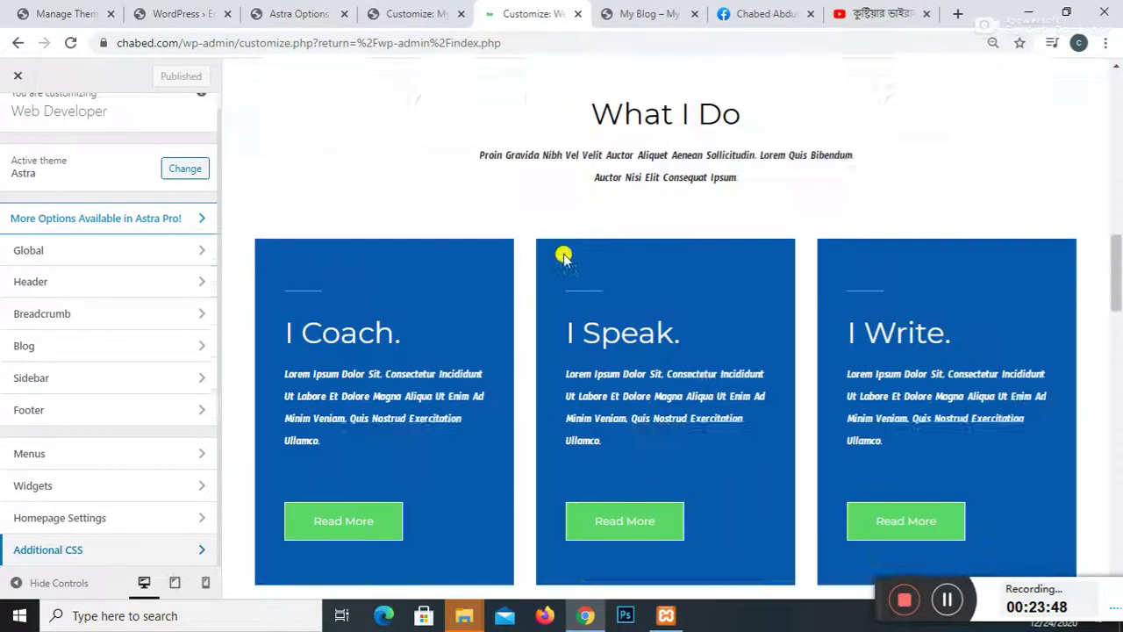
pyautogui.scroll(8, 564, 256)
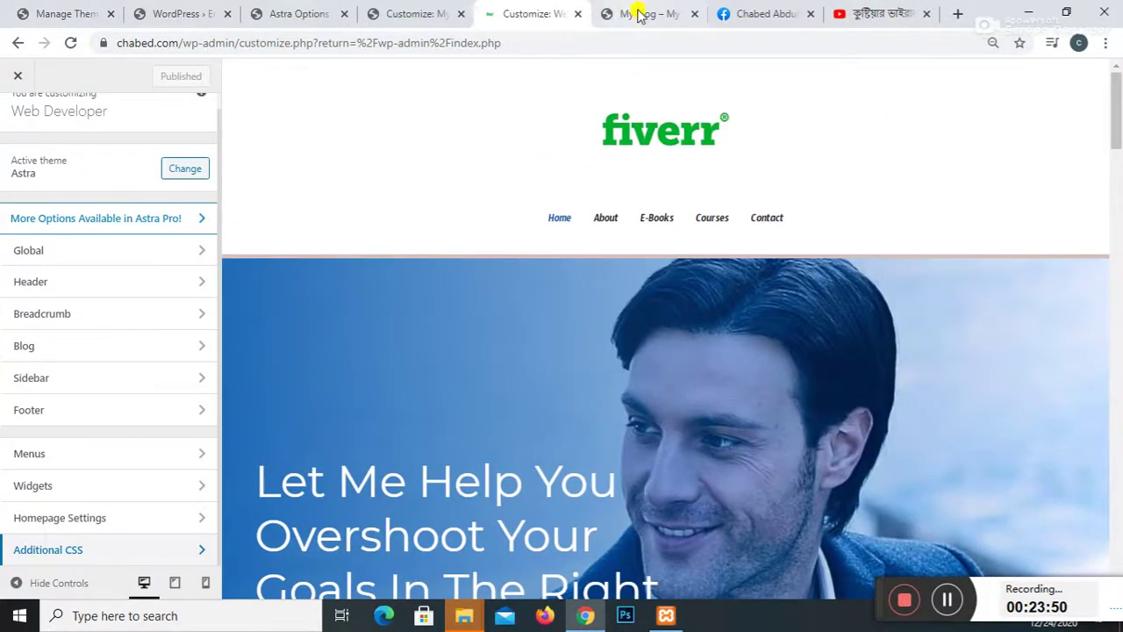
# Step: Compare the customized preview with the original homepage, close the Customizer, and open the live site in a new browser tab
pyautogui.click(641, 16)
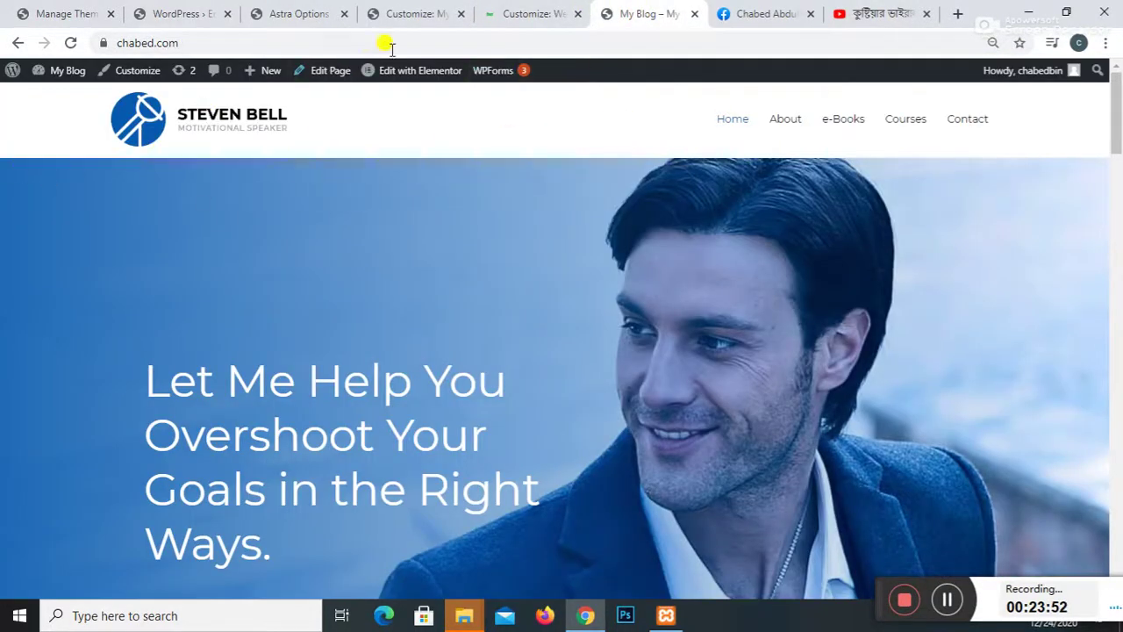
pyautogui.click(495, 14)
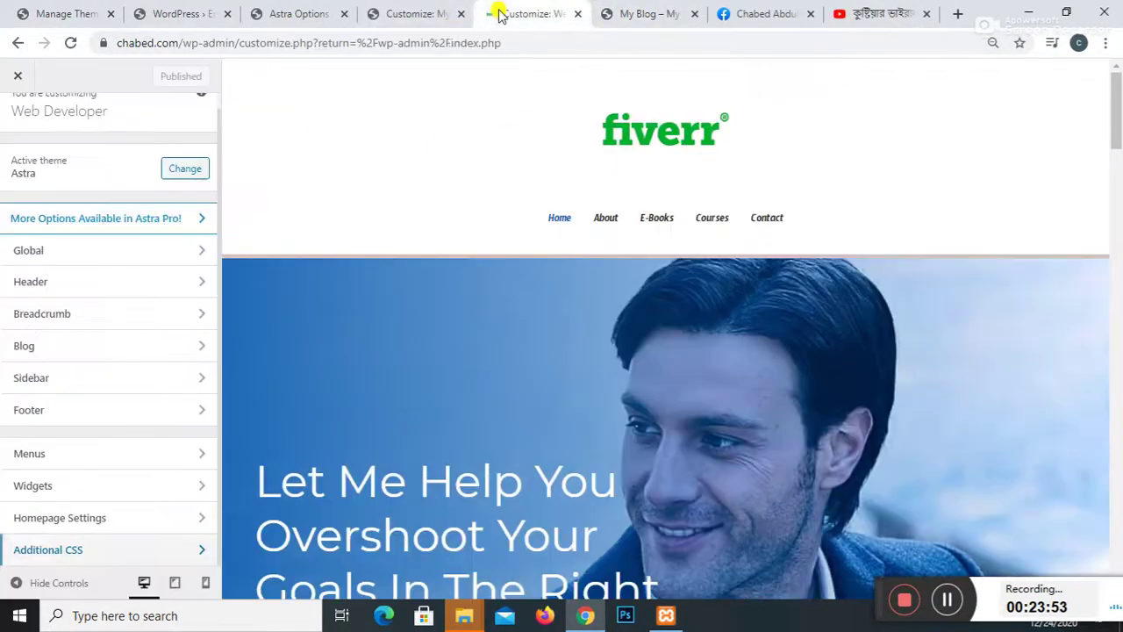
pyautogui.click(18, 76)
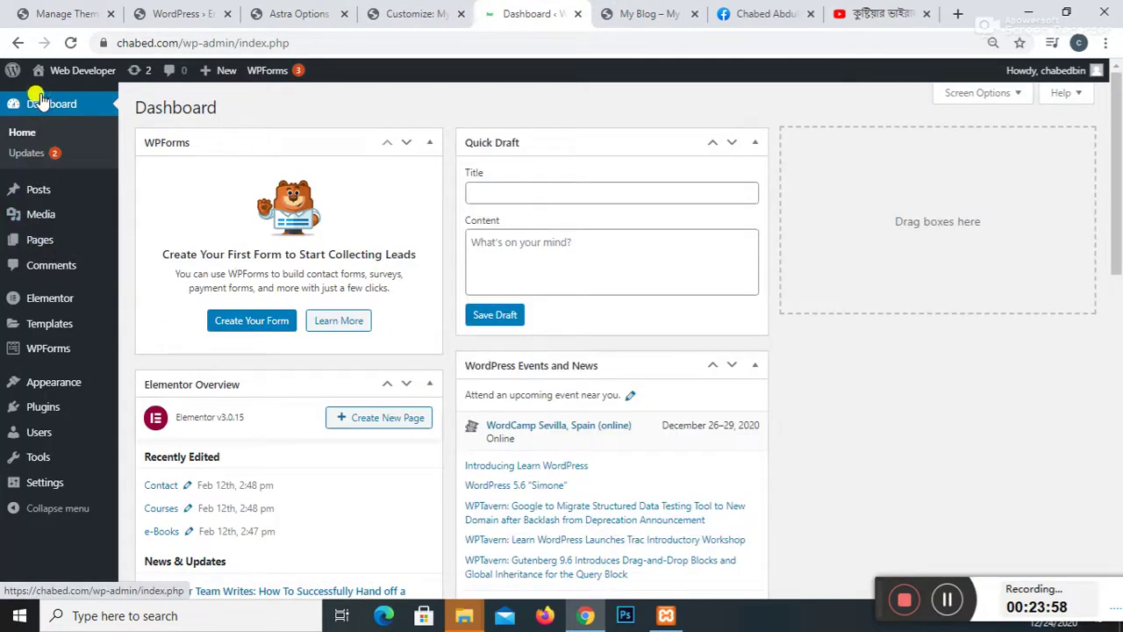
pyautogui.rightClick(63, 73)
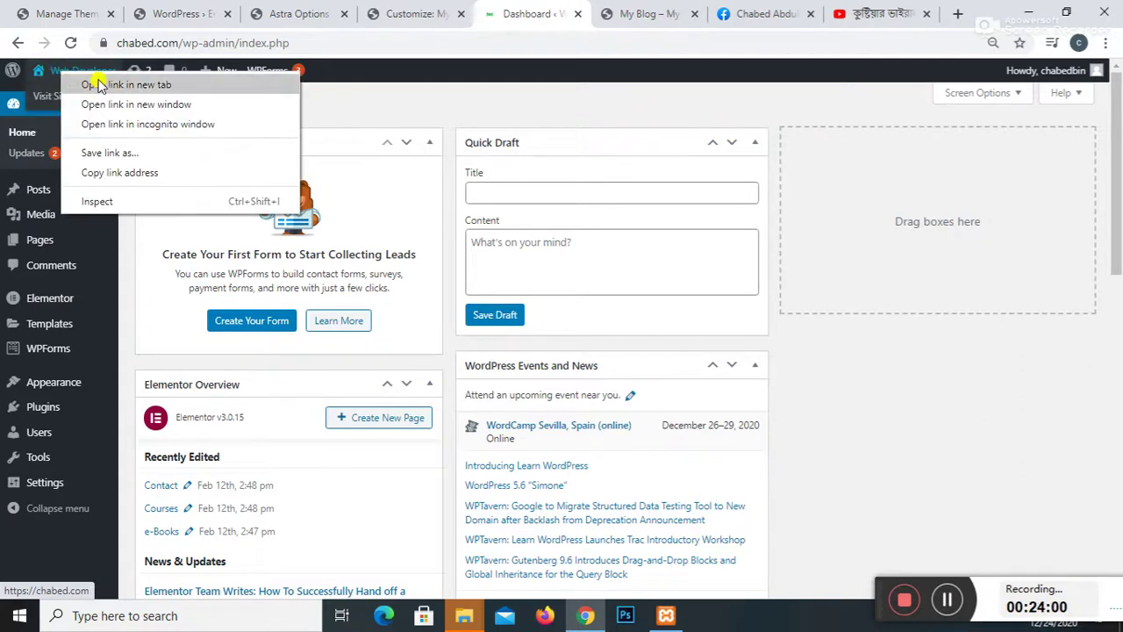
pyautogui.click(99, 84)
pyautogui.click(558, 11)
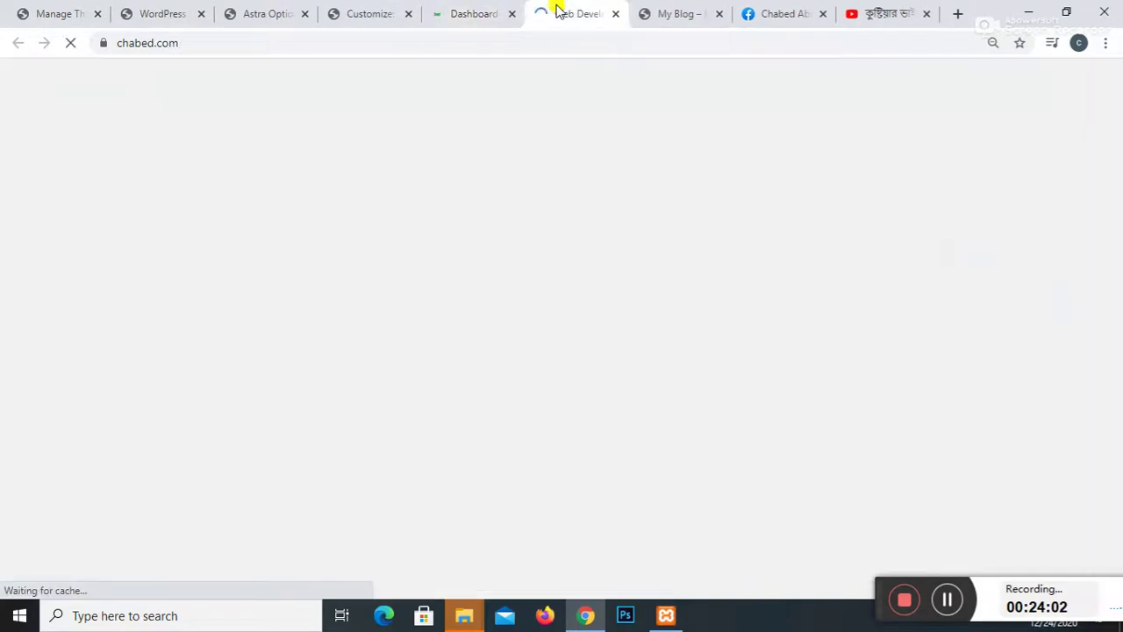
# Step: View the Elementor Theme Builder's overview of site parts from the live homepage and close it
pyautogui.moveTo(414, 78)
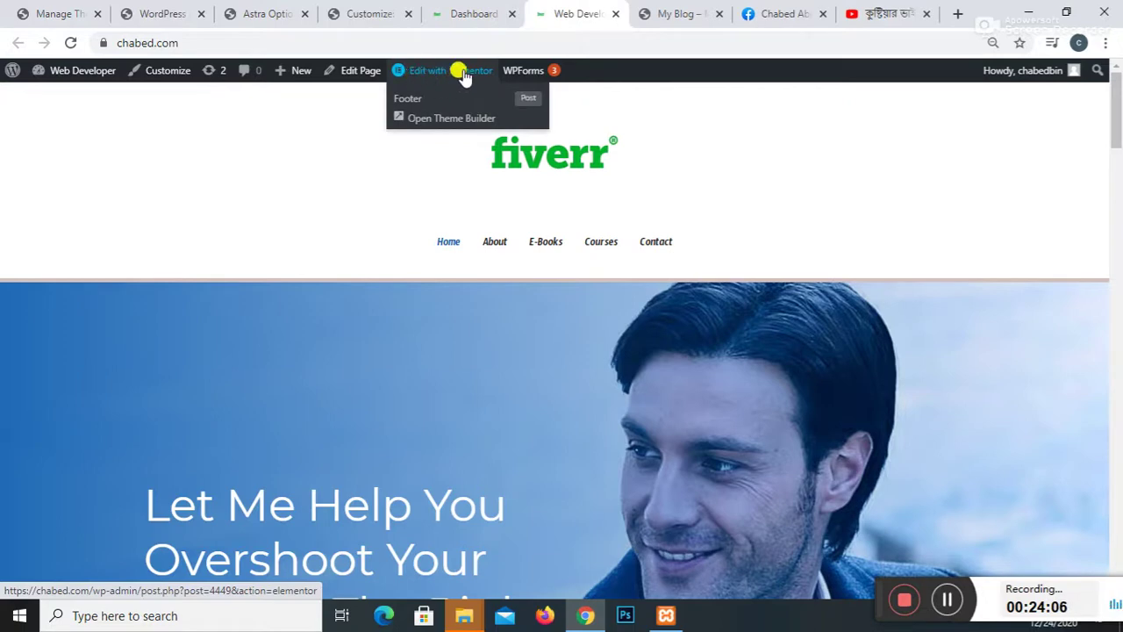
pyautogui.click(439, 120)
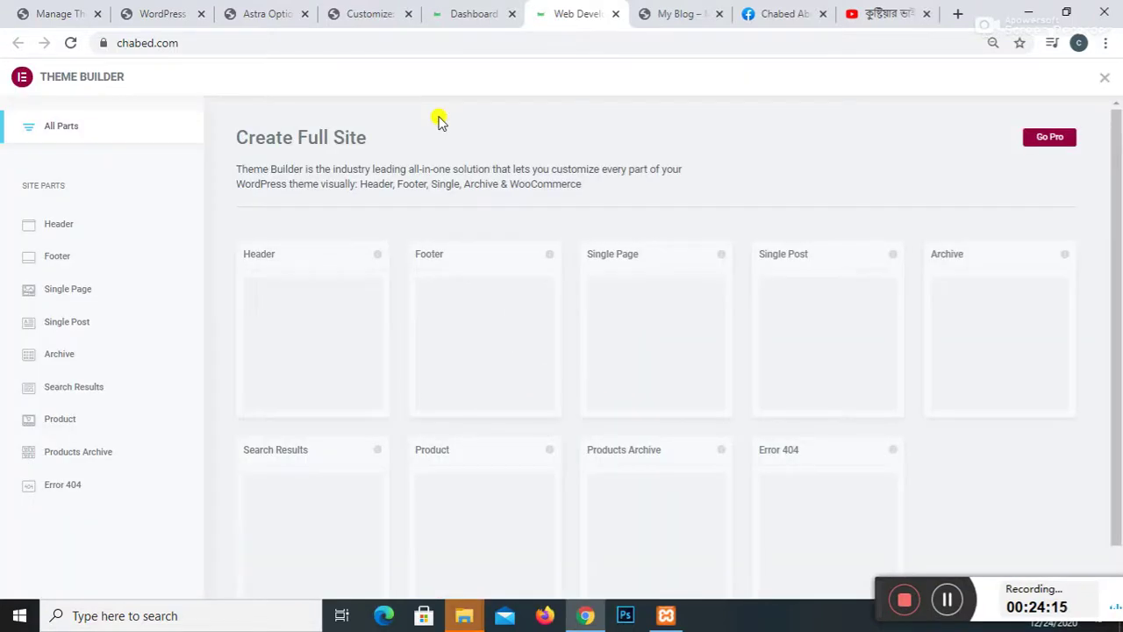
pyautogui.click(1105, 80)
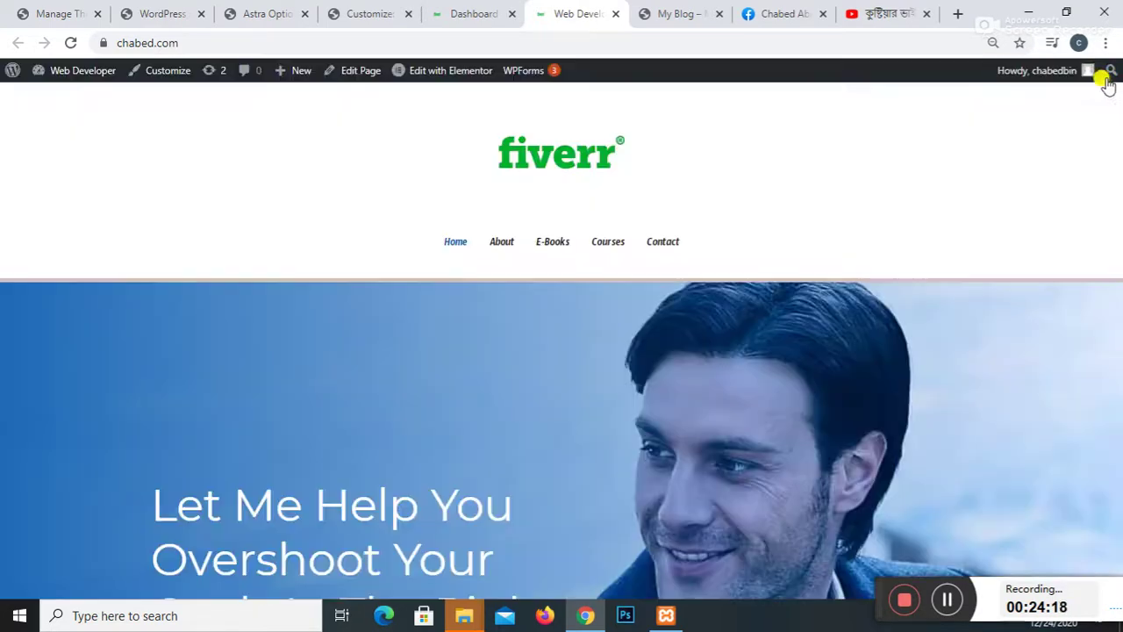
# Step: Go back to the Astra Options page and open the list of installed plugins
pyautogui.click(267, 16)
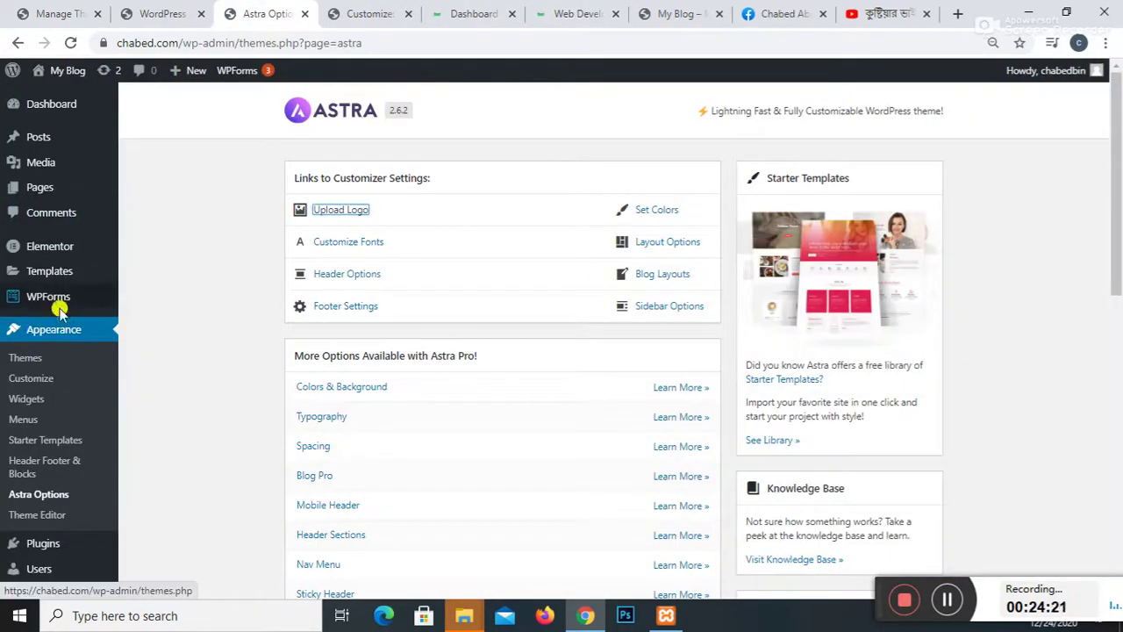
pyautogui.moveTo(60, 252)
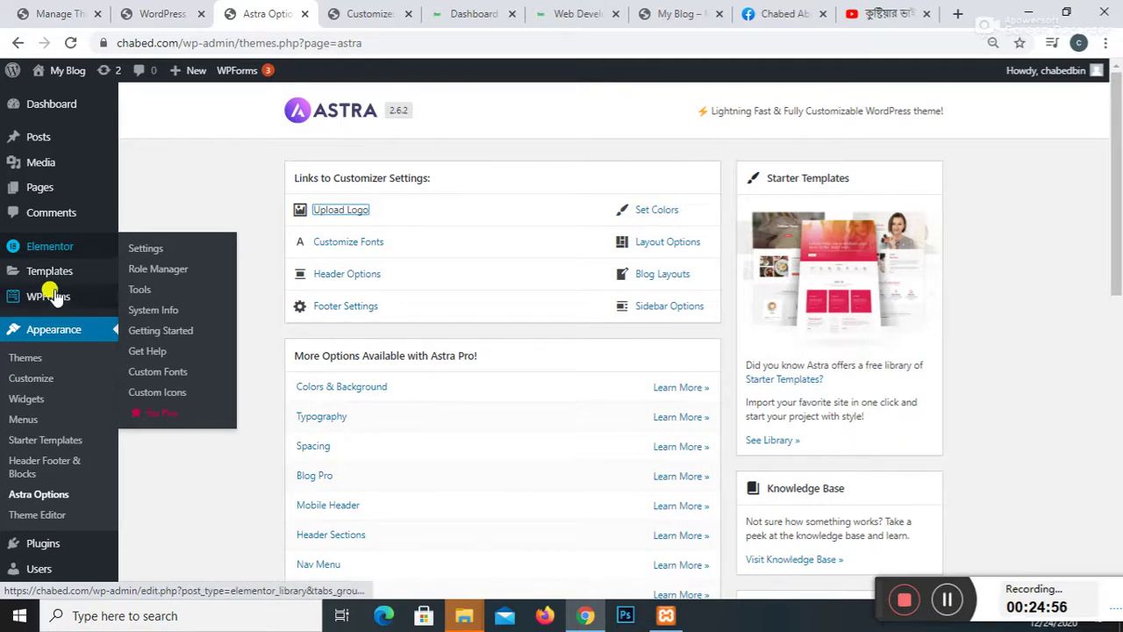
pyautogui.scroll(-2, 41, 401)
pyautogui.moveTo(44, 481)
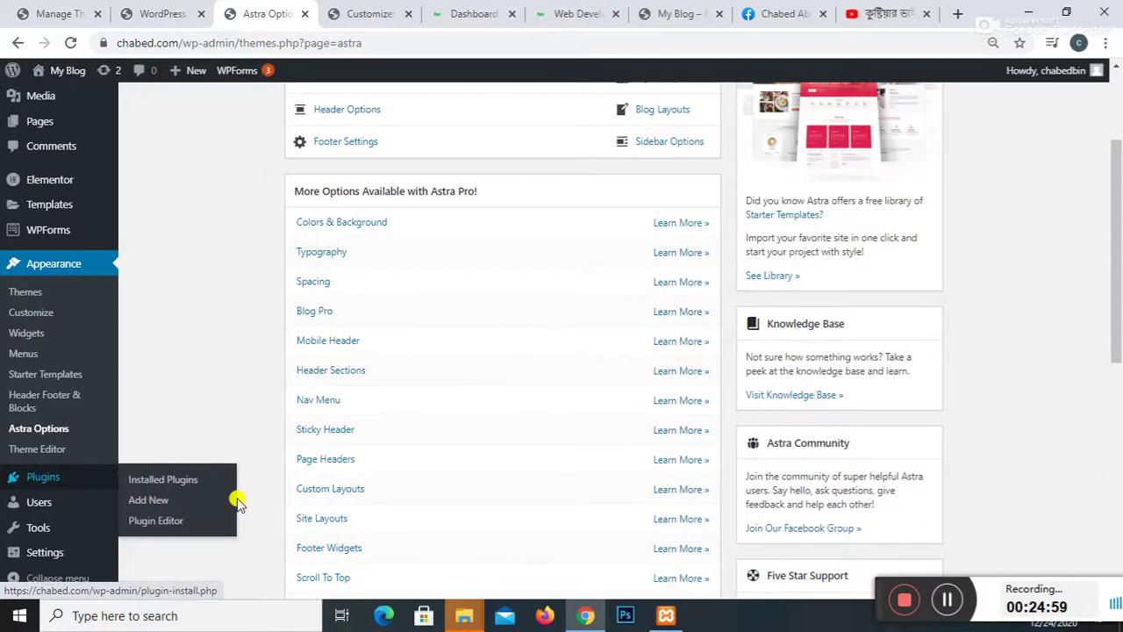
pyautogui.click(177, 482)
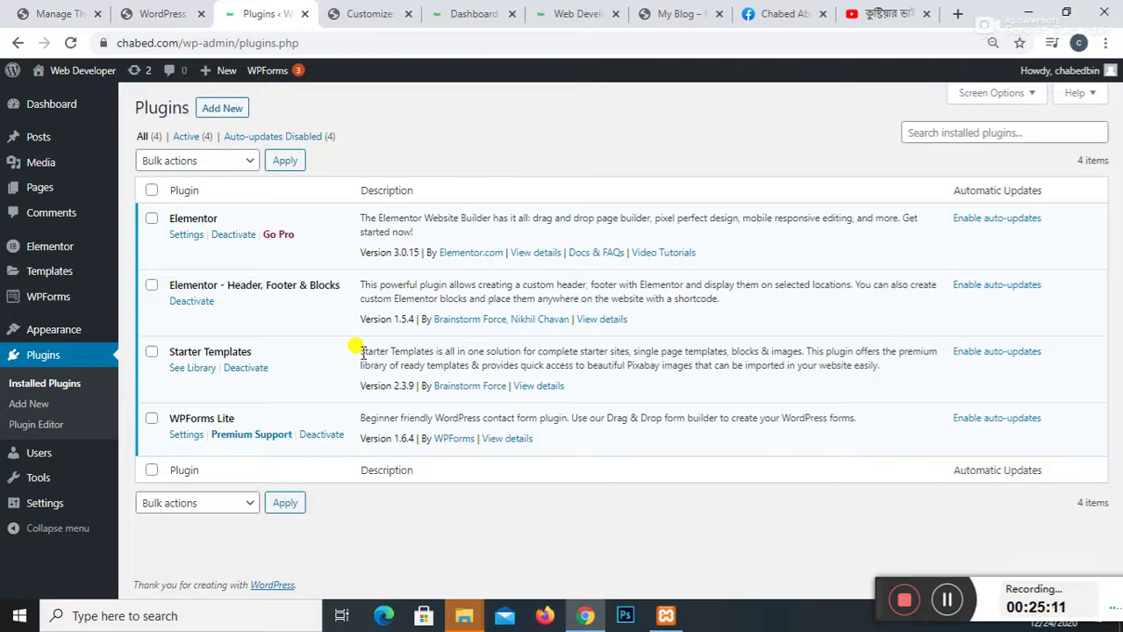
# Step: Return to the live homepage and revisit the Theme Builder through the Elementor editing options, closing it each time
pyautogui.click(447, 14)
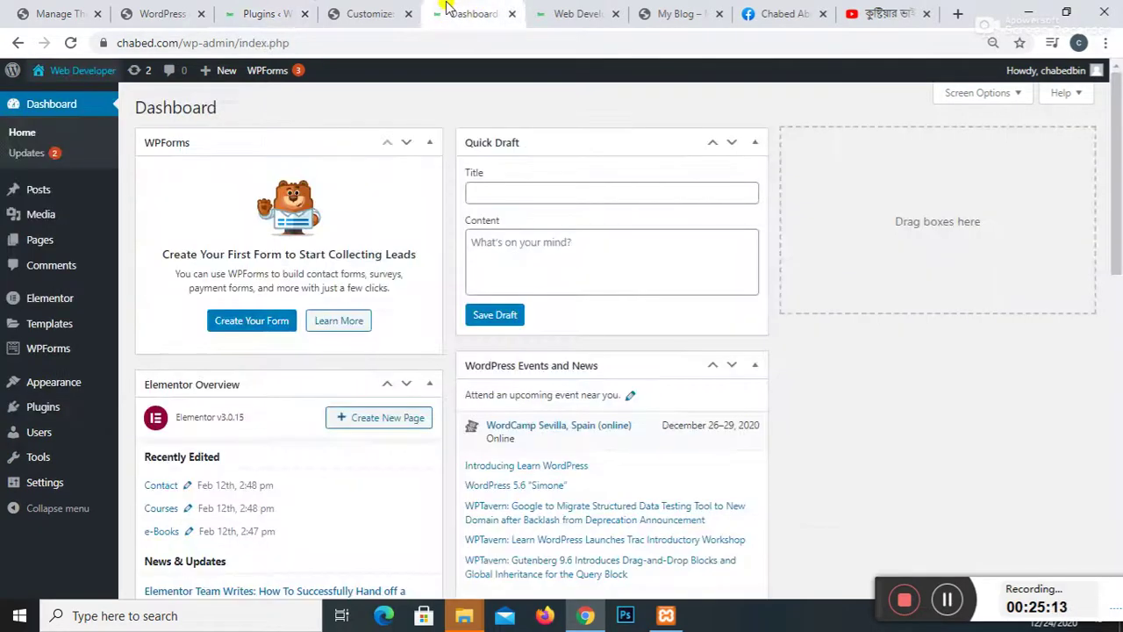
pyautogui.click(563, 17)
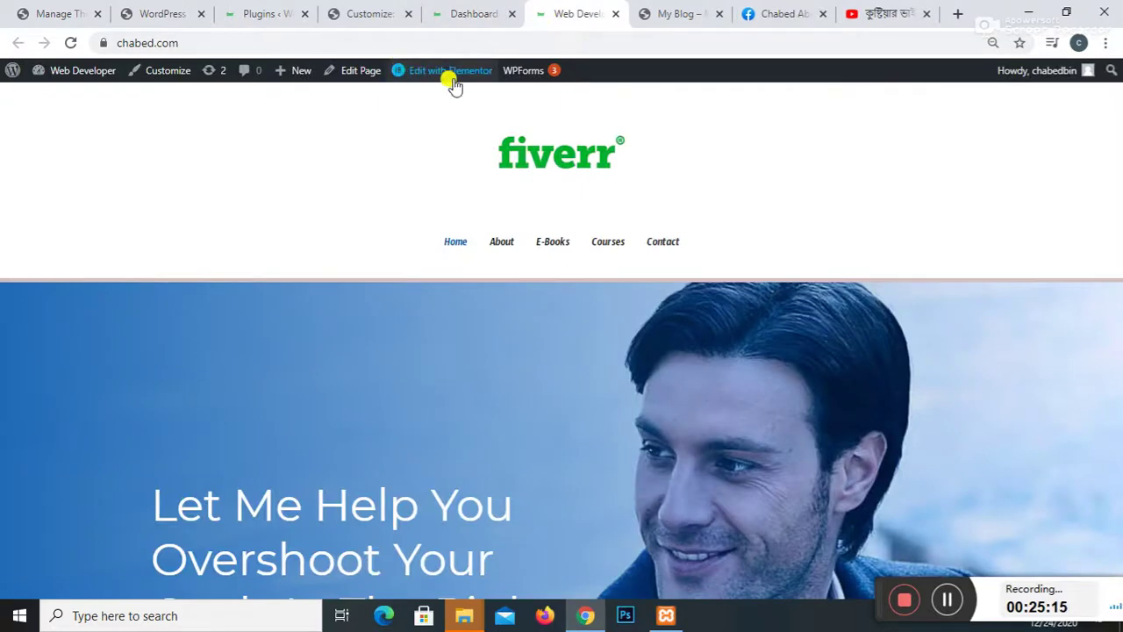
pyautogui.moveTo(451, 74)
pyautogui.click(424, 103)
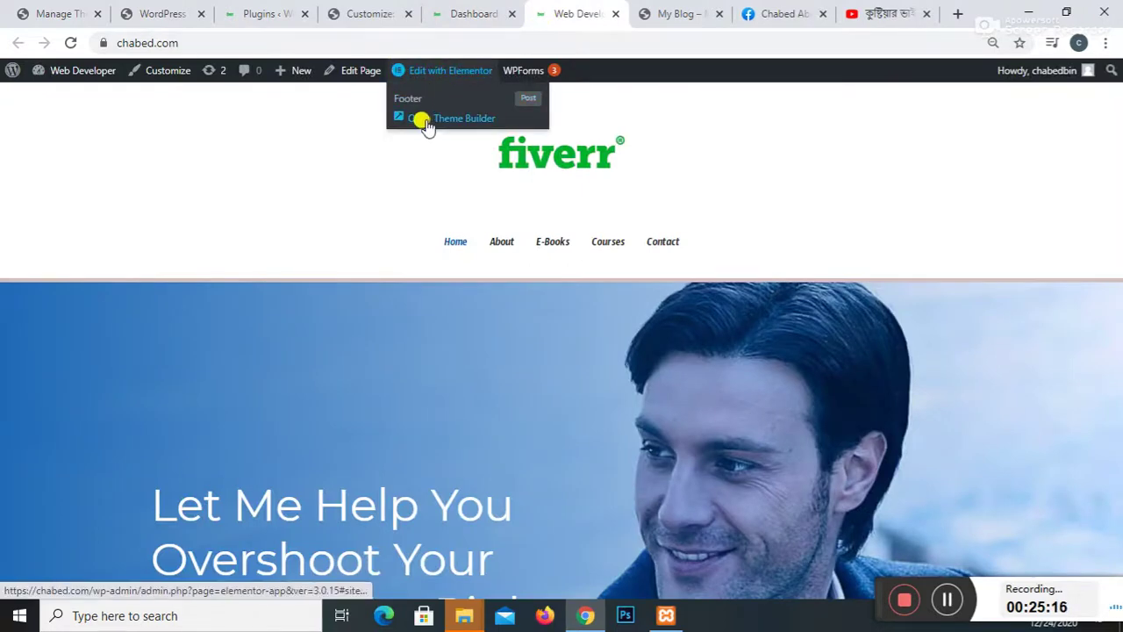
pyautogui.click(445, 120)
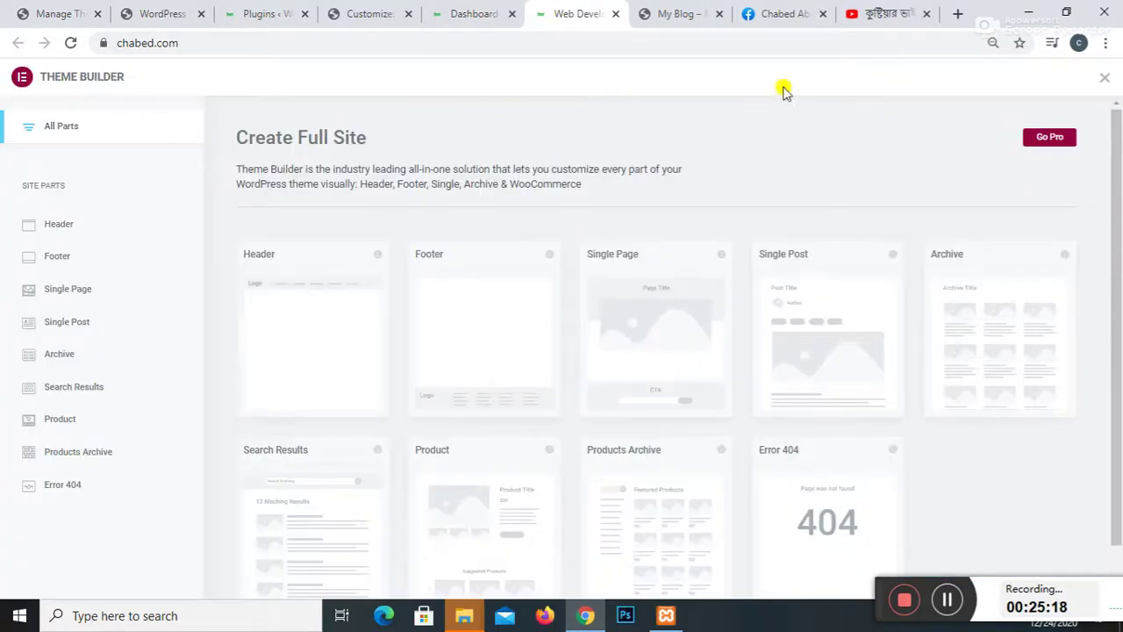
pyautogui.click(1103, 80)
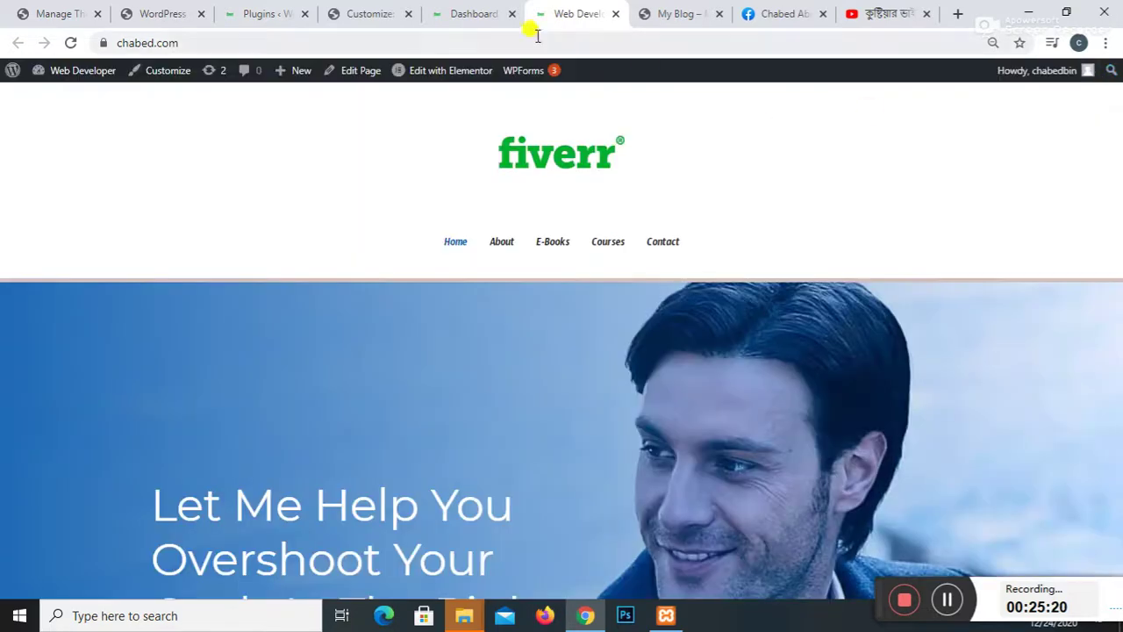
pyautogui.moveTo(427, 71)
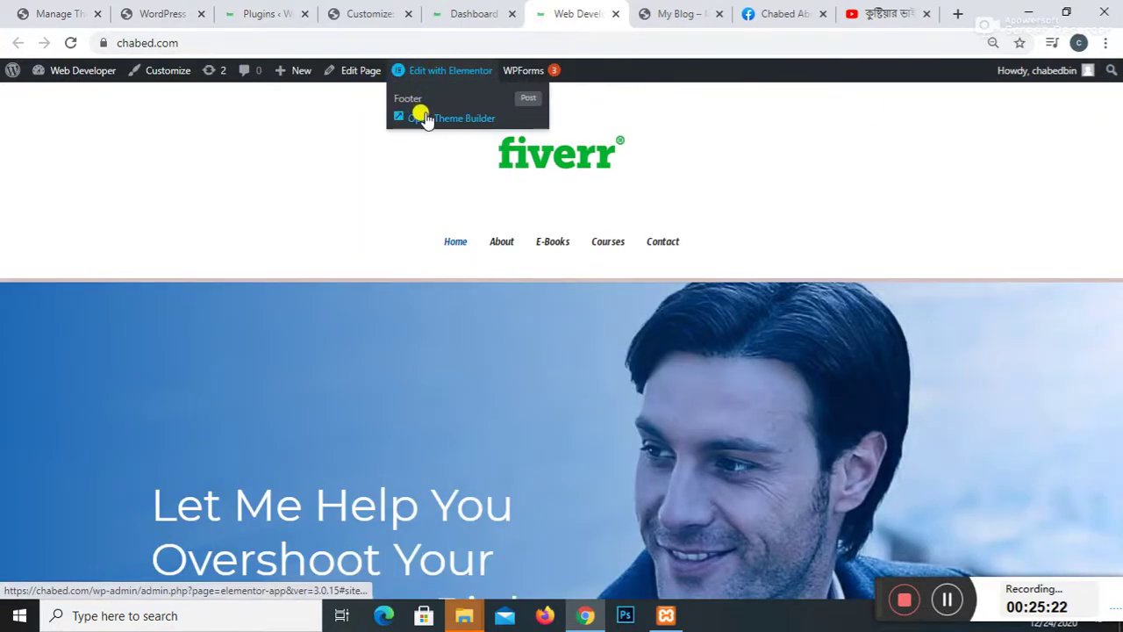
pyautogui.click(427, 118)
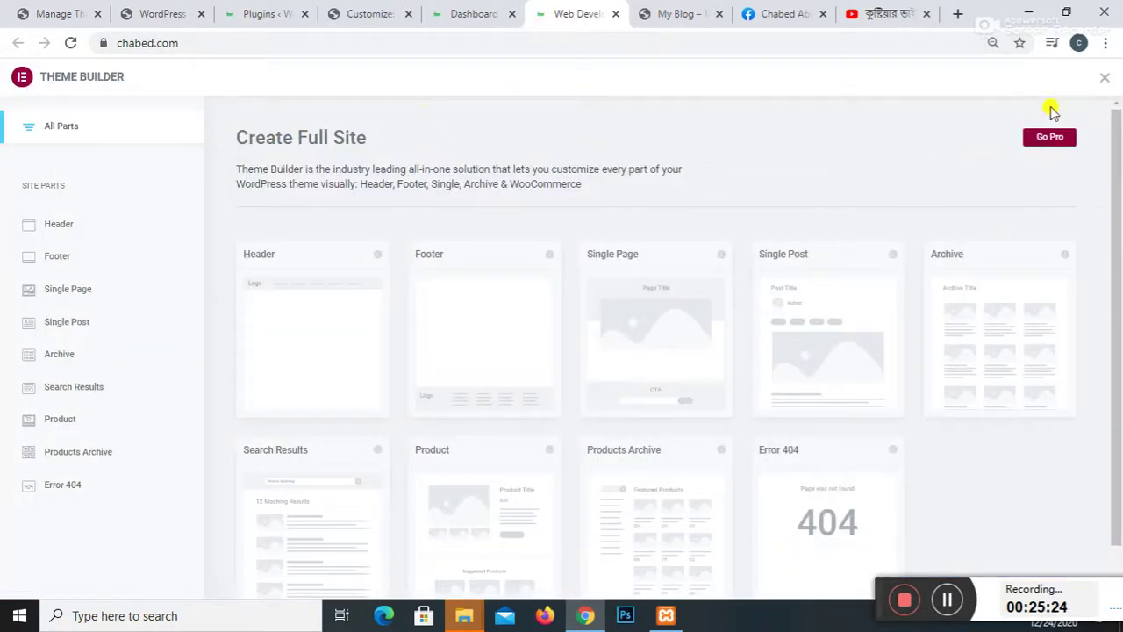
pyautogui.click(1103, 80)
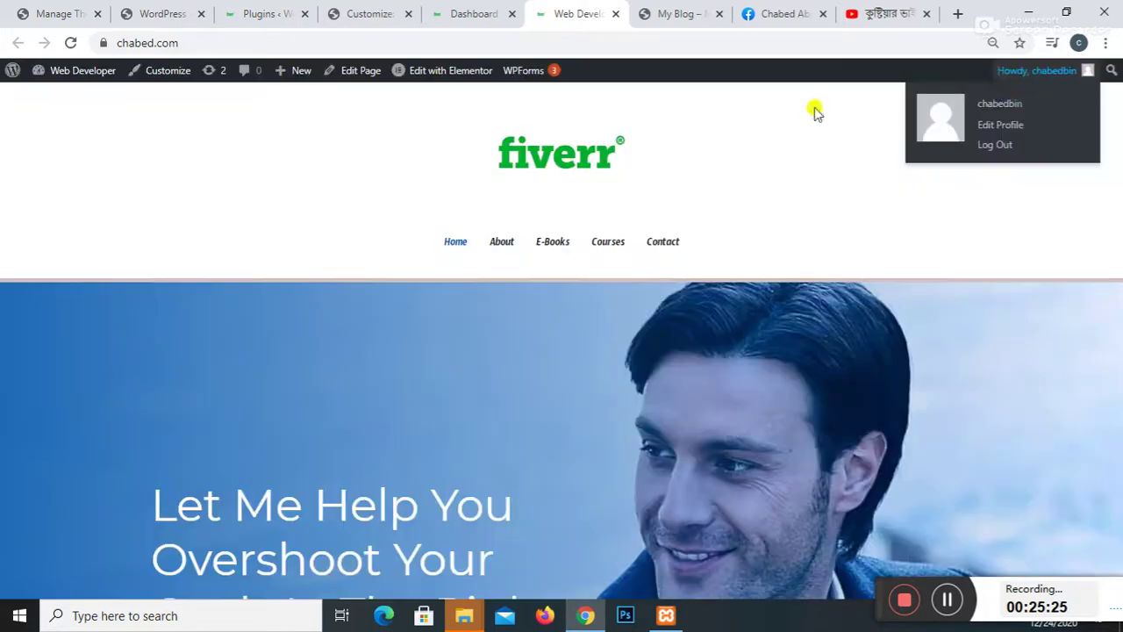
# Step: Open the homepage in the Elementor editor and look through its sections from the header to the footer
pyautogui.click(440, 73)
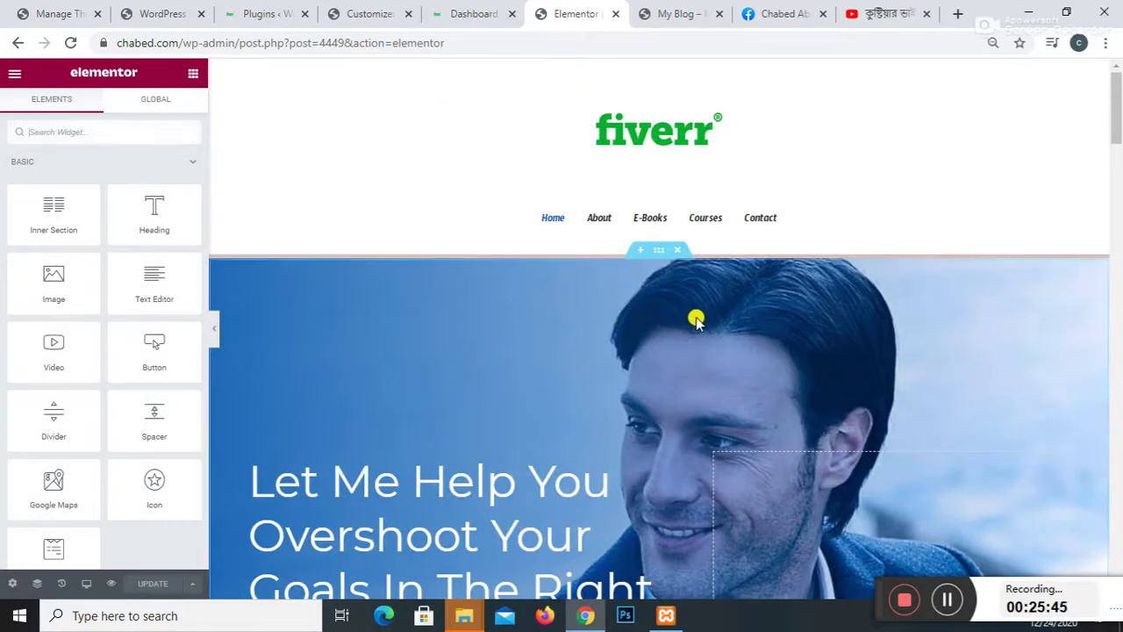
pyautogui.scroll(-3, 697, 318)
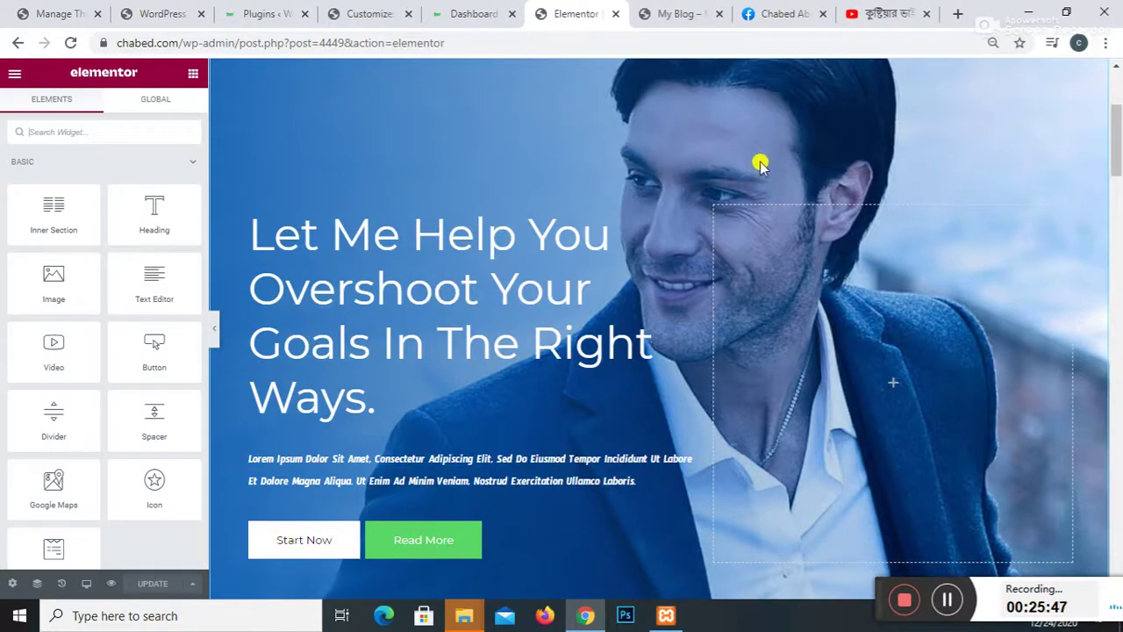
pyautogui.scroll(-10, 759, 168)
pyautogui.scroll(-10, 758, 168)
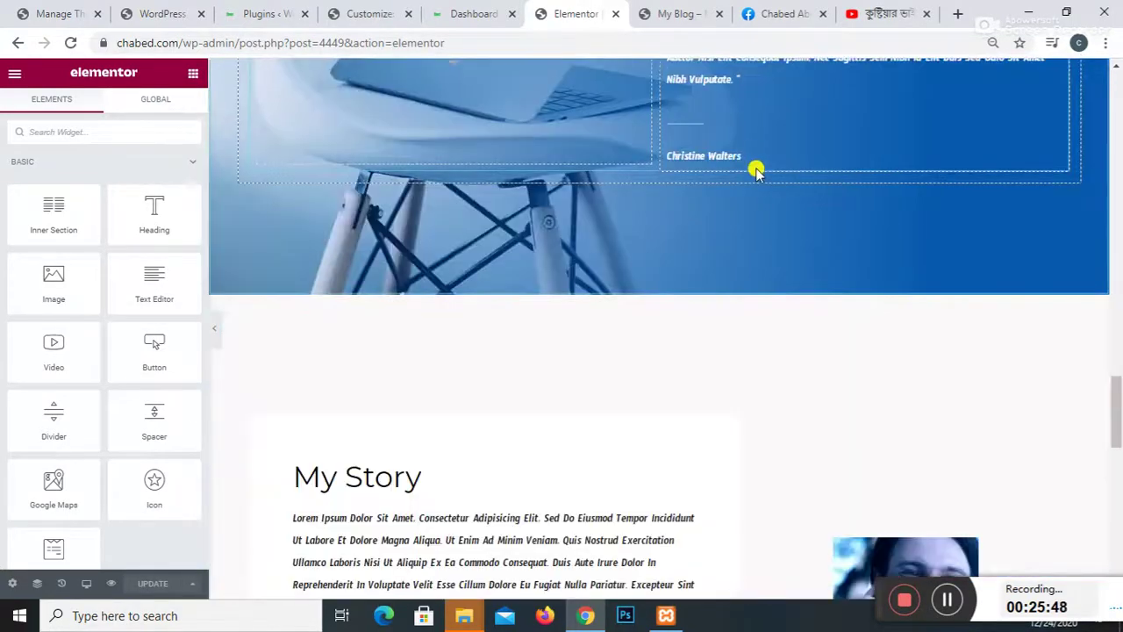
pyautogui.scroll(-10, 575, 263)
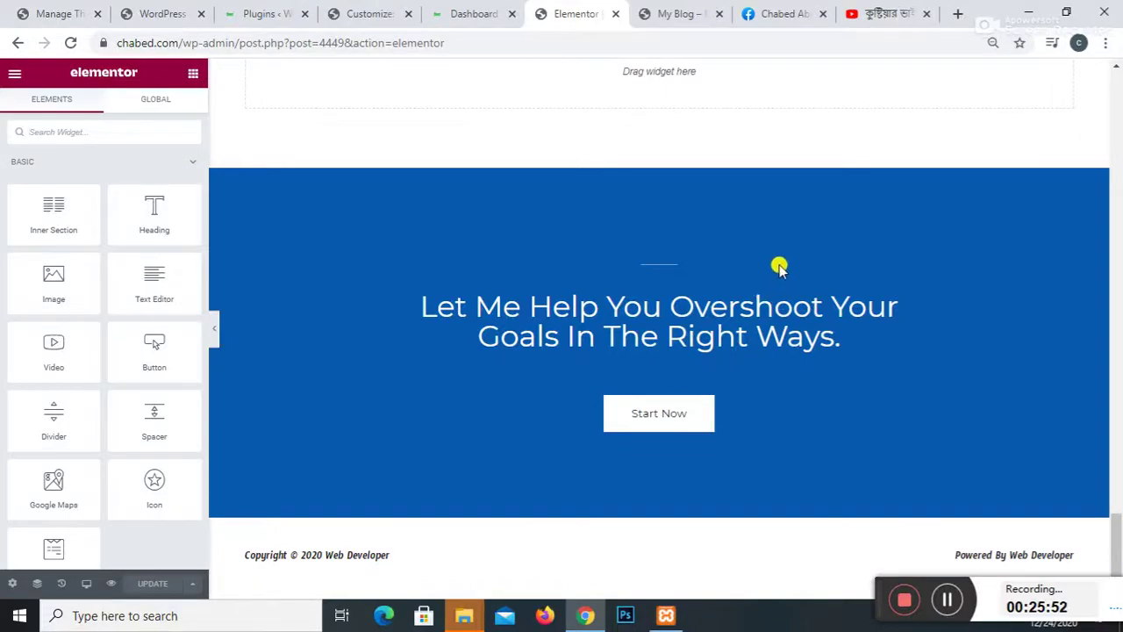
pyautogui.scroll(15, 779, 268)
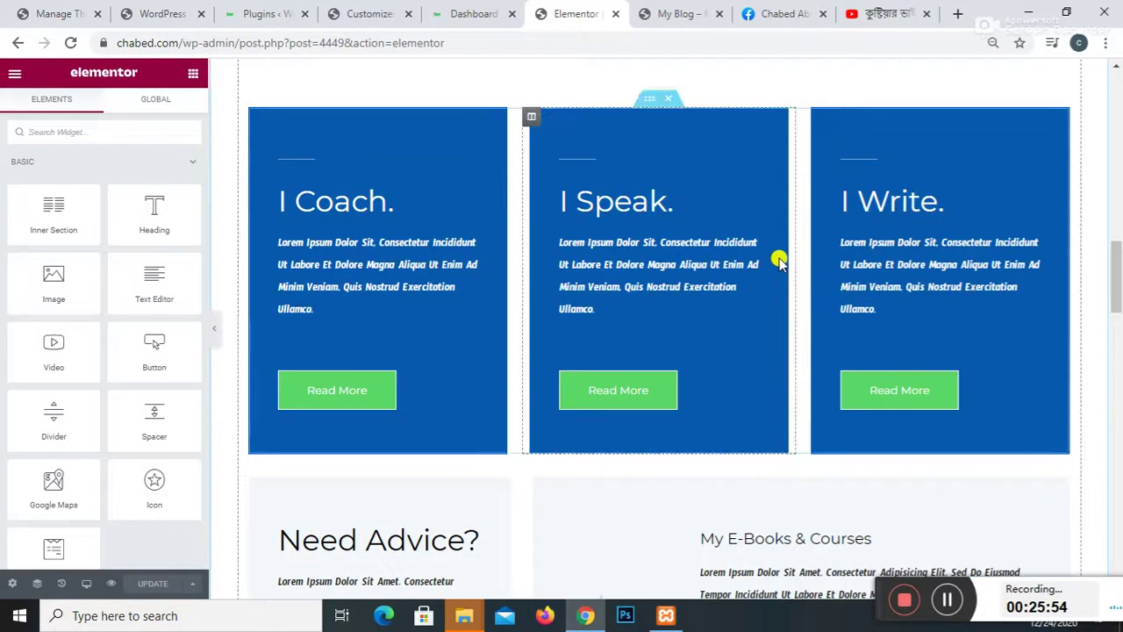
pyautogui.scroll(15, 779, 263)
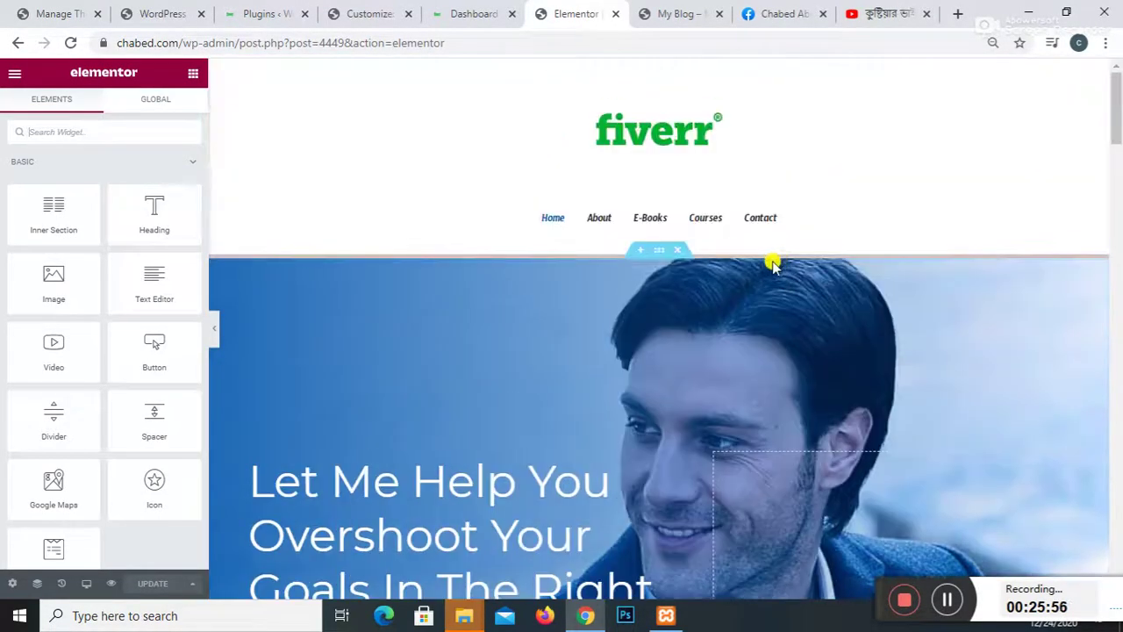
pyautogui.scroll(-7, 740, 318)
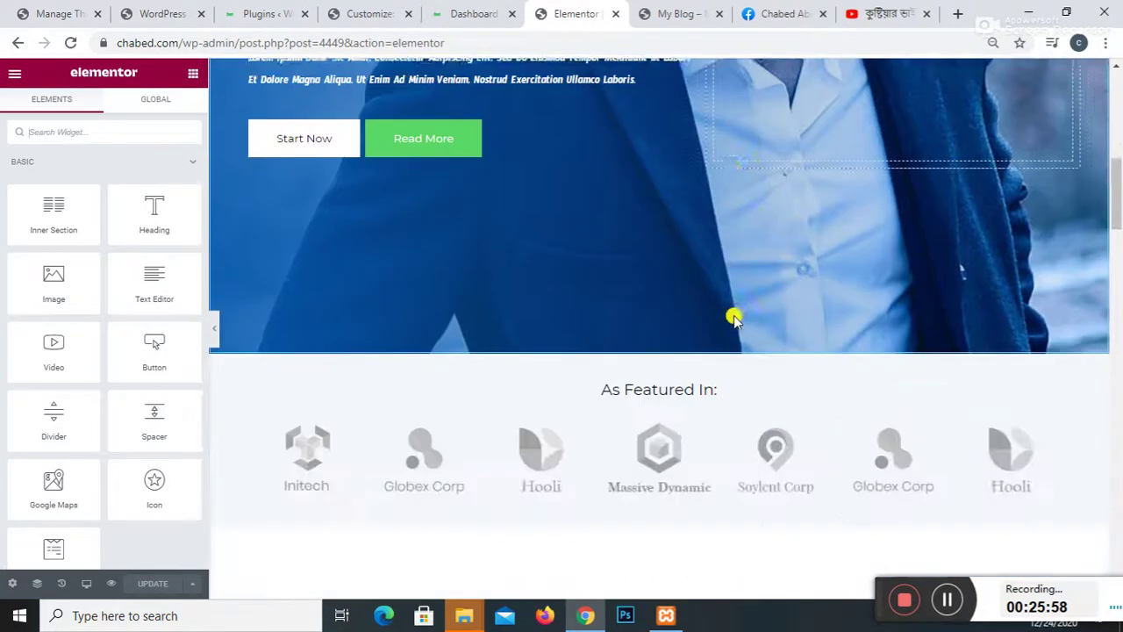
# Step: Reload the original homepage tab and review the customized page down to the My Story section
pyautogui.click(677, 15)
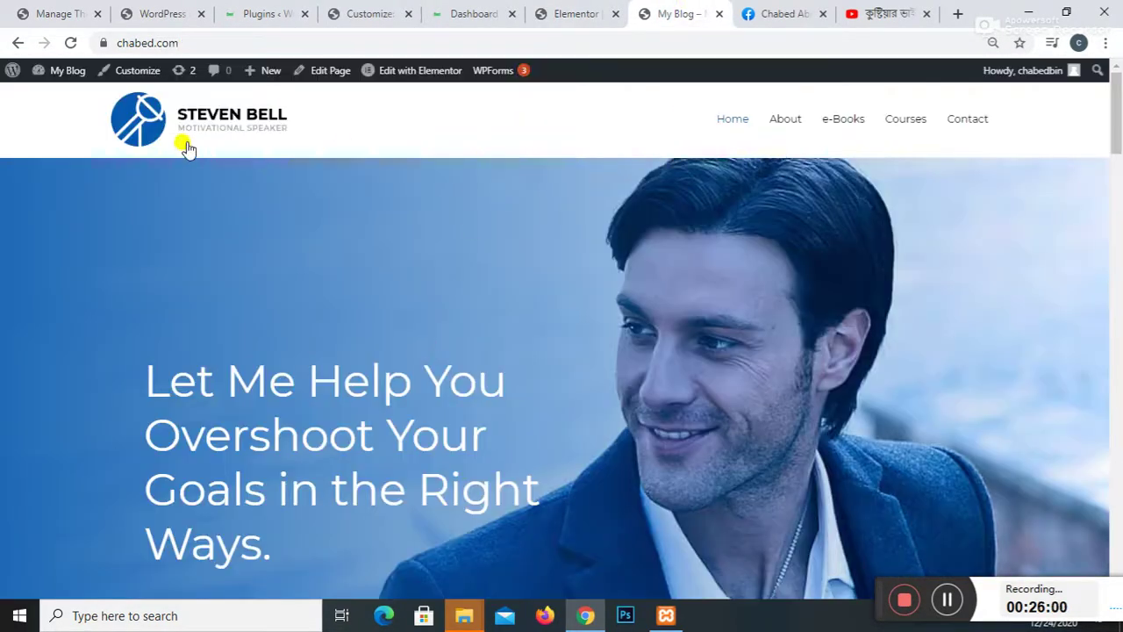
pyautogui.click(70, 43)
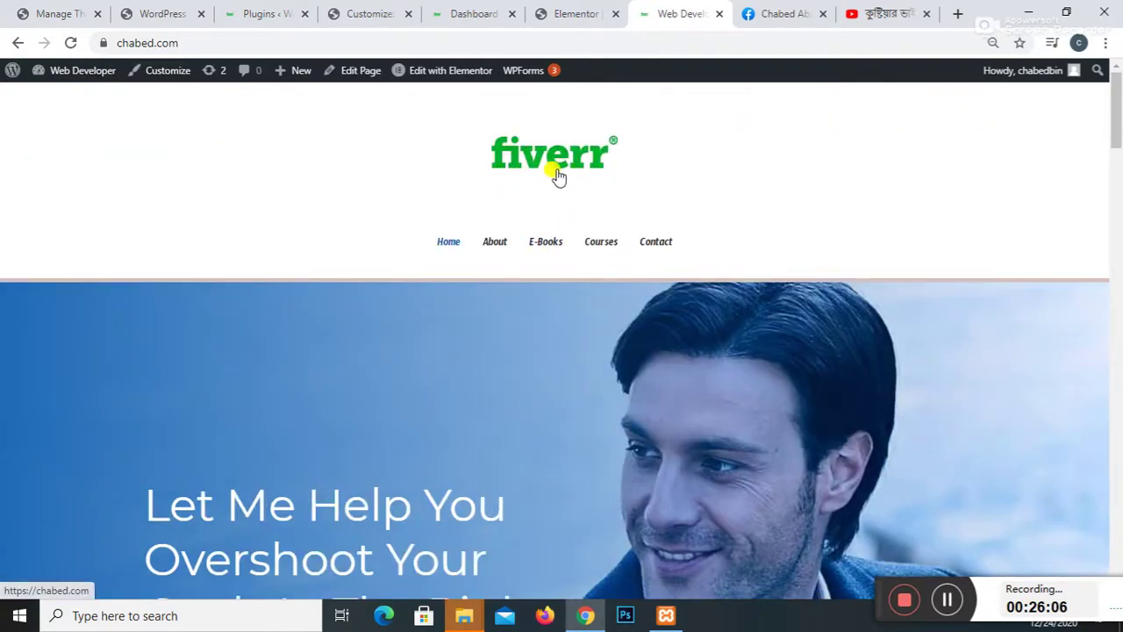
pyautogui.scroll(-15, 560, 180)
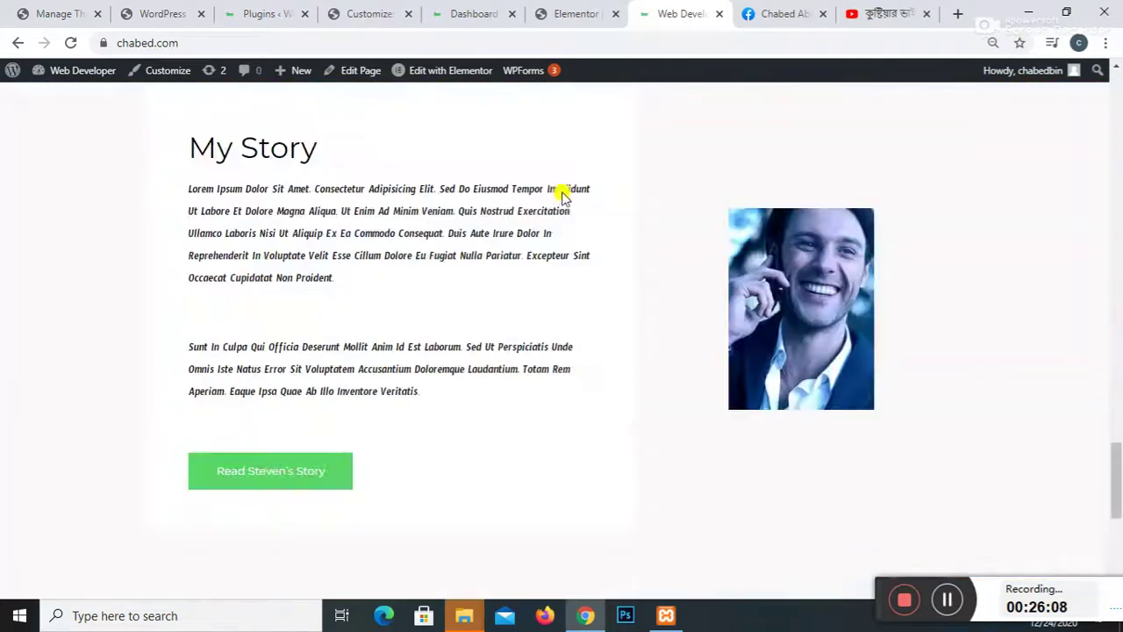